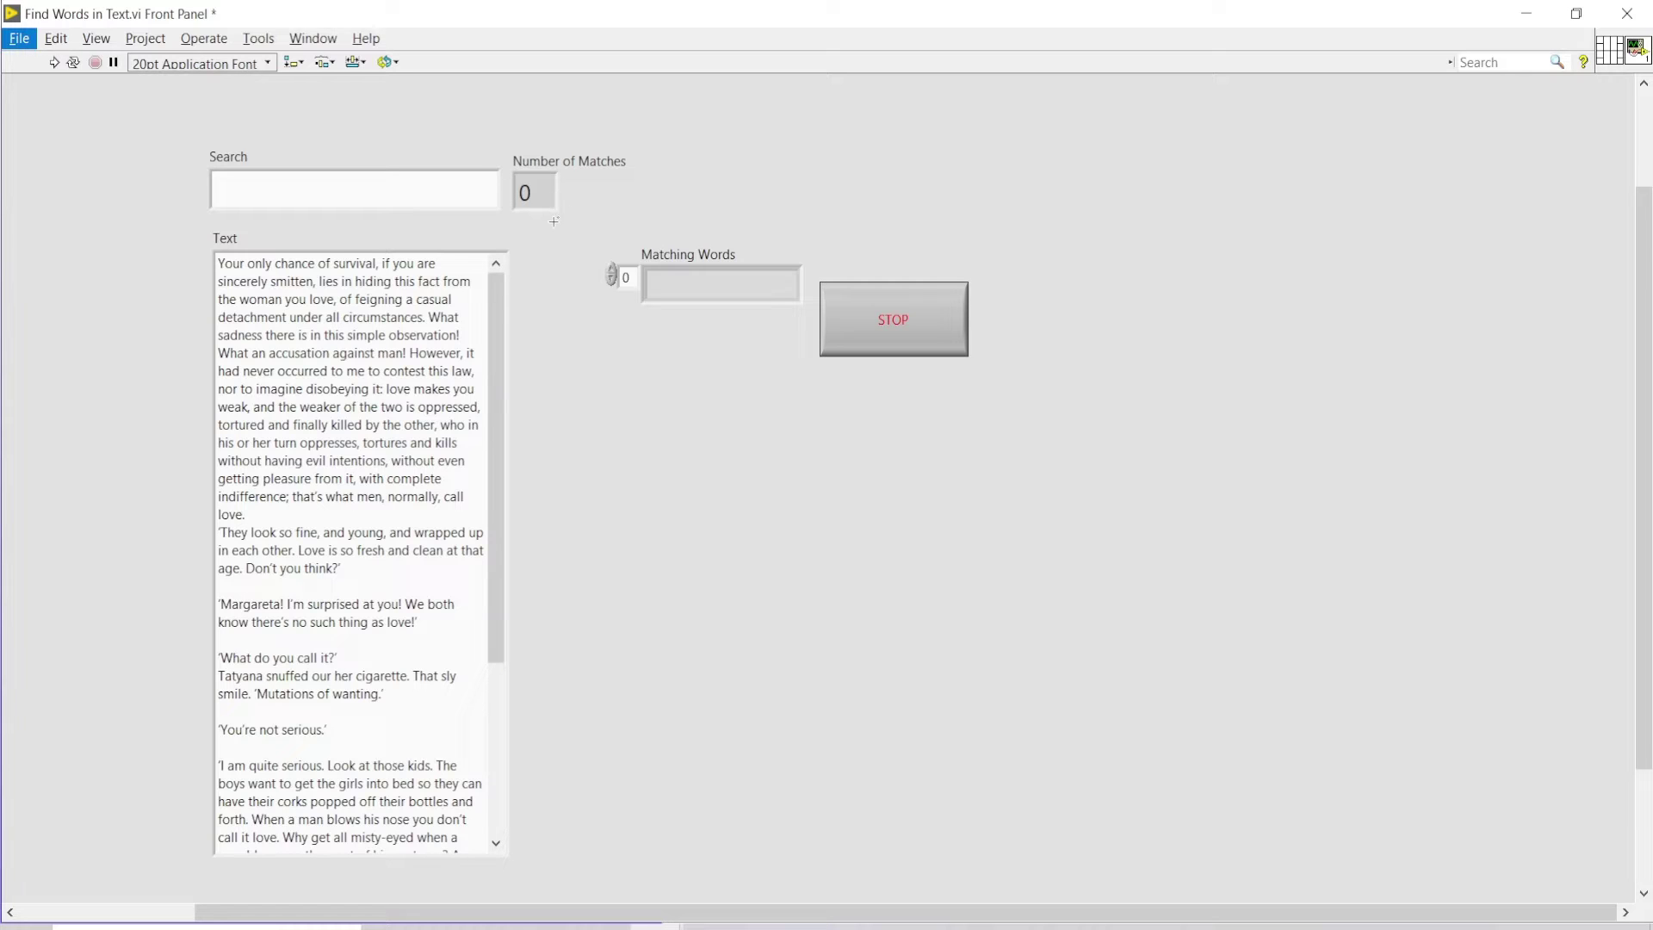
# Run the Find Words in Text VI and search 'sa', 'oc' and 'sim' to see matches live
pyautogui.click(55, 64)
pyautogui.click(274, 190)
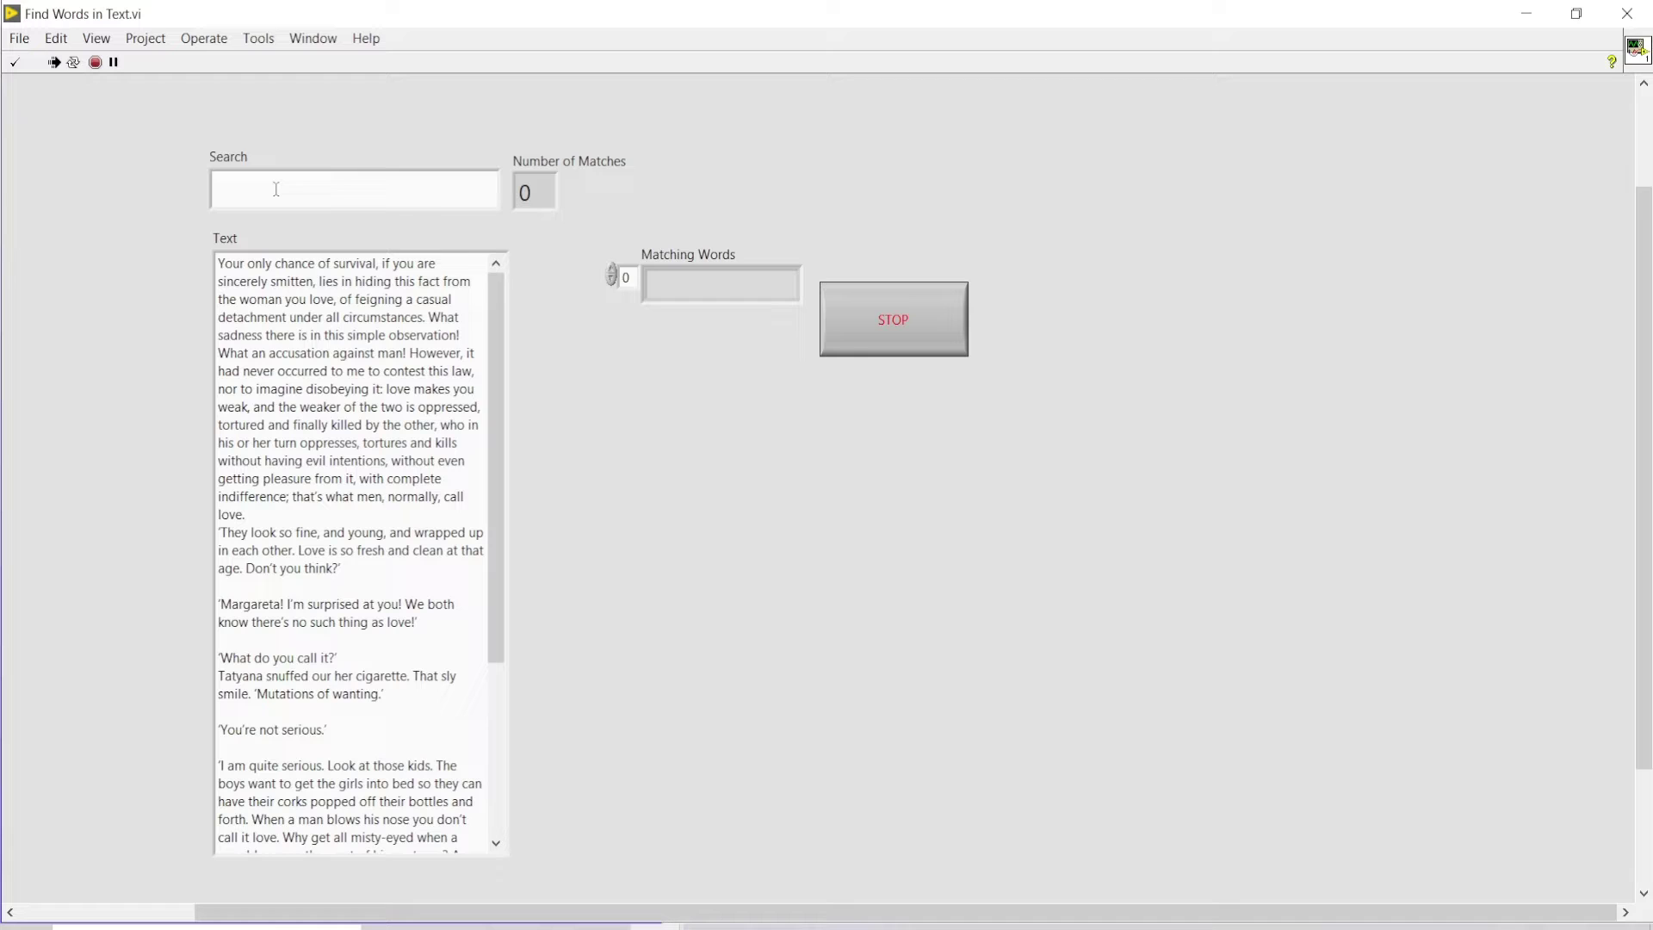
pyautogui.write('sa')
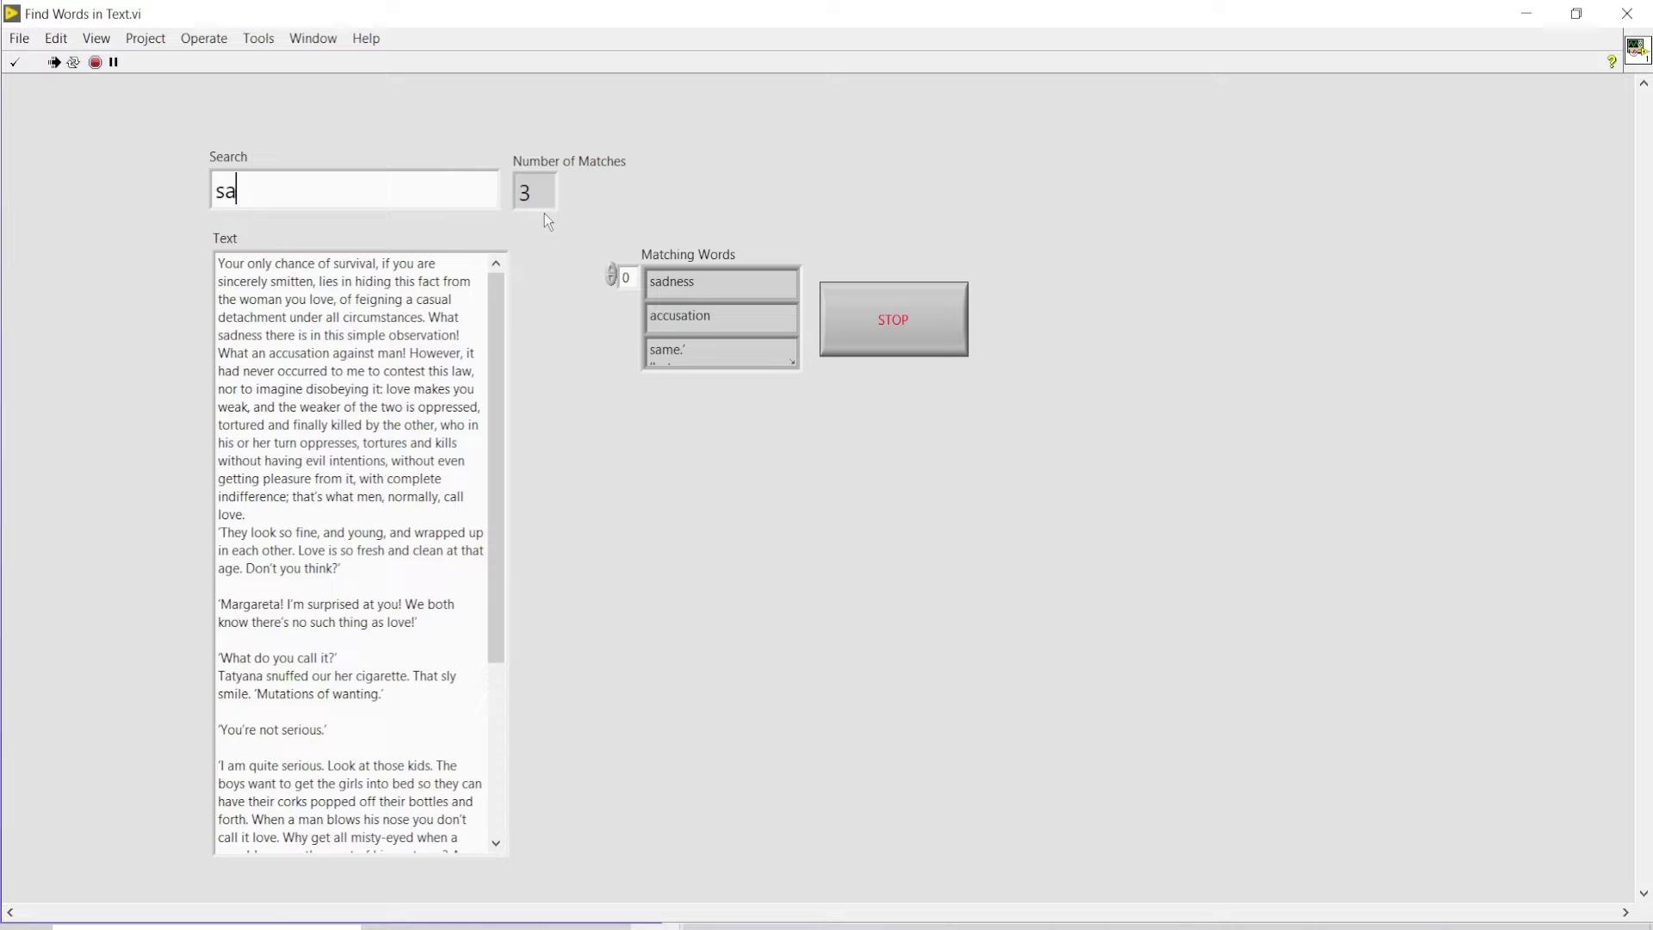
pyautogui.press('BackSpace')
pyautogui.press('BackSpace')
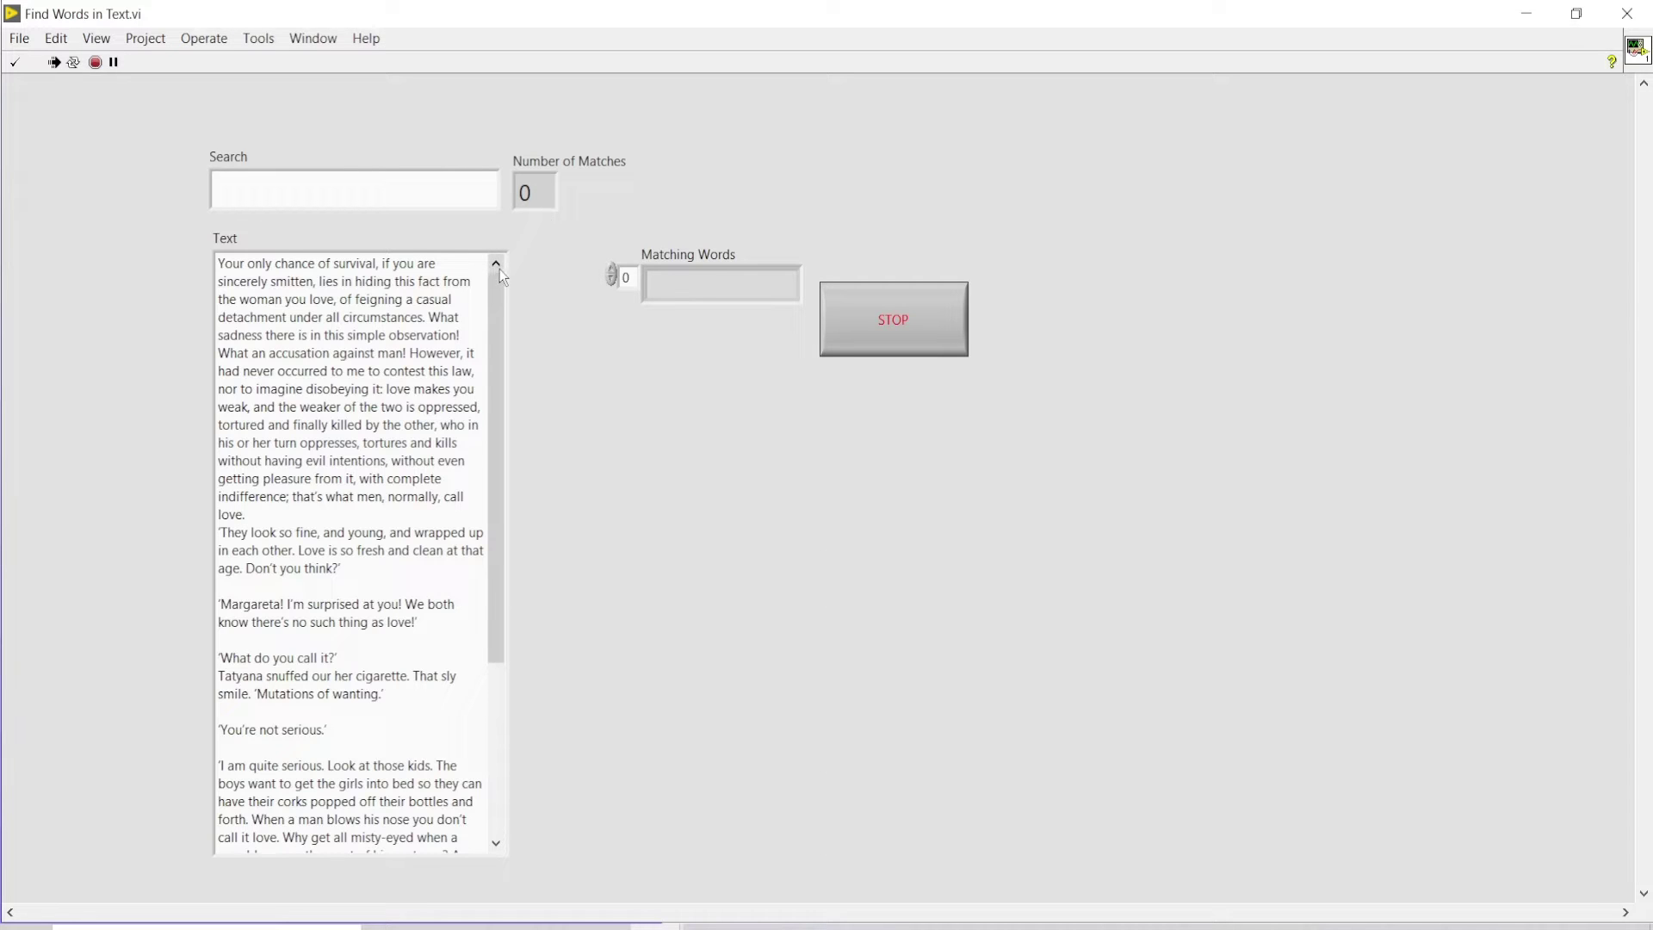
pyautogui.write('oc')
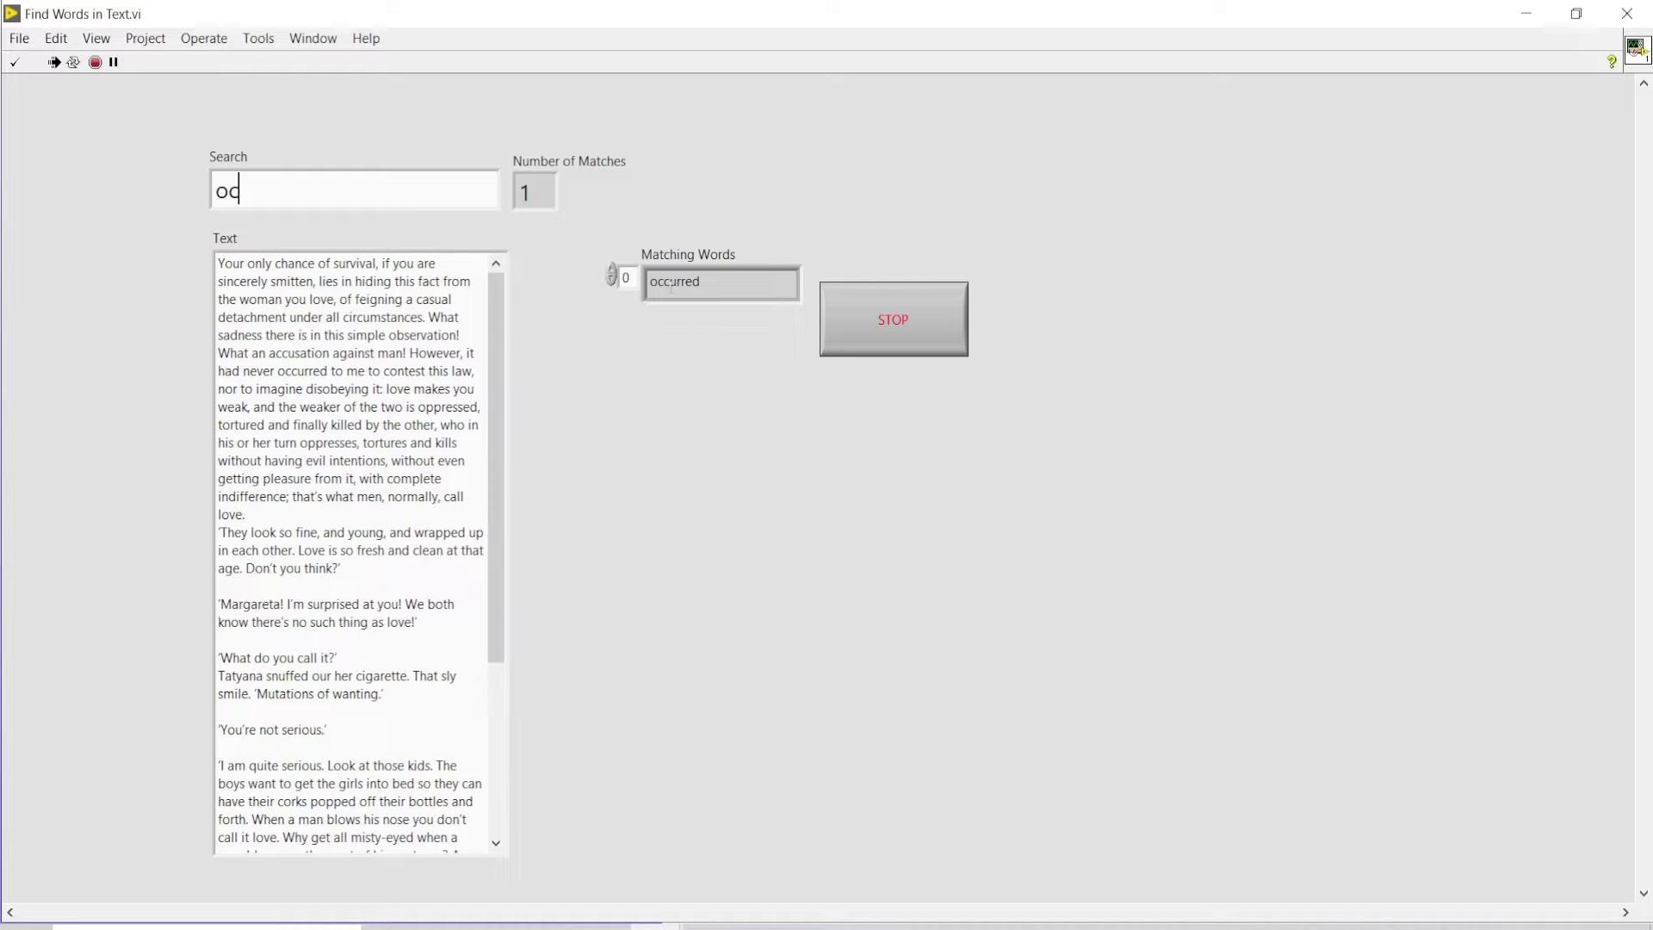
pyautogui.press('BackSpace')
pyautogui.press('BackSpace')
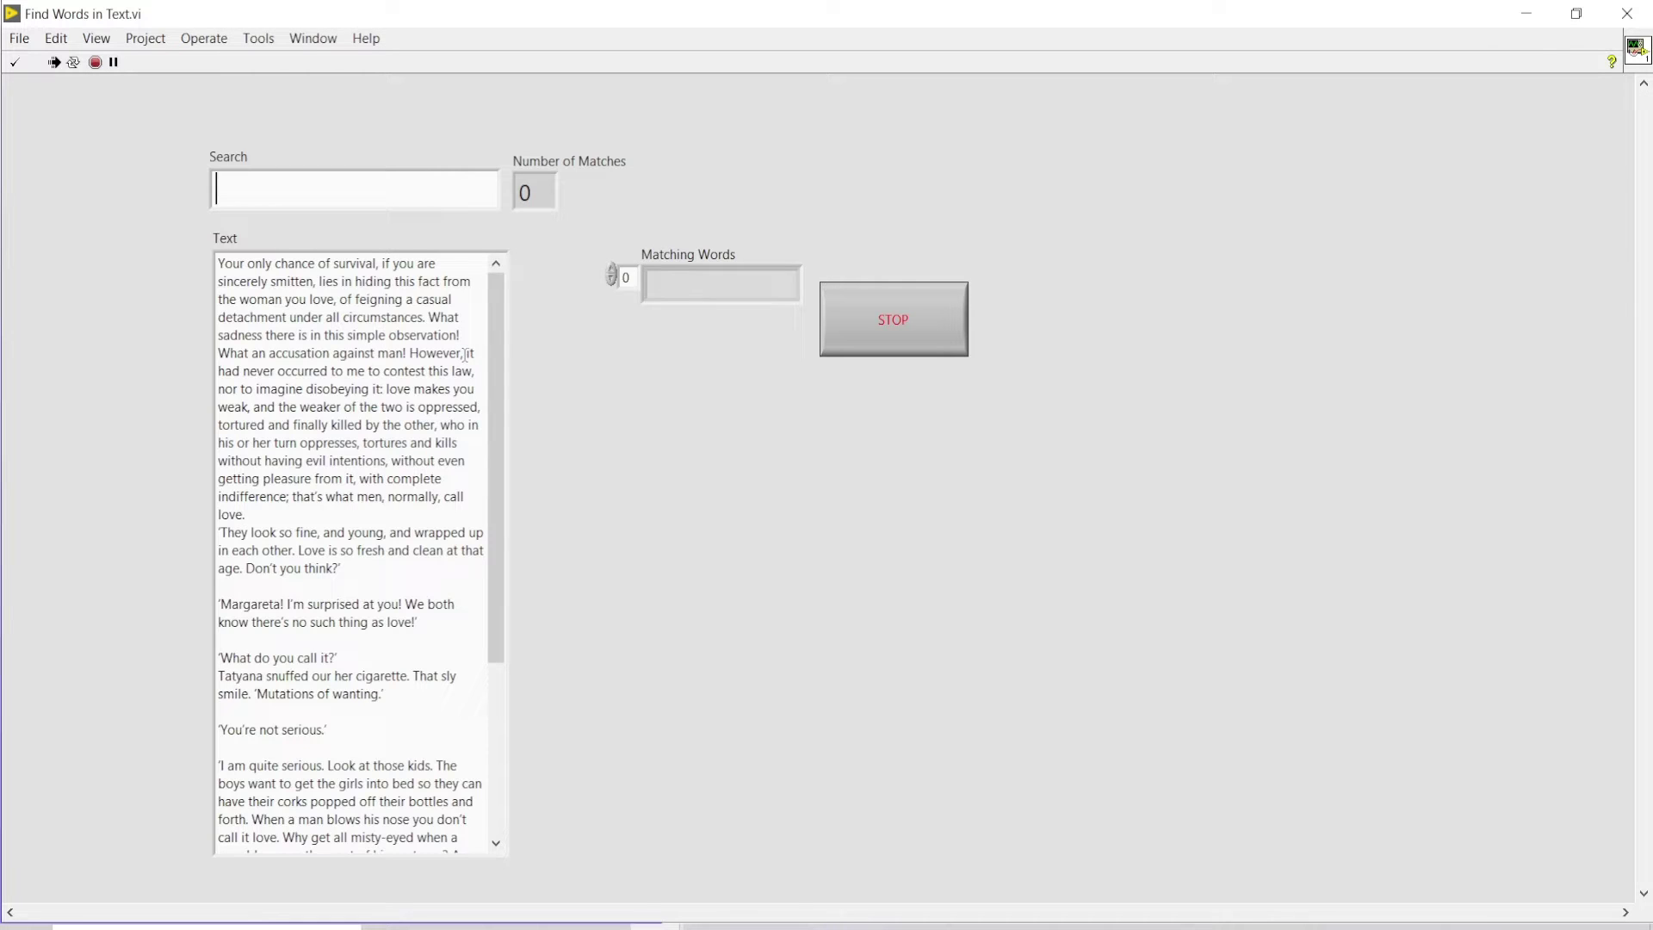
pyautogui.write('sim')
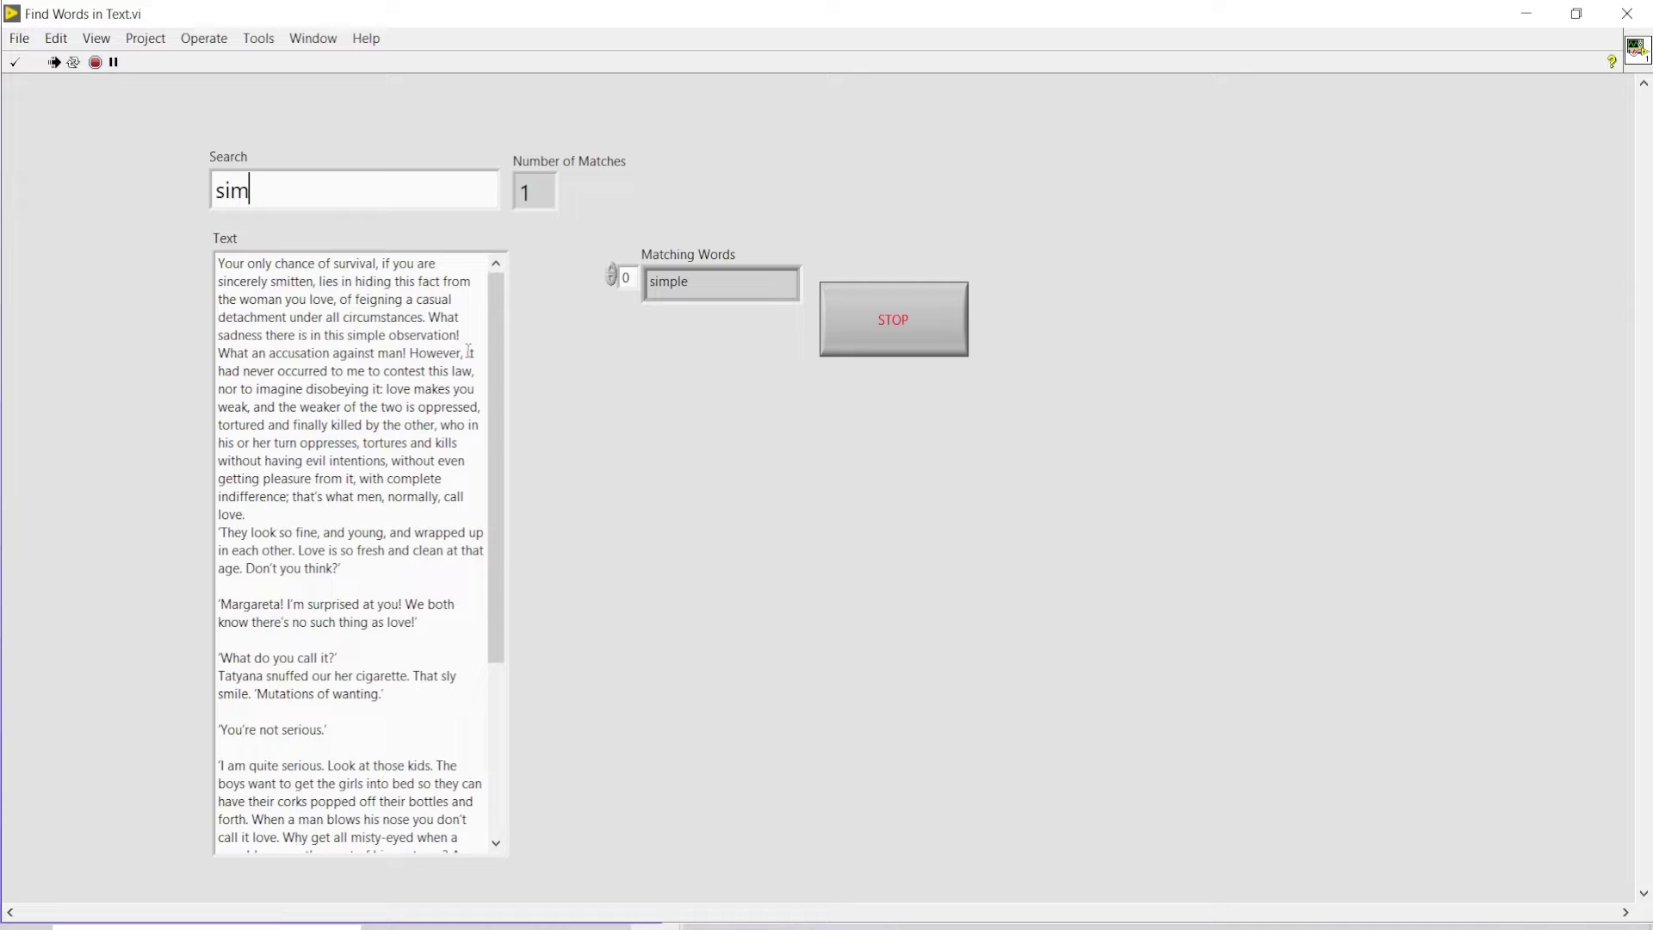
pyautogui.moveTo(496, 388); pyautogui.dragTo(513, 574)
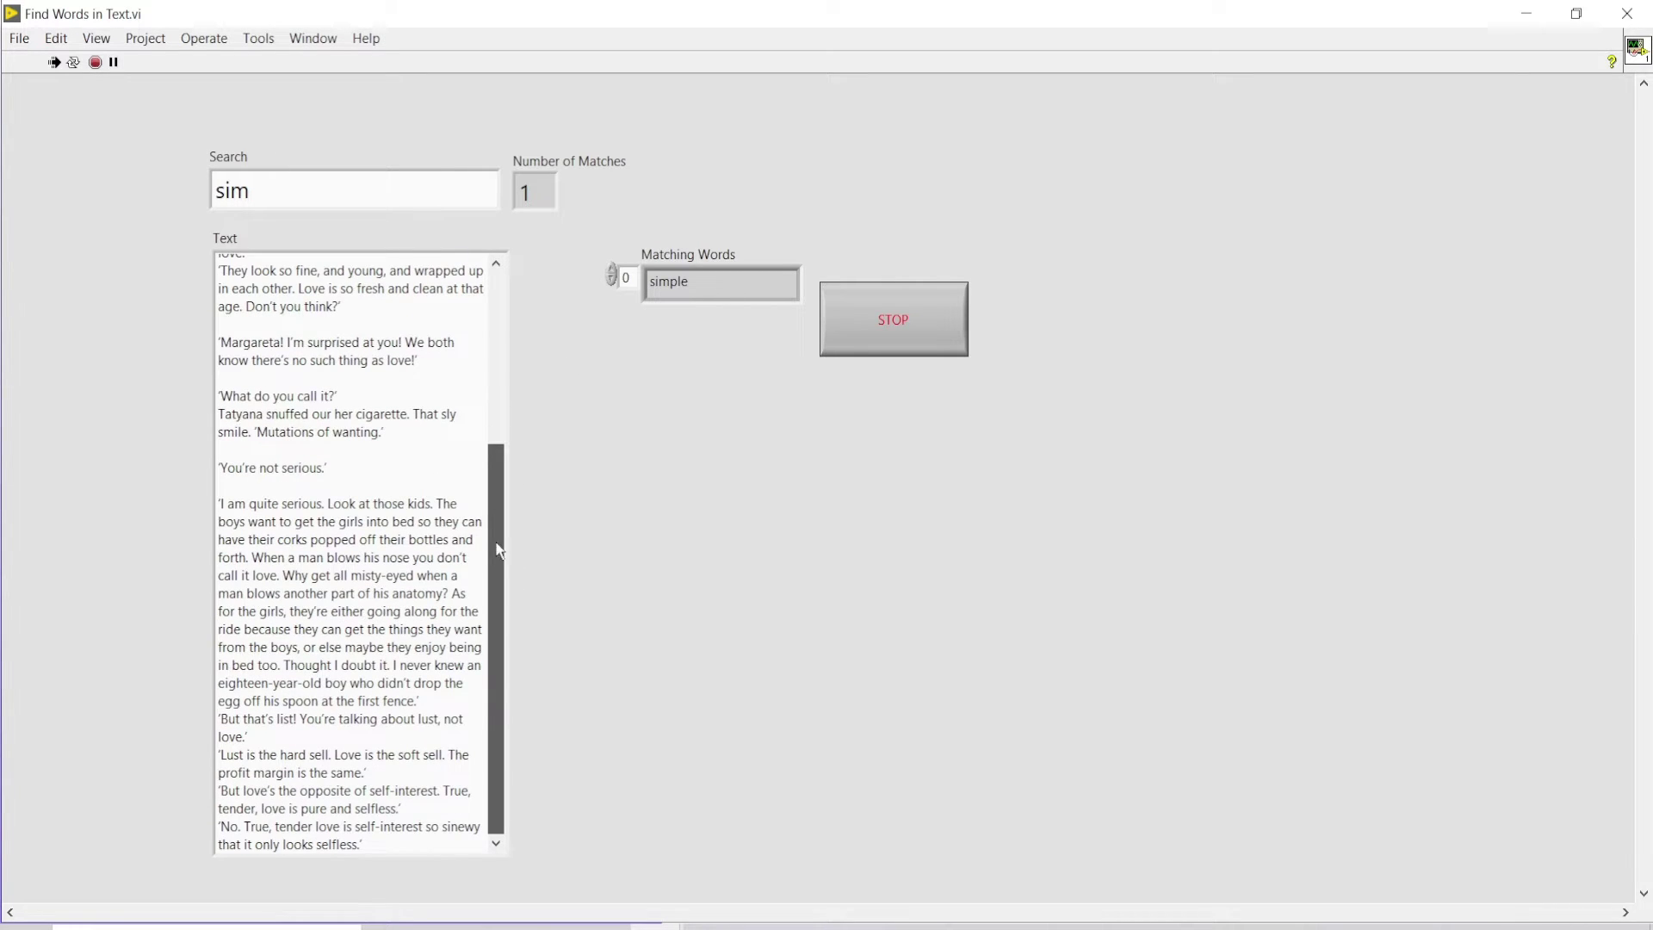
pyautogui.scroll(5, 389, 581)
# Stop the VI and create a new blank VI with maximized front panel and block diagram
pyautogui.click(853, 318)
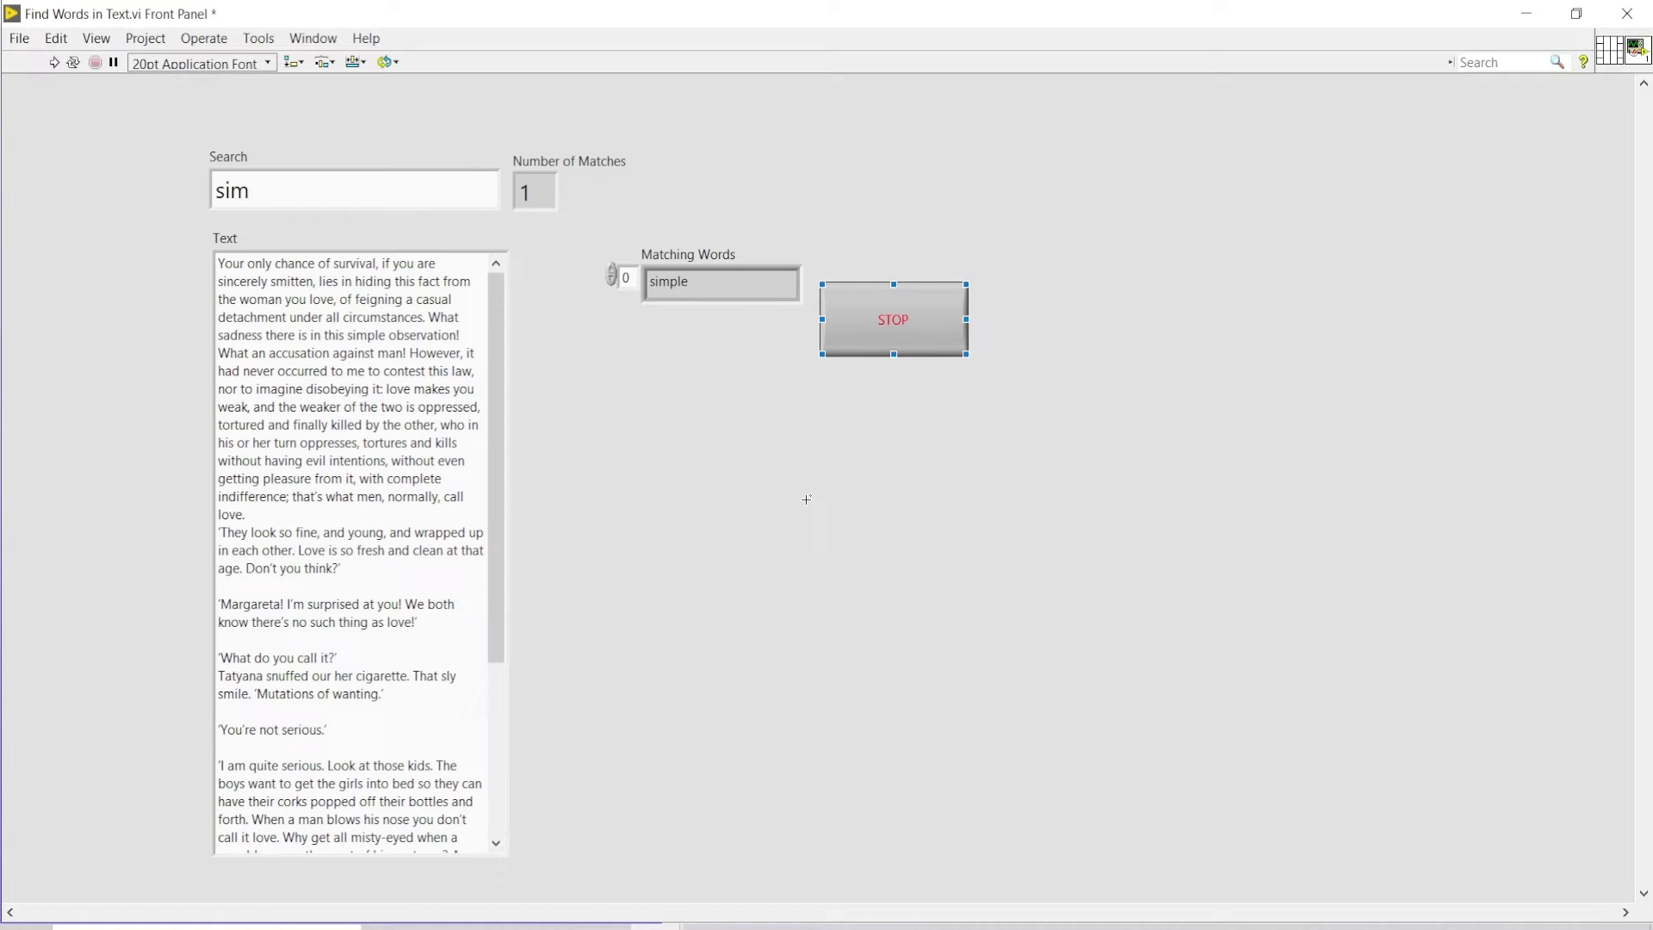
pyautogui.click(20, 37)
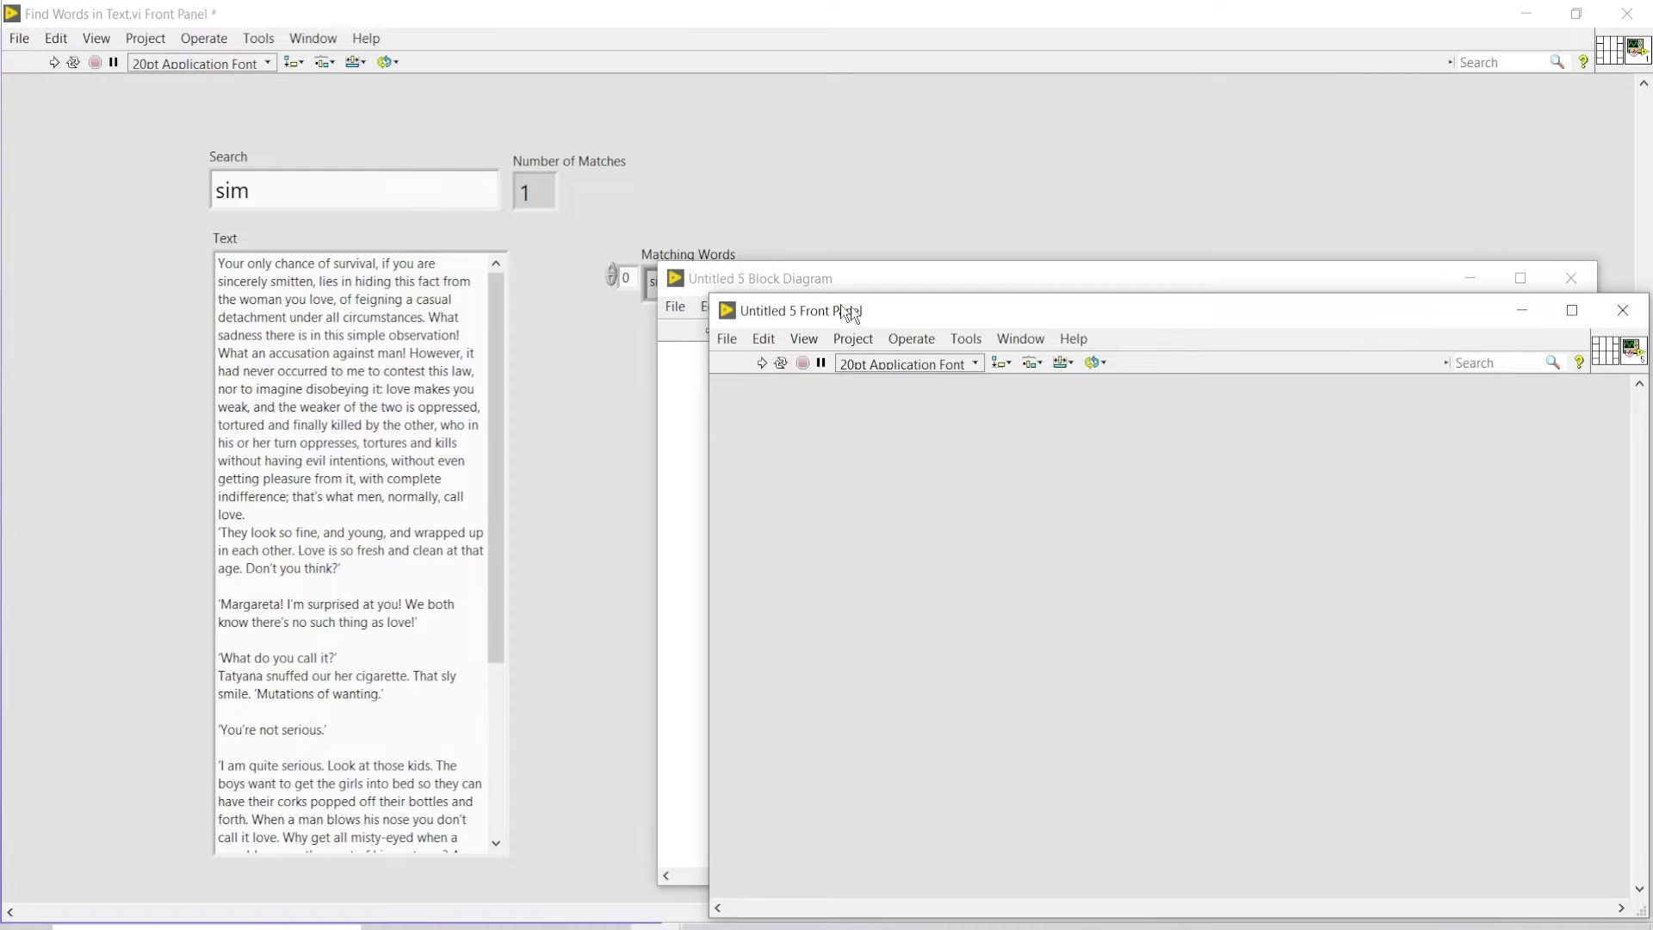
pyautogui.moveTo(841, 310); pyautogui.dragTo(672, 149)
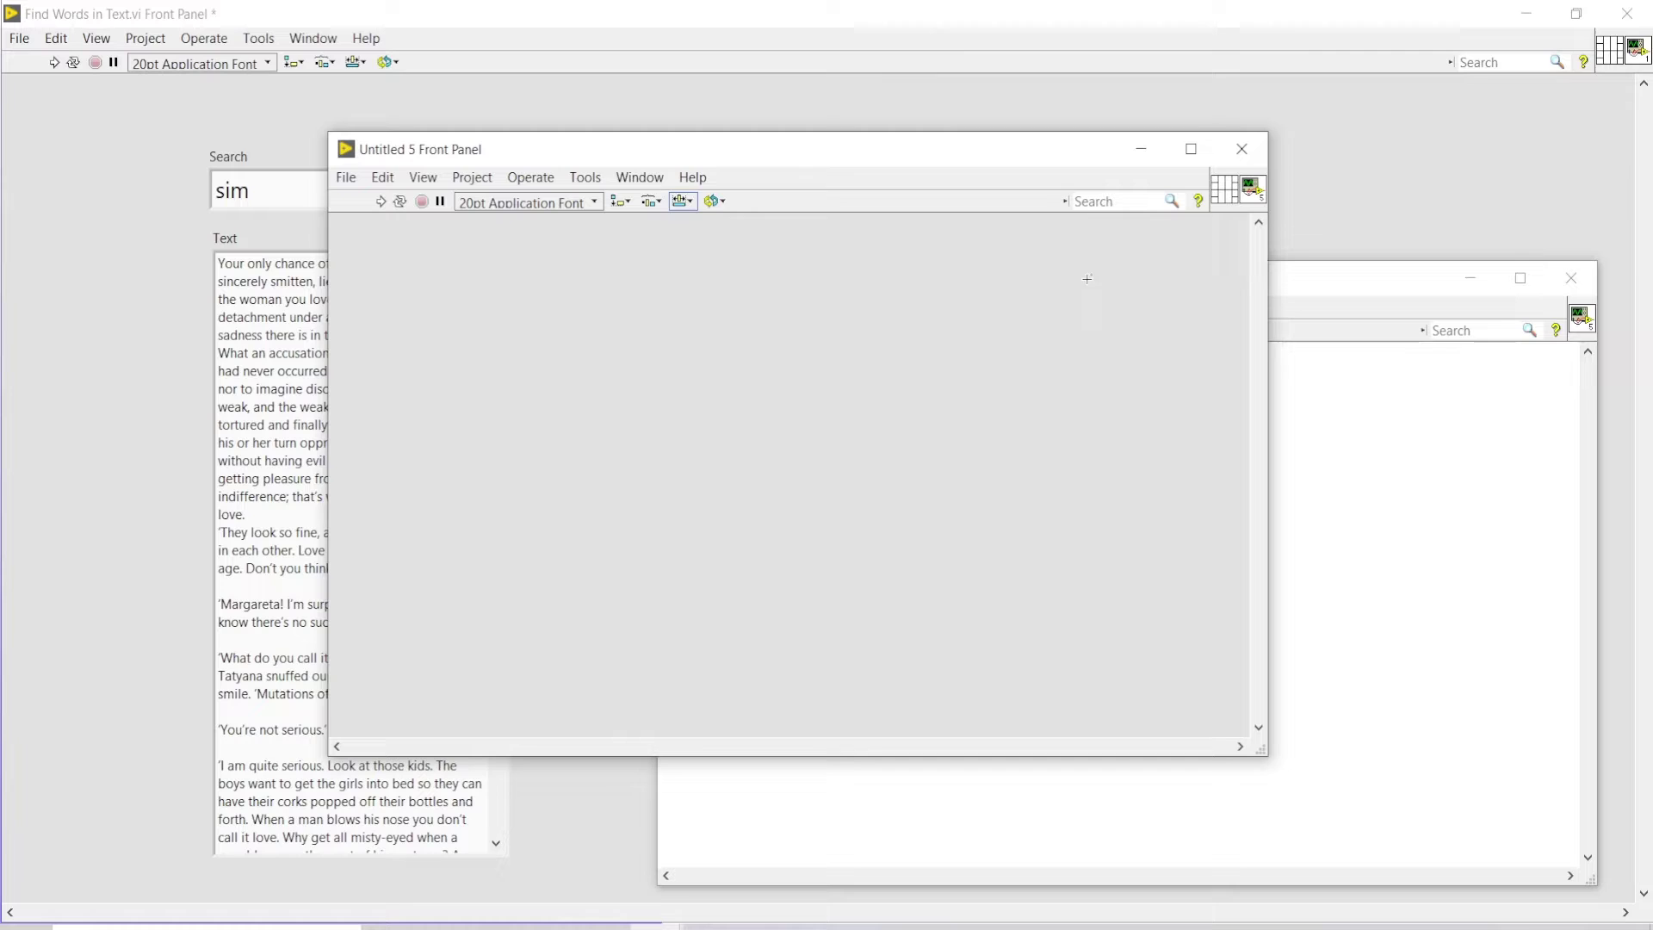
pyautogui.doubleClick(673, 149)
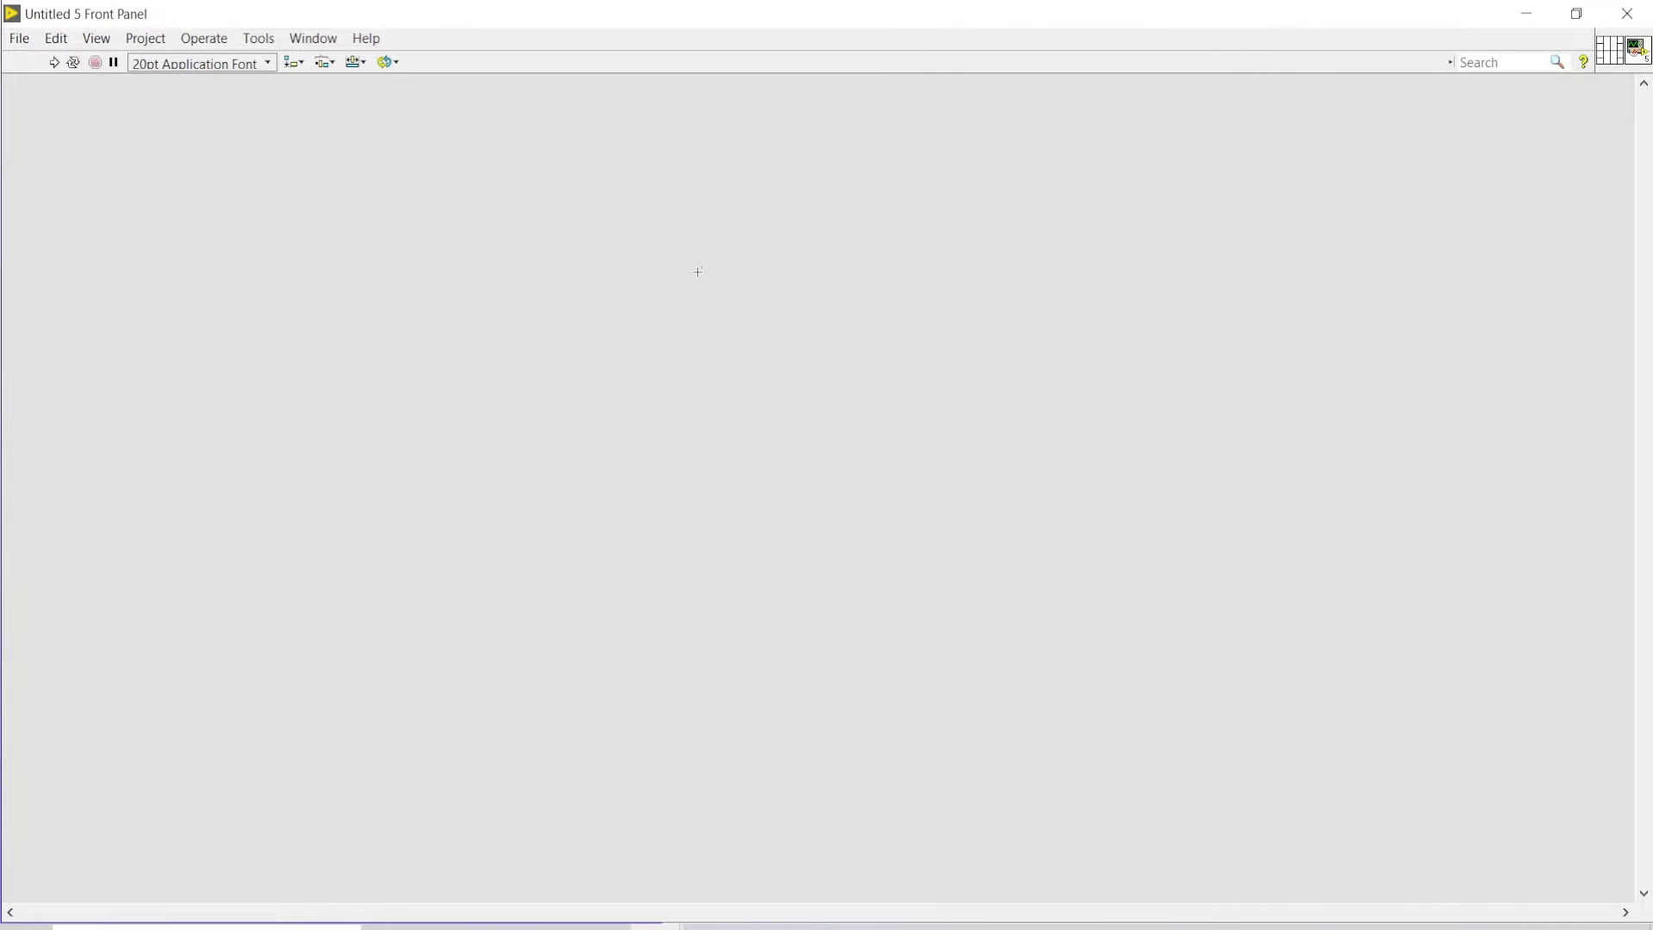
pyautogui.hotkey('ctrl', 'e')
pyautogui.moveTo(930, 280); pyautogui.dragTo(569, 181)
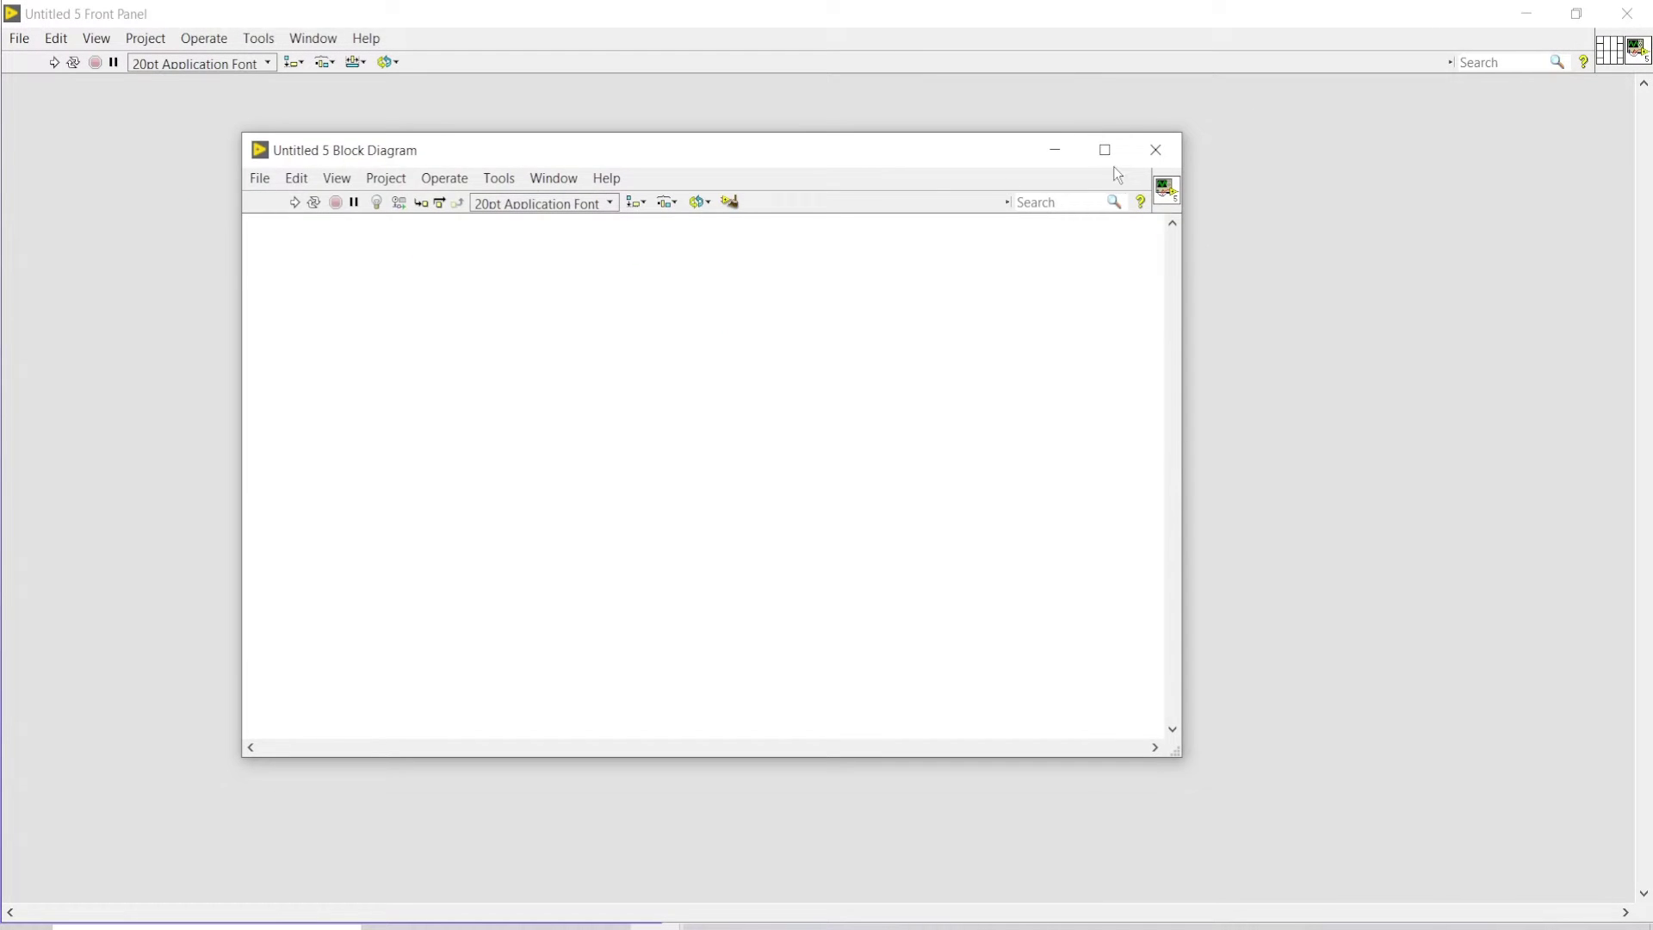
pyautogui.doubleClick(569, 181)
# Browse the Functions palette on the diagram and the Controls palette on the panel
pyautogui.rightClick(667, 216)
pyautogui.moveTo(894, 168)
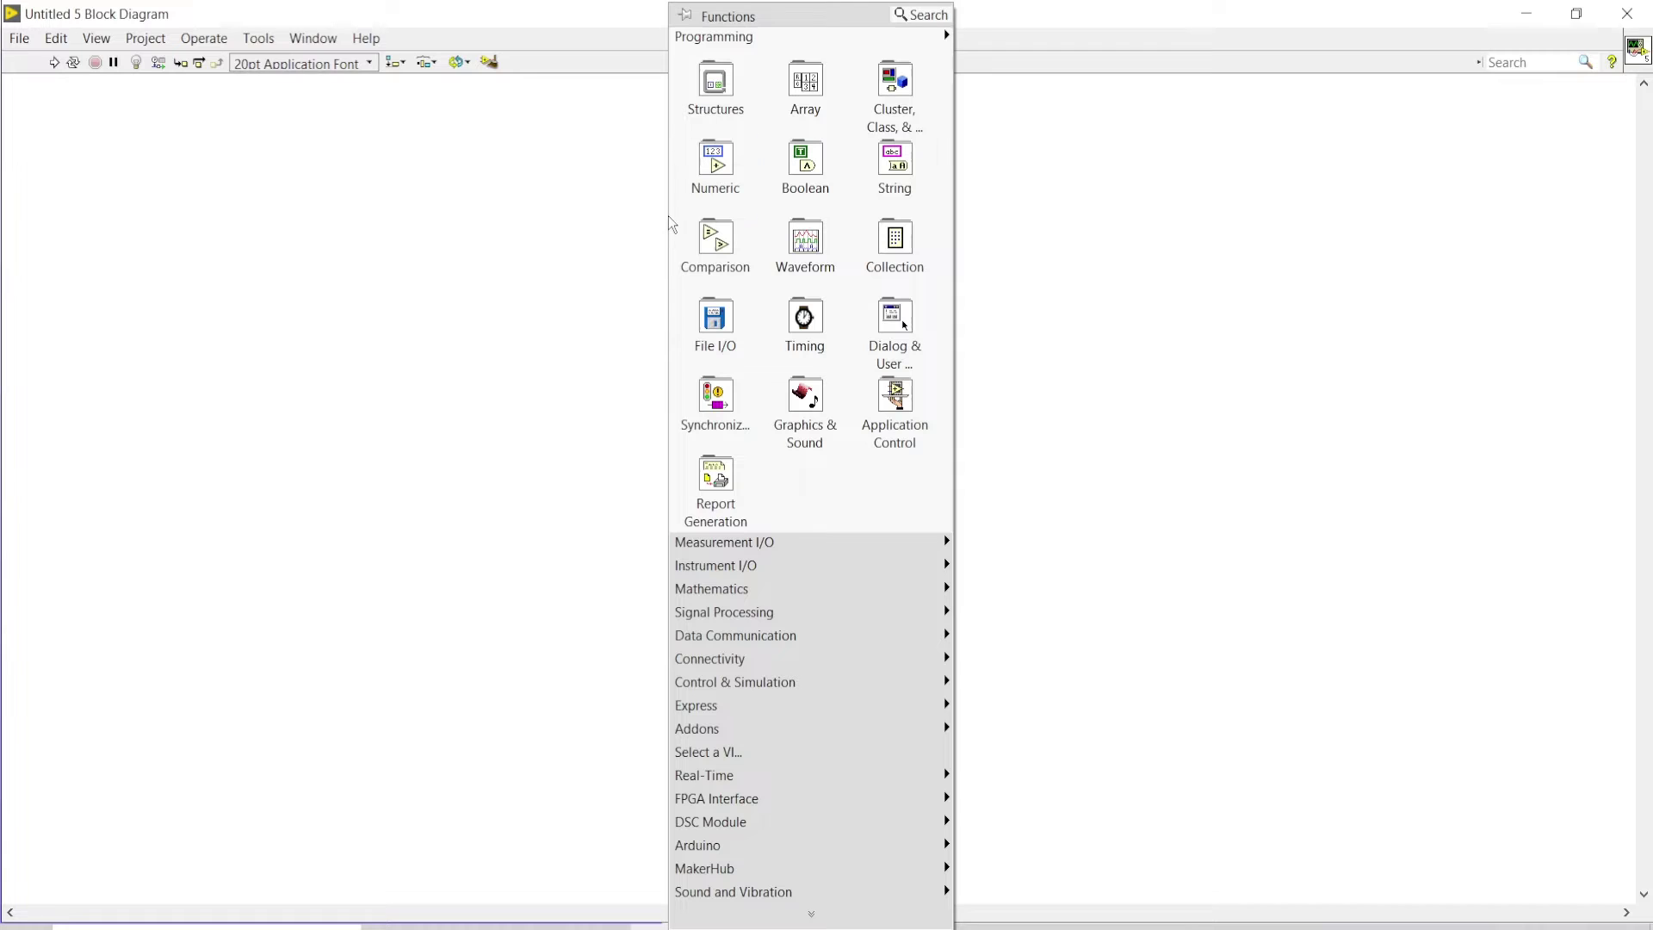
pyautogui.moveTo(804, 93)
pyautogui.click(894, 155)
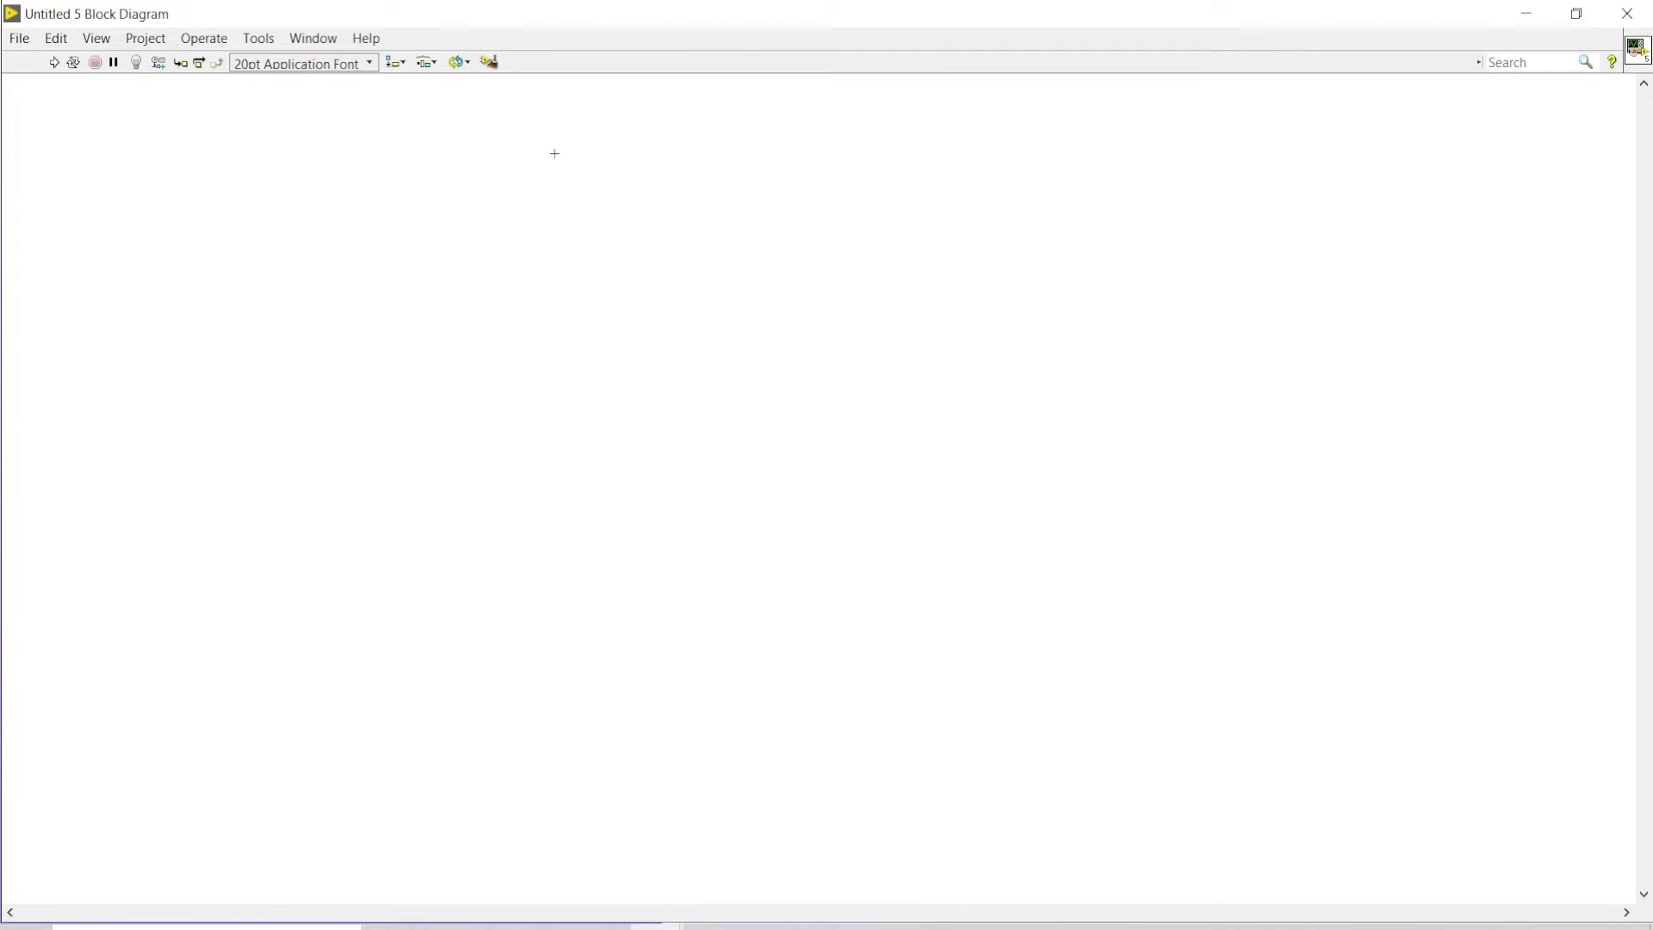
pyautogui.hotkey('ctrl', 'e')
pyautogui.rightClick(403, 217)
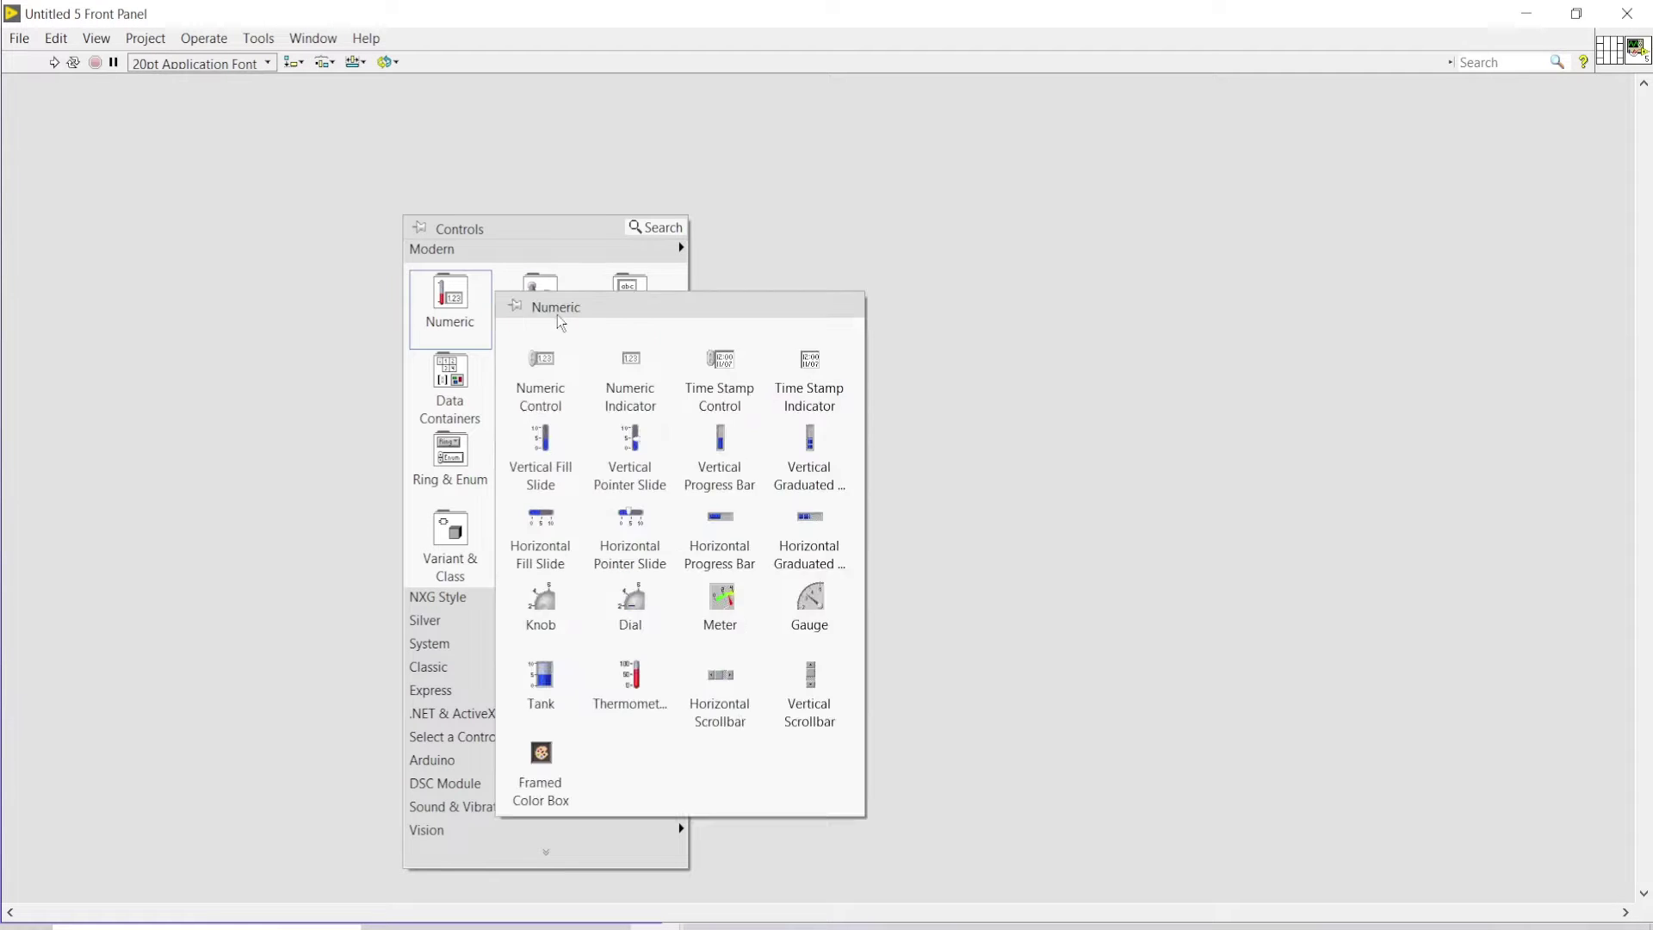
# Place a one-line String Control labelled Search near the panel's upper left
pyautogui.click(720, 381)
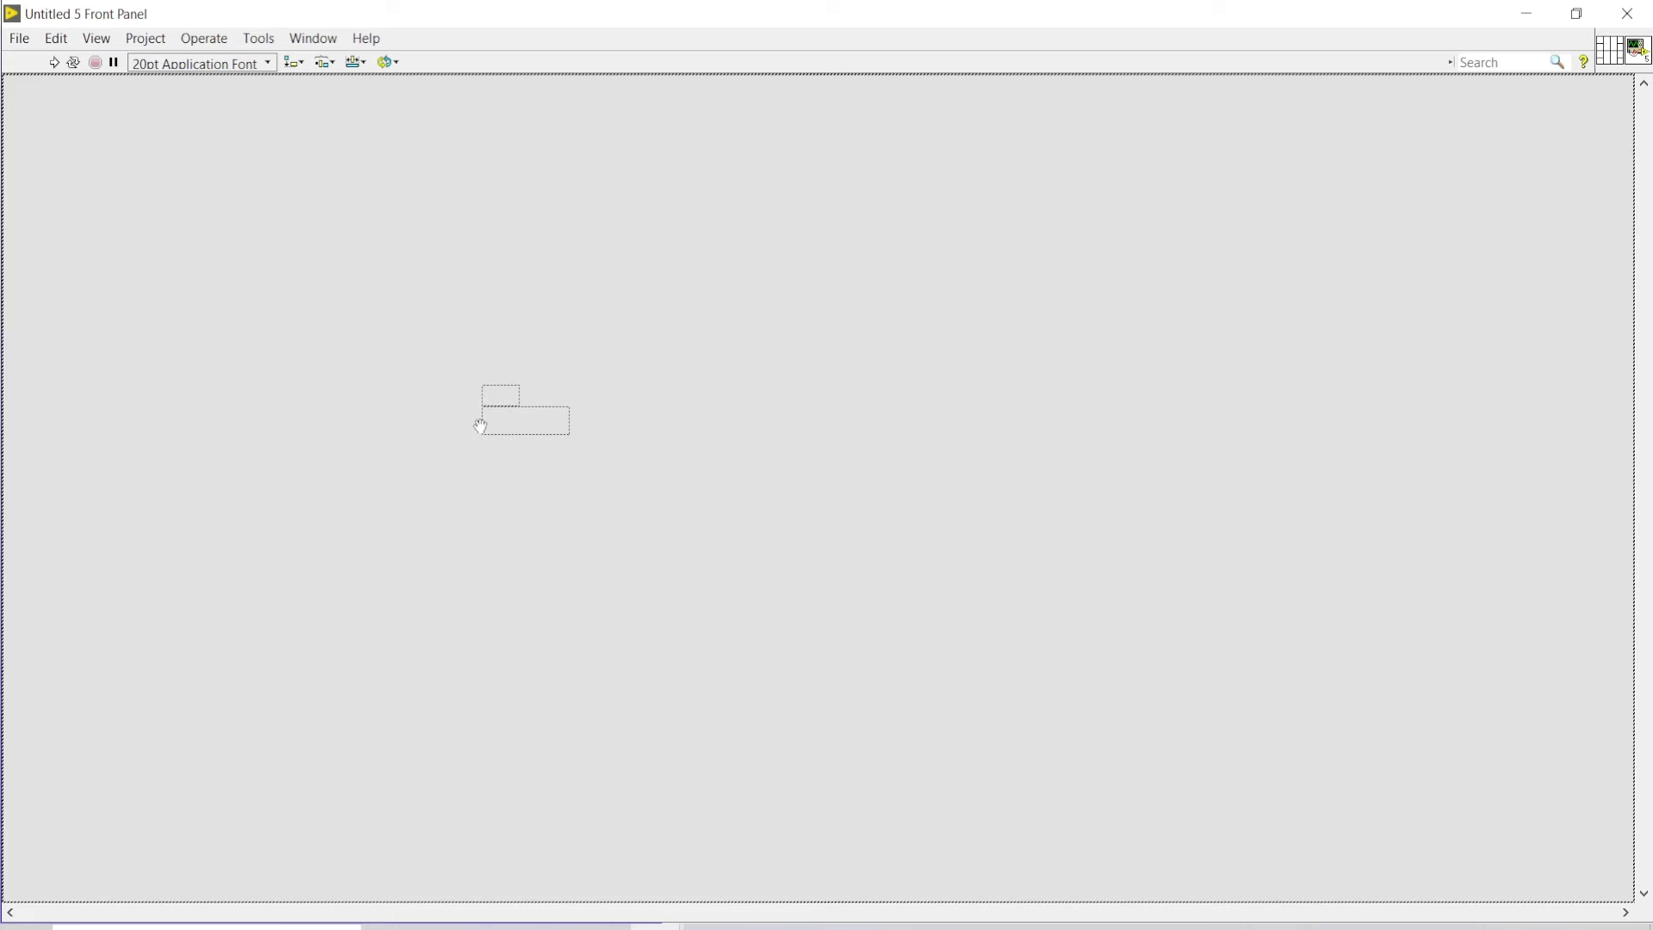
pyautogui.click(491, 402)
pyautogui.write('Search')
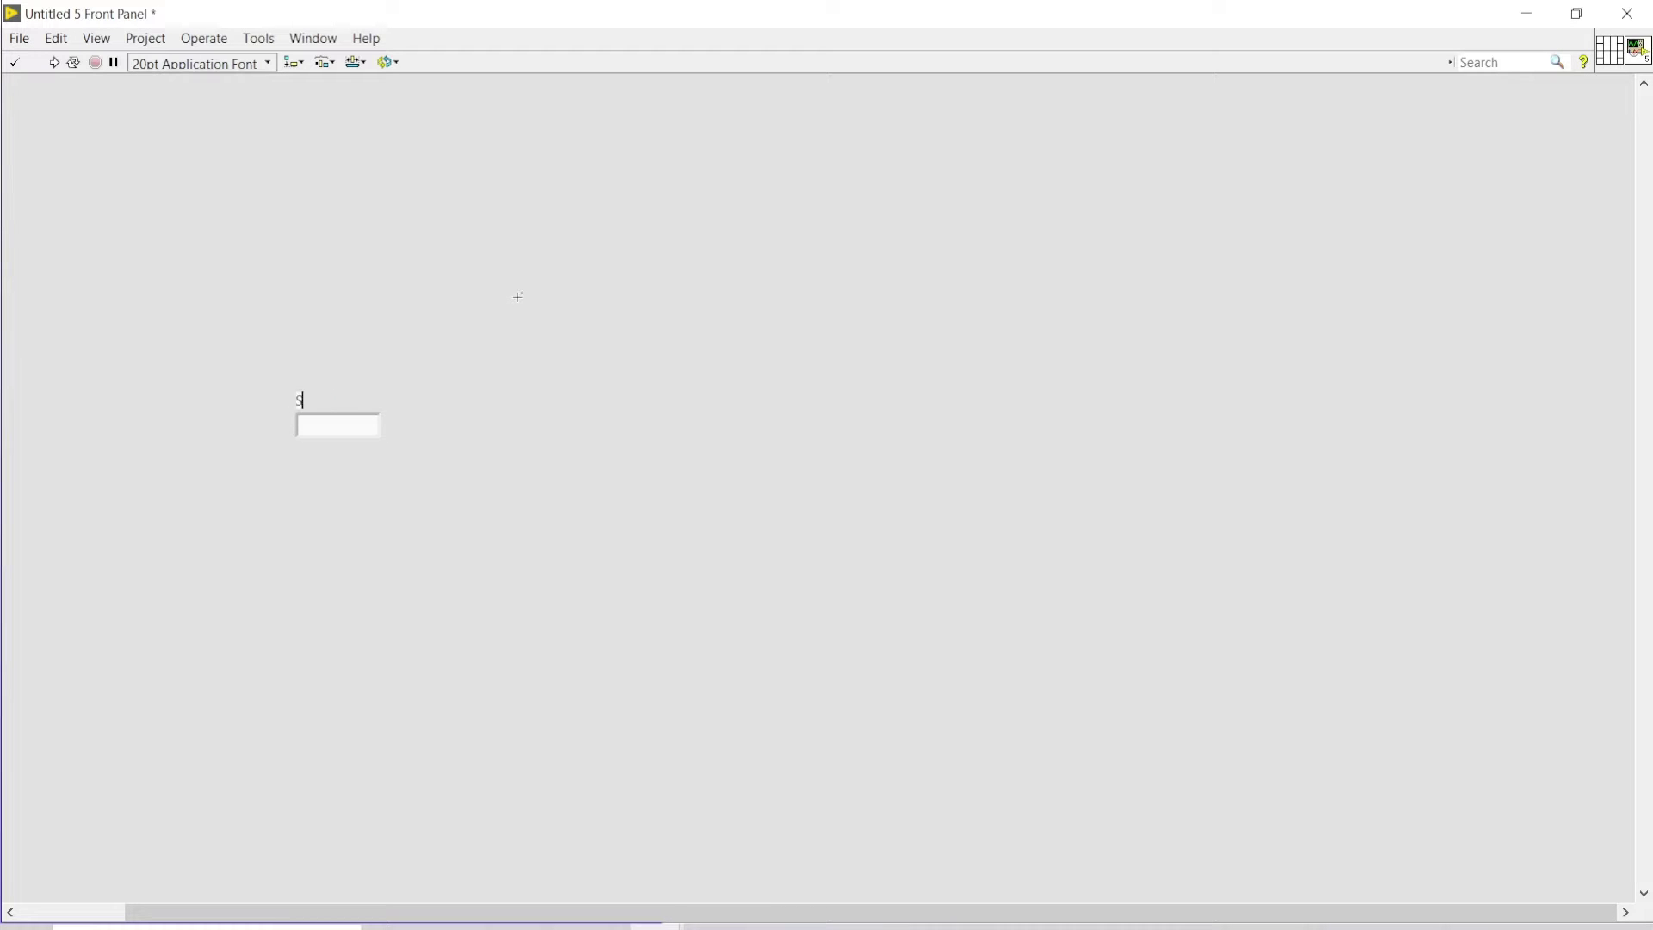
pyautogui.click(518, 298)
pyautogui.moveTo(379, 434); pyautogui.dragTo(596, 796)
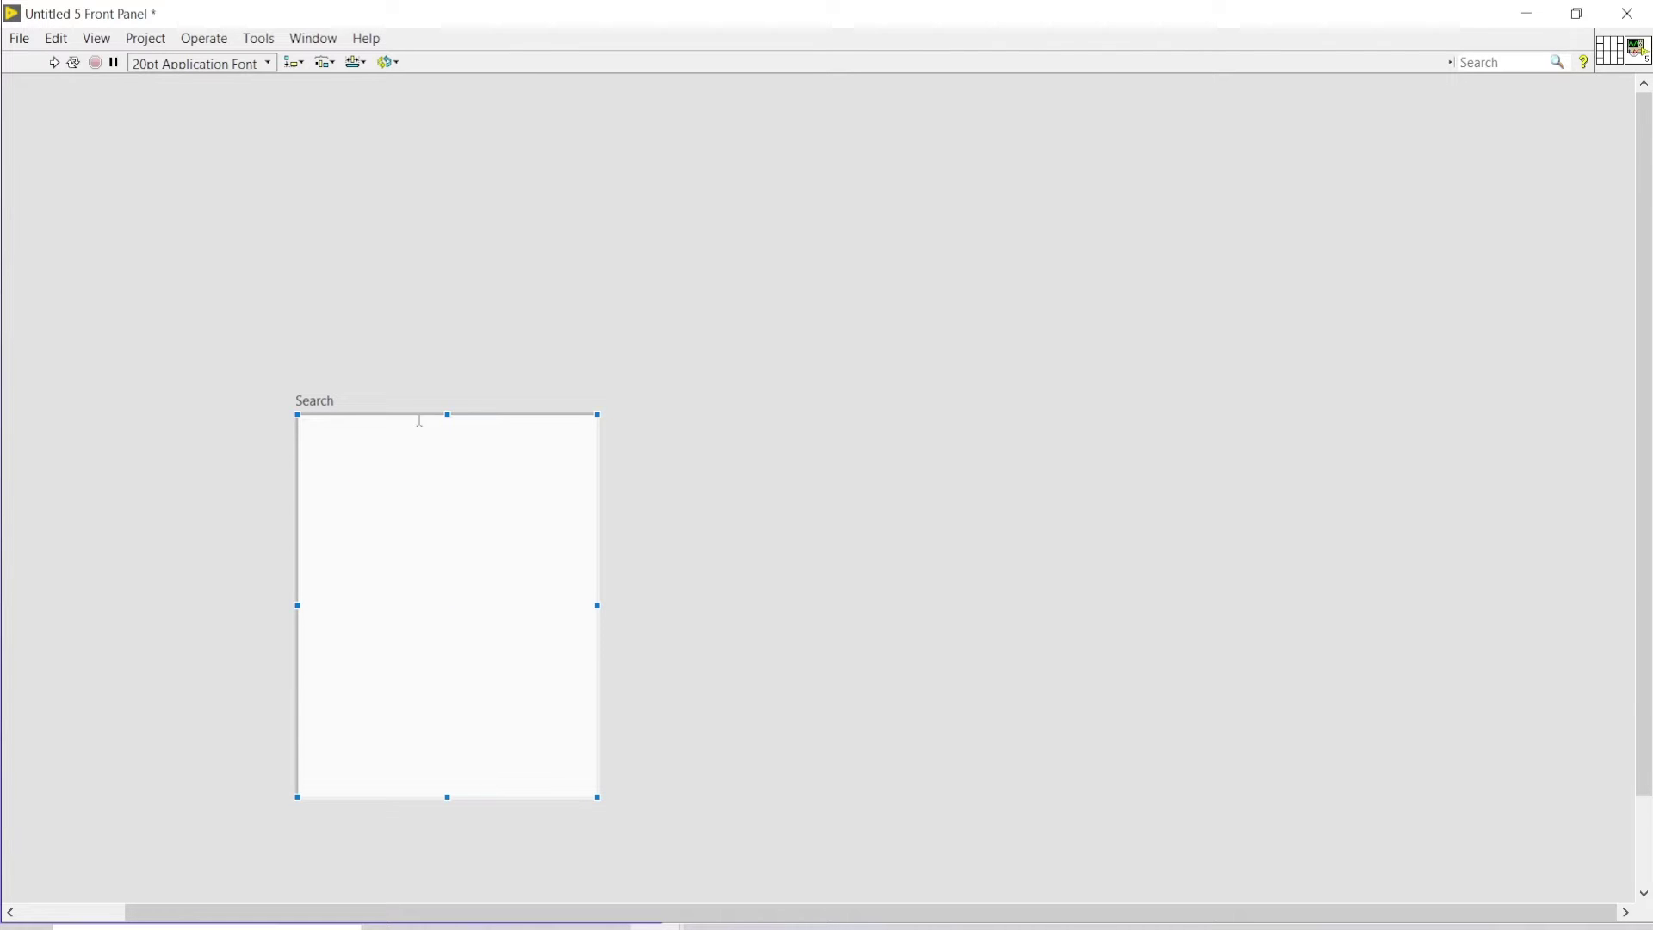
pyautogui.moveTo(446, 416)
pyautogui.mouseDown()
pyautogui.moveTo(445, 775)
pyautogui.moveTo(400, 214)
pyautogui.moveTo(429, 306)
pyautogui.mouseUp()
pyautogui.click(427, 349)
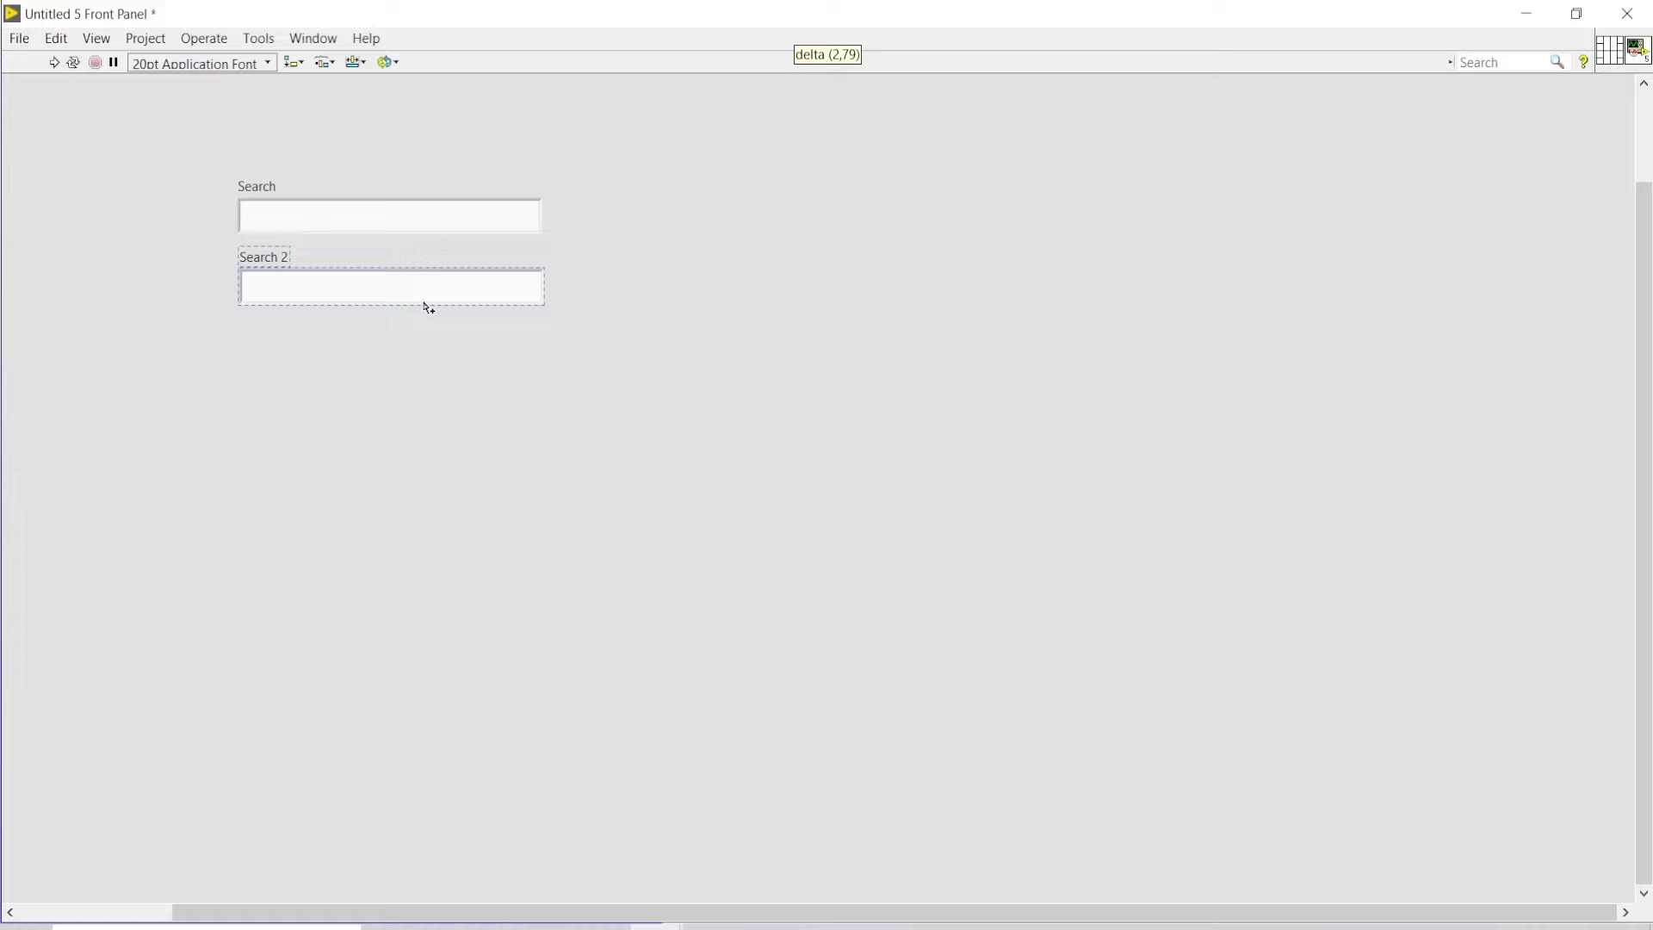
# Rename the copied string control to Text and stretch it into a tall box
pyautogui.doubleClick(258, 256)
pyautogui.click(273, 256)
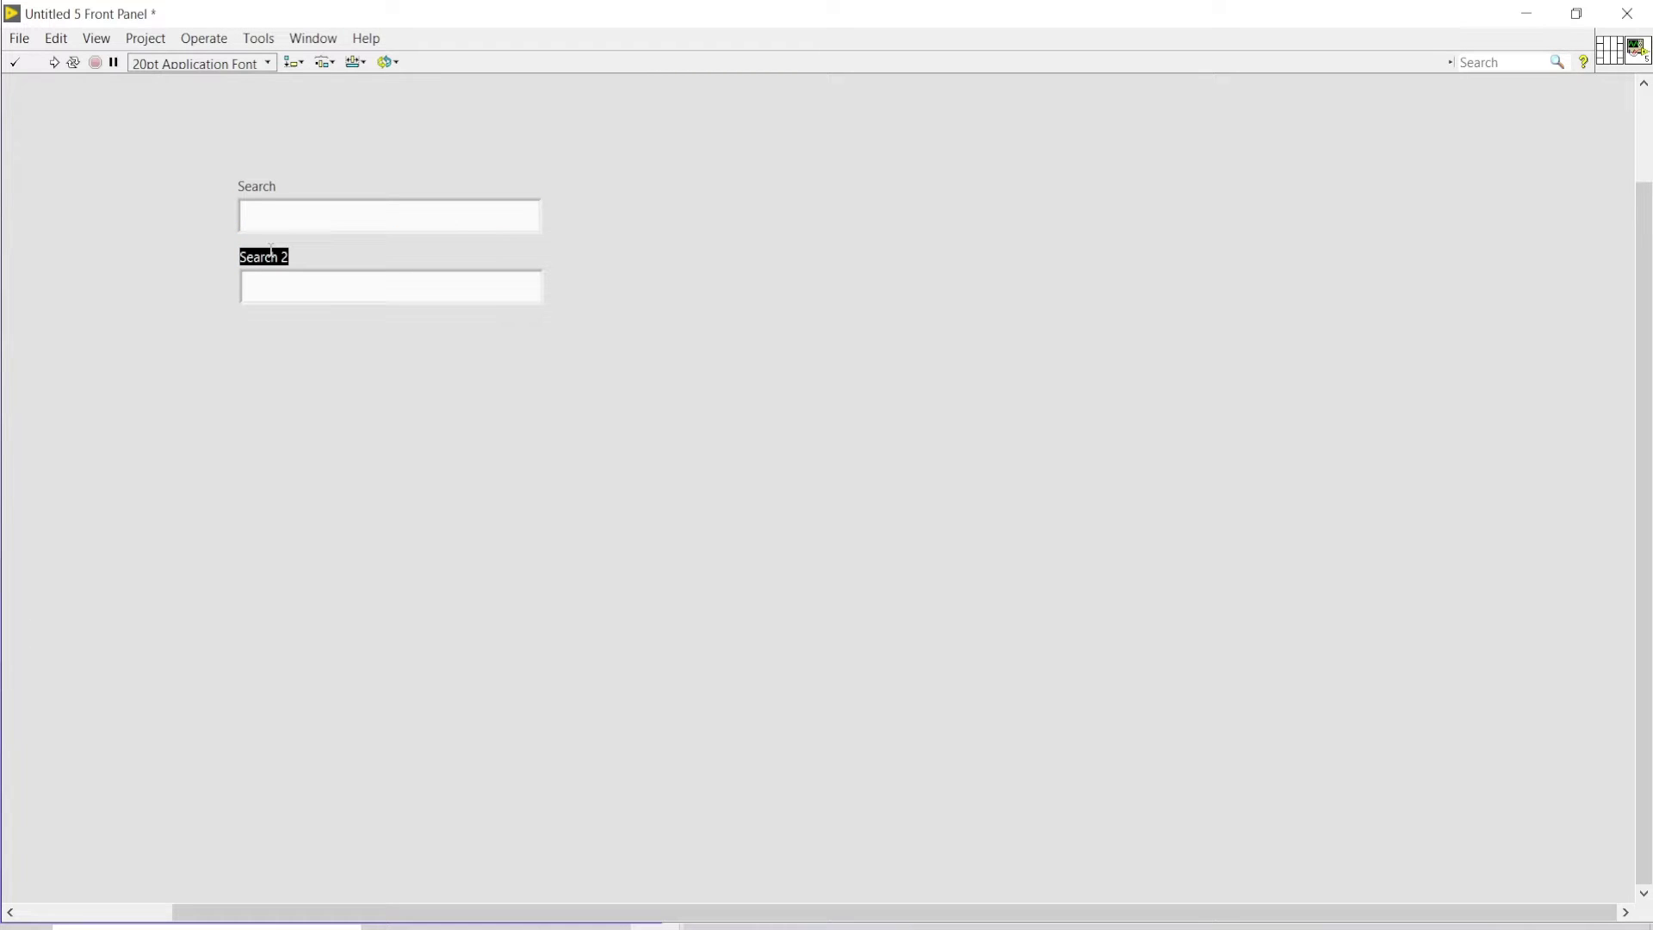
pyautogui.write('Text')
pyautogui.click(321, 428)
pyautogui.click(384, 307)
pyautogui.moveTo(390, 303); pyautogui.dragTo(425, 762)
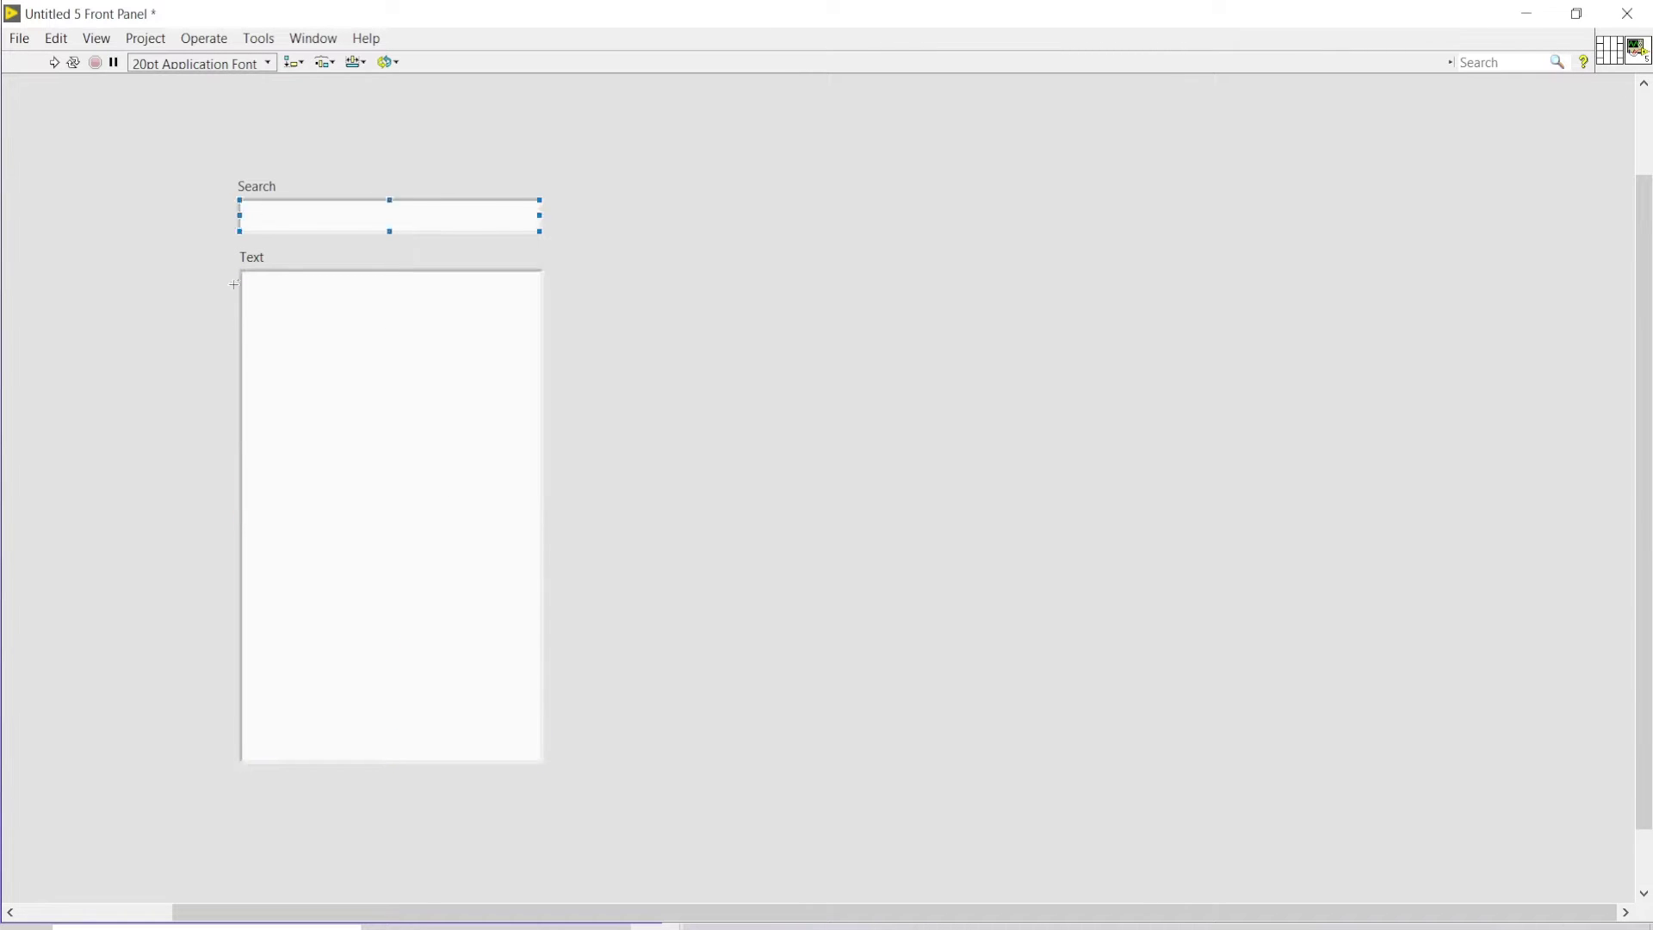
pyautogui.click(316, 221)
pyautogui.click(417, 15)
pyautogui.click(409, 516)
# Copy the sample paragraphs from the Find Words in Text front panel
pyautogui.click(711, 925)
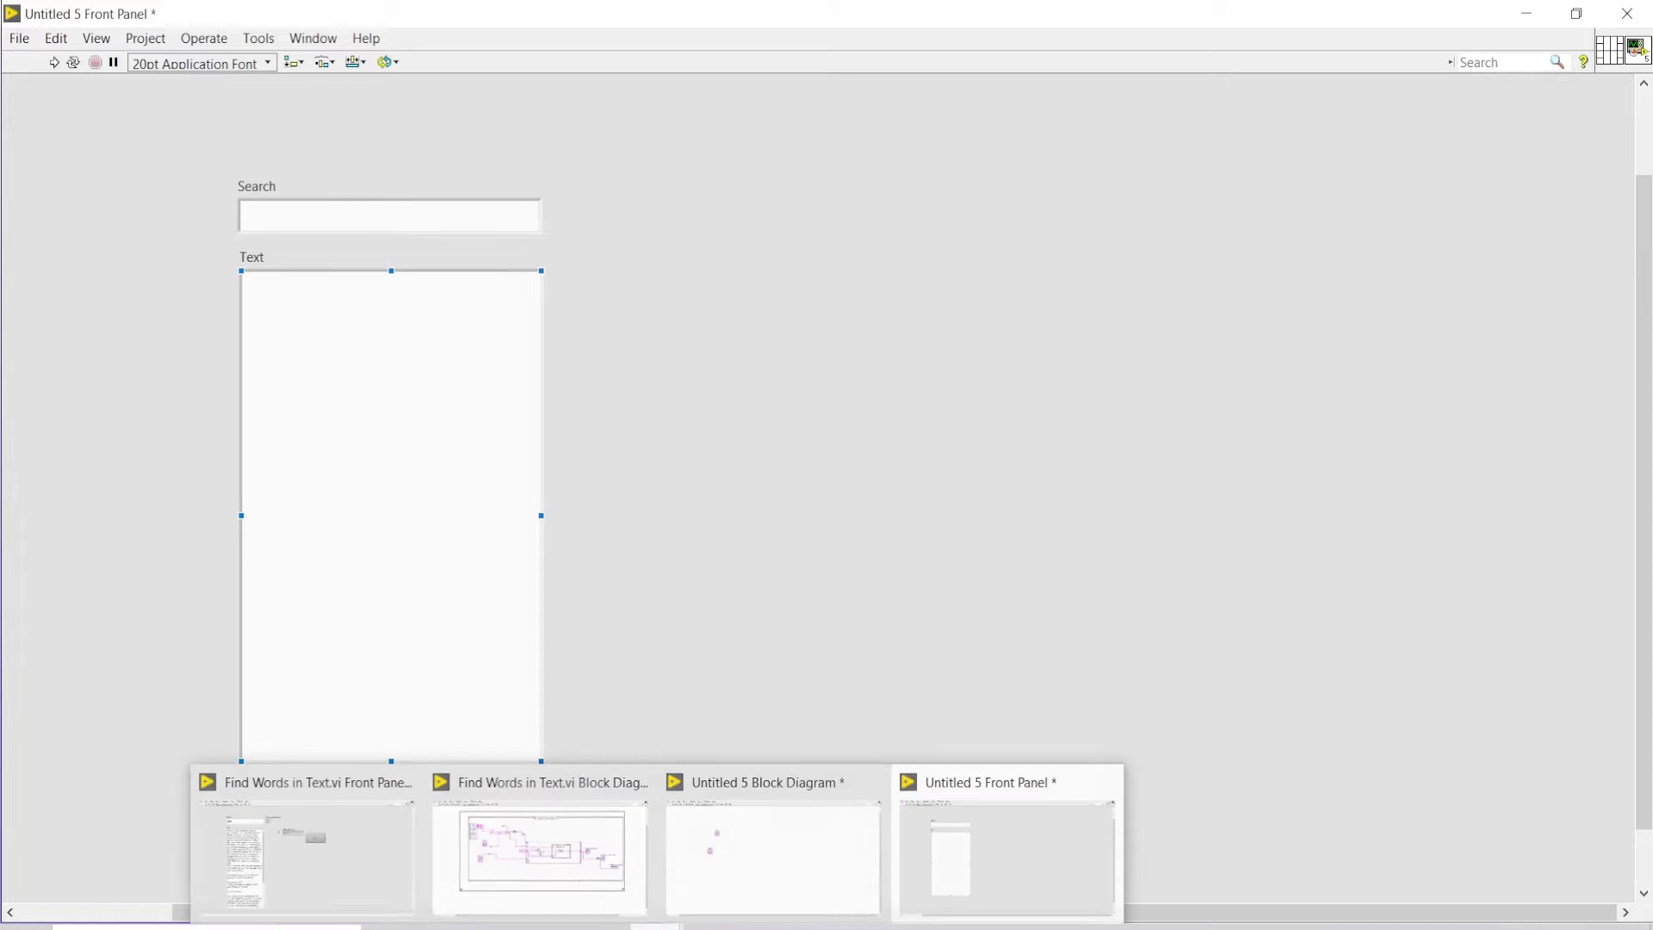
pyautogui.click(330, 875)
pyautogui.doubleClick(233, 264)
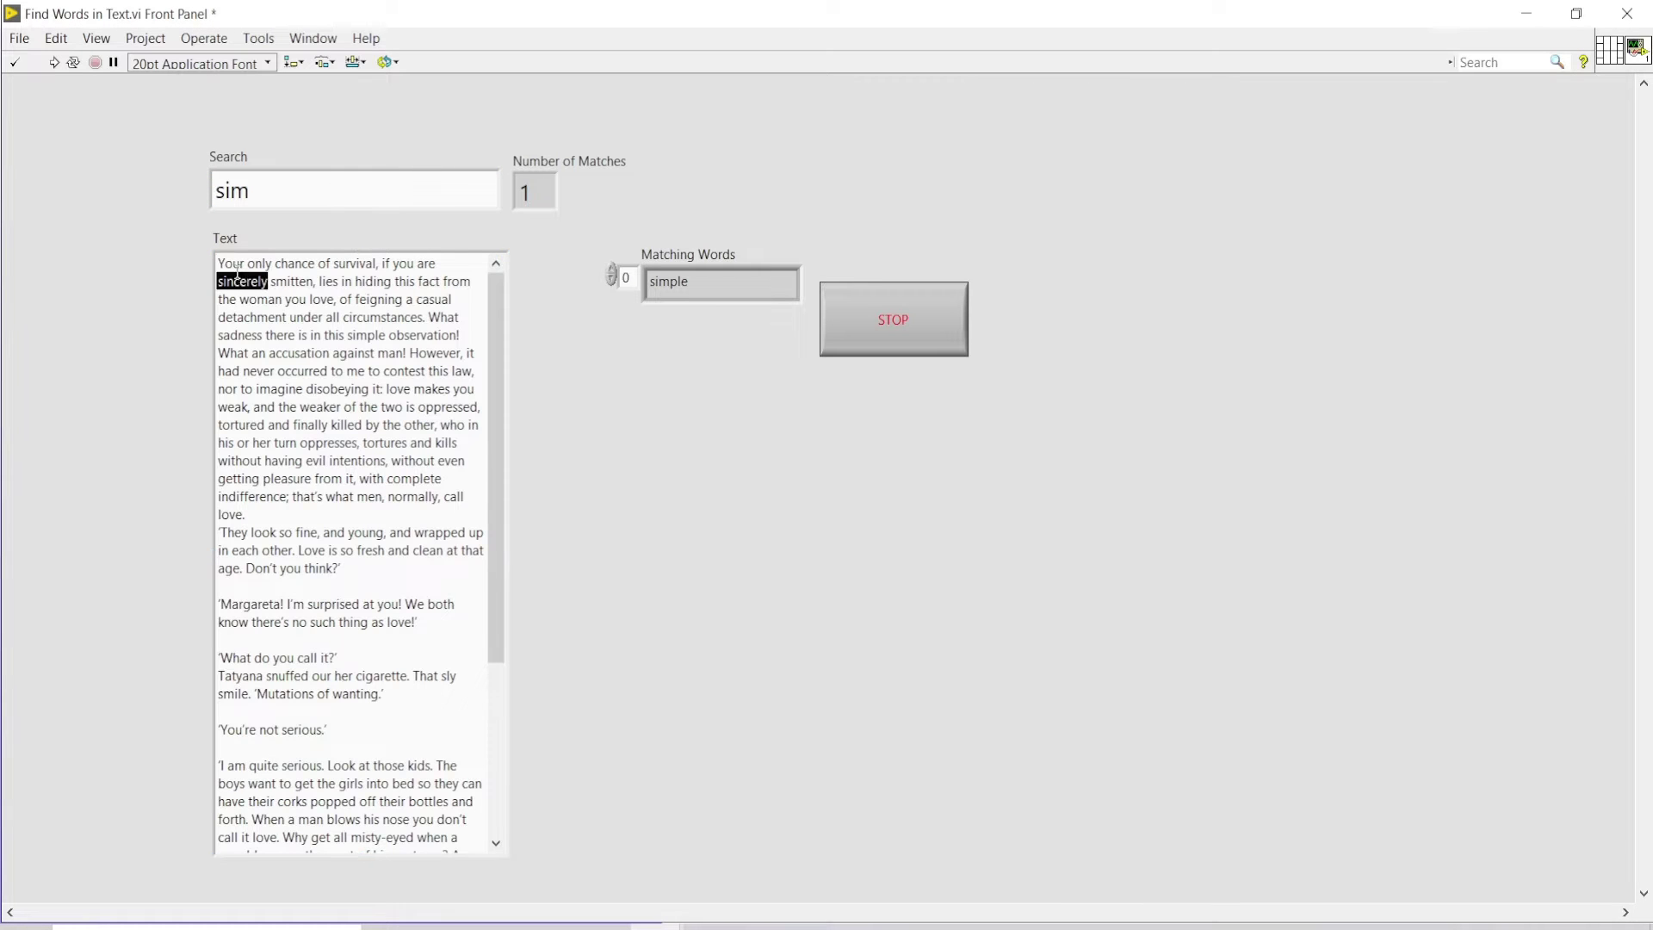
pyautogui.click(233, 263)
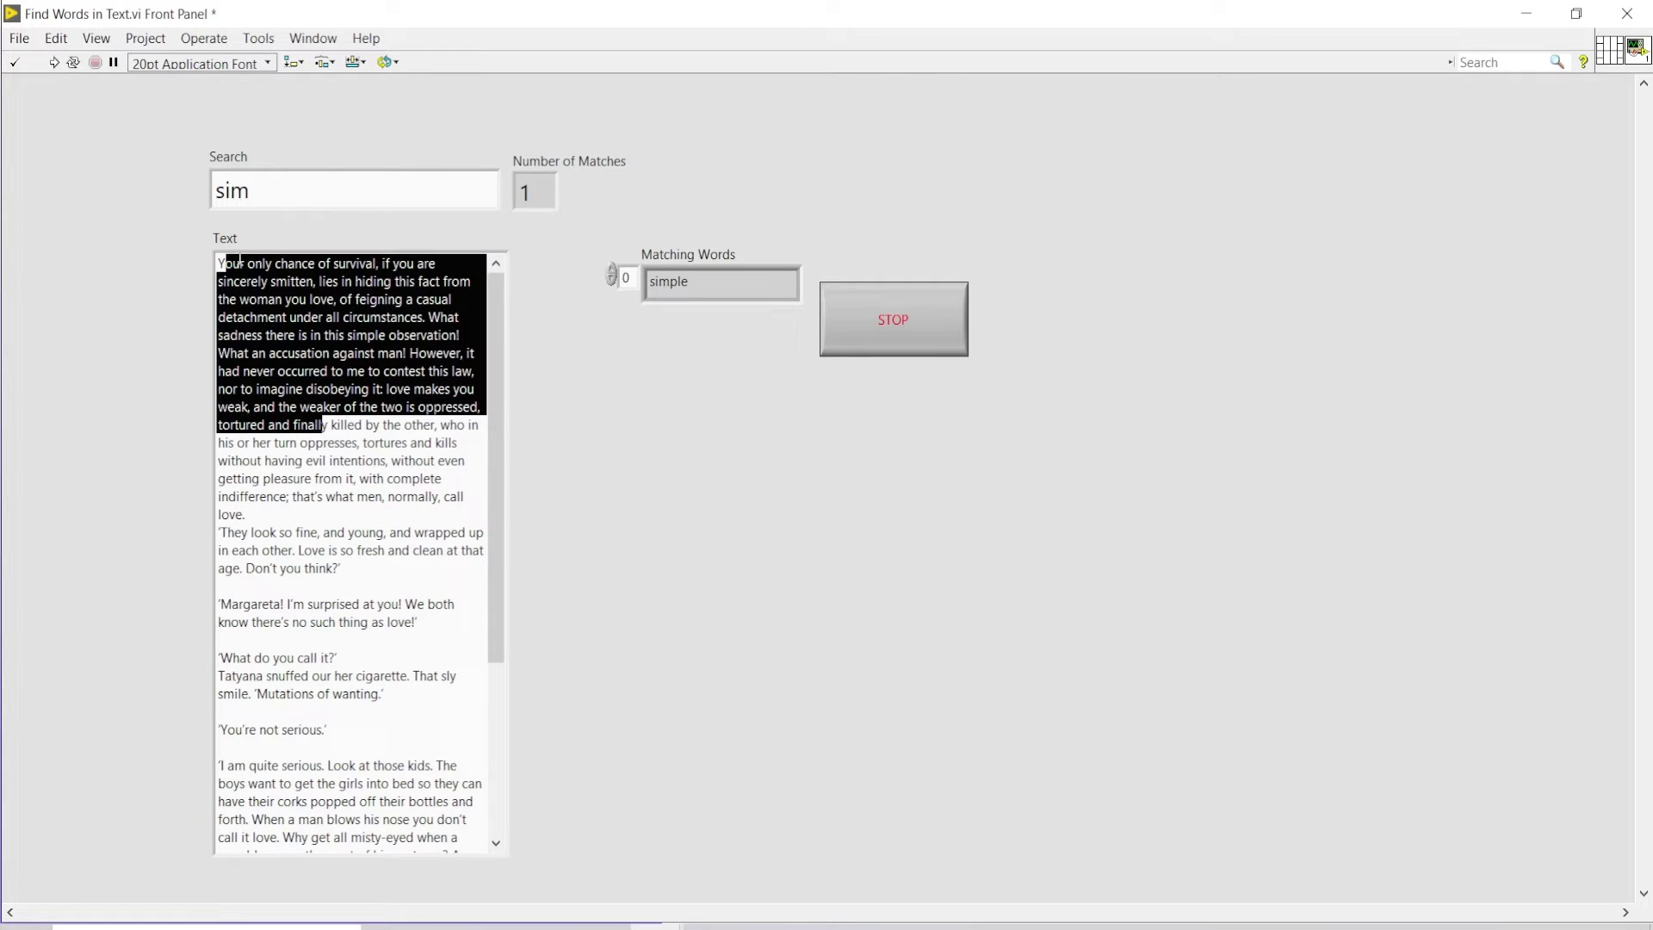
pyautogui.moveTo(220, 264); pyautogui.dragTo(459, 888)
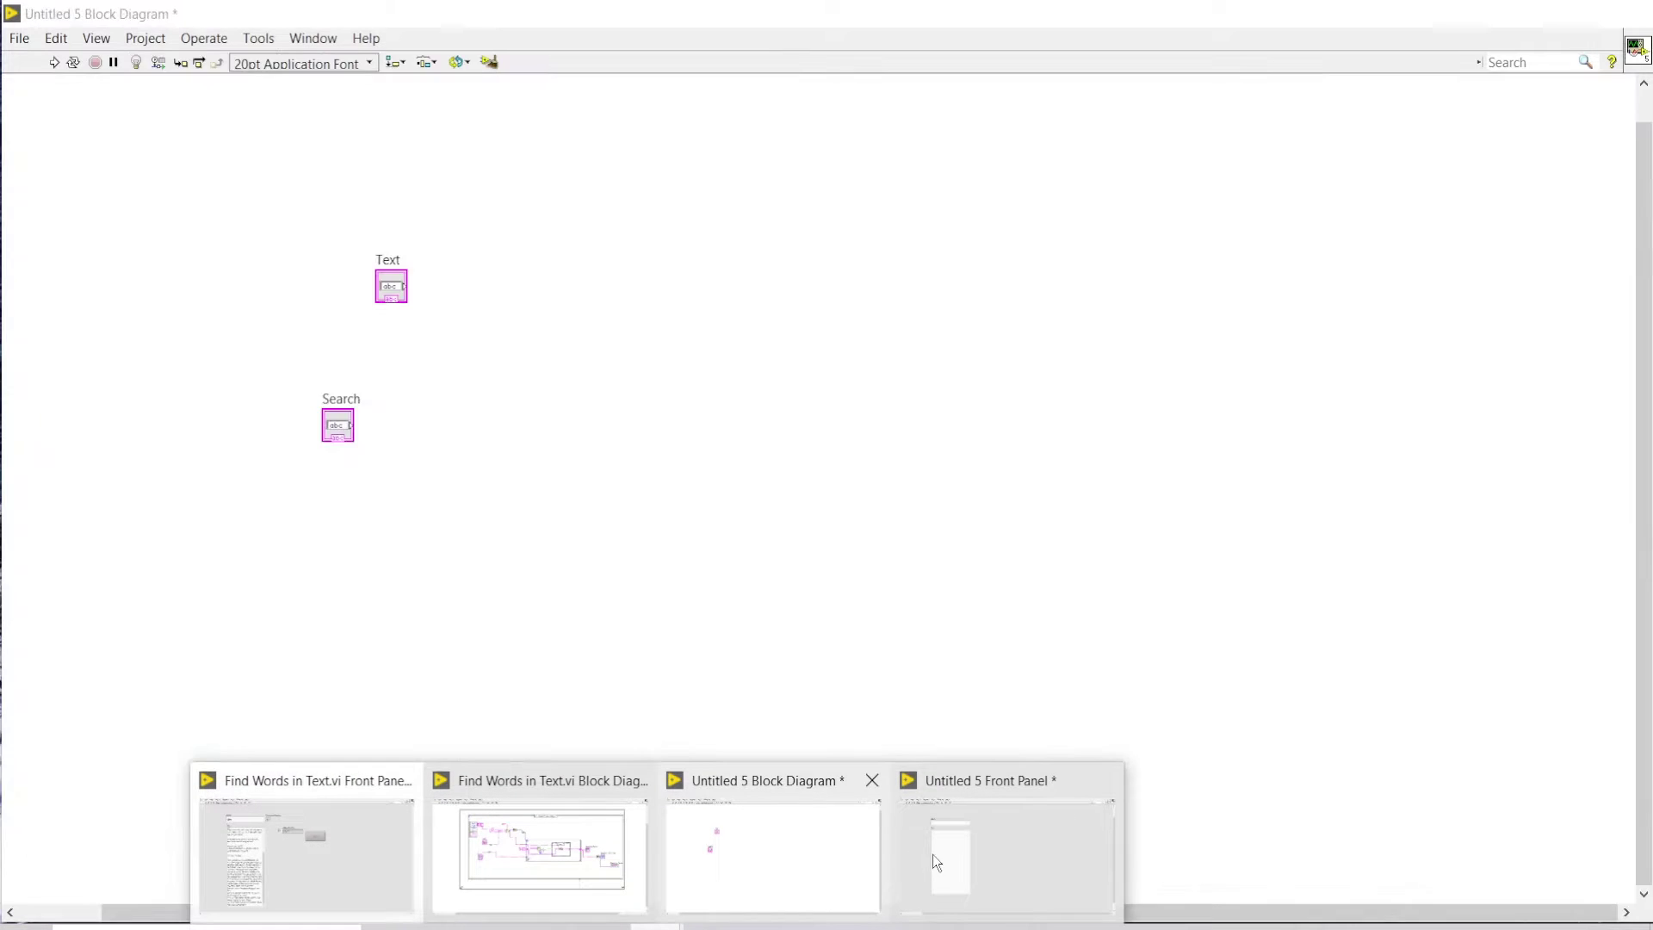
# Paste the passage into the Untitled 5 Text box and make it the default value
pyautogui.click(939, 856)
pyautogui.click(332, 303)
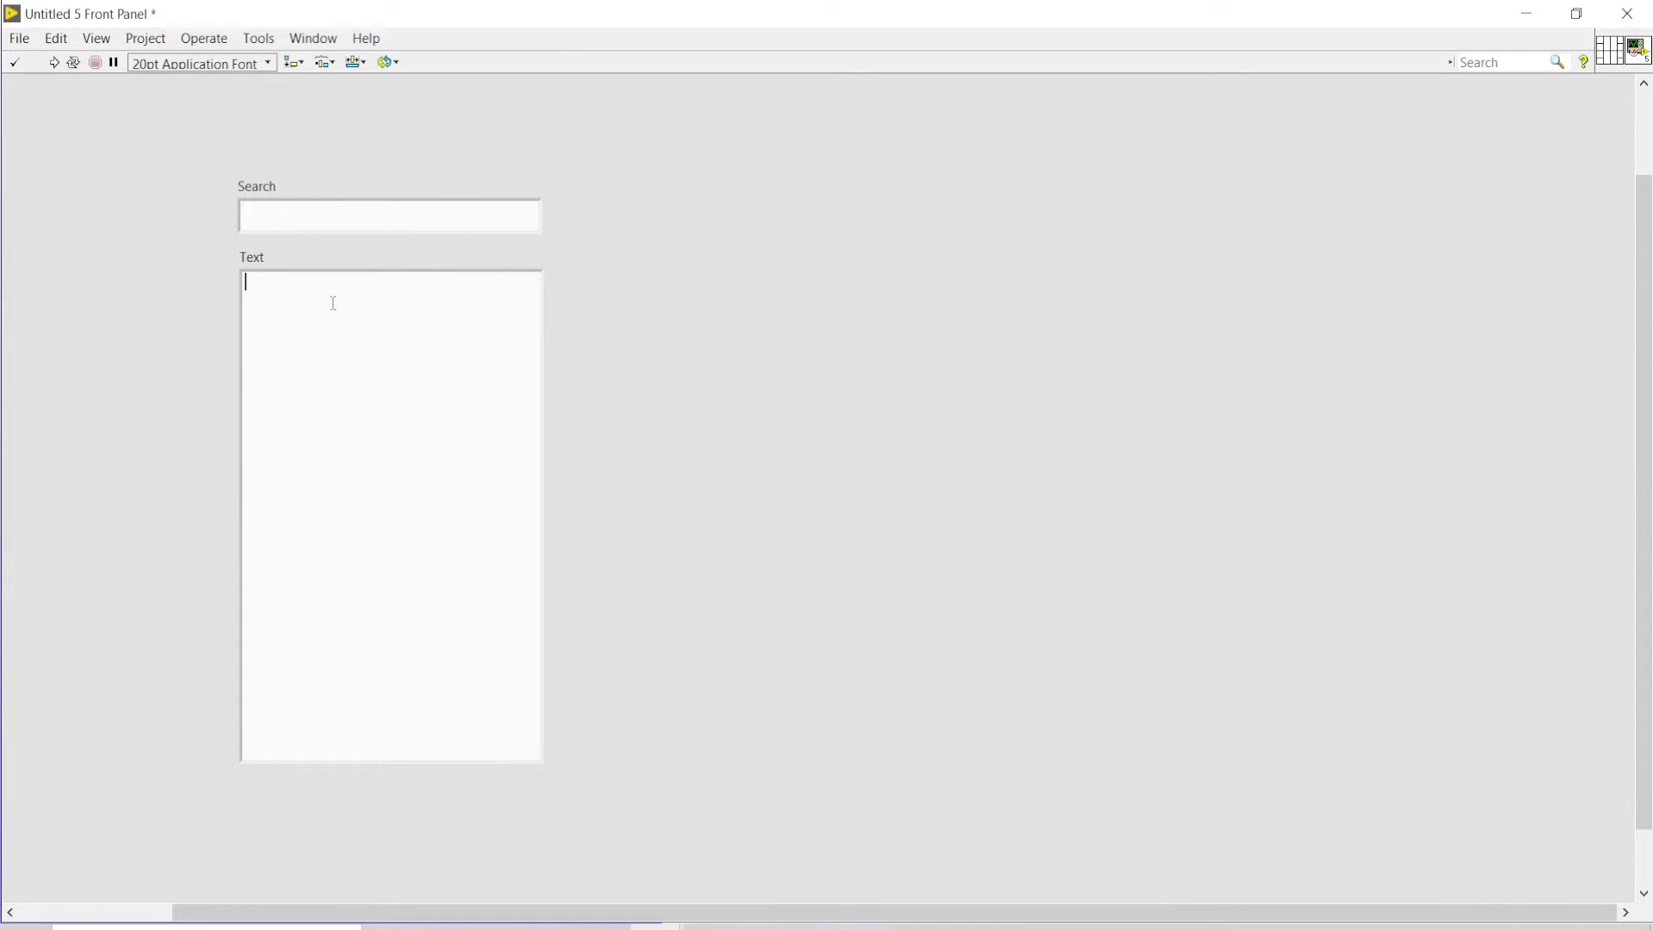
pyautogui.write('‘Margareta! I’m surprised at you! We both know there’s no such thing as love!’  ‘What do you call it?’ Tatyana snuffed our her cigarette. That sly smile. ‘Mutations of wanting.’  ‘You’re not serious.’  ‘I am quite serious. Look at those kids. The boys want to get the girls into bed so they can have their corks popped off their bottles and forth. When a man blows his nose you don’t call it love. Why get all misty-eyed when a man blows another part of his anatomy? As for the girls, they’re either going along for the ride because they can get the things they want from the boys, or else maybe they enjoy being in bed too. Thought I doubt it. I never knew an eighteen-year-old boy who didn’t drop the egg off his spoon at the first fence.’ ‘But that’s list! You’re talking about lust, not love.’ ‘Lust is the hard sell. Love is the soft sell. The profit margin is the same.’ ‘But love’s the opposite of self-interest. True, tender, love is pure and selfless.’ ‘No. True, tender love is self-interest so sinewy that it only looks selfless.’')
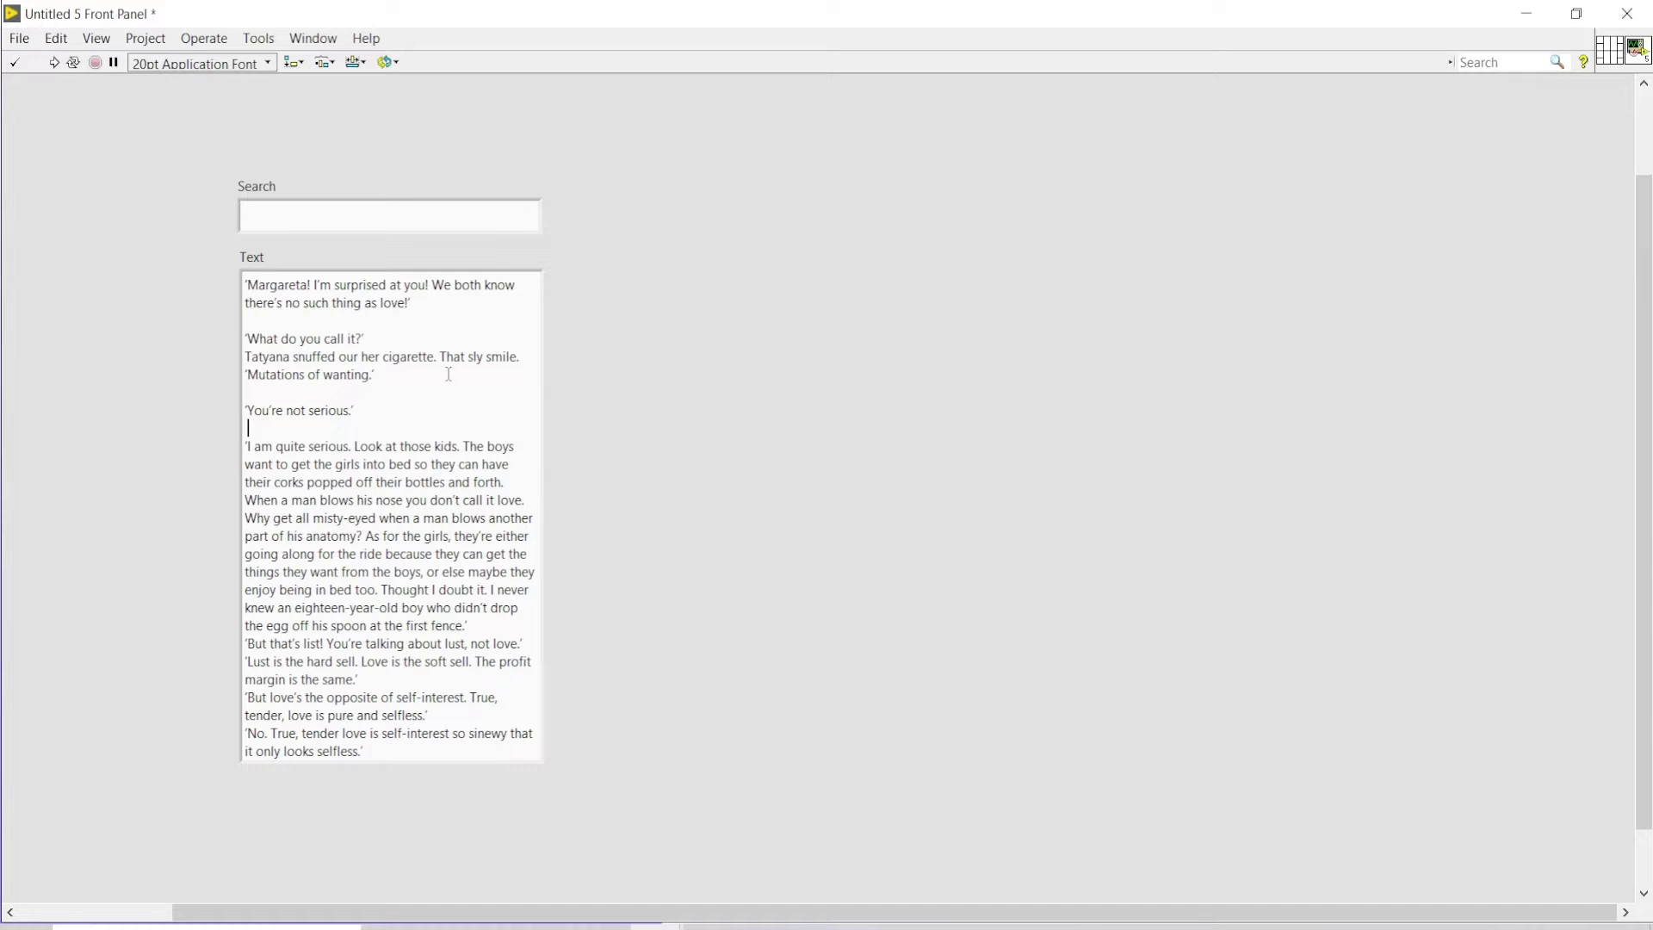
pyautogui.rightClick(367, 375)
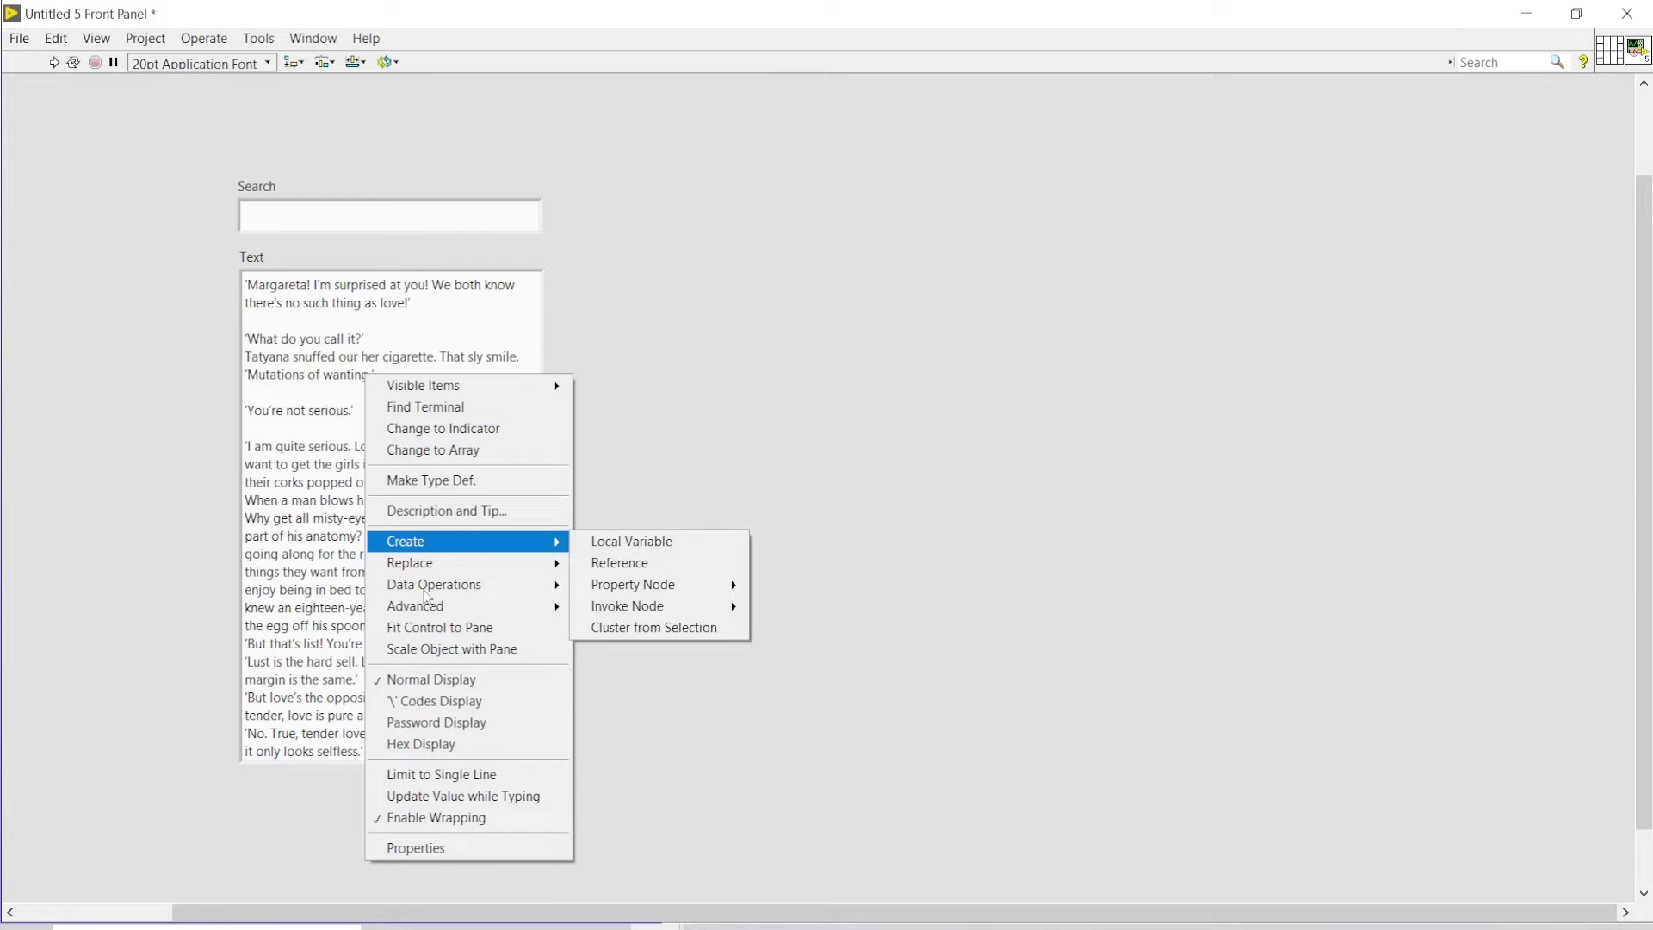
pyautogui.moveTo(434, 583)
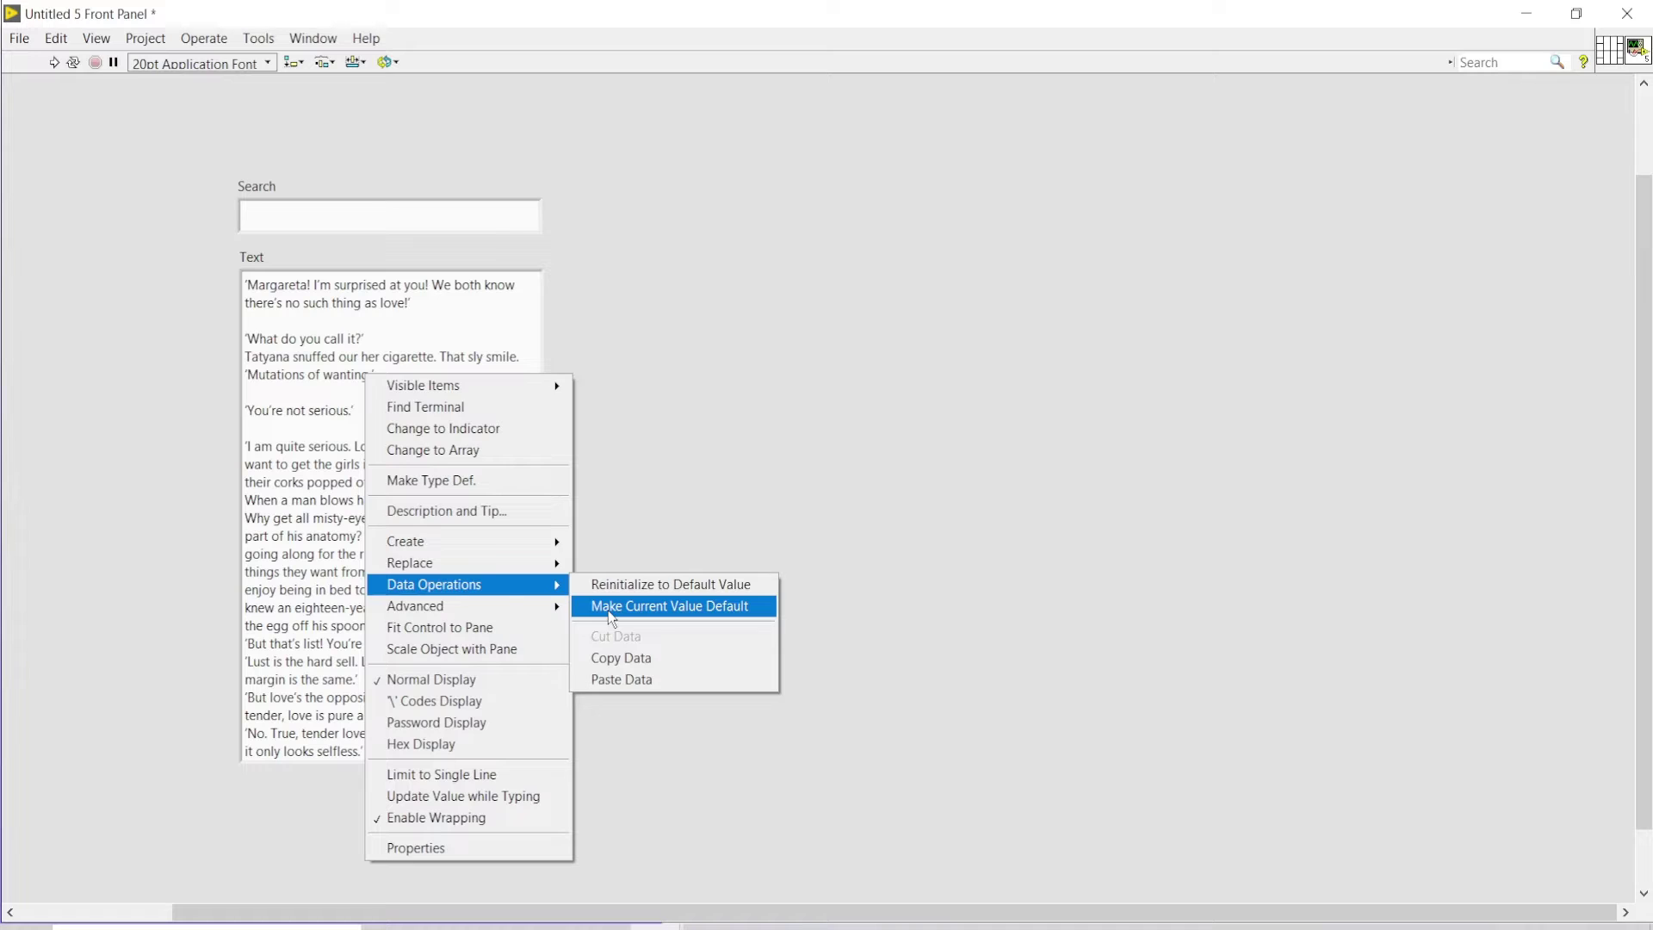
pyautogui.click(610, 610)
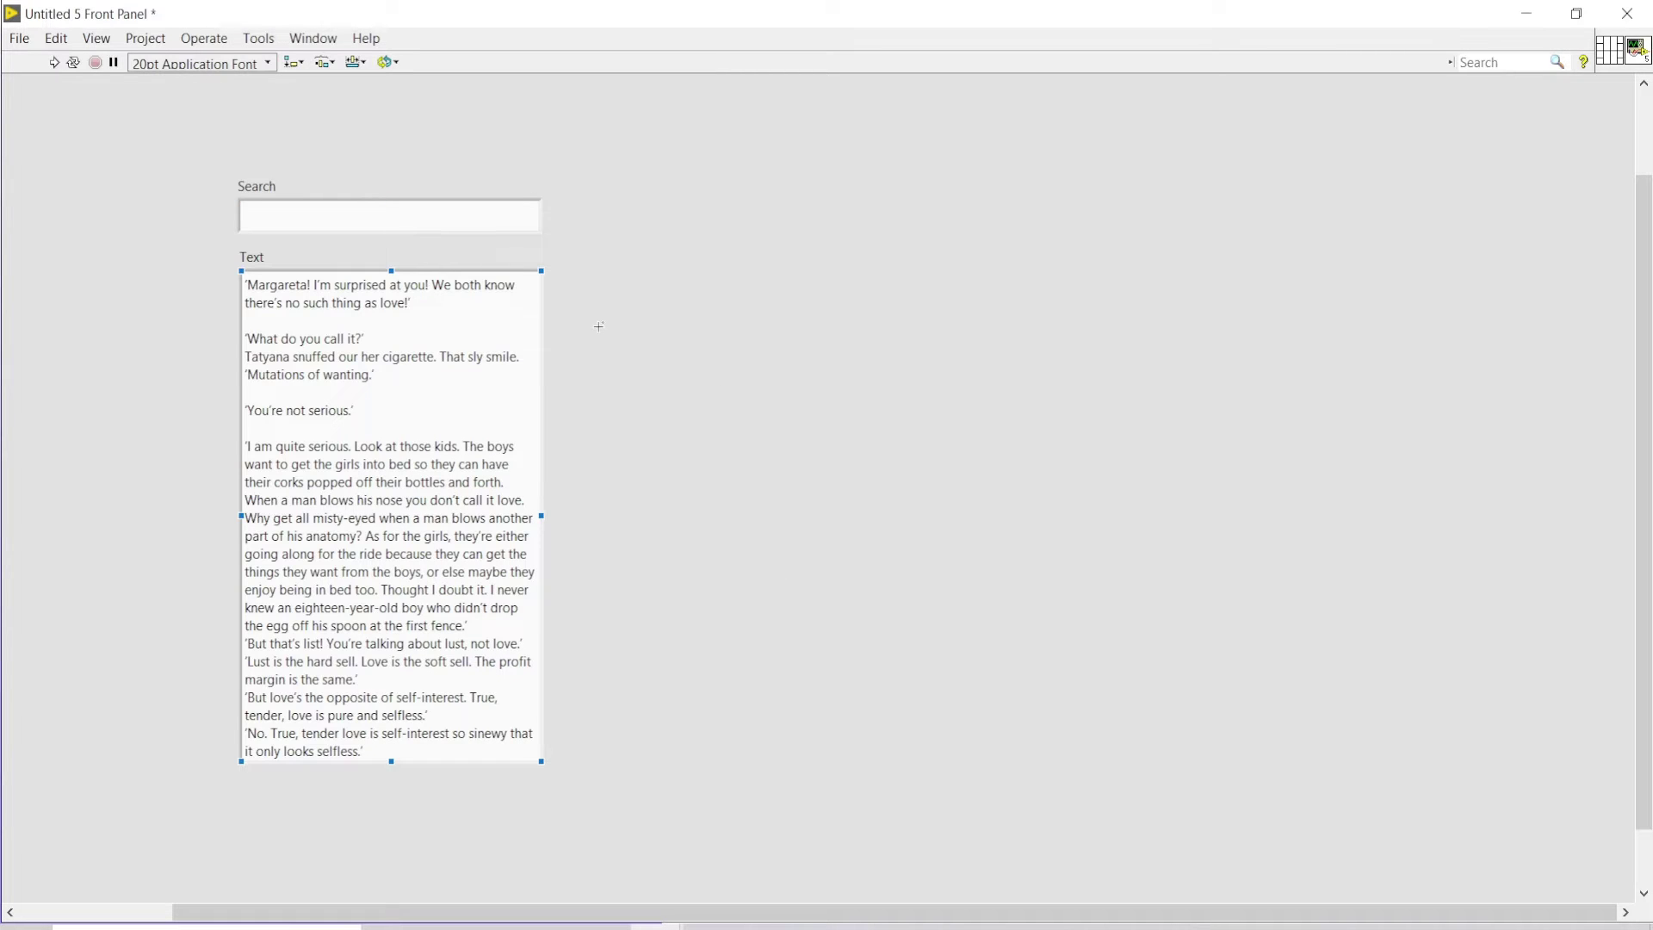
# Shift the Search and Text terminals left and place Spreadsheet String To Array
pyautogui.hotkey('ctrl', 'e')
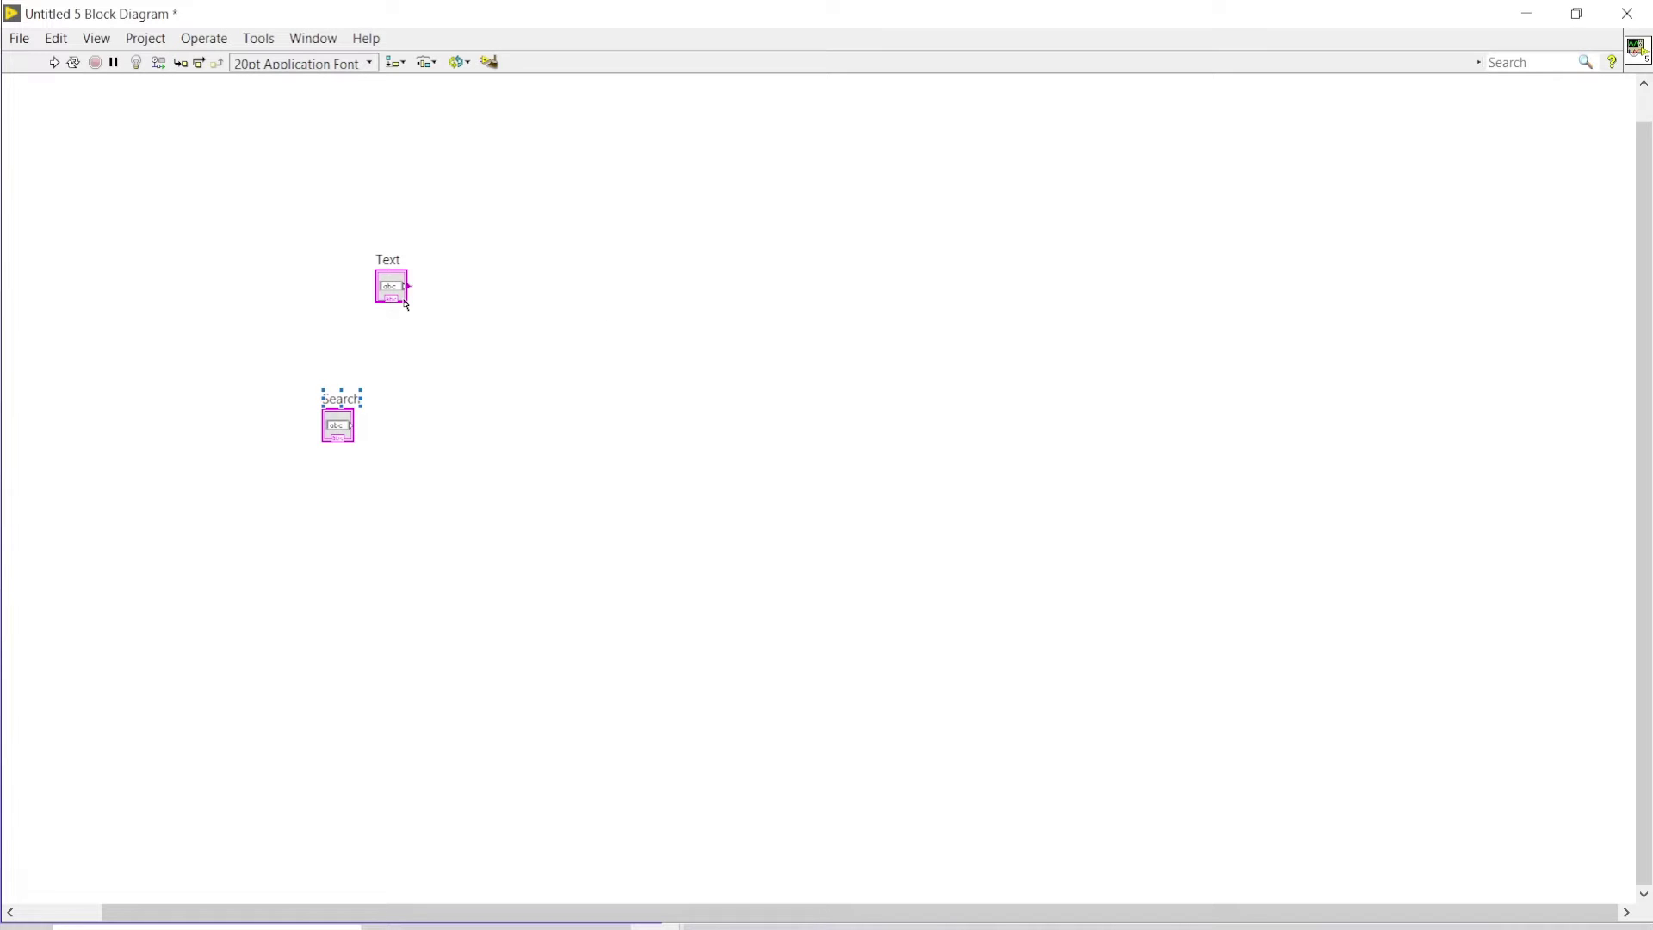
pyautogui.moveTo(392, 287); pyautogui.dragTo(309, 269)
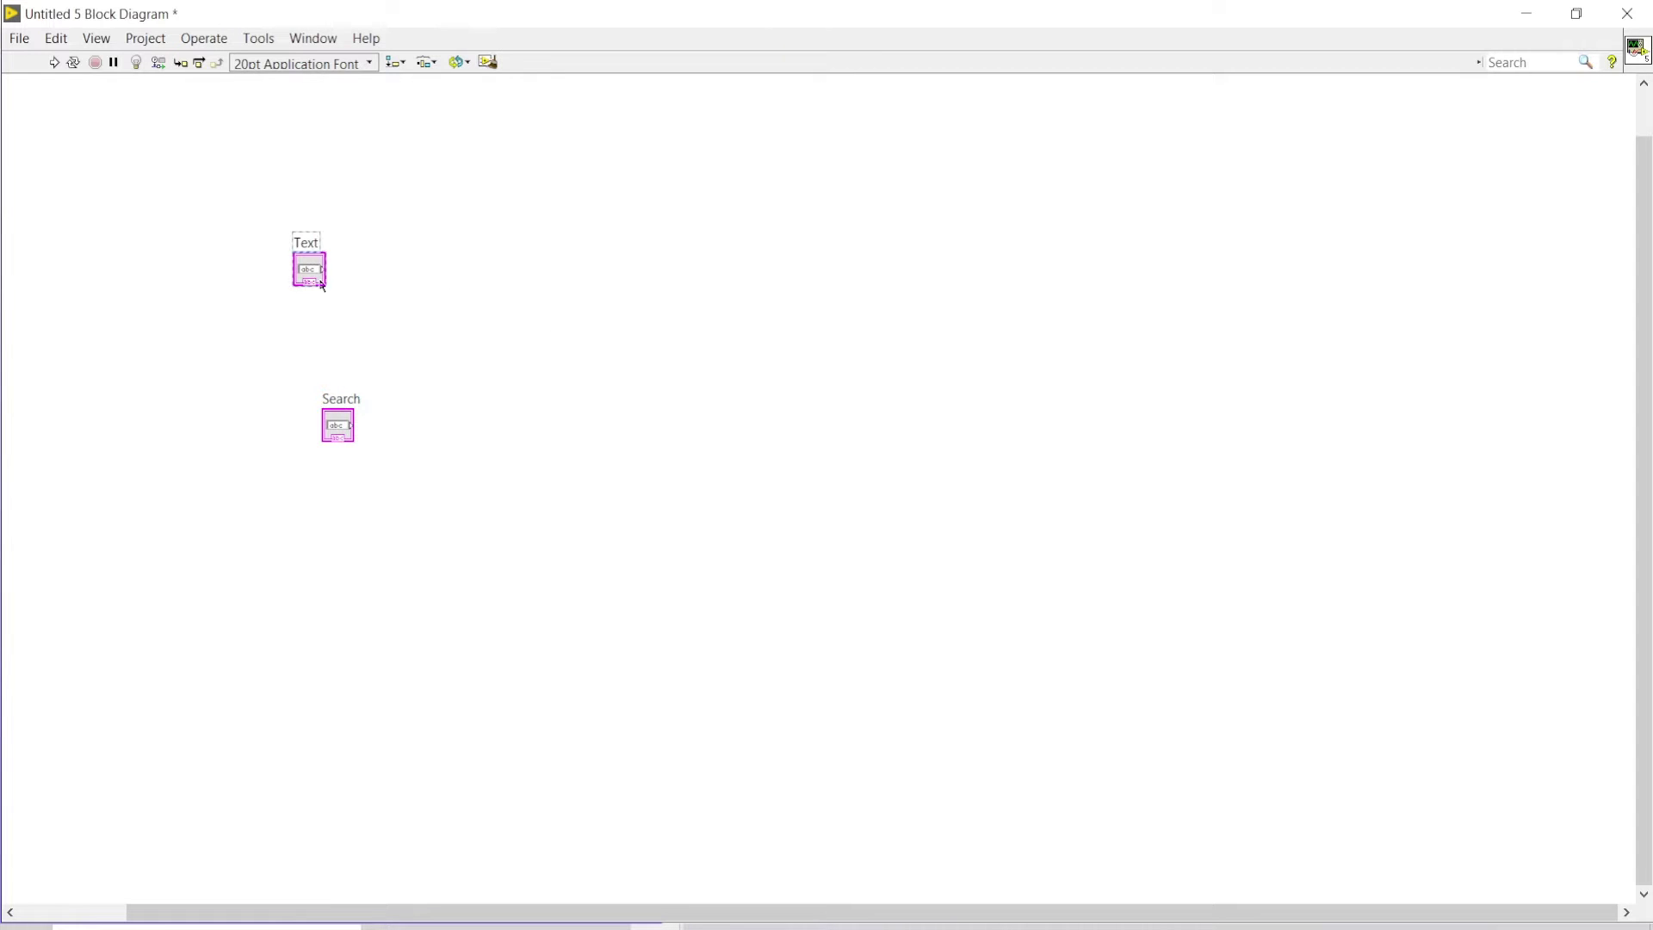
pyautogui.moveTo(348, 430); pyautogui.dragTo(311, 426)
pyautogui.moveTo(309, 270); pyautogui.dragTo(286, 265)
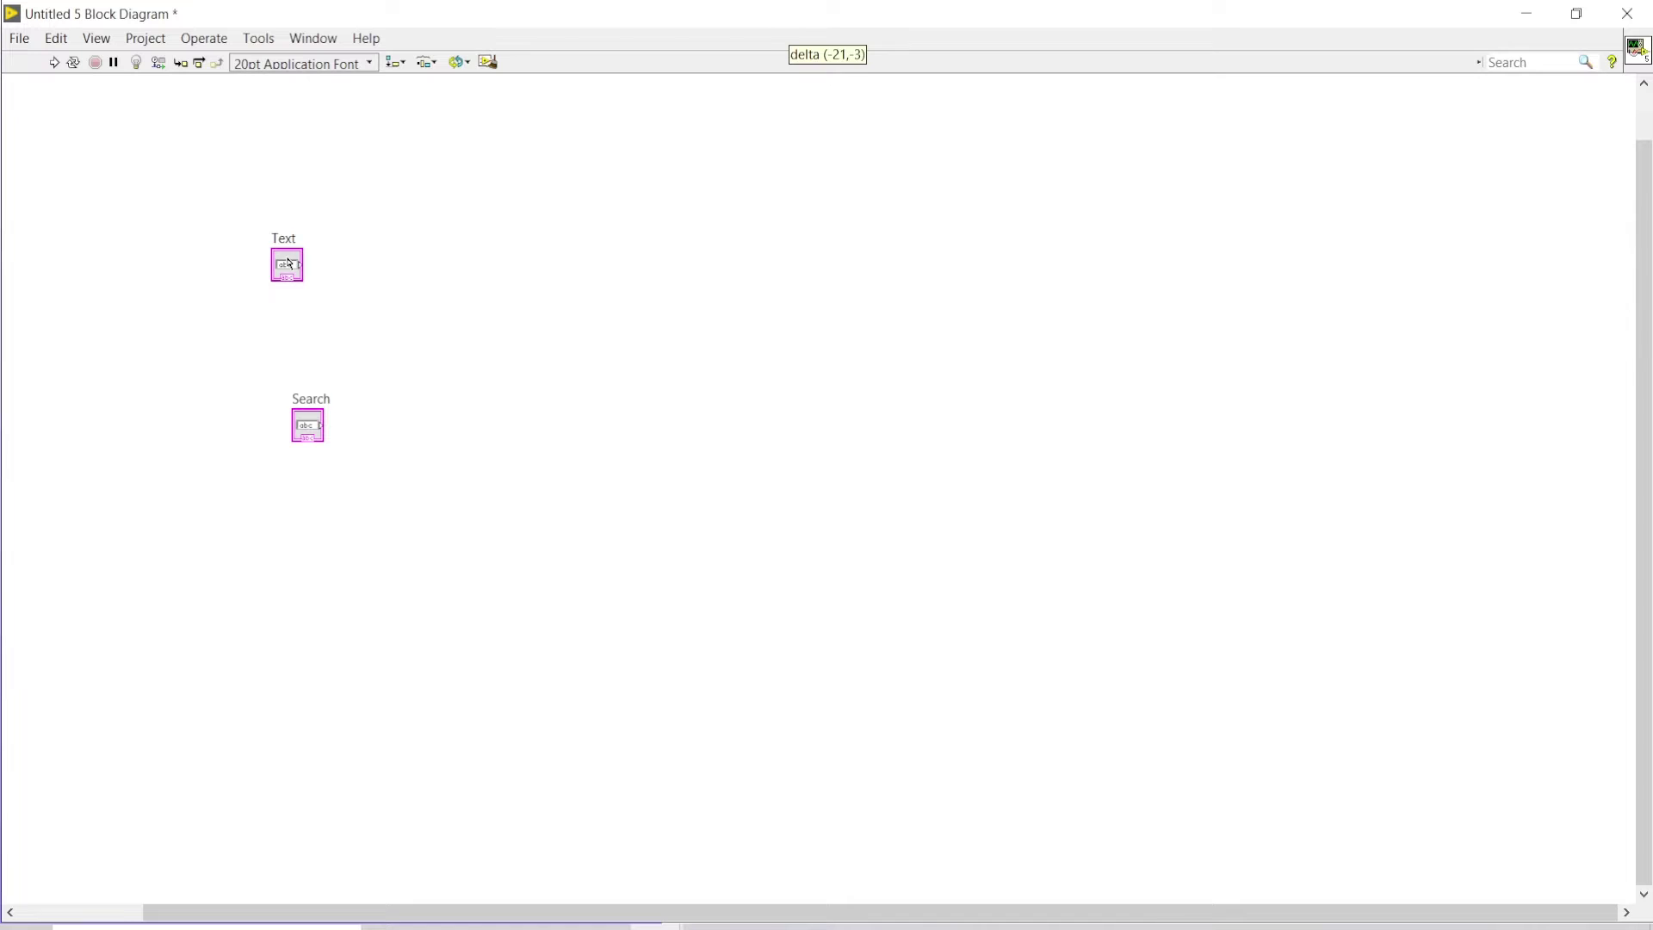
pyautogui.rightClick(490, 289)
pyautogui.moveTo(713, 169)
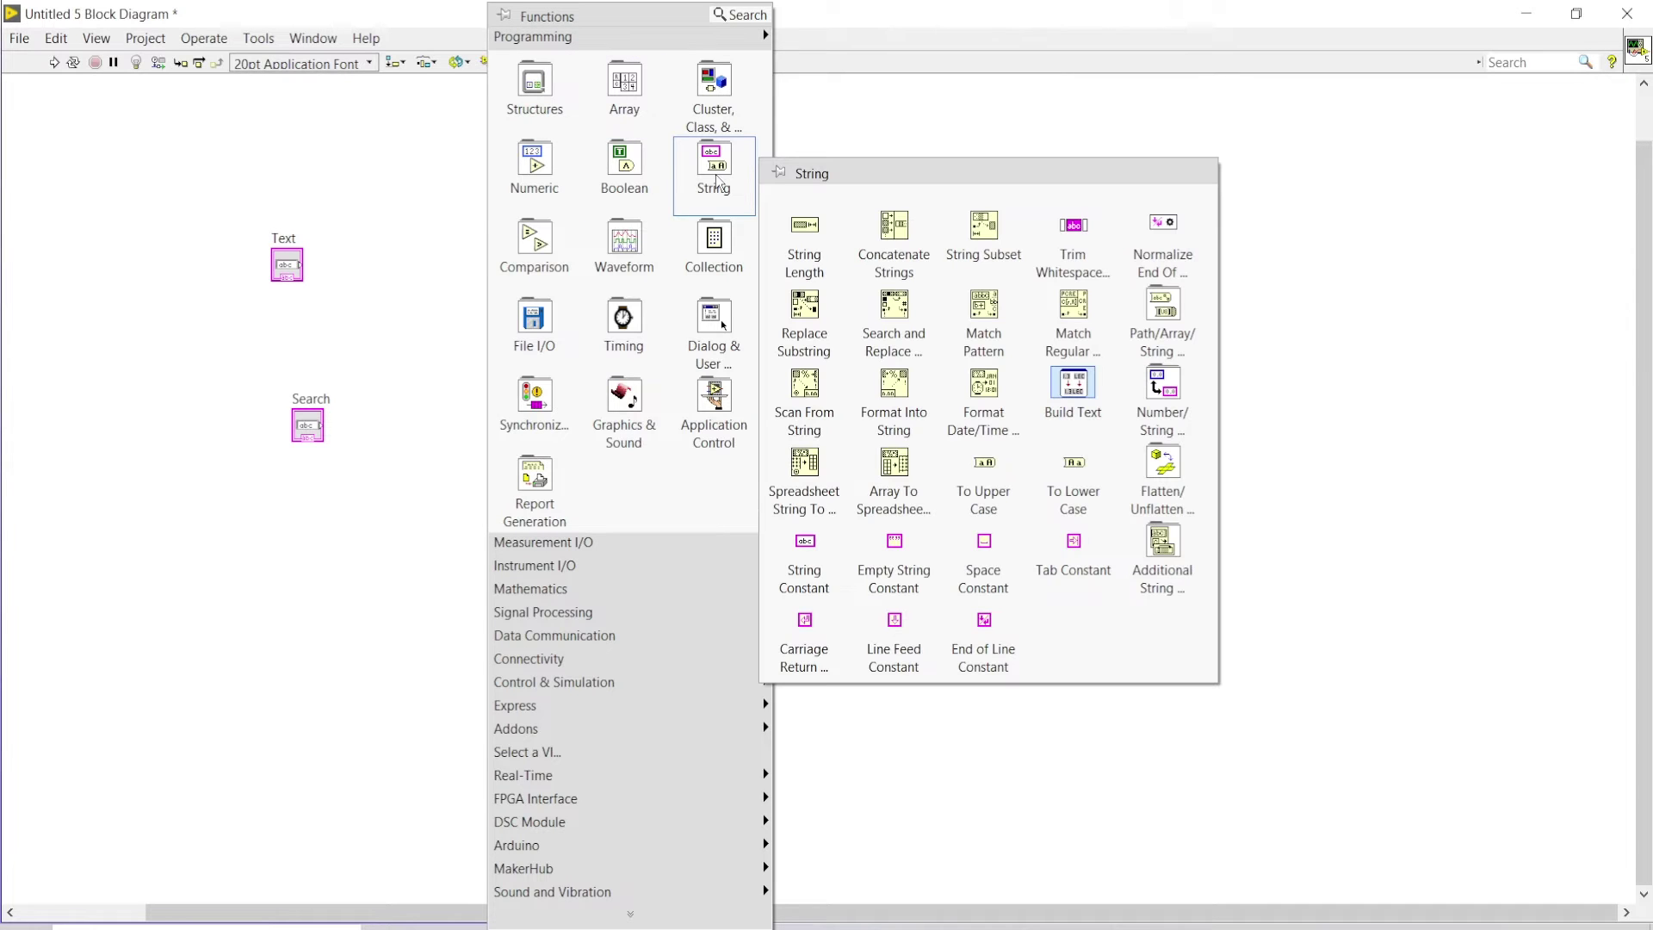
pyautogui.click(814, 472)
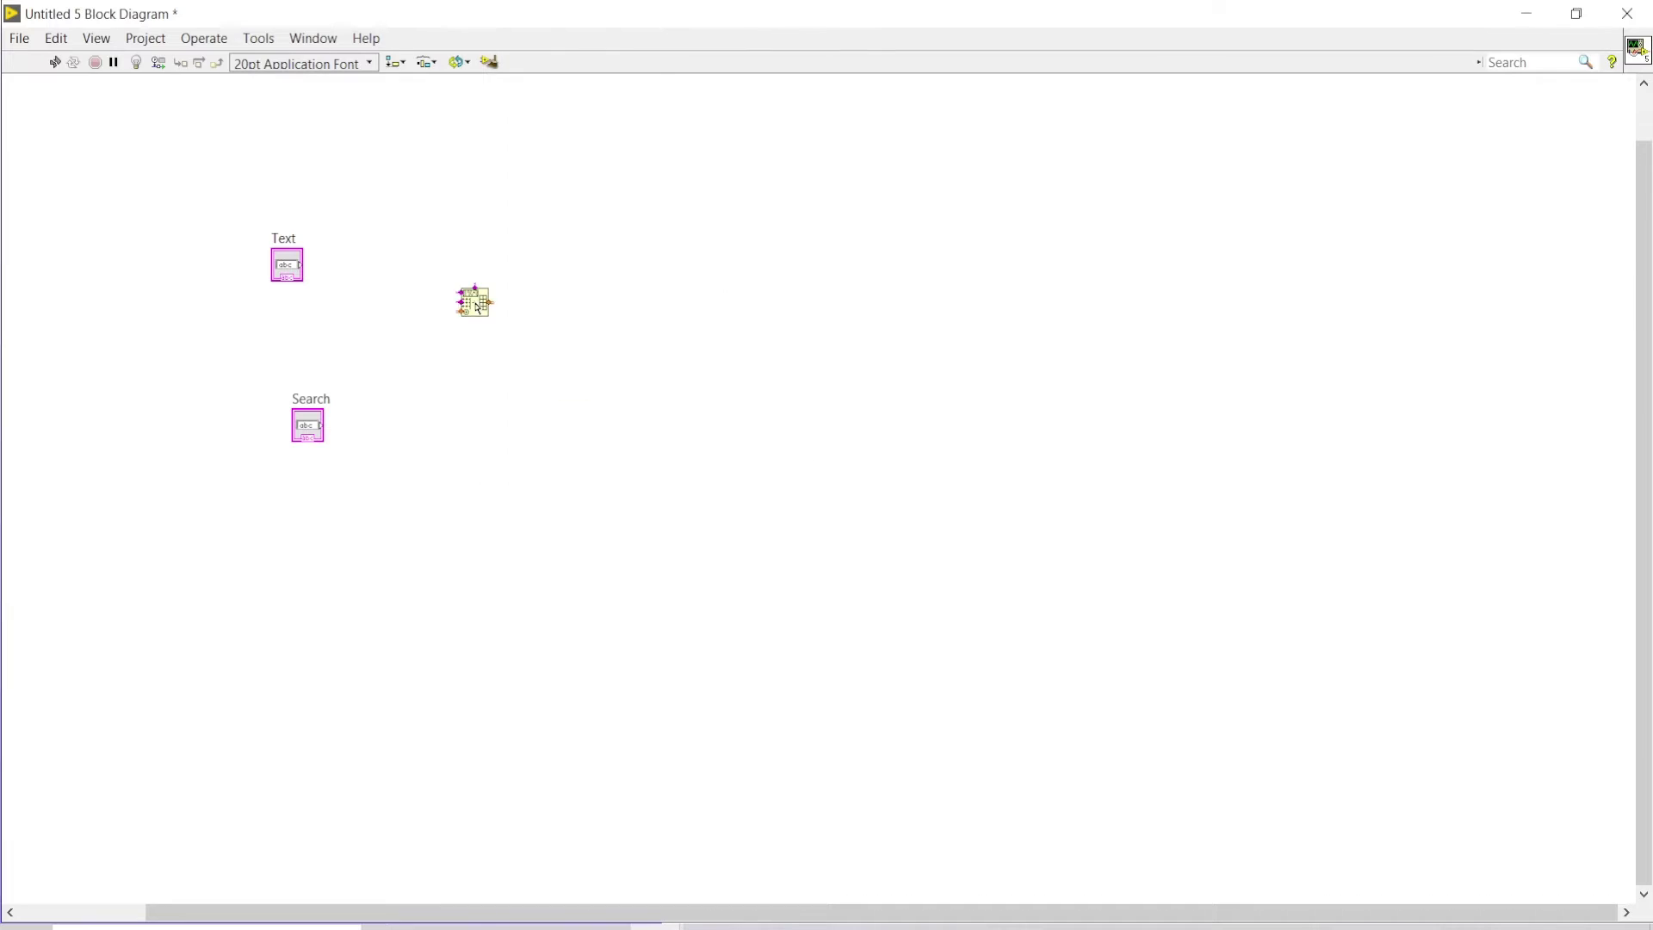
pyautogui.click(471, 301)
# Wire Text to the spreadsheet string input, trying and undoing constants on other inputs
pyautogui.click(311, 266)
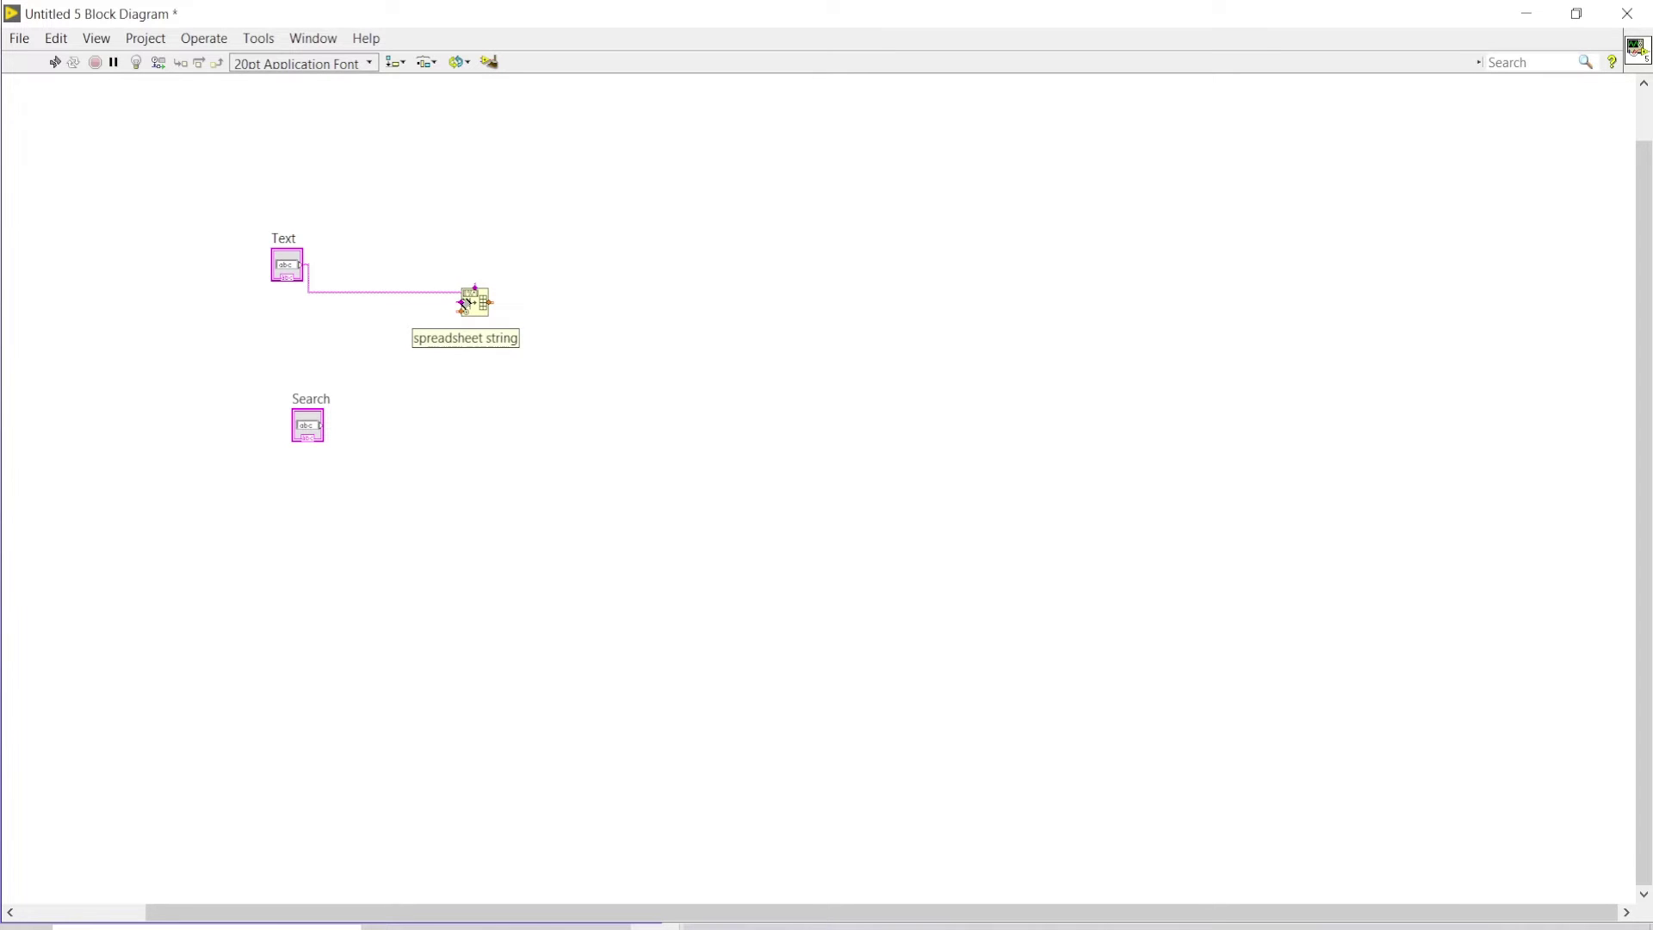
pyautogui.press('Escape')
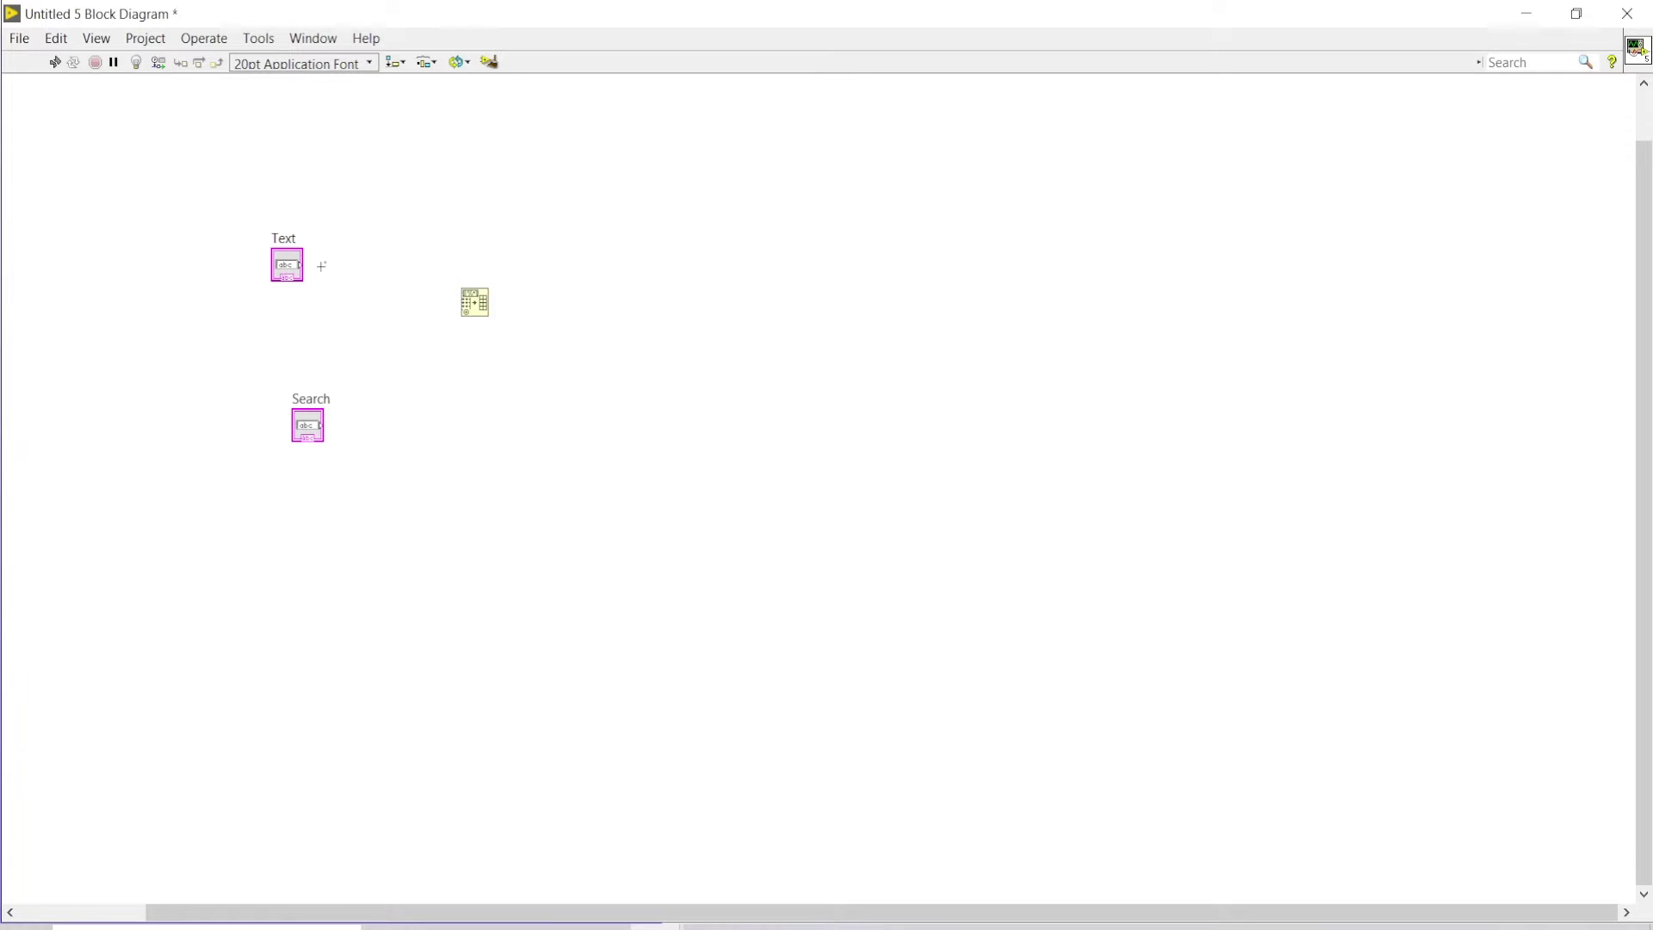
pyautogui.click(305, 267)
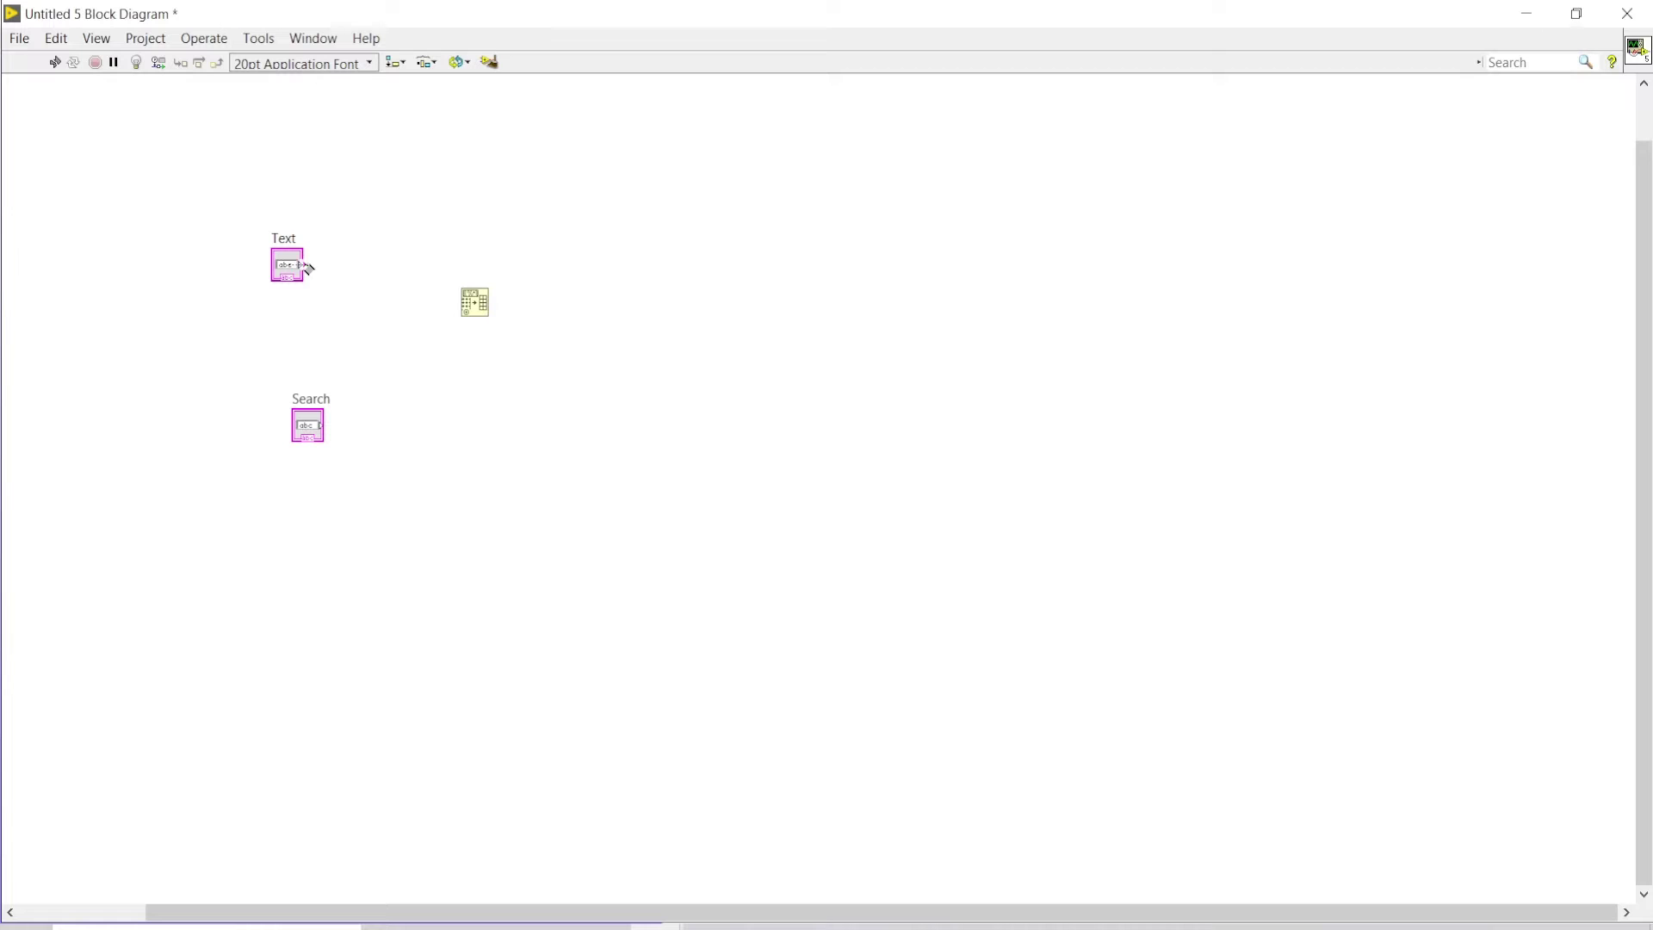
pyautogui.click(462, 302)
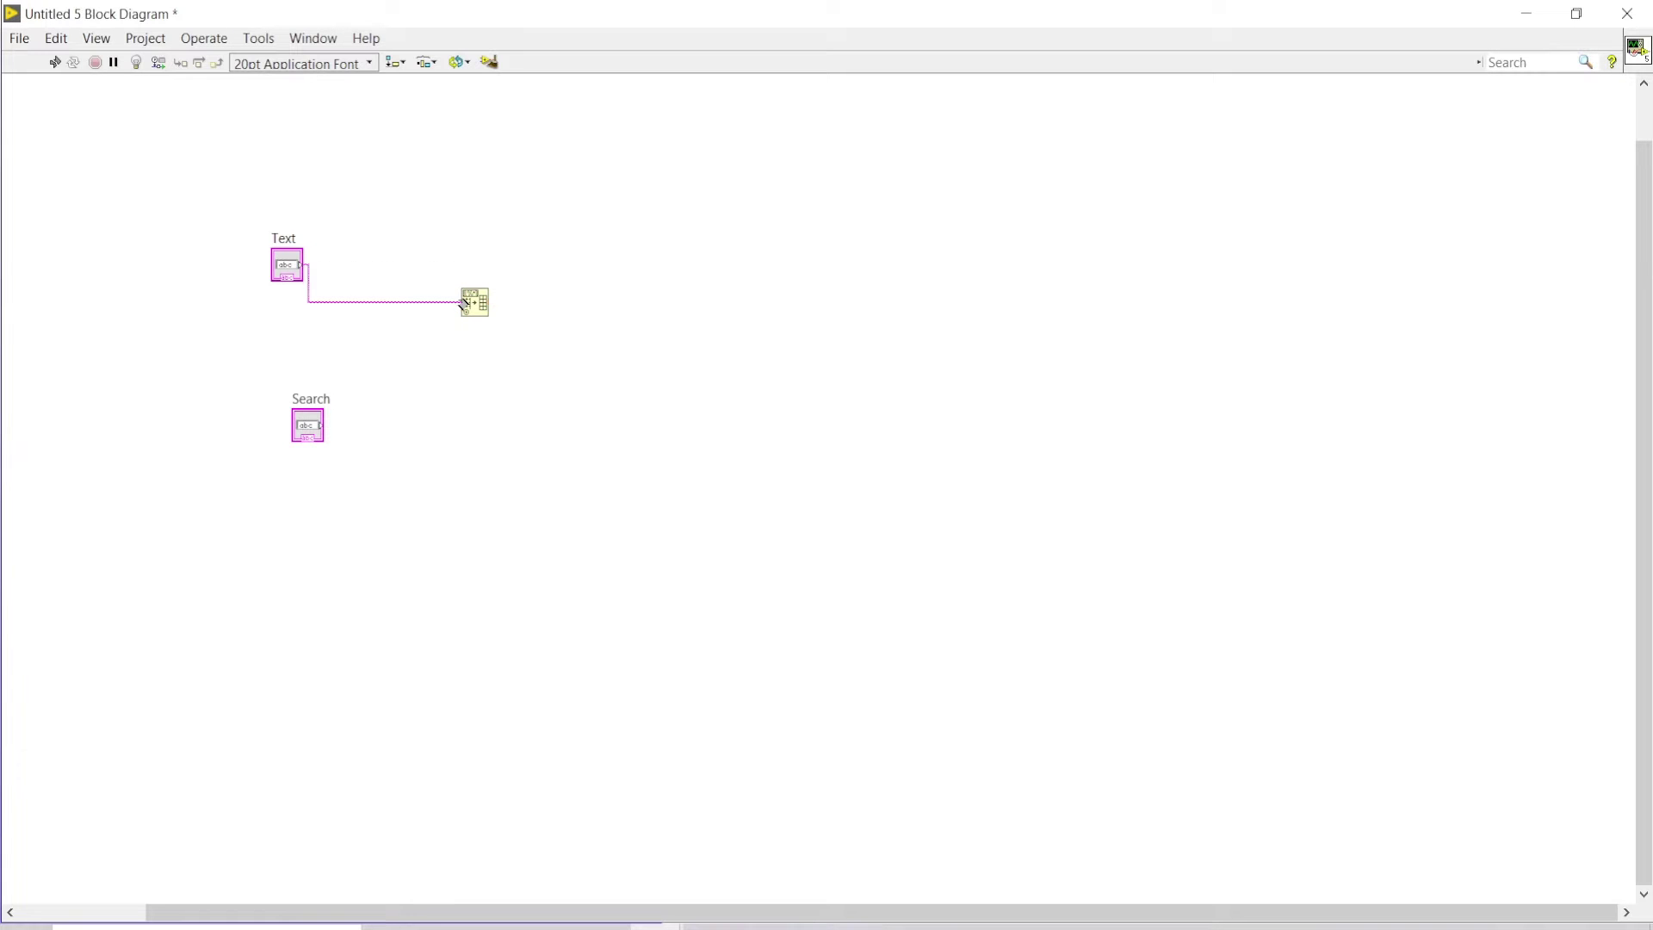
pyautogui.click(327, 426)
pyautogui.press('Escape')
pyautogui.rightClick(462, 296)
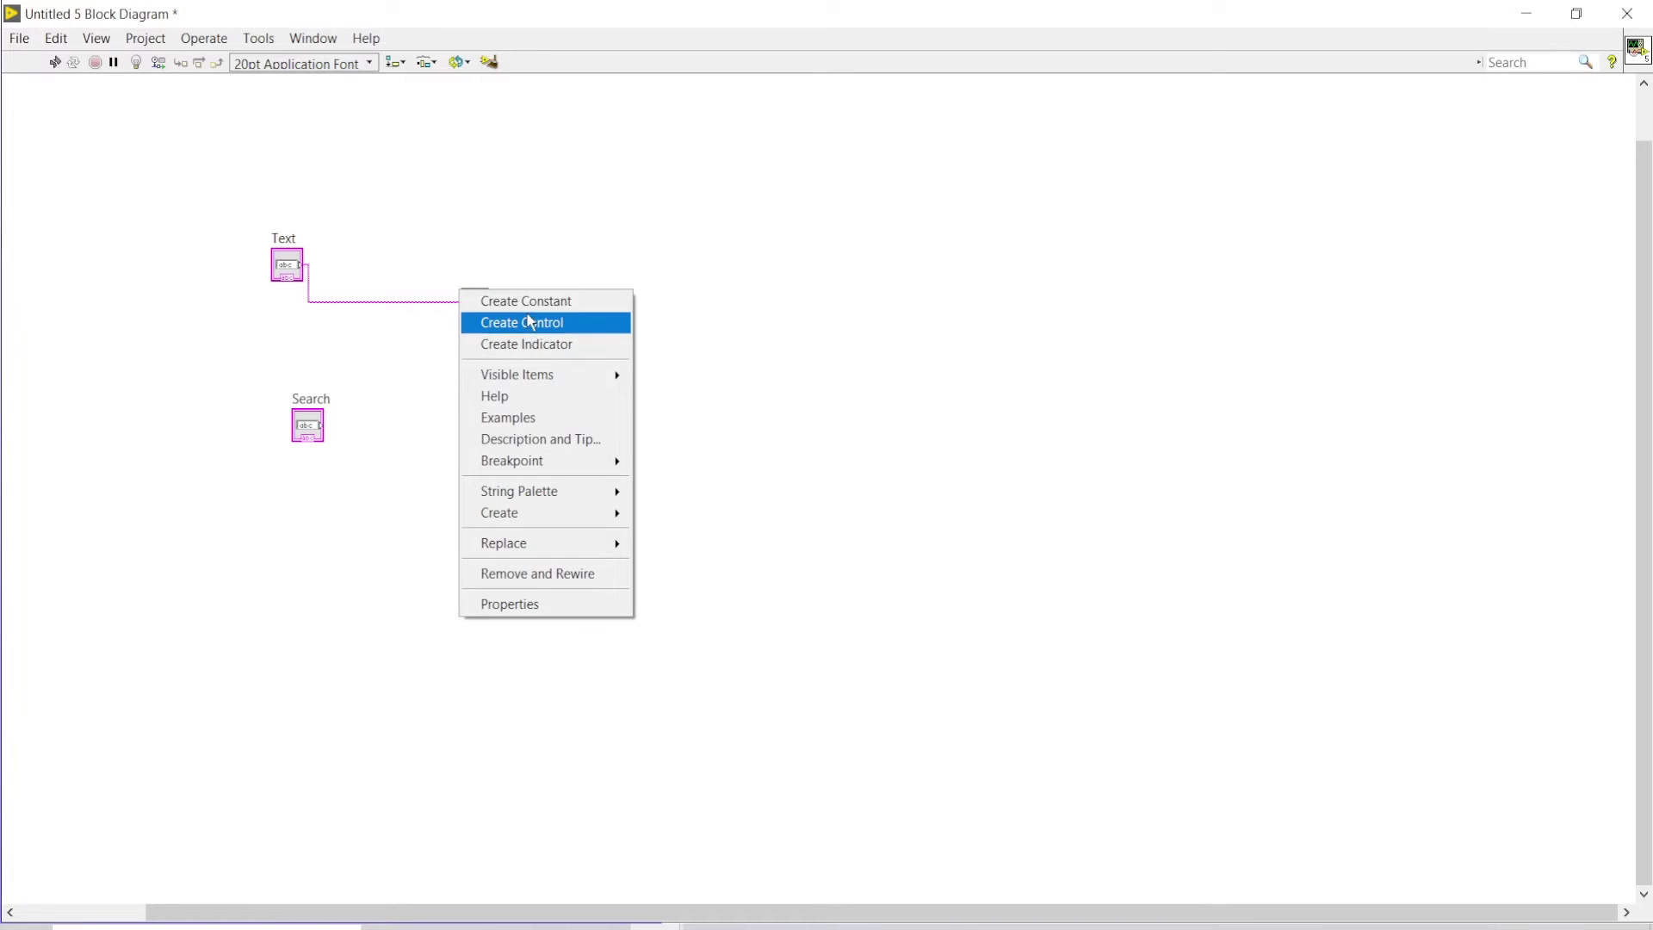
pyautogui.click(529, 300)
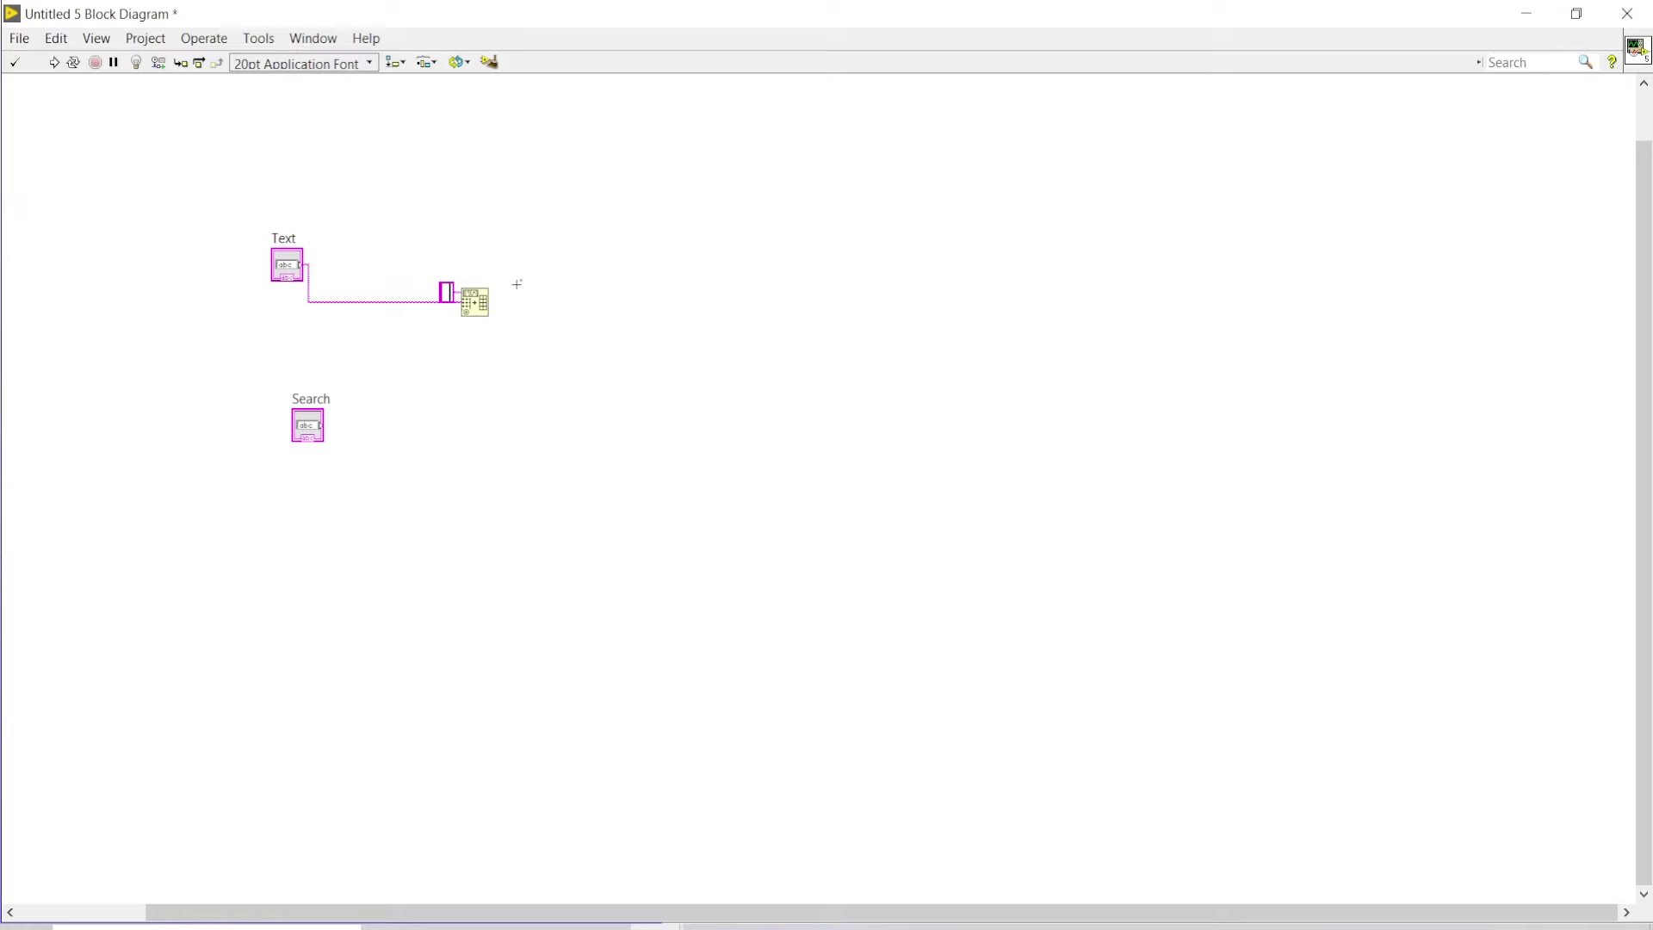
pyautogui.hotkey('ctrl', 'z')
pyautogui.rightClick(462, 314)
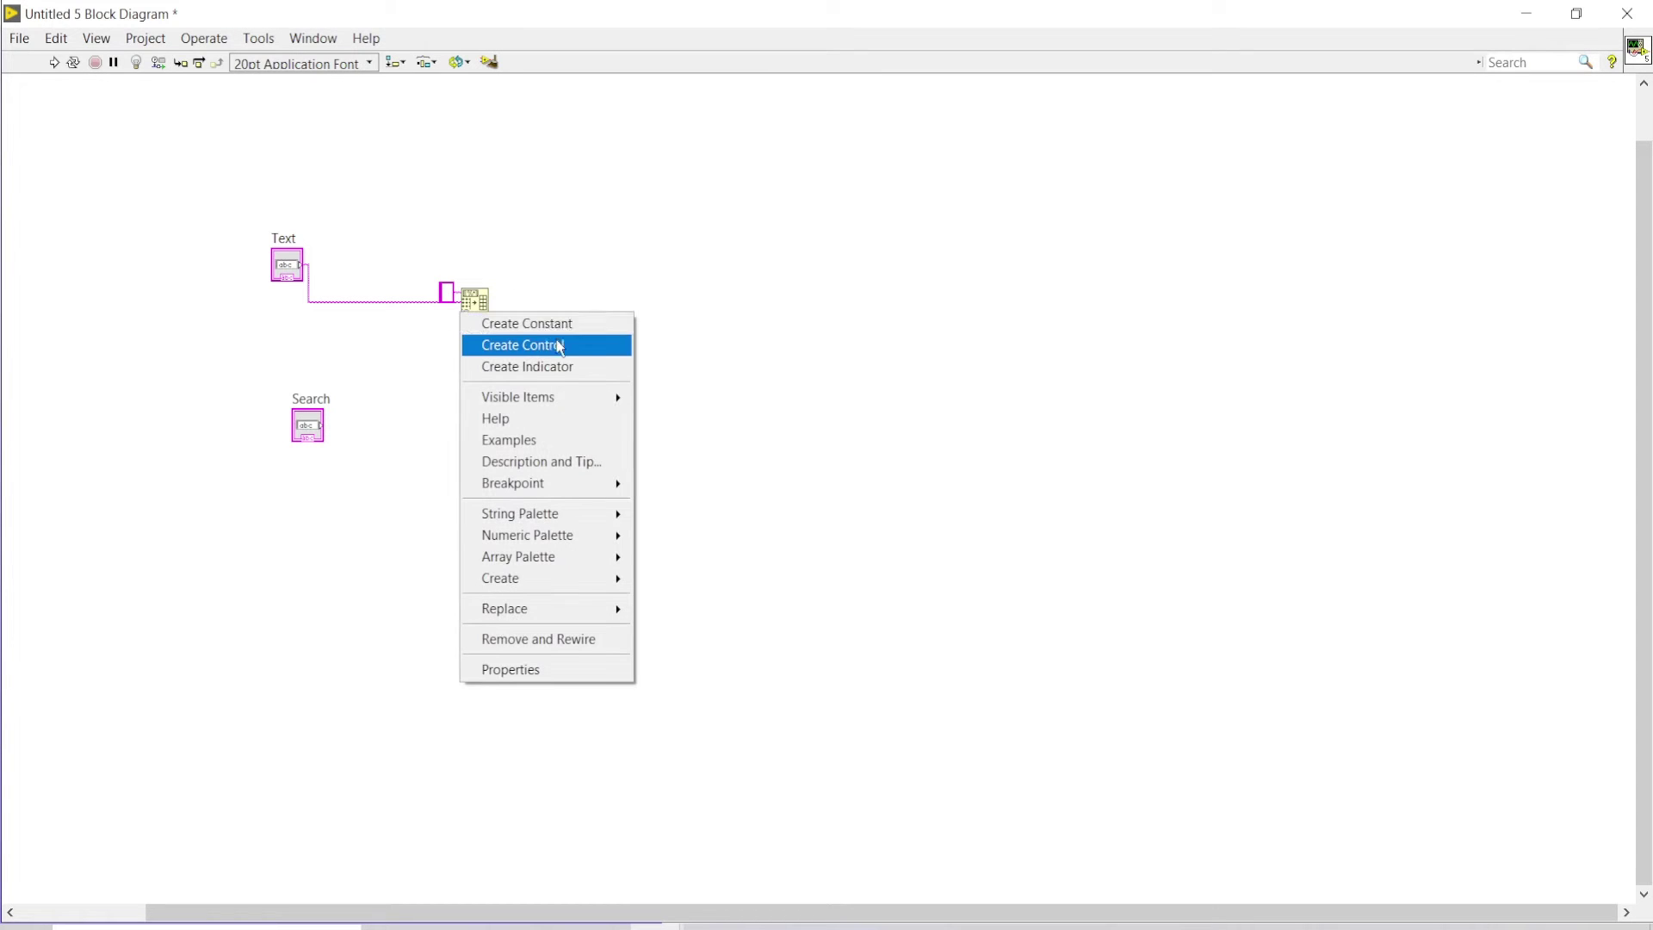
pyautogui.click(542, 323)
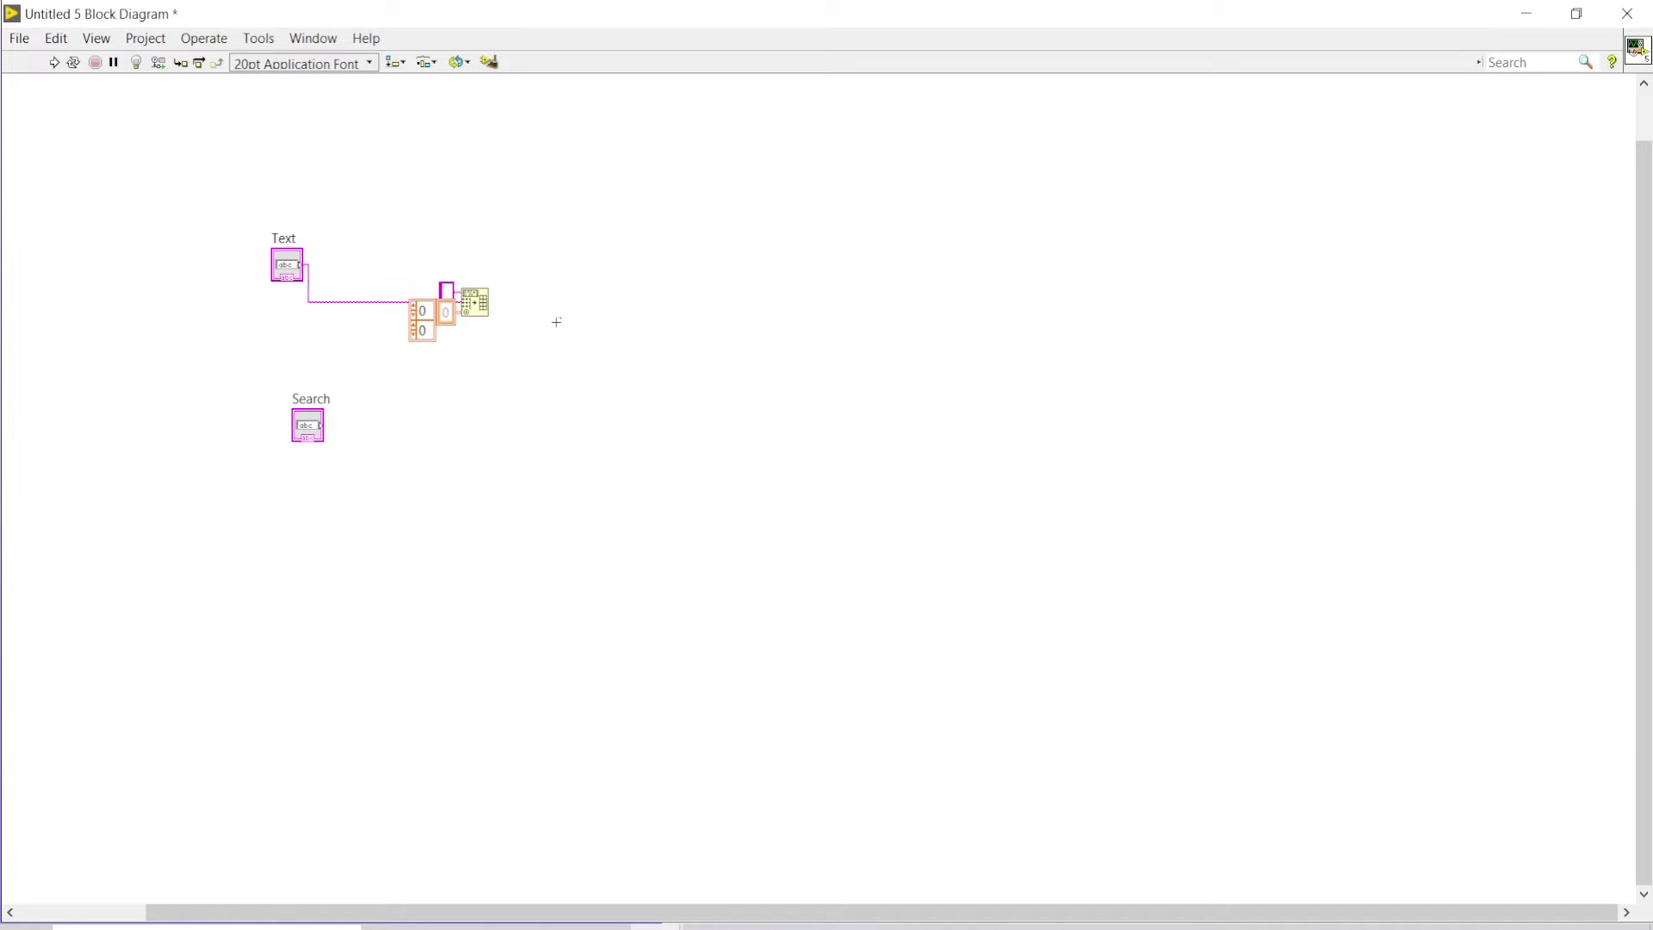
pyautogui.hotkey('ctrl', 'z')
# Build a string array constant beside Text and wire it to the array type input
pyautogui.rightClick(454, 324)
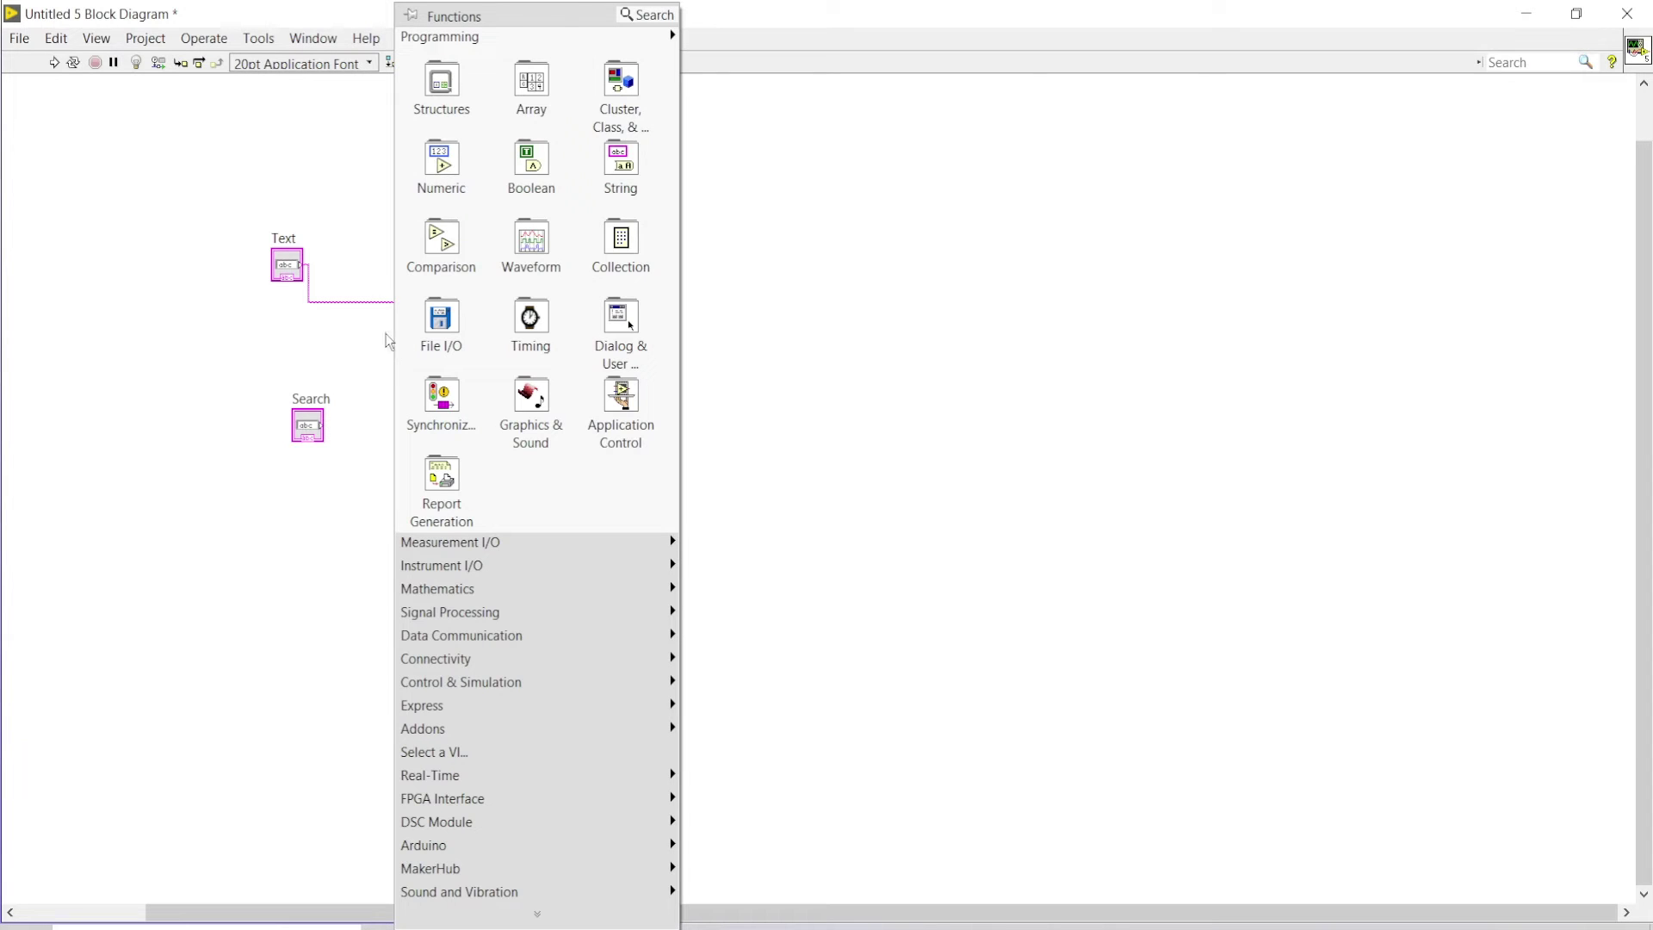
pyautogui.click(519, 94)
pyautogui.click(622, 556)
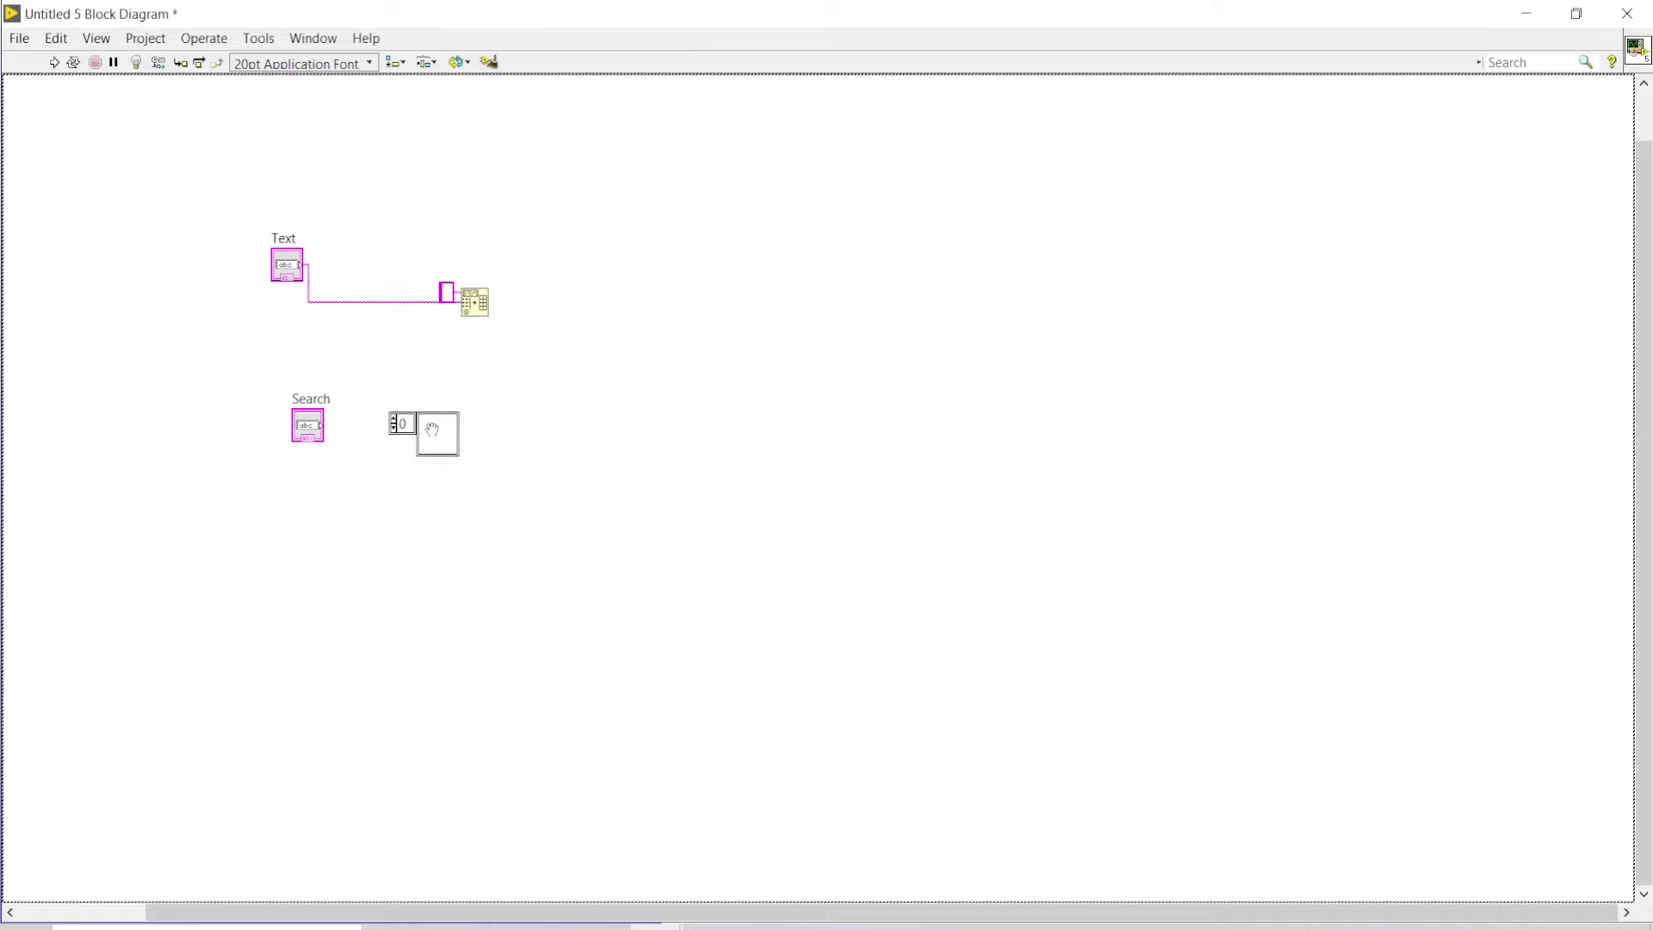
pyautogui.click(410, 413)
pyautogui.rightClick(541, 409)
pyautogui.click(767, 168)
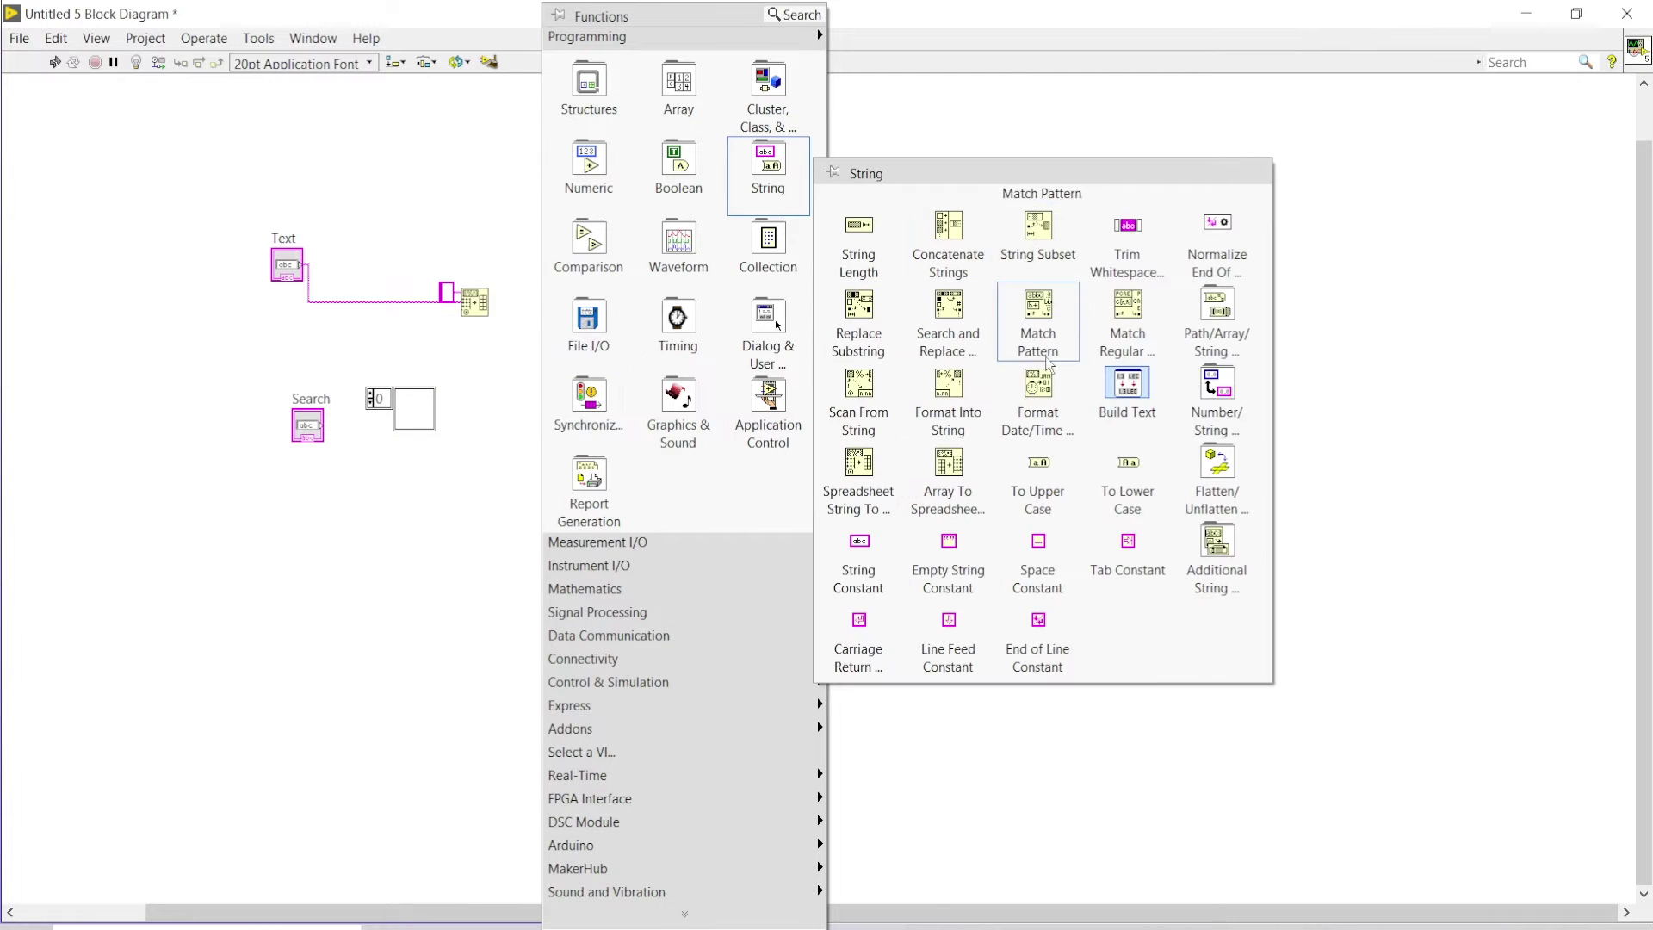
pyautogui.click(859, 556)
pyautogui.click(407, 403)
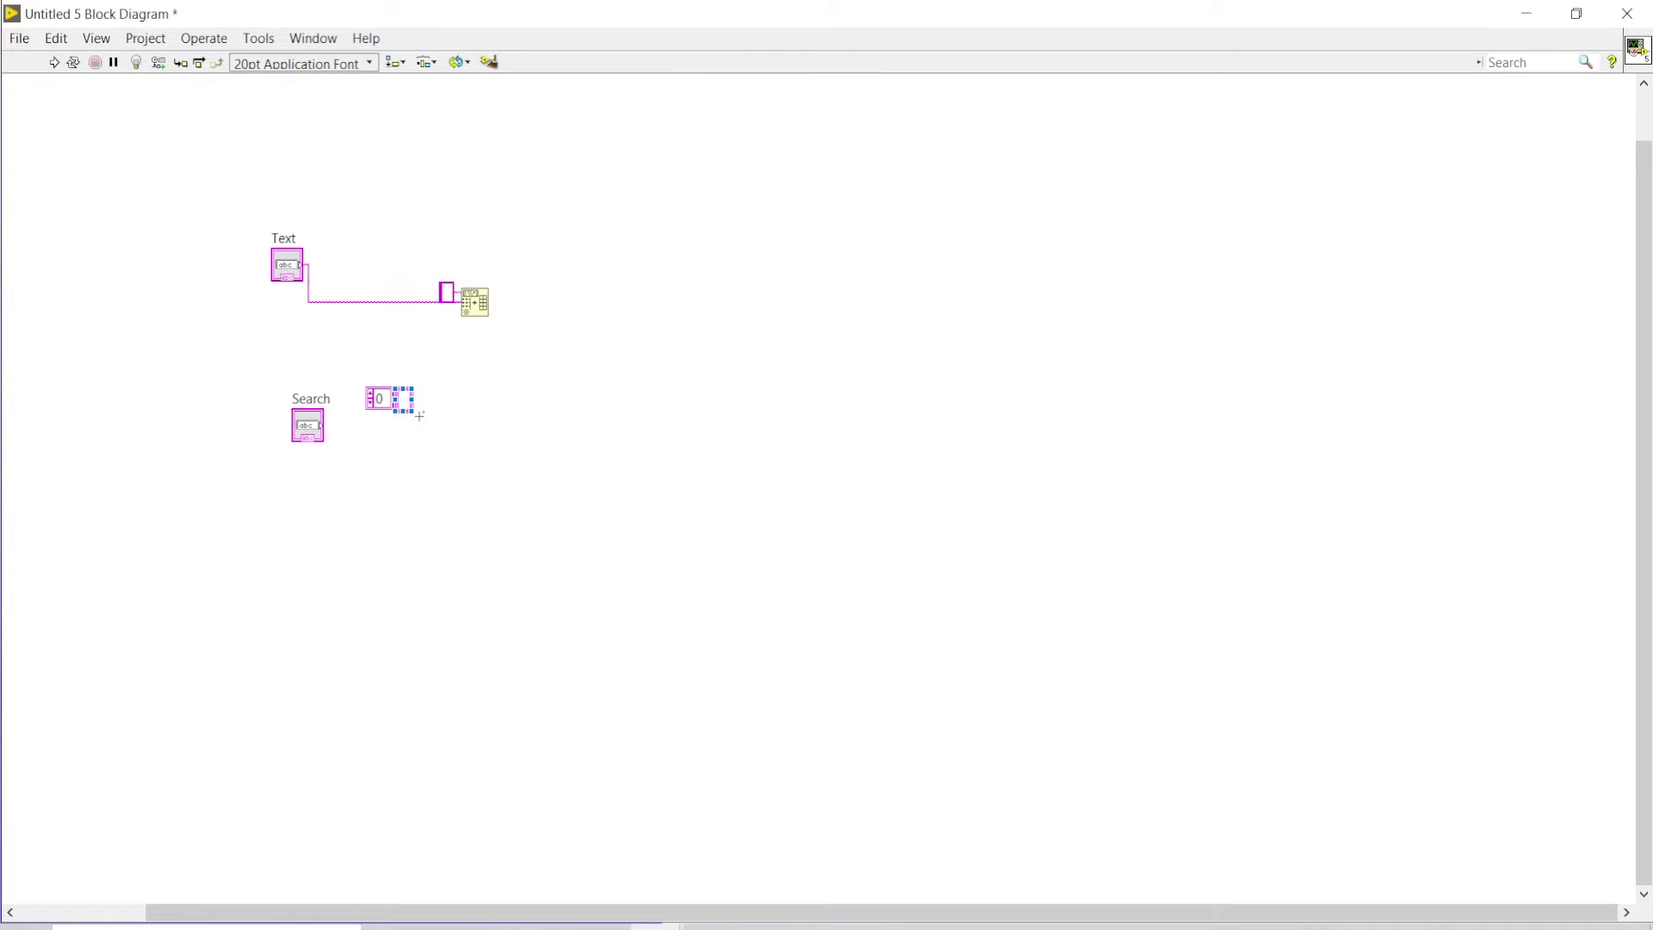
pyautogui.click(402, 405)
pyautogui.moveTo(405, 403)
pyautogui.mouseDown()
pyautogui.moveTo(364, 242)
pyautogui.moveTo(385, 248)
pyautogui.mouseUp()
pyautogui.click(393, 248)
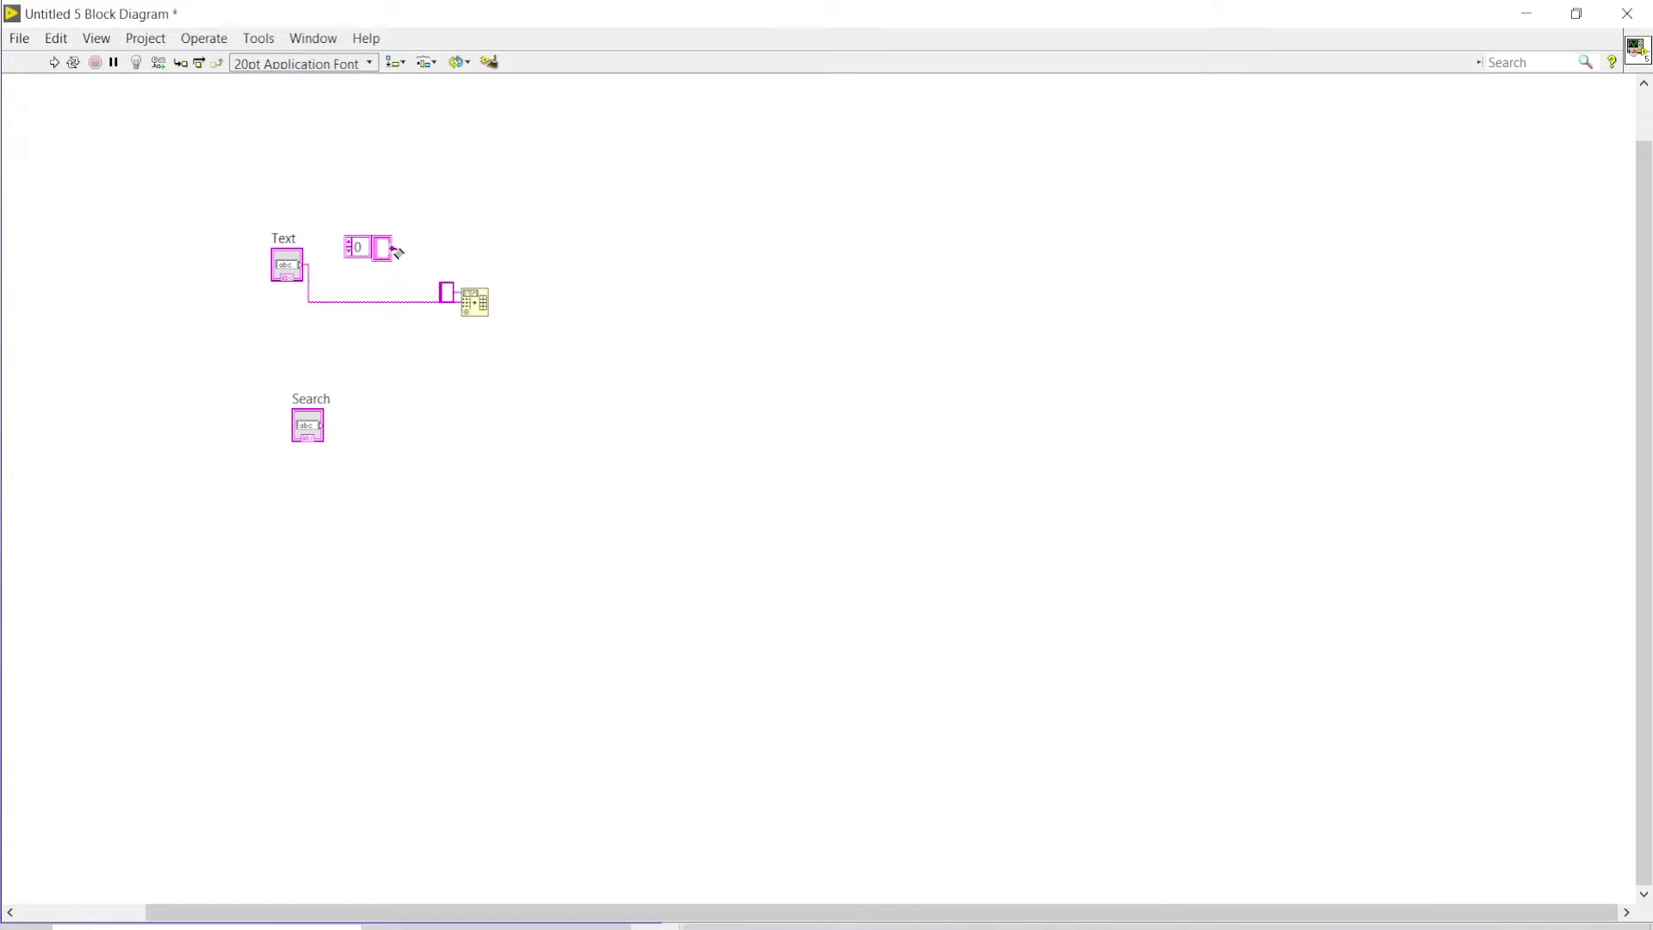
pyautogui.click(467, 306)
pyautogui.click(480, 243)
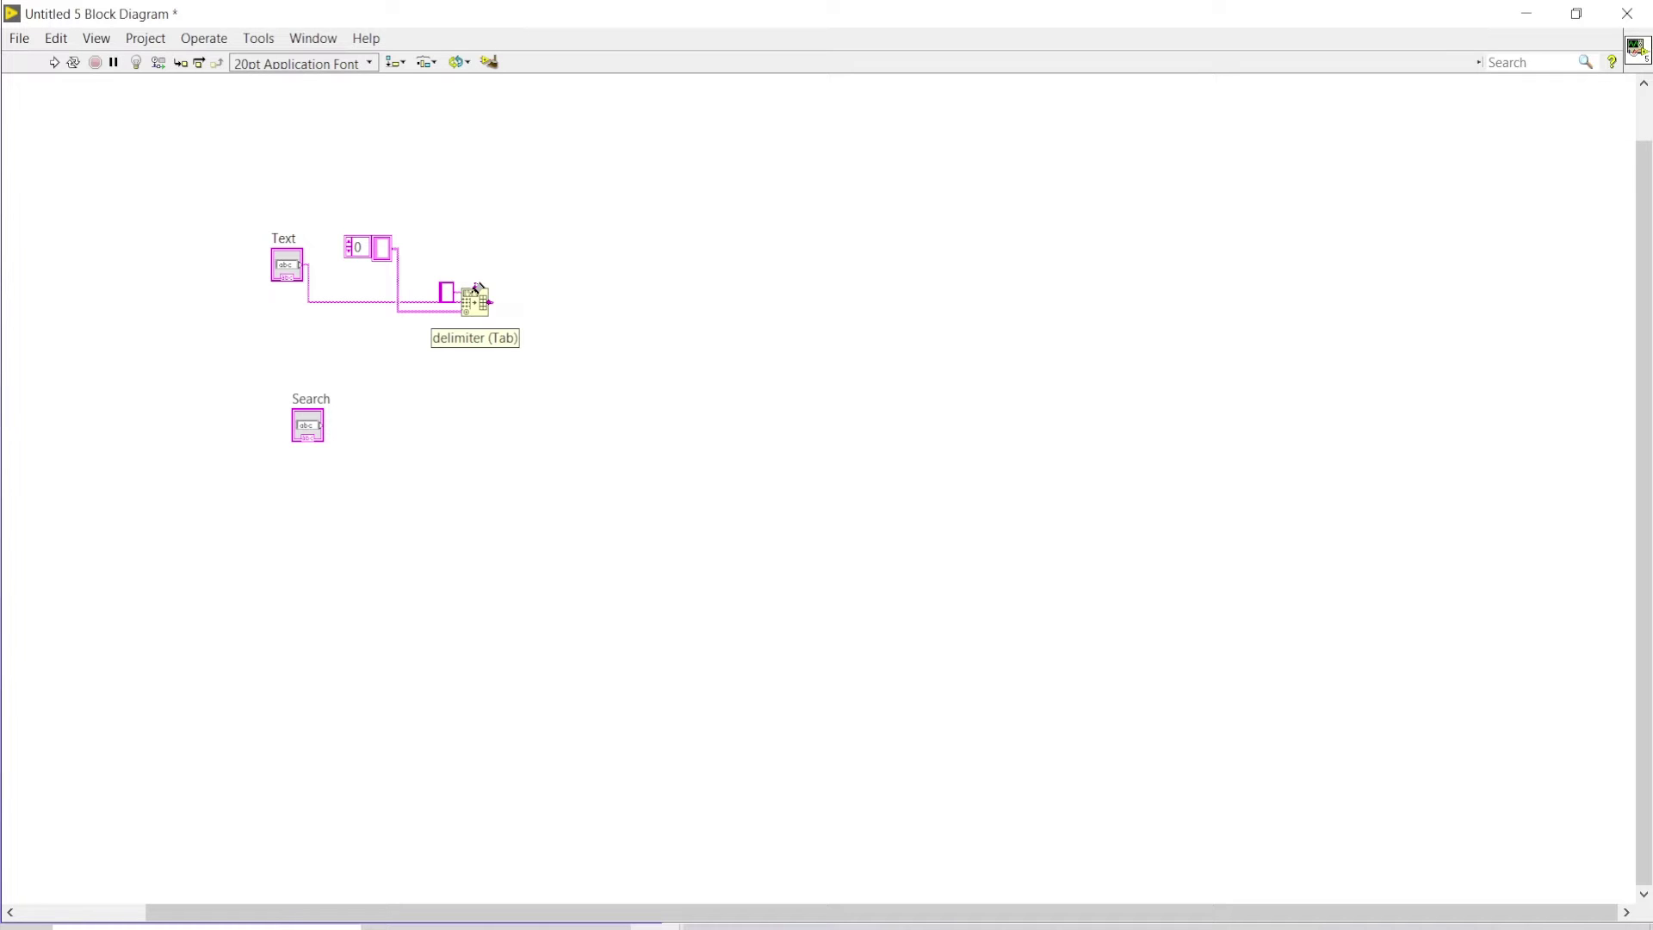
# Place a String Constant above Spreadsheet String To Array and wire it to the delimiter input
pyautogui.rightClick(475, 295)
pyautogui.rightClick(509, 213)
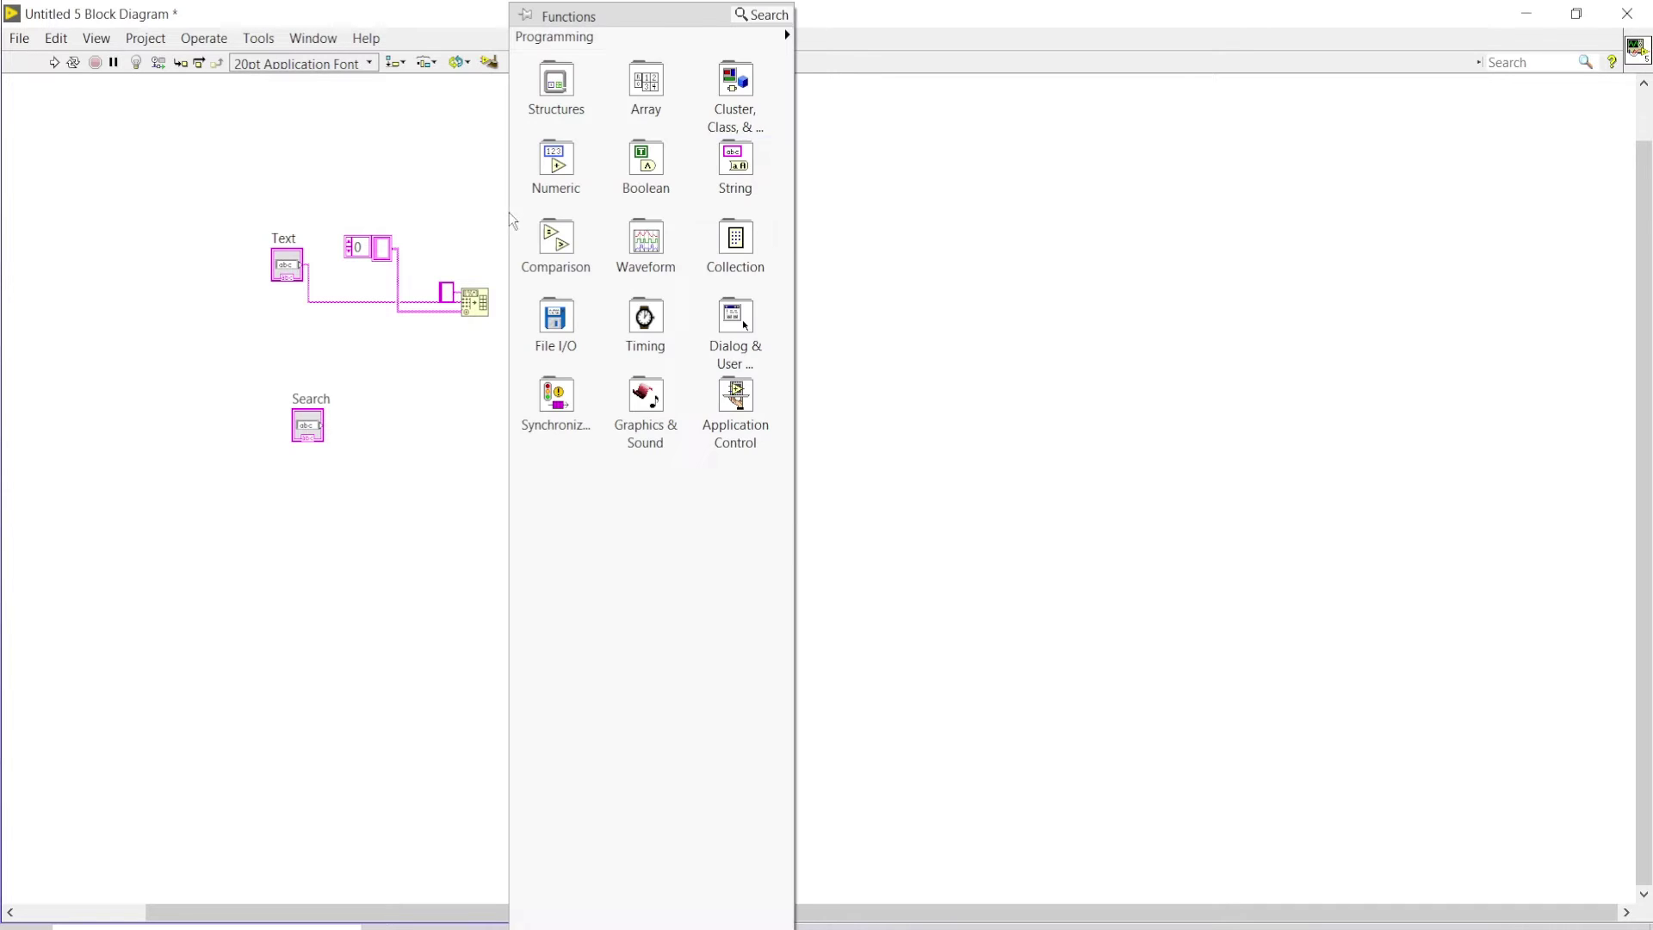
pyautogui.click(1004, 469)
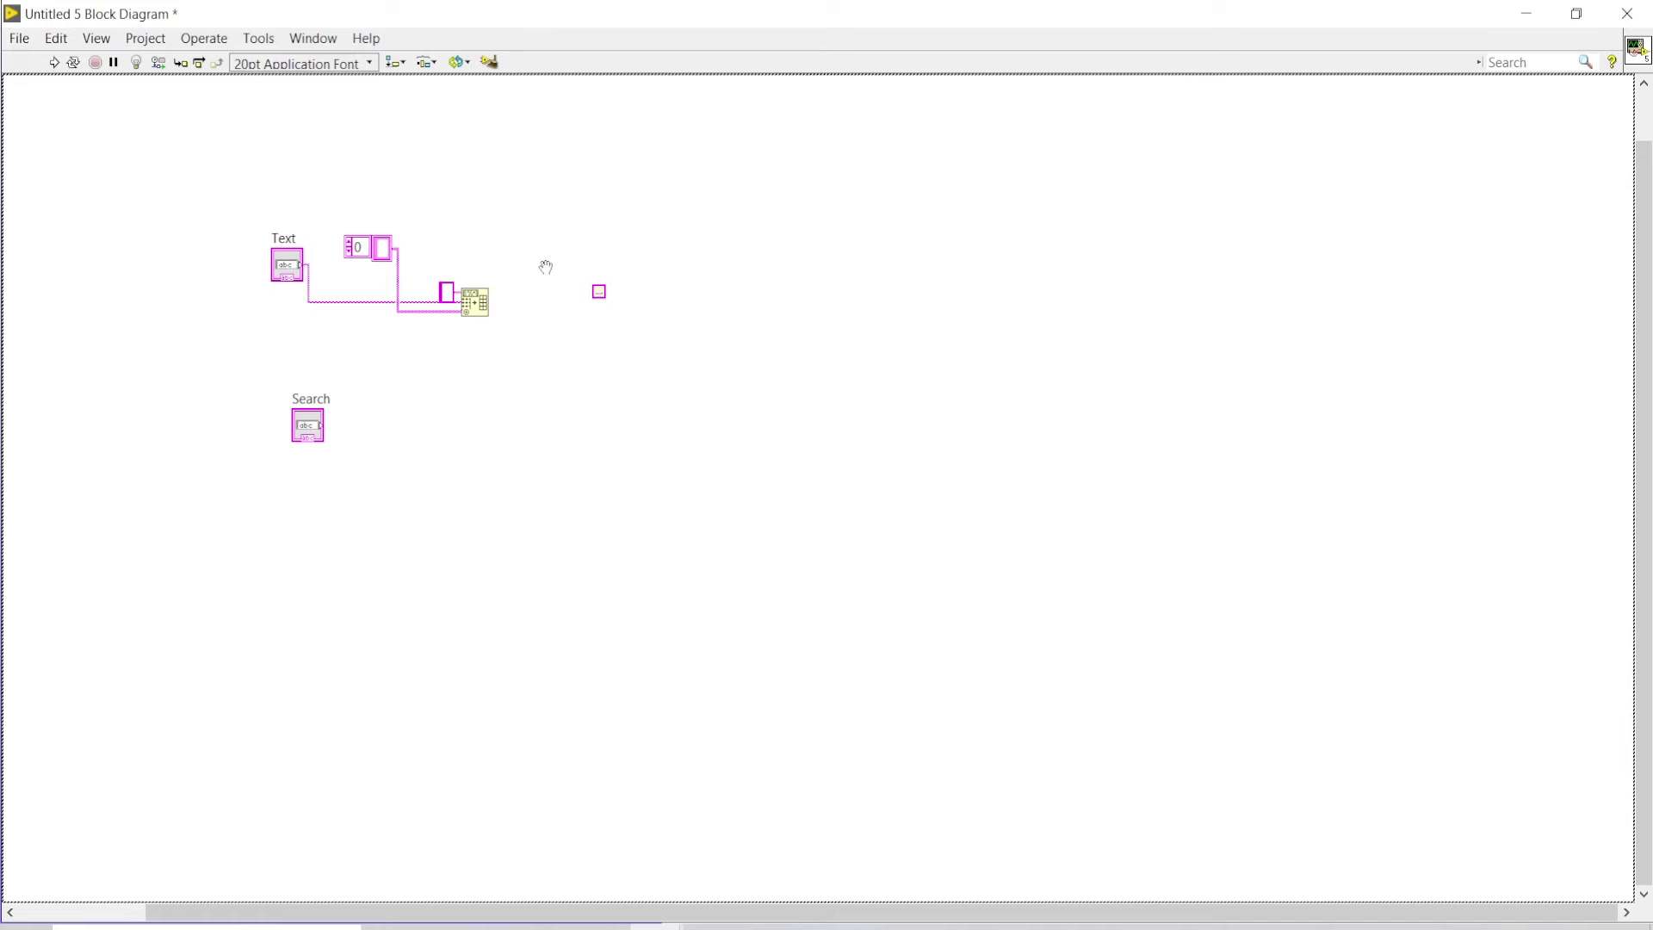
pyautogui.click(459, 241)
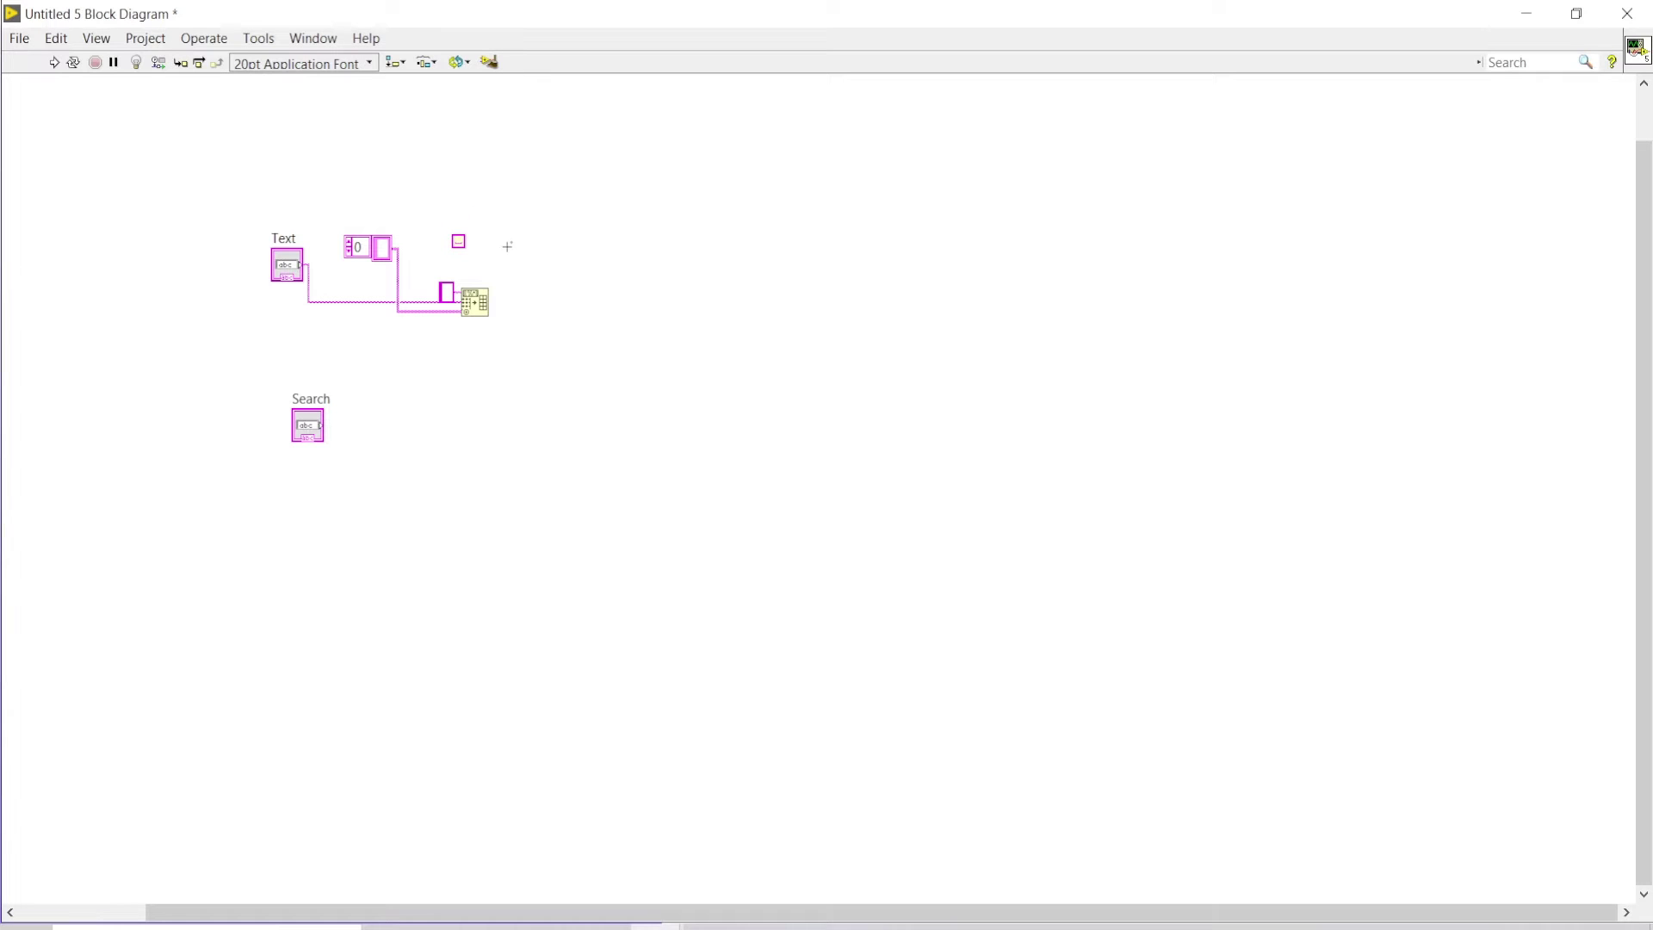
pyautogui.click(462, 241)
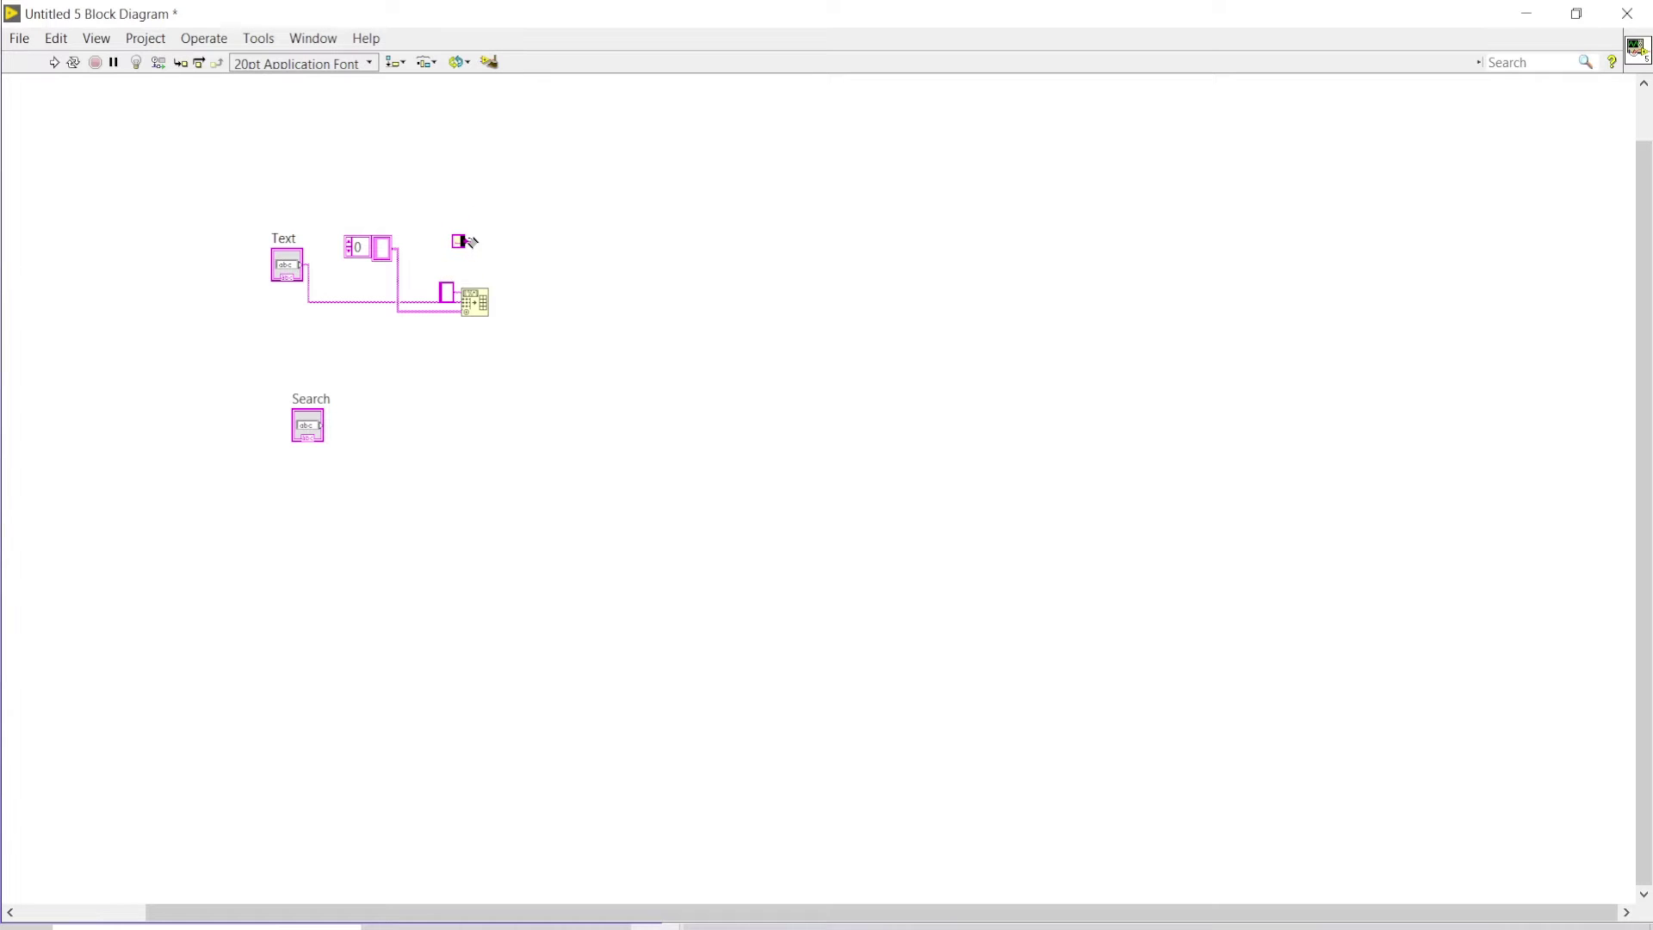
pyautogui.click(476, 297)
# Draw a For Loop right of the function and wire its array output to the left border
pyautogui.rightClick(629, 268)
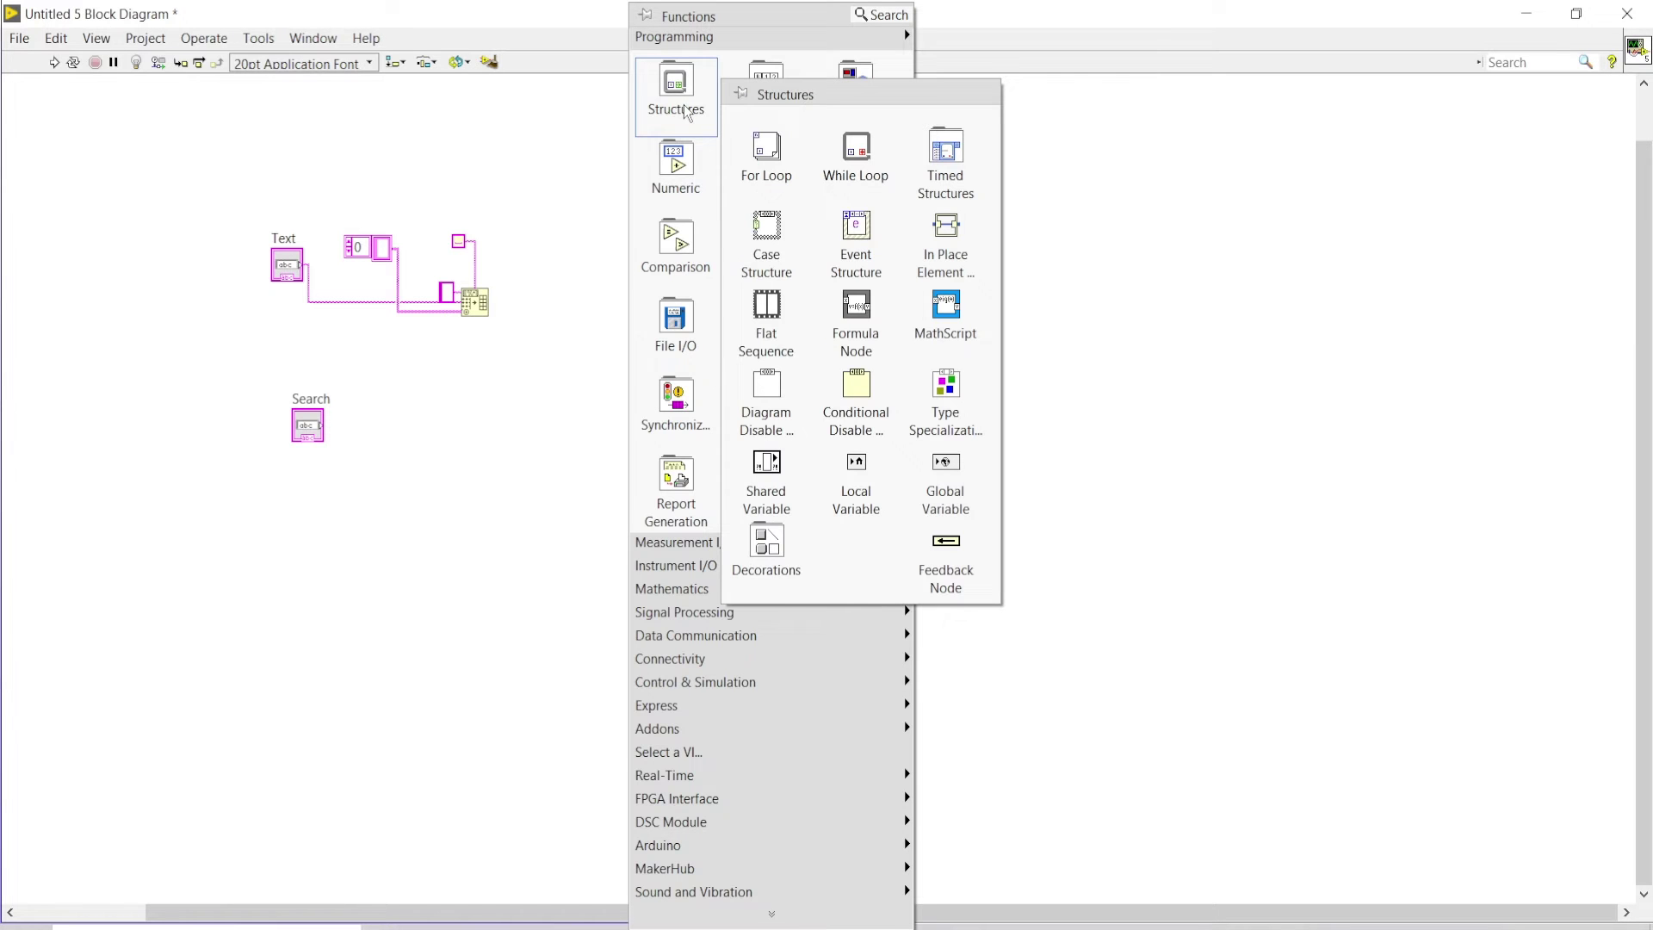
pyautogui.click(761, 240)
pyautogui.moveTo(561, 280); pyautogui.dragTo(1092, 602)
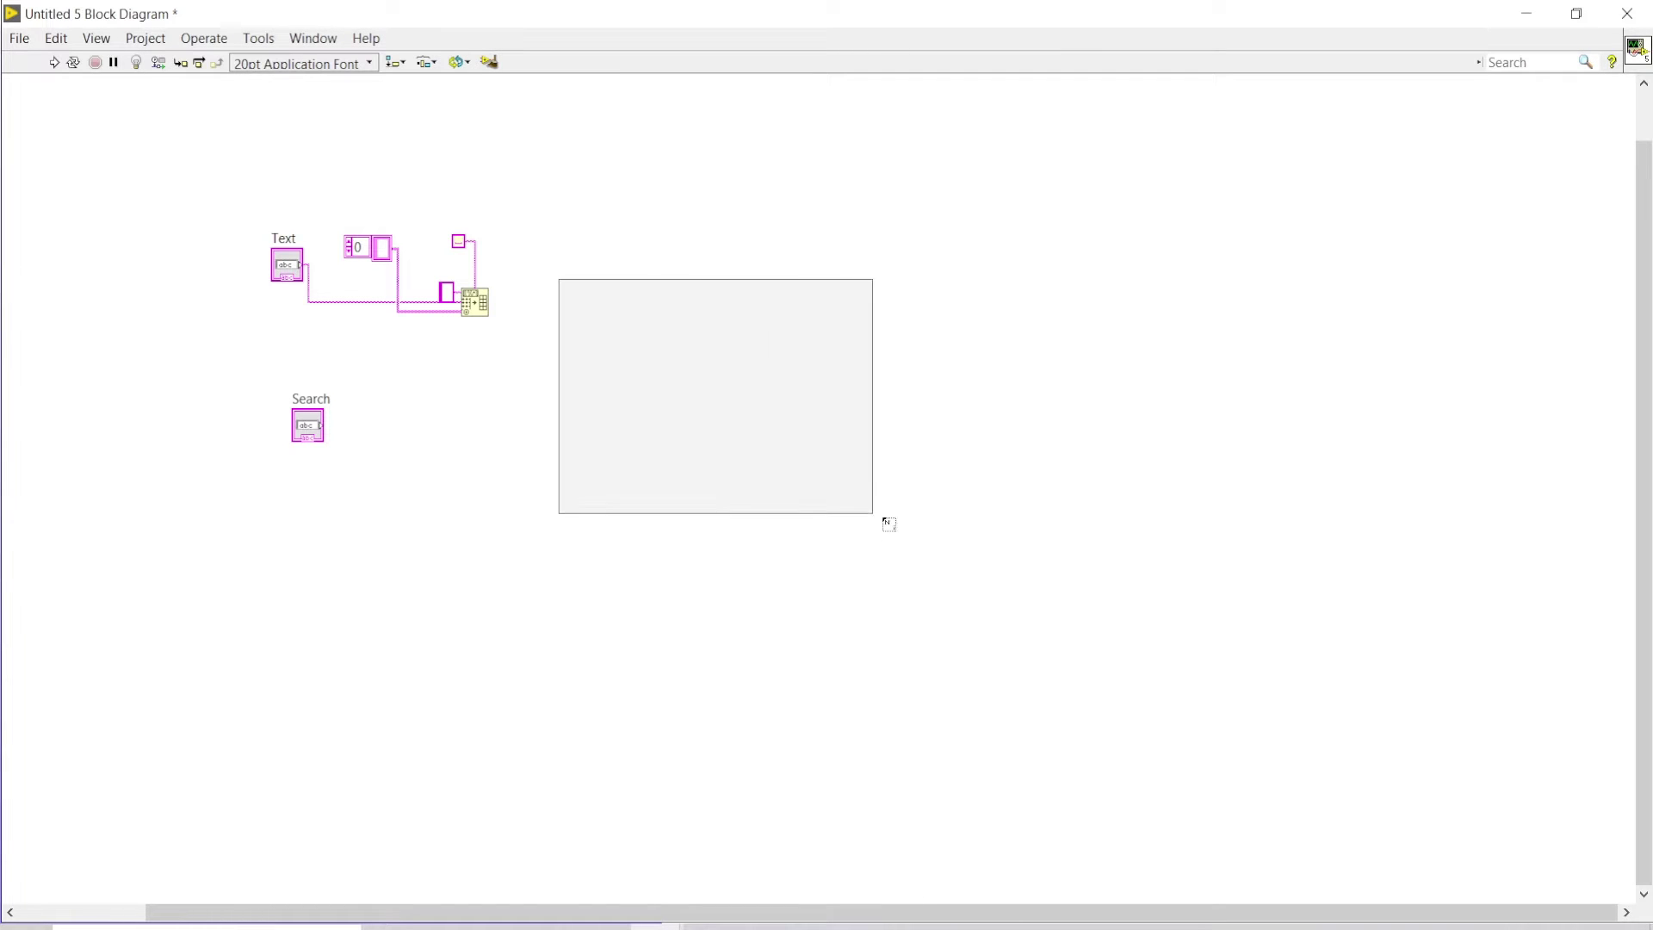
pyautogui.click(488, 305)
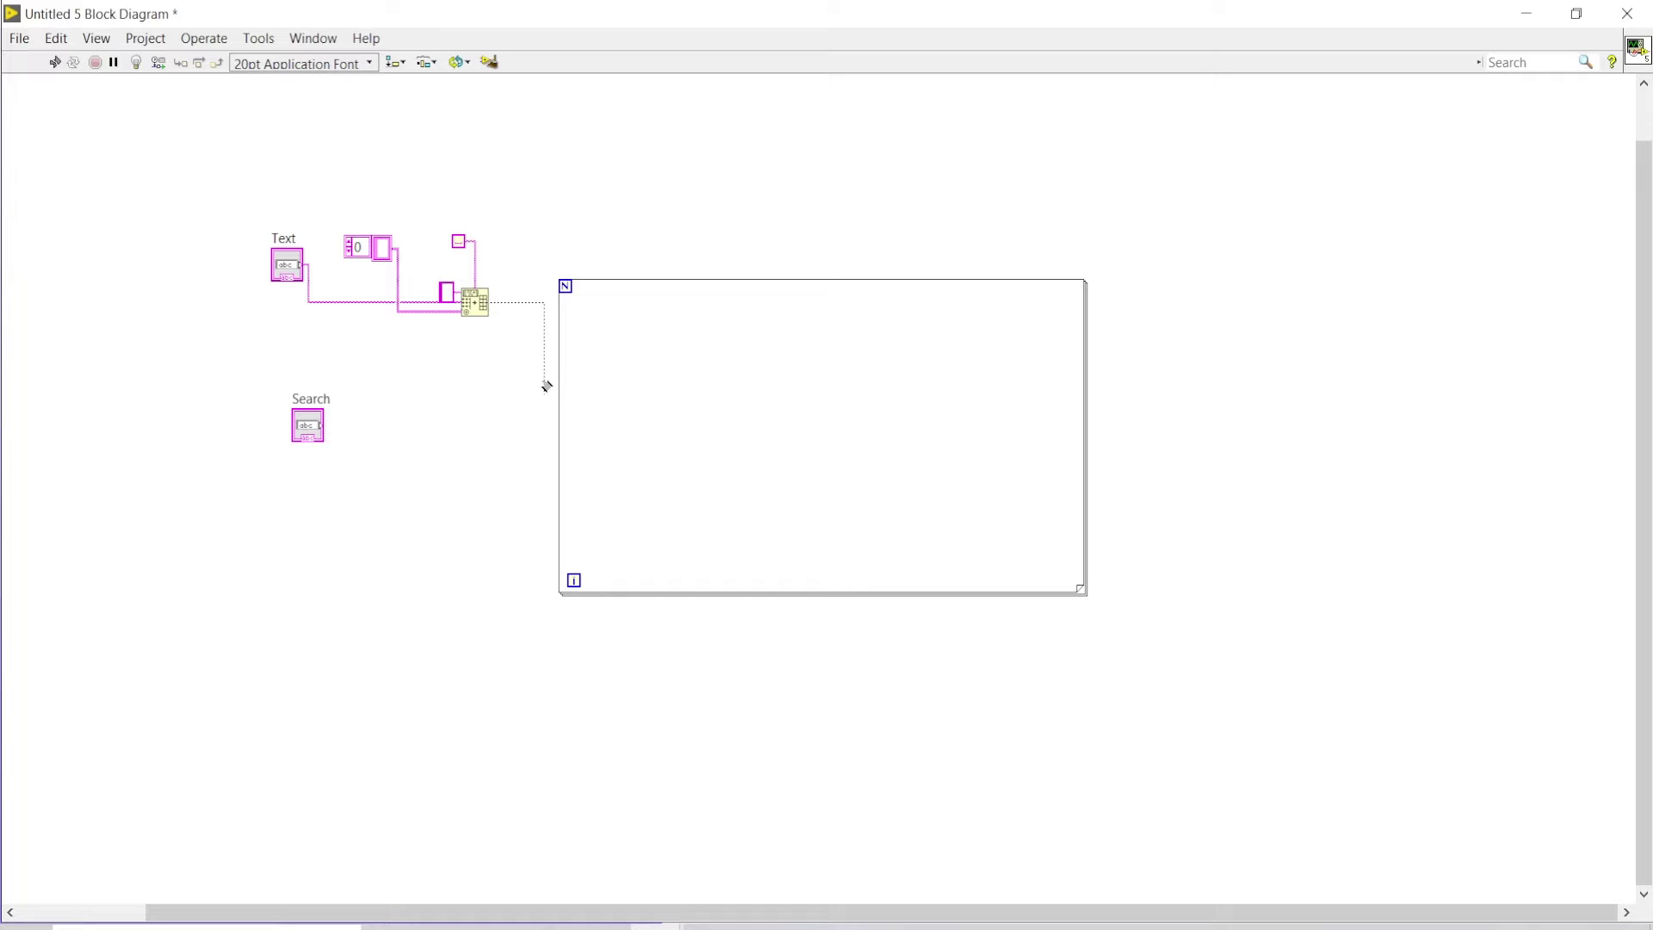
pyautogui.click(558, 397)
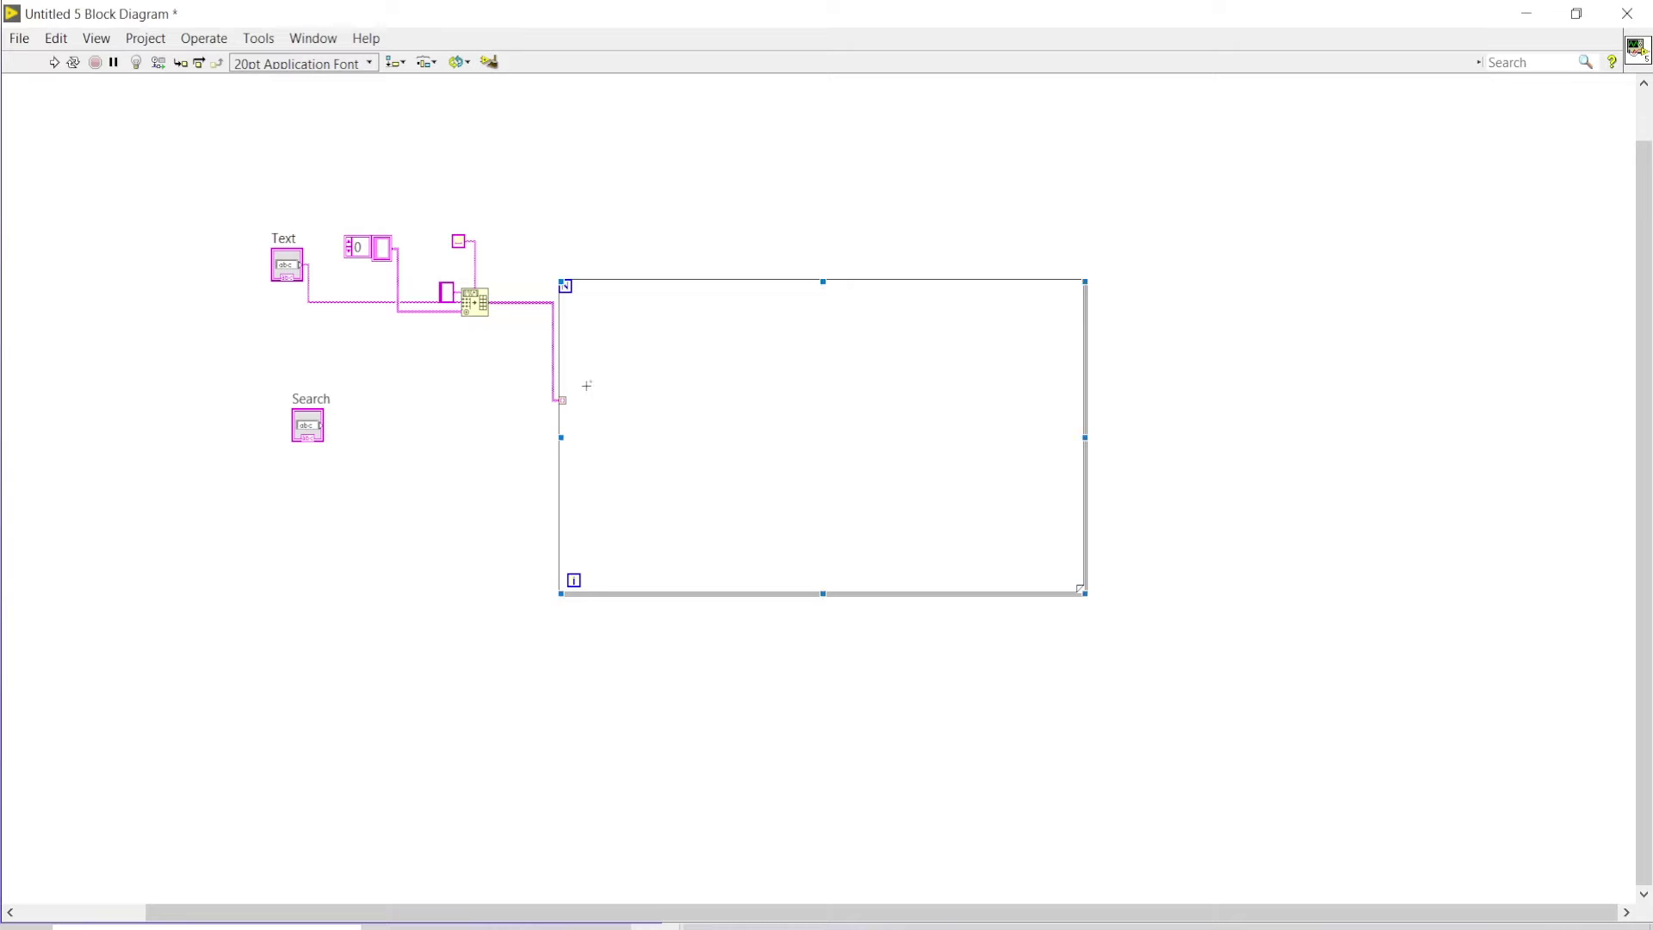
# Create a String indicator from the loop tunnel, check the front panel, then delete it
pyautogui.rightClick(563, 401)
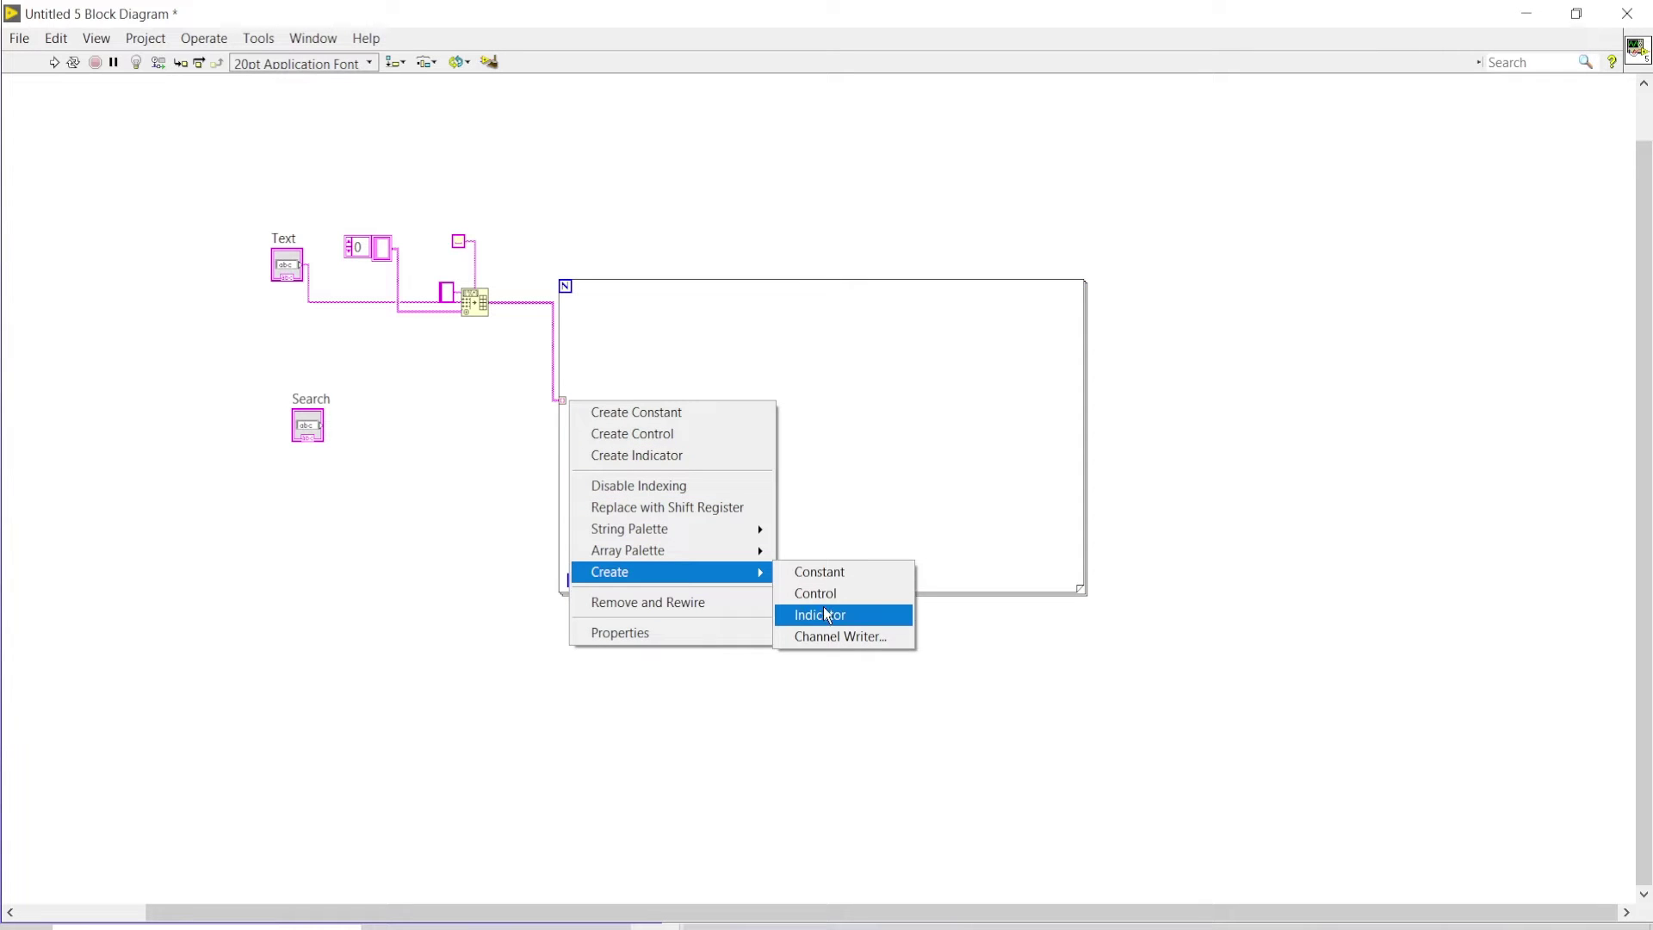
pyautogui.click(822, 606)
pyautogui.click(717, 464)
pyautogui.hotkey('ctrl', 'e')
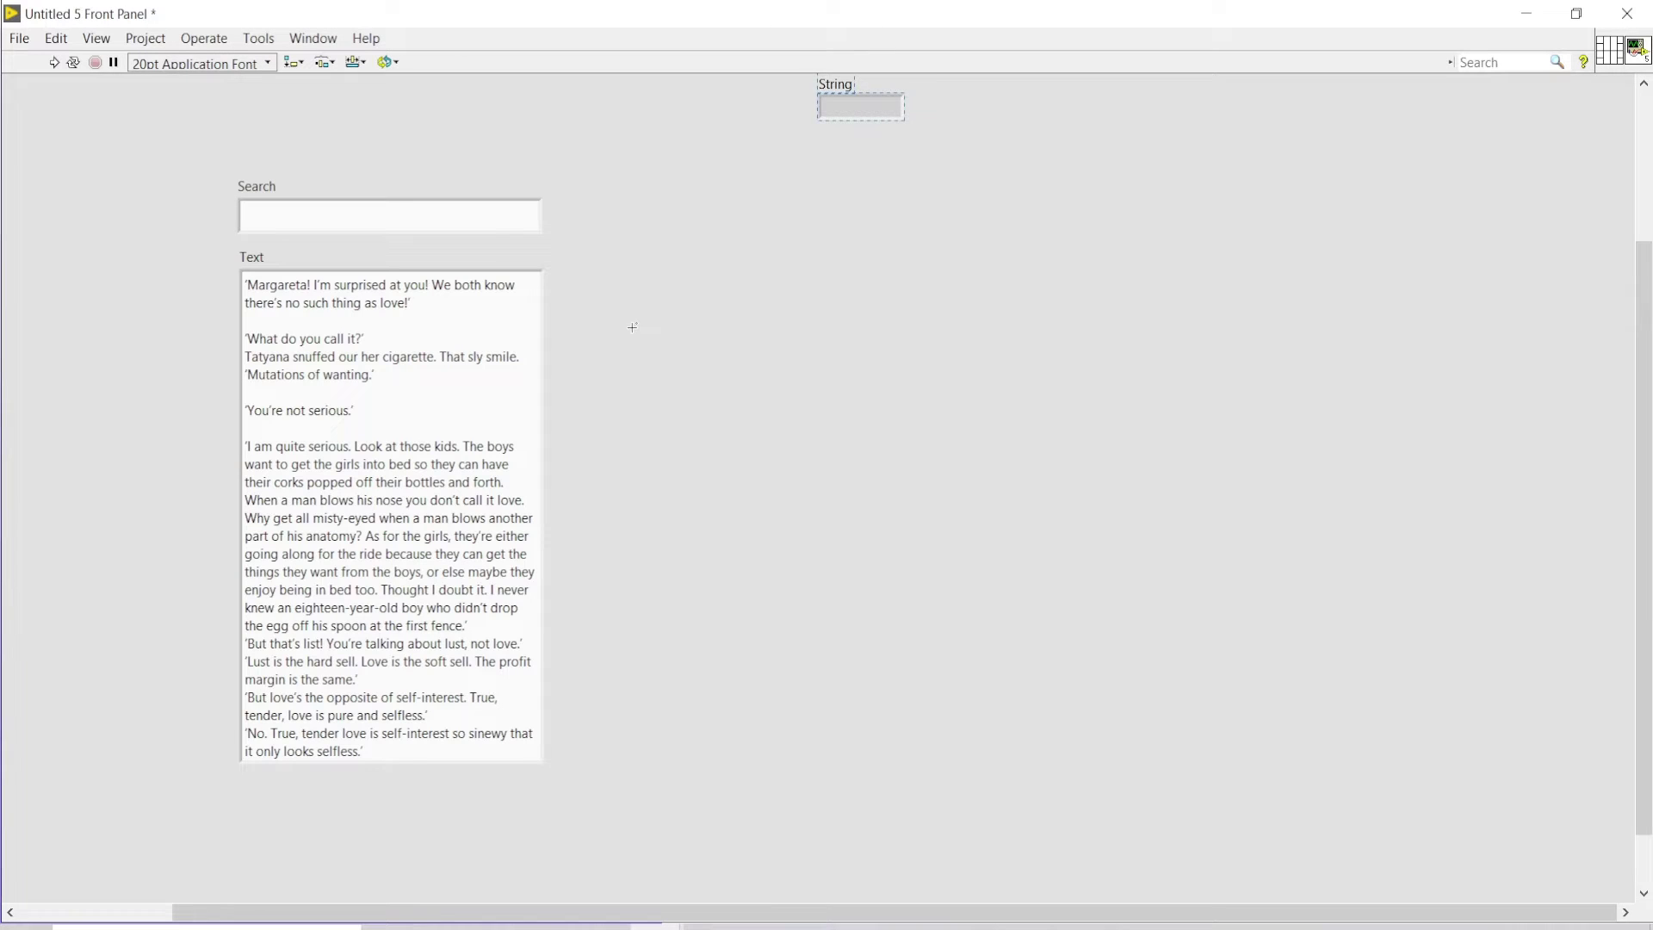
pyautogui.hotkey('ctrl', 'e')
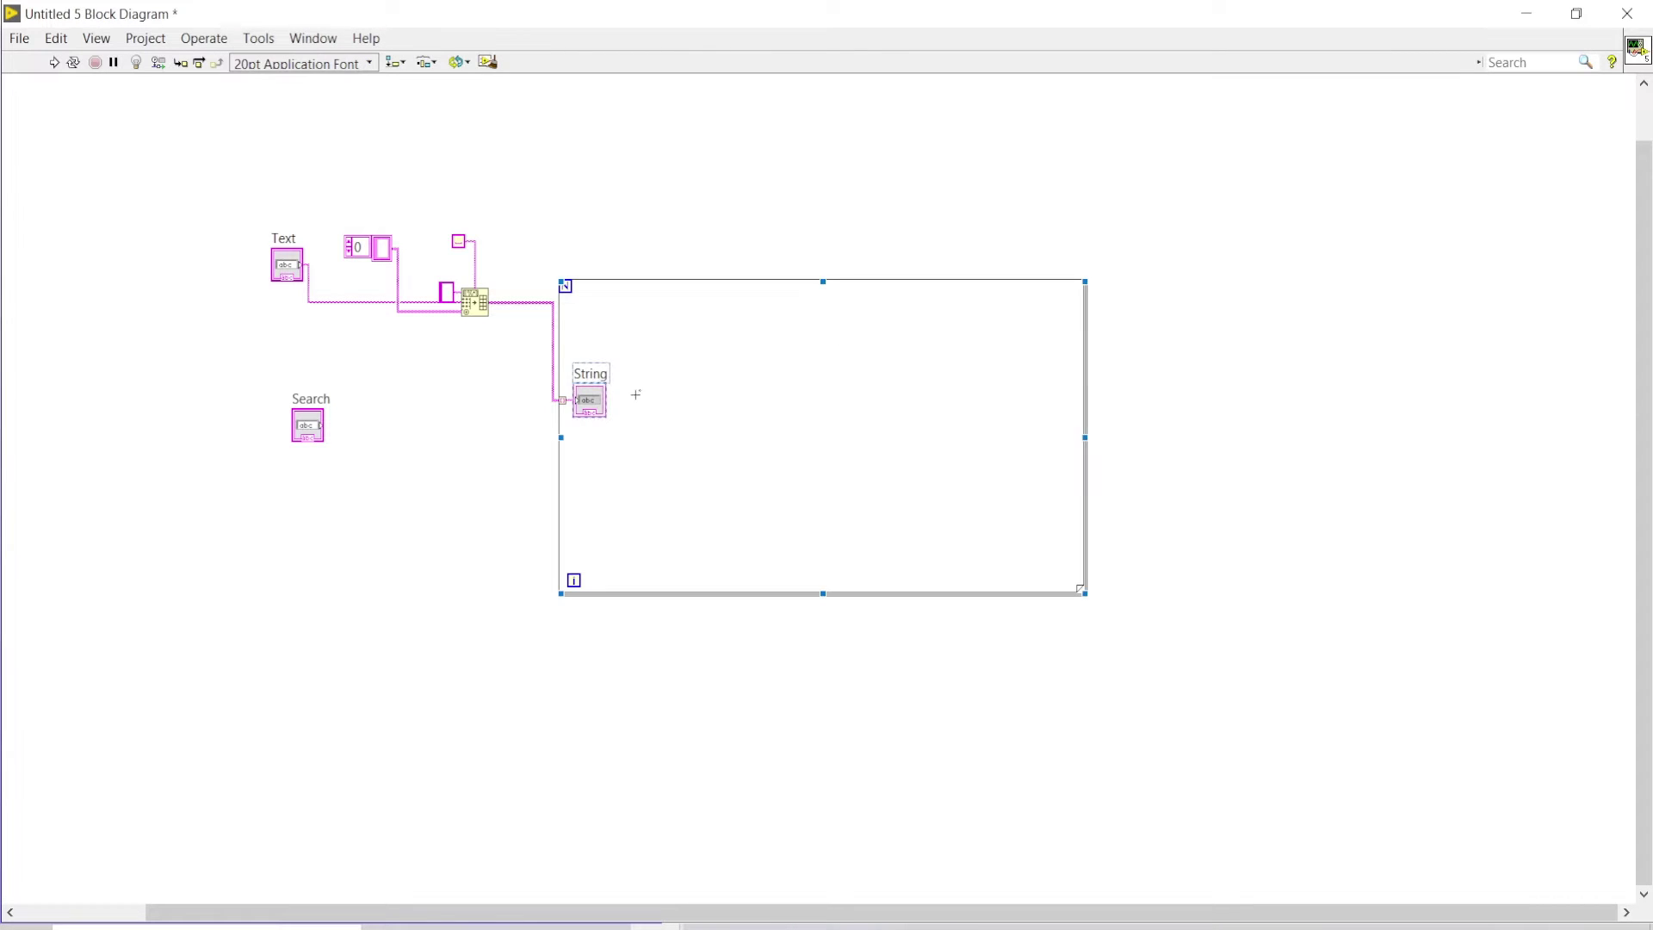
pyautogui.click(590, 403)
pyautogui.press('Delete')
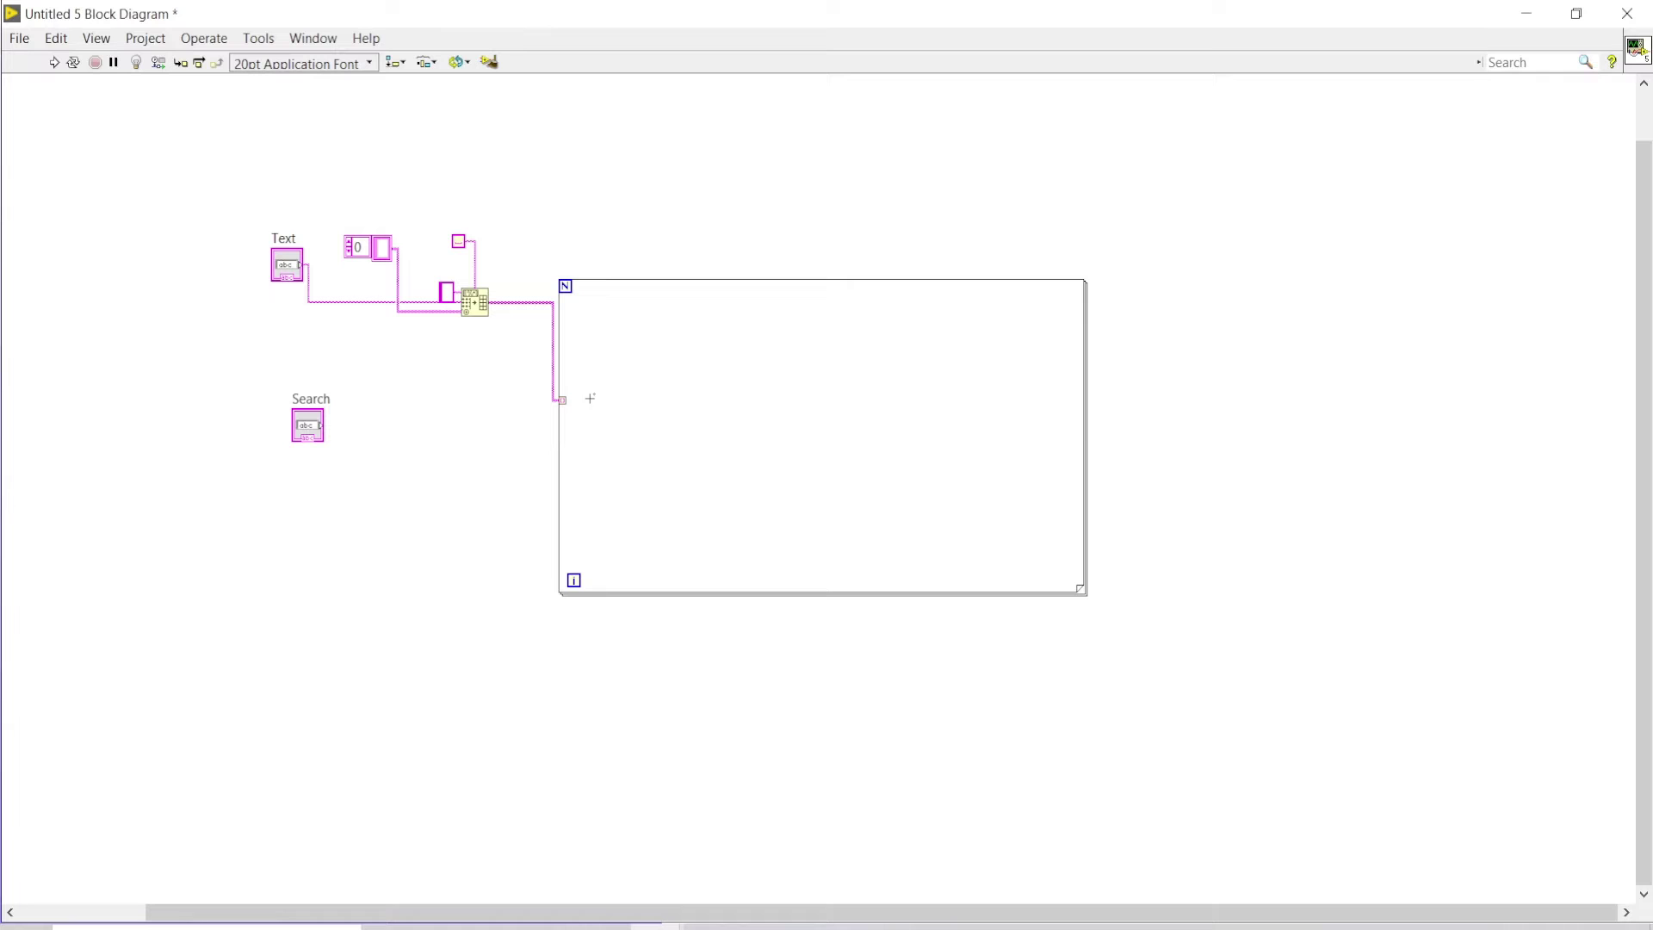
# Create an array indicator from the split-words wire and run the VI
pyautogui.rightClick(517, 305)
pyautogui.moveTo(556, 548)
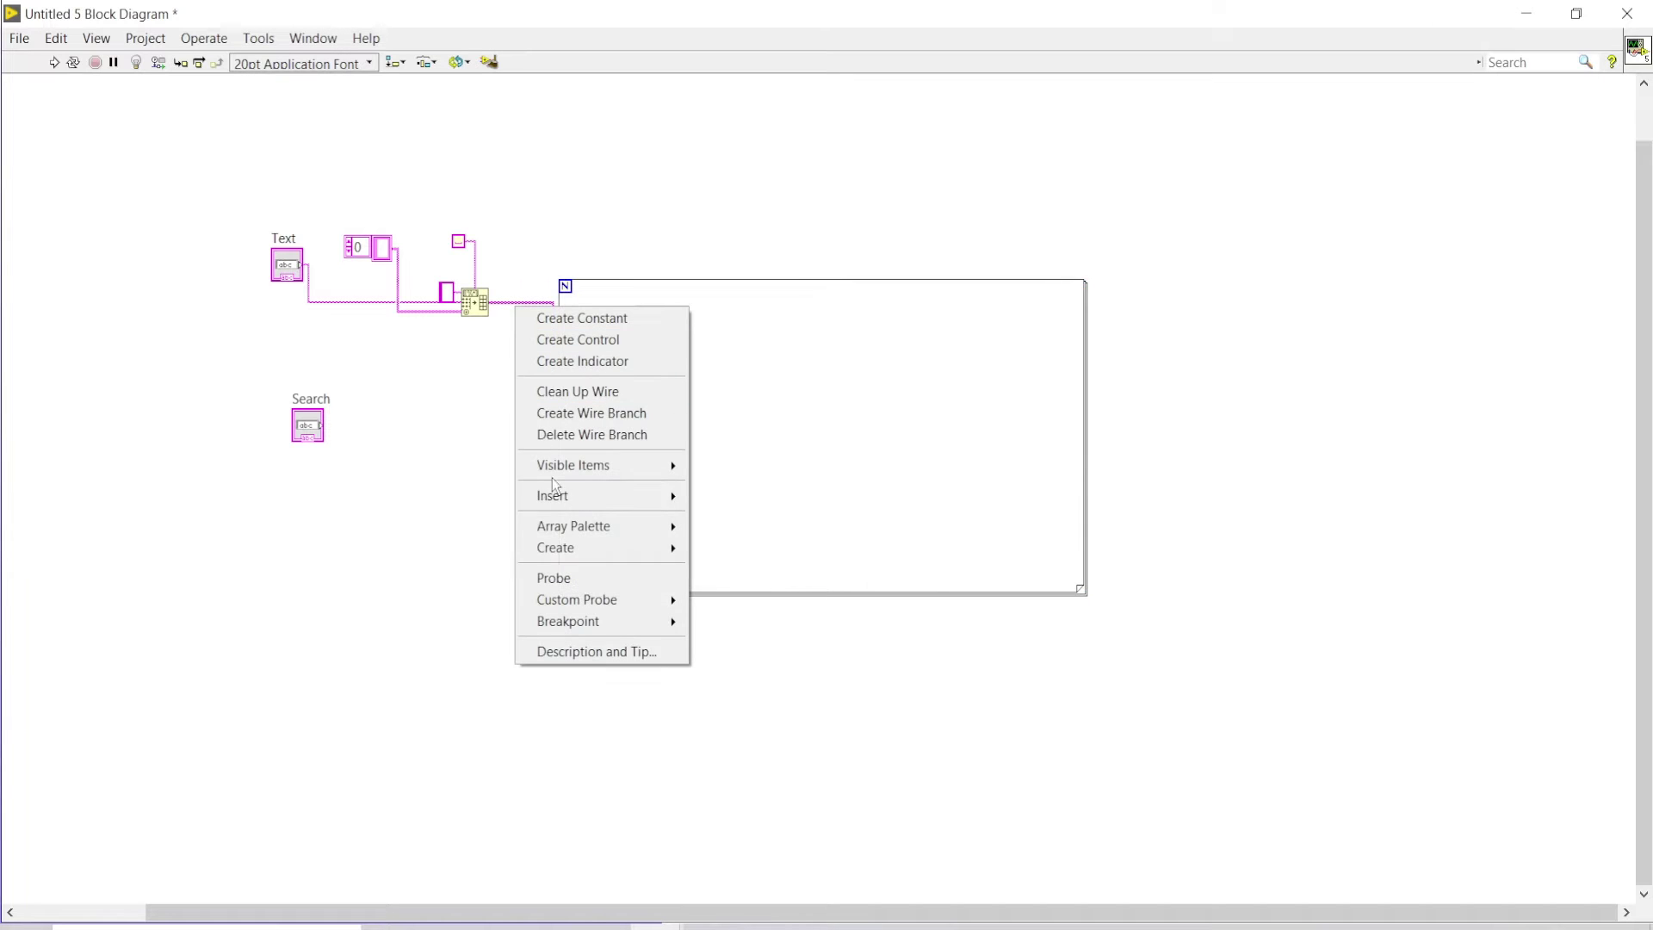
pyautogui.click(720, 595)
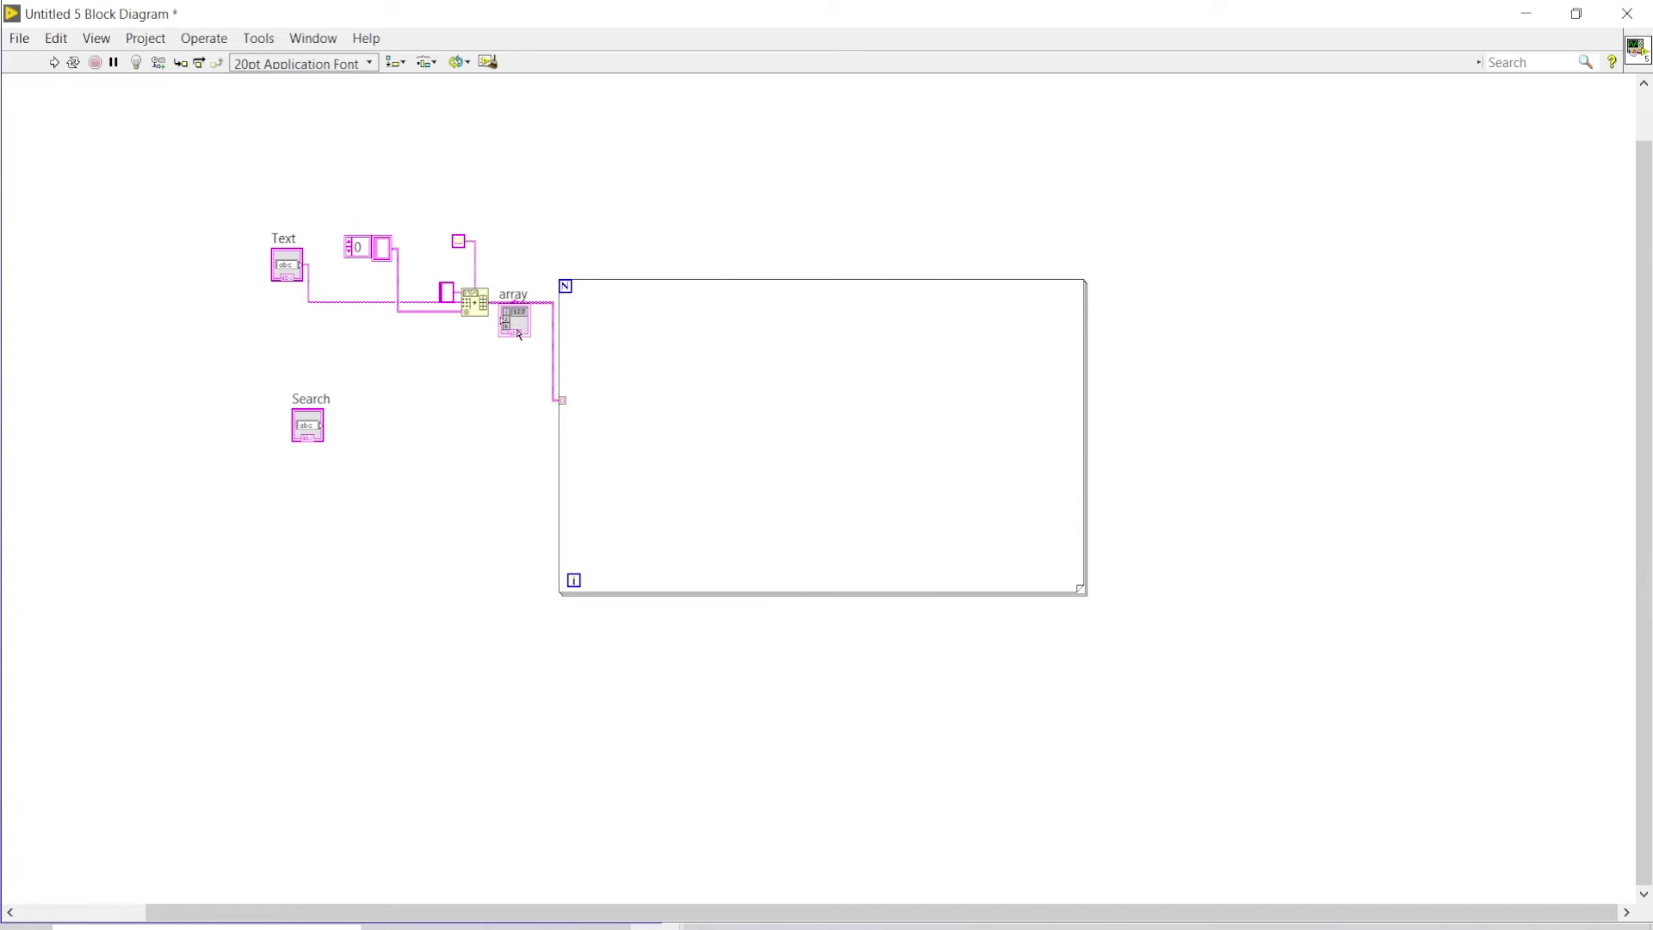
pyautogui.hotkey('ctrl', 'e')
pyautogui.click(52, 62)
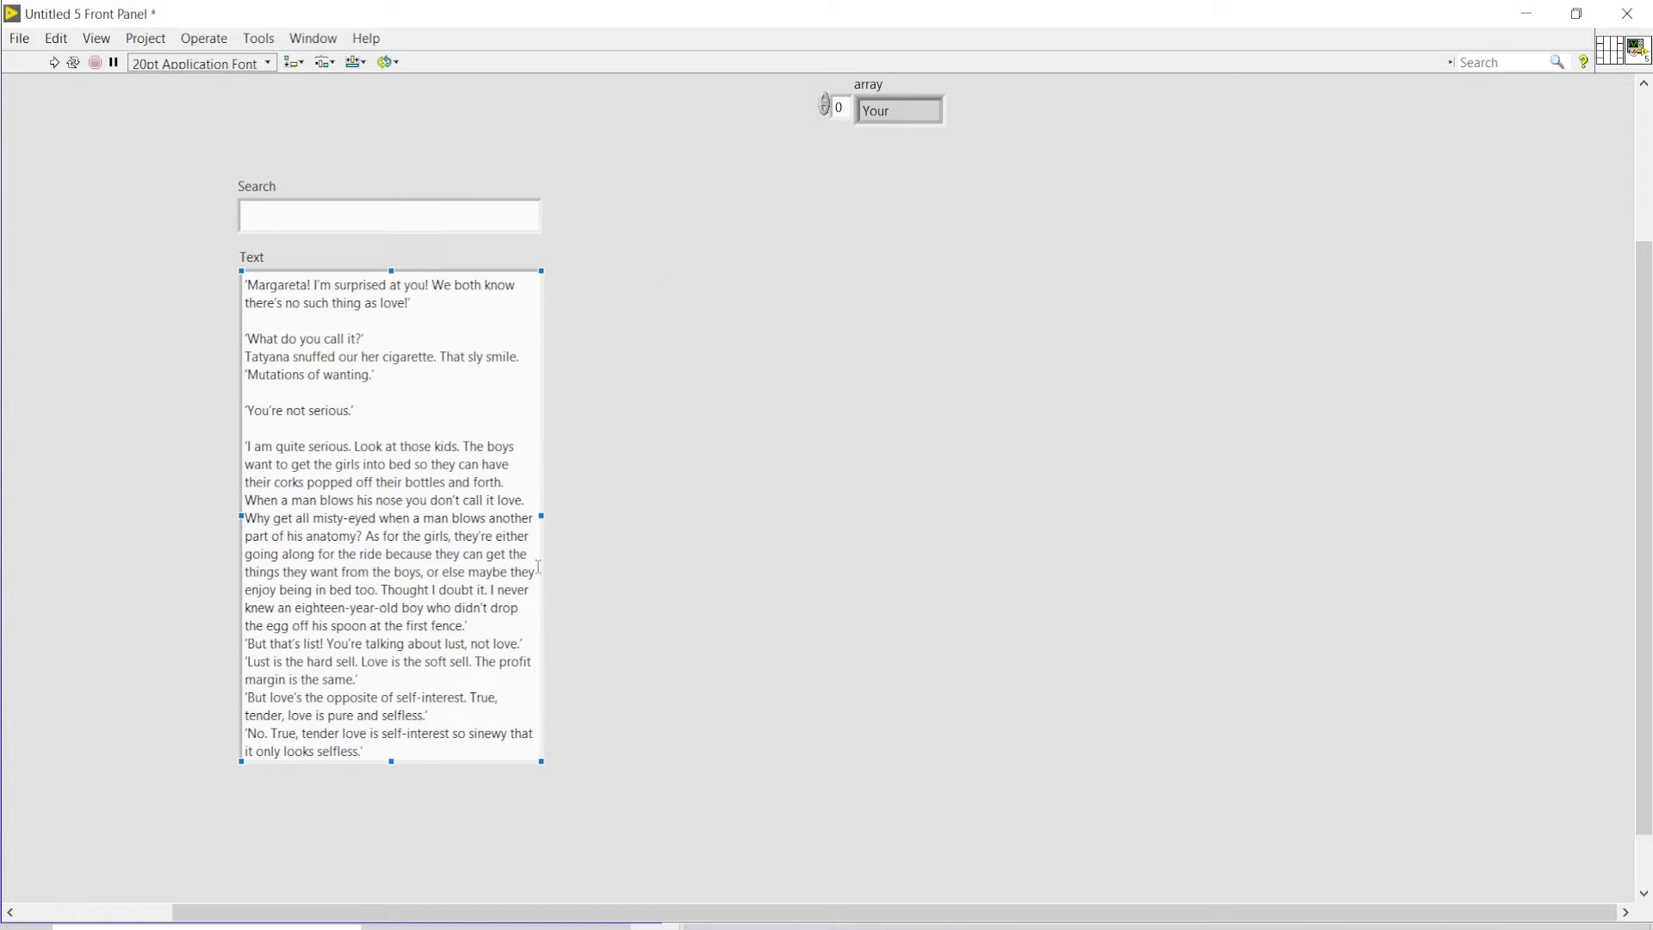
# Give Text a vertical scrollbar and stretch the array indicator to show 17 words
pyautogui.rightClick(486, 356)
pyautogui.moveTo(544, 367)
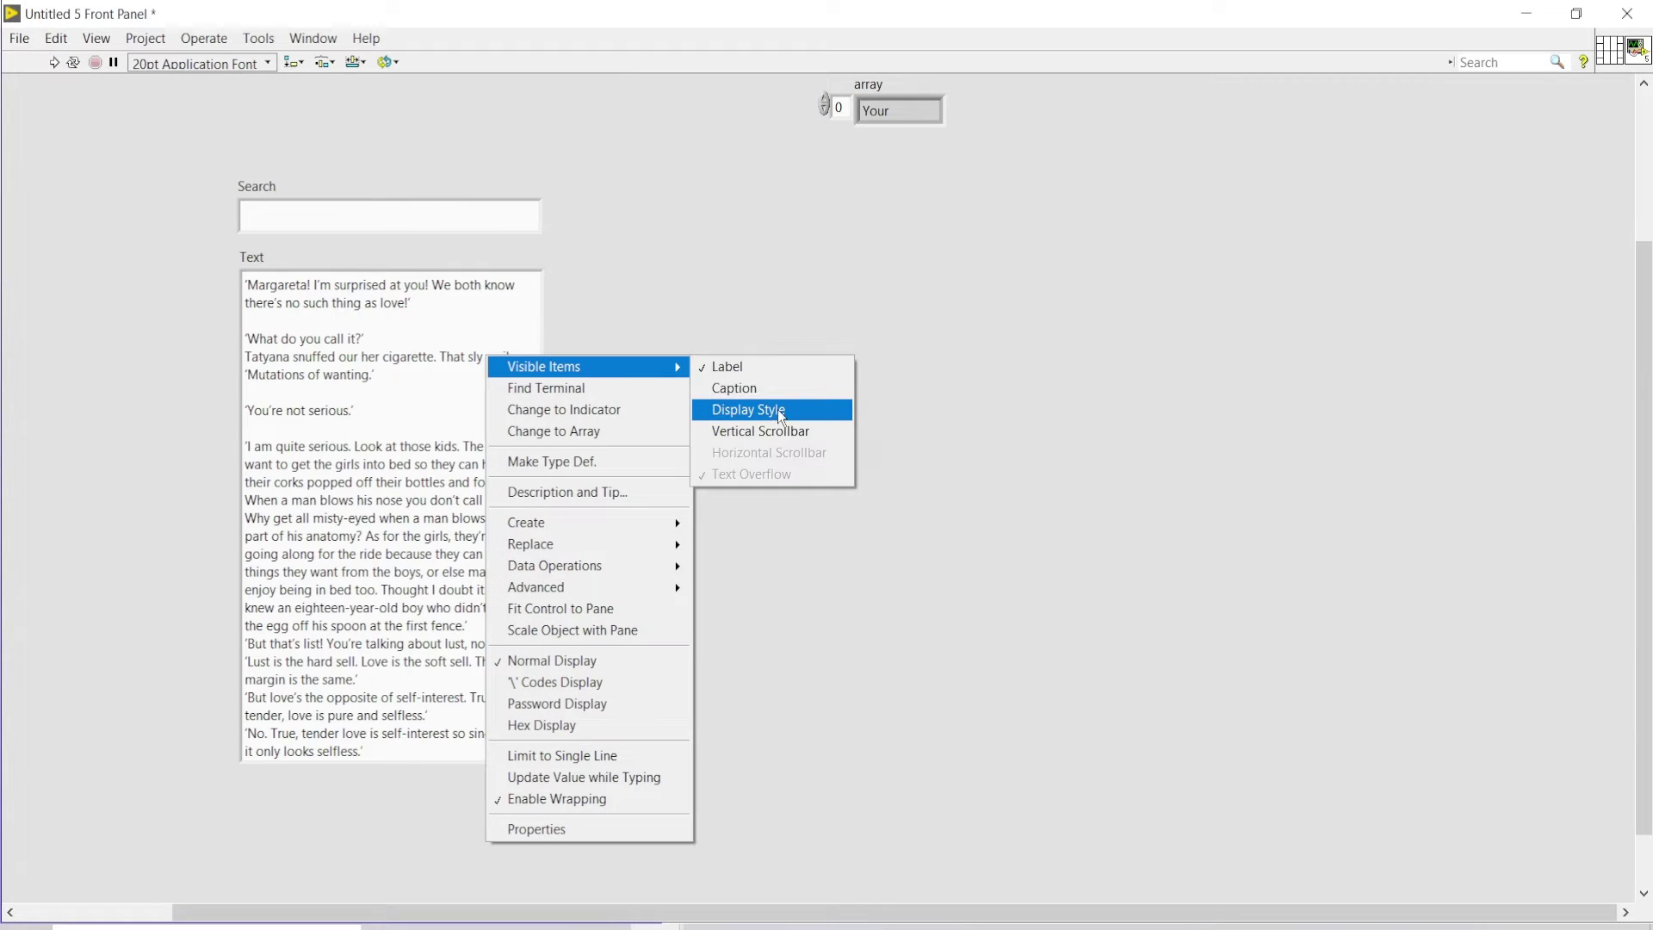
pyautogui.click(774, 434)
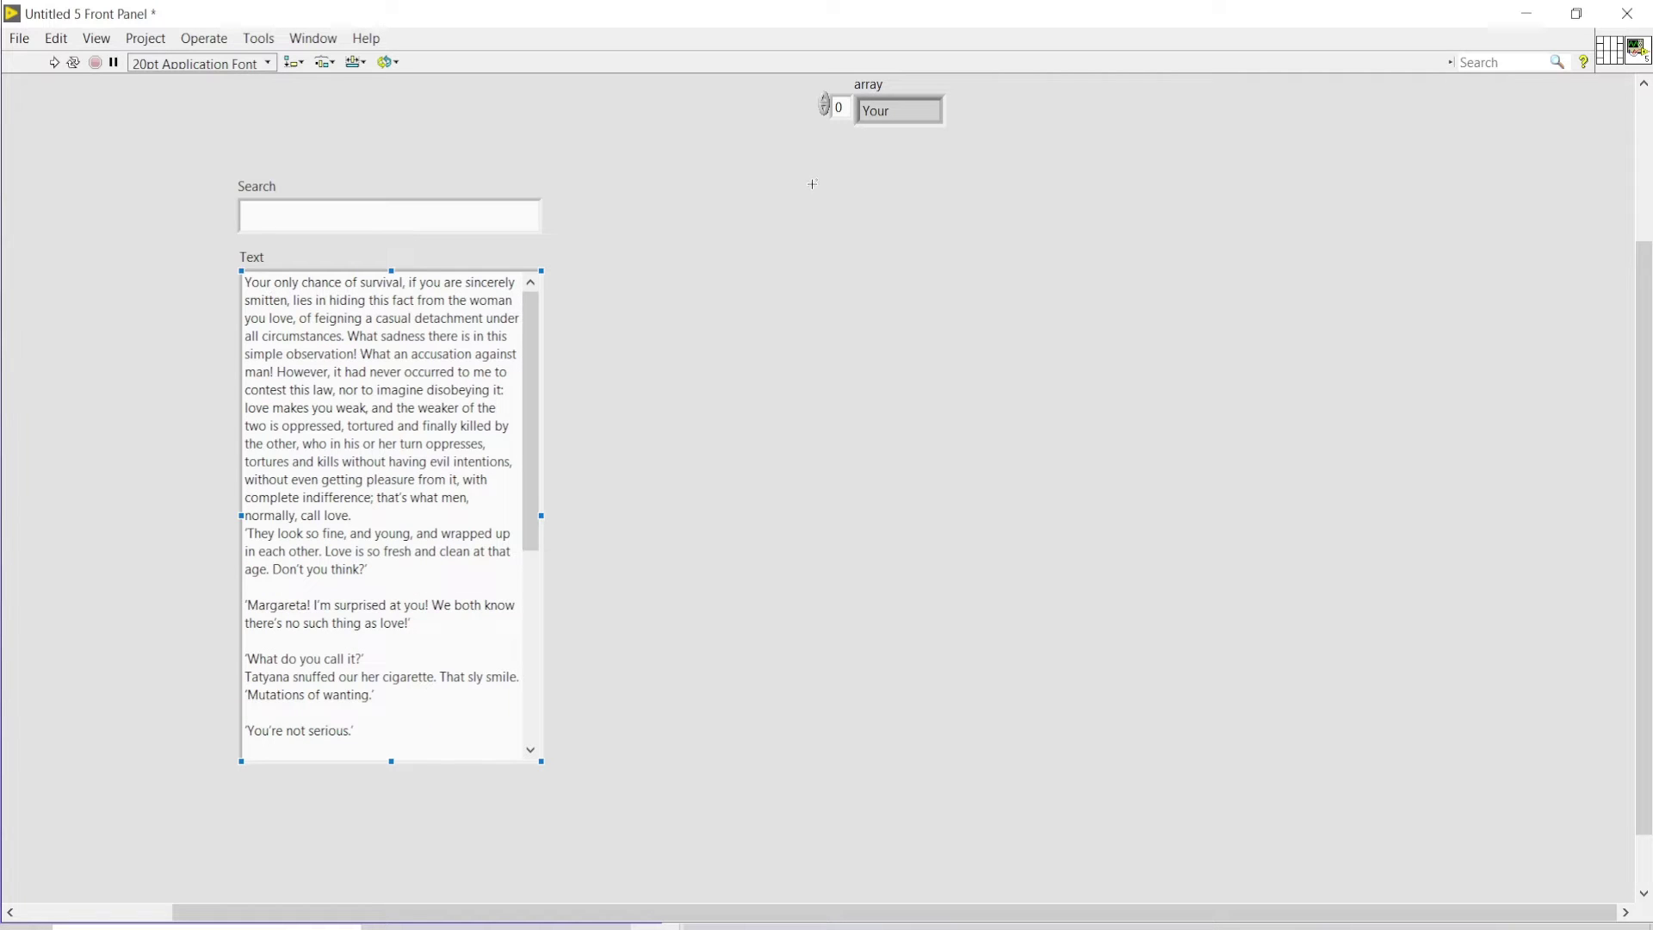
pyautogui.click(899, 109)
pyautogui.moveTo(900, 123); pyautogui.dragTo(901, 549)
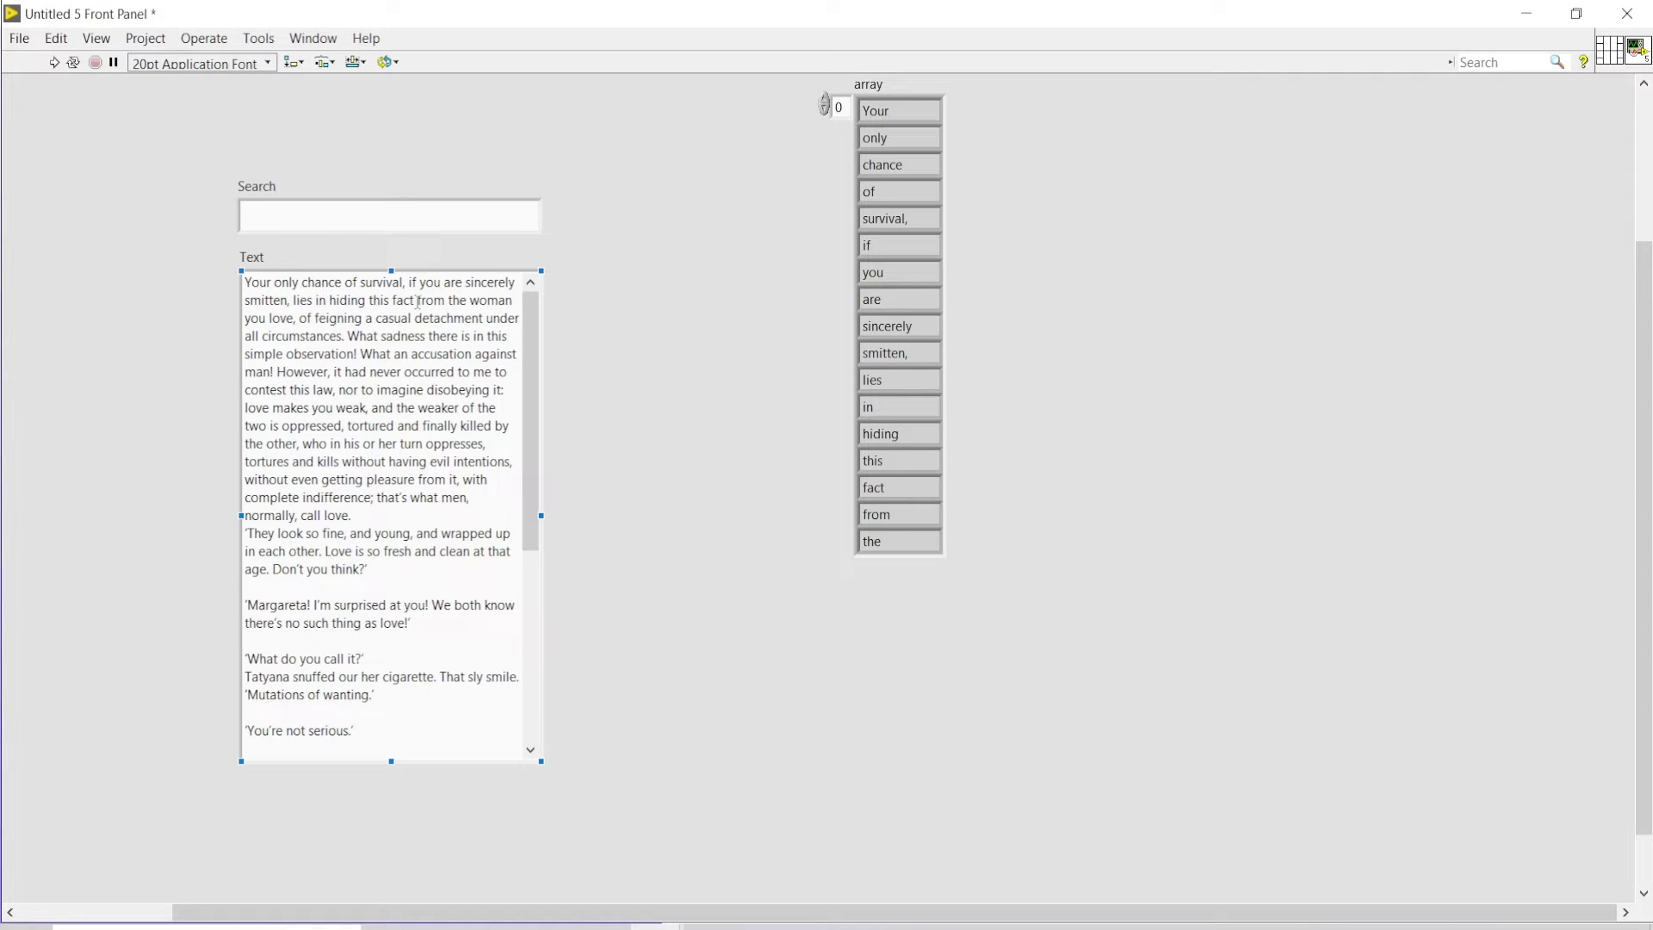
pyautogui.click(901, 138)
pyautogui.click(901, 432)
pyautogui.click(888, 84)
pyautogui.hotkey('ctrl', 'e')
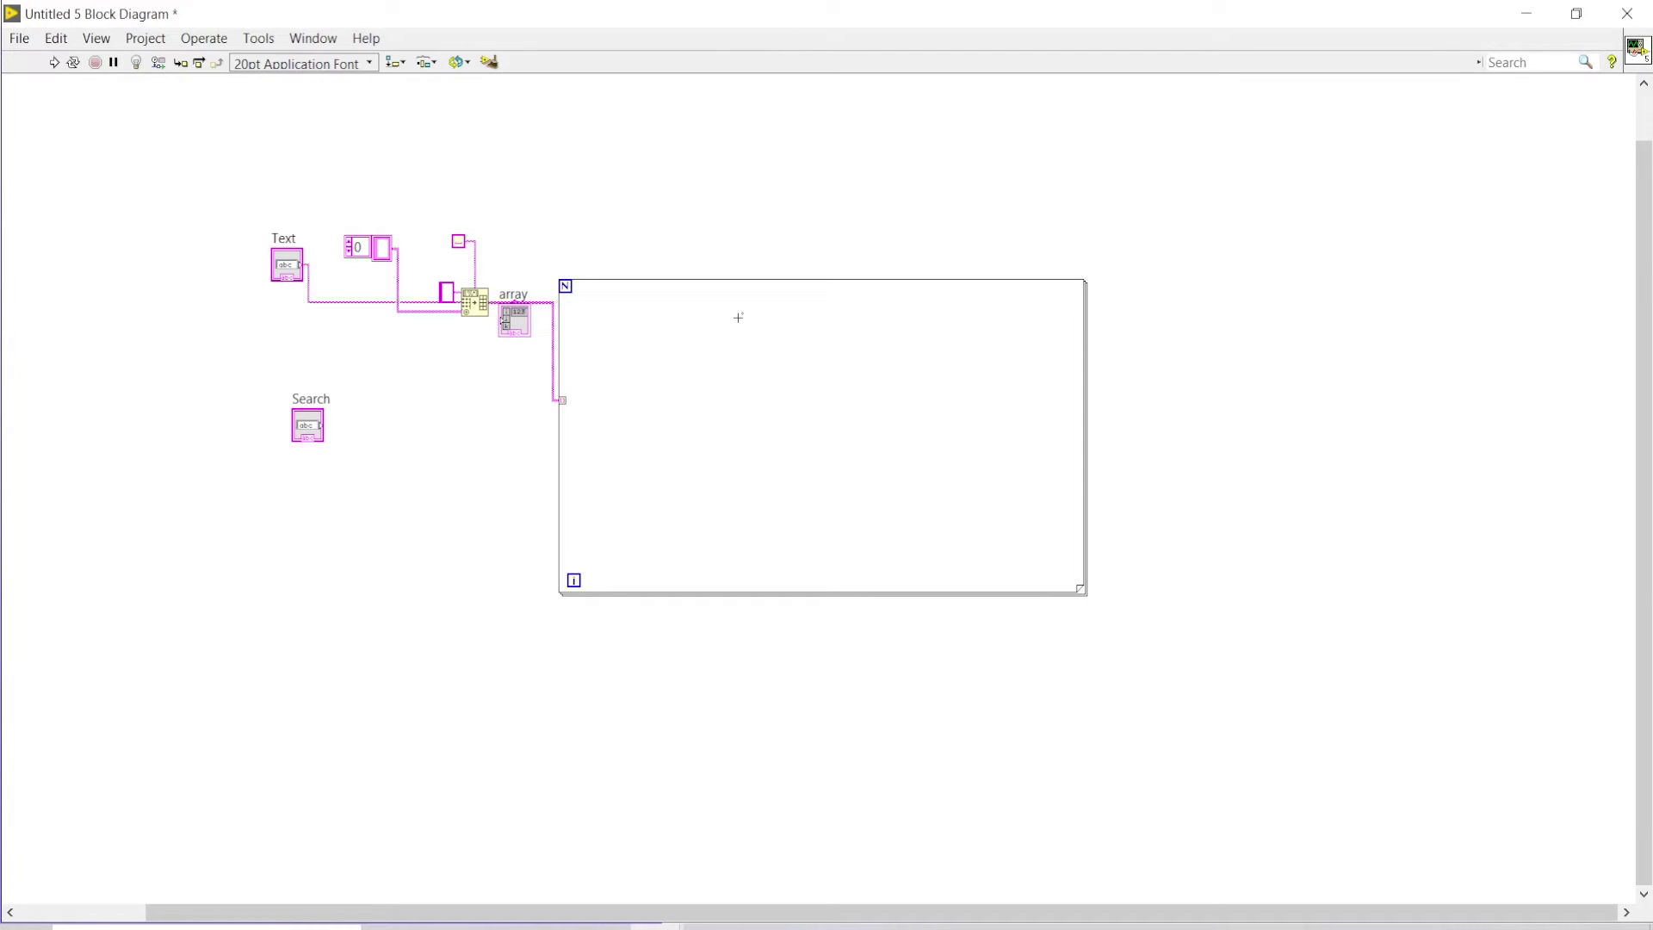
# Delete the array indicator terminal, show Context Help, and place Match Pattern in the loop
pyautogui.click(443, 296)
pyautogui.click(513, 323)
pyautogui.press('Delete')
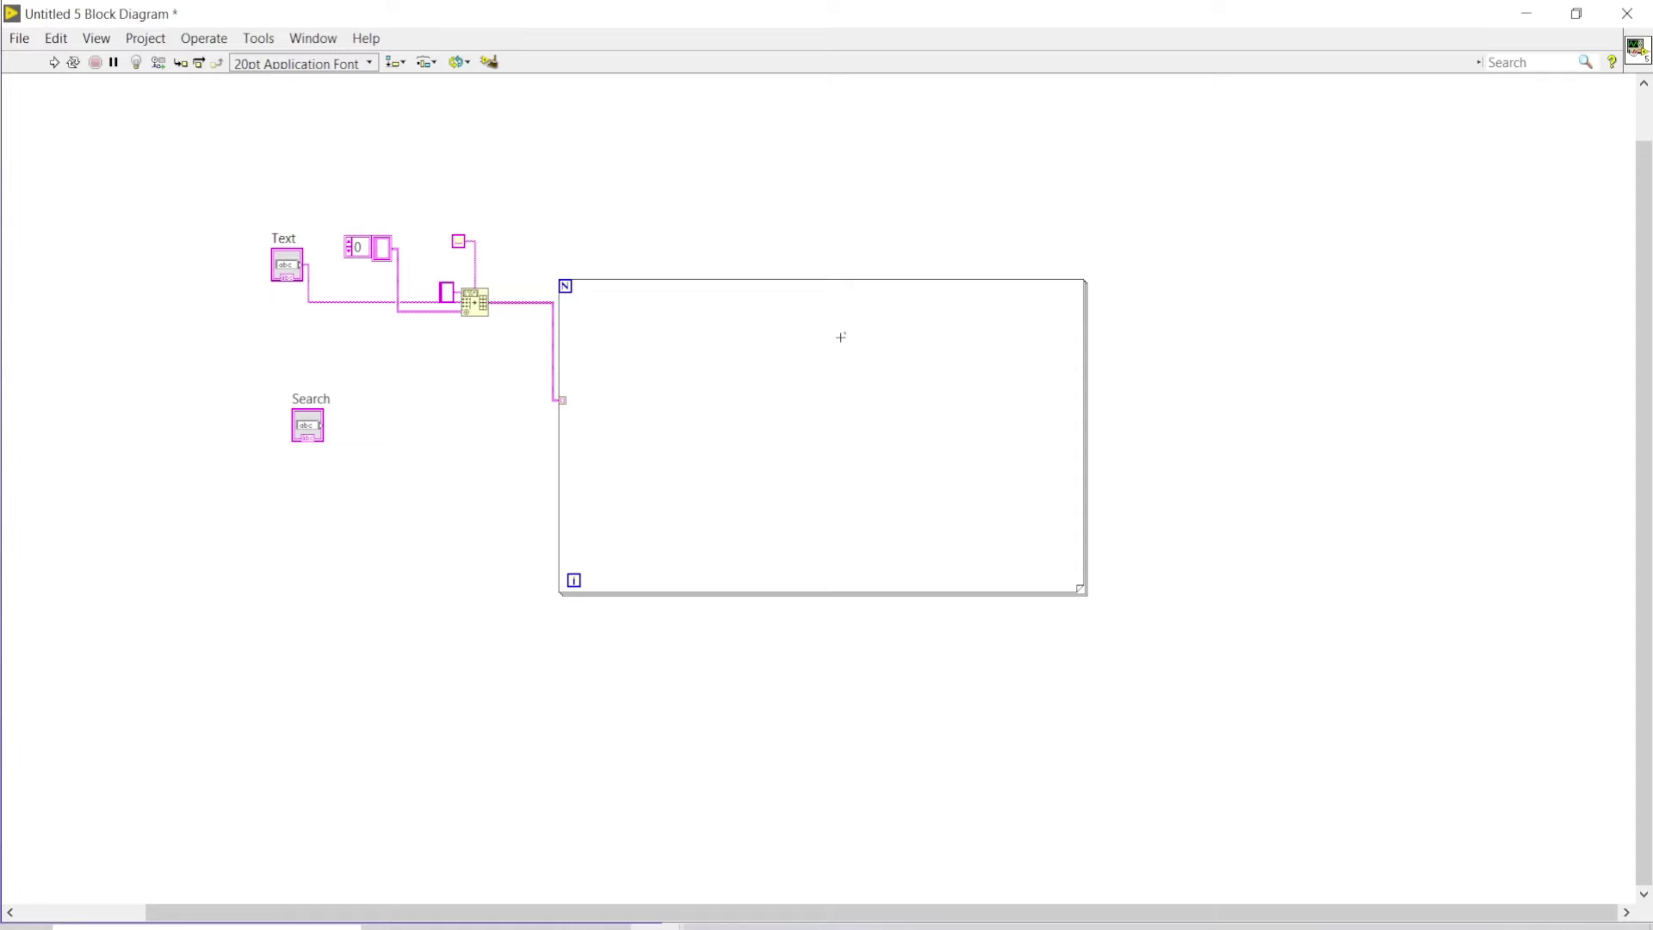
pyautogui.hotkey('ctrl', 'h')
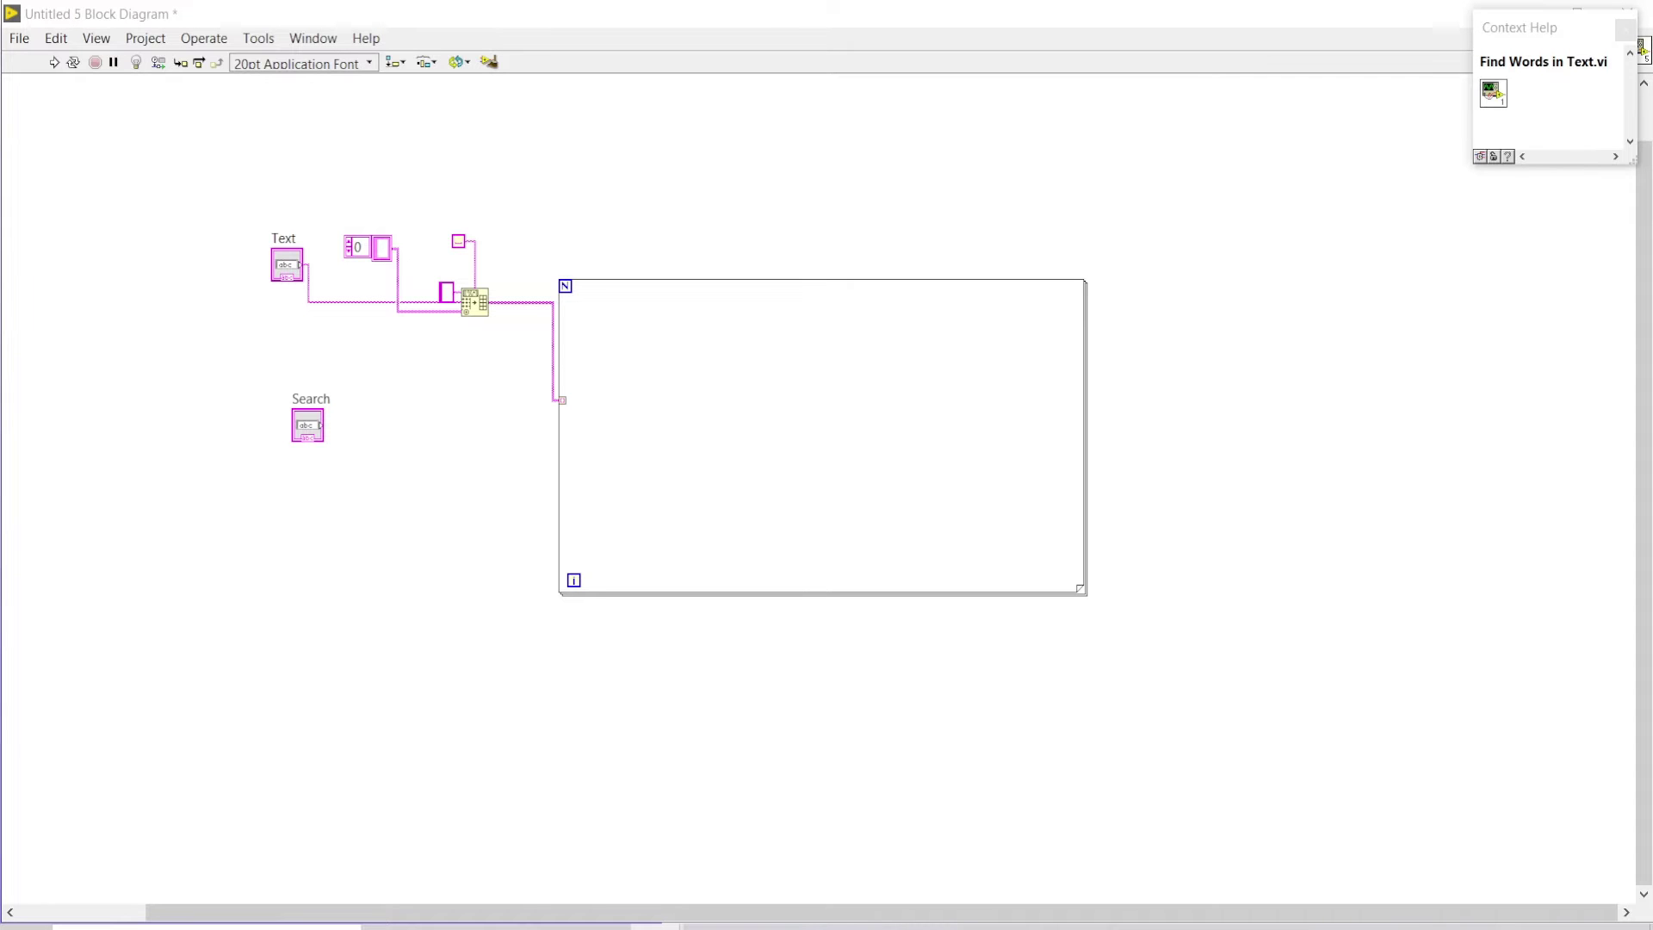
pyautogui.rightClick(855, 252)
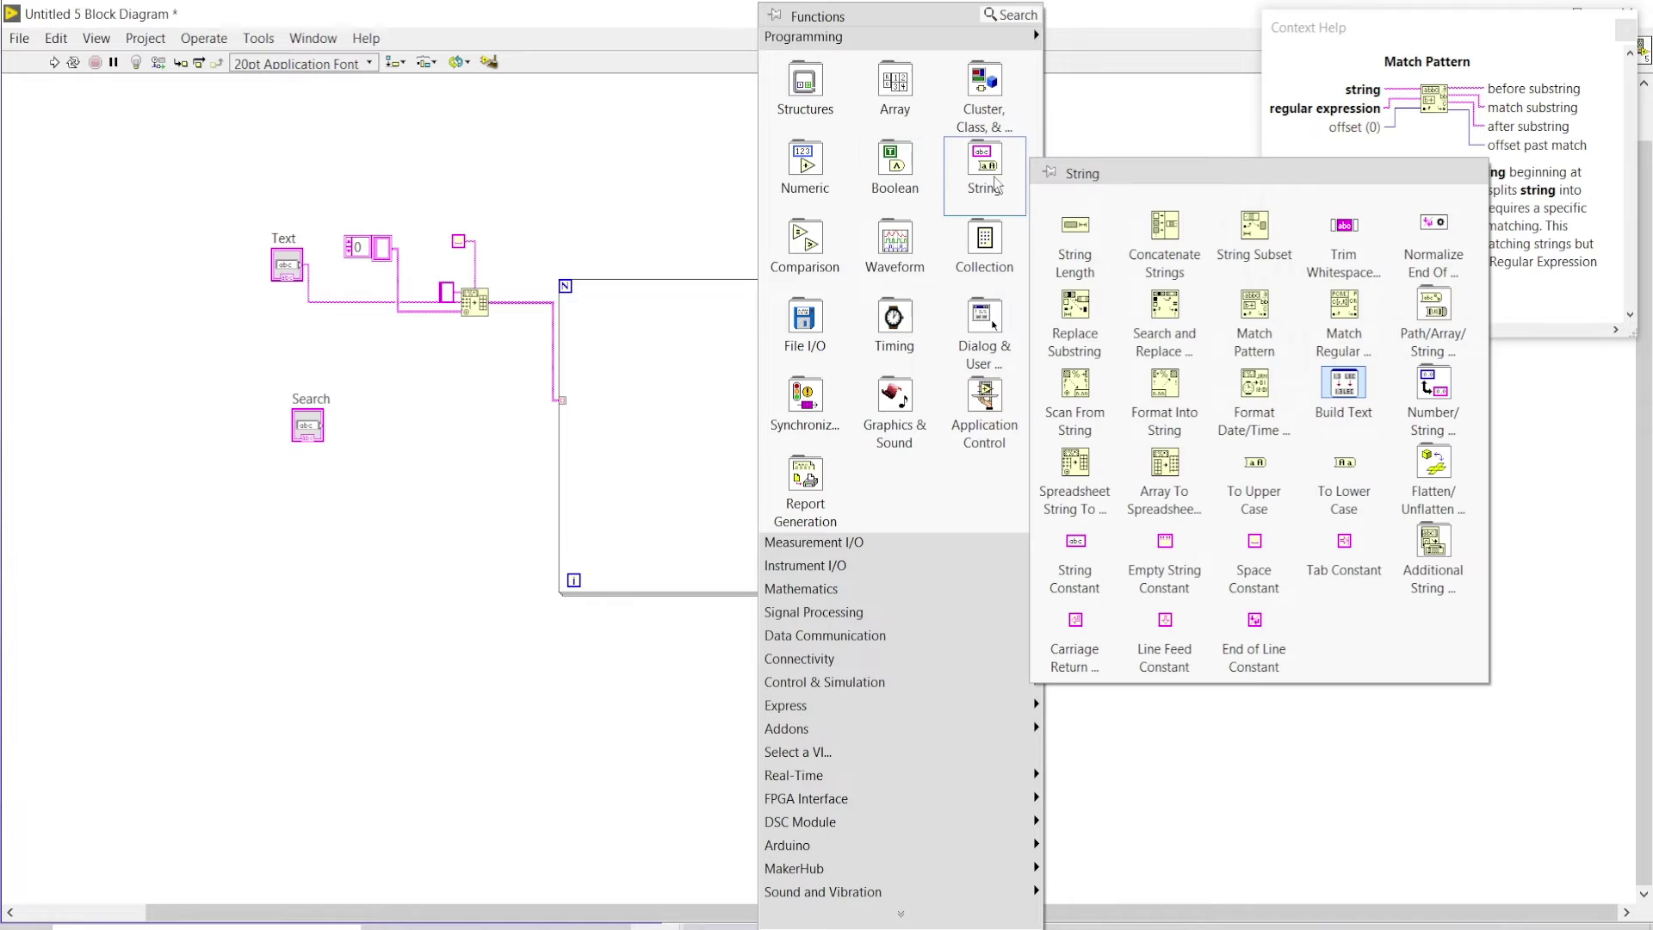
pyautogui.moveTo(985, 168)
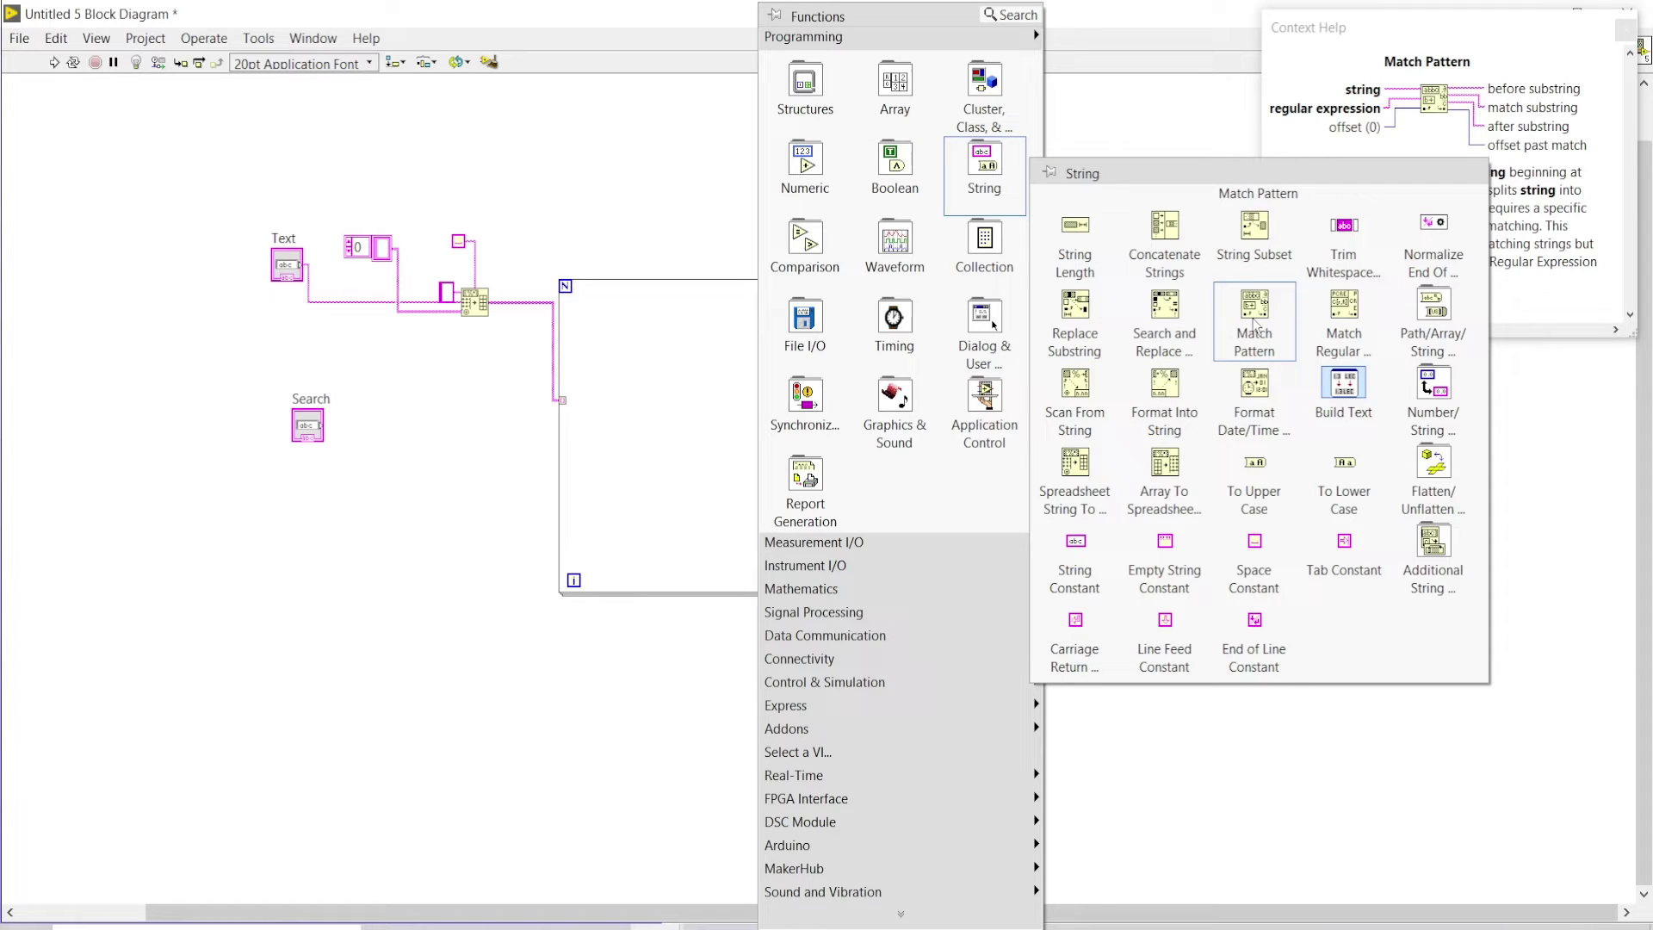
pyautogui.click(1253, 317)
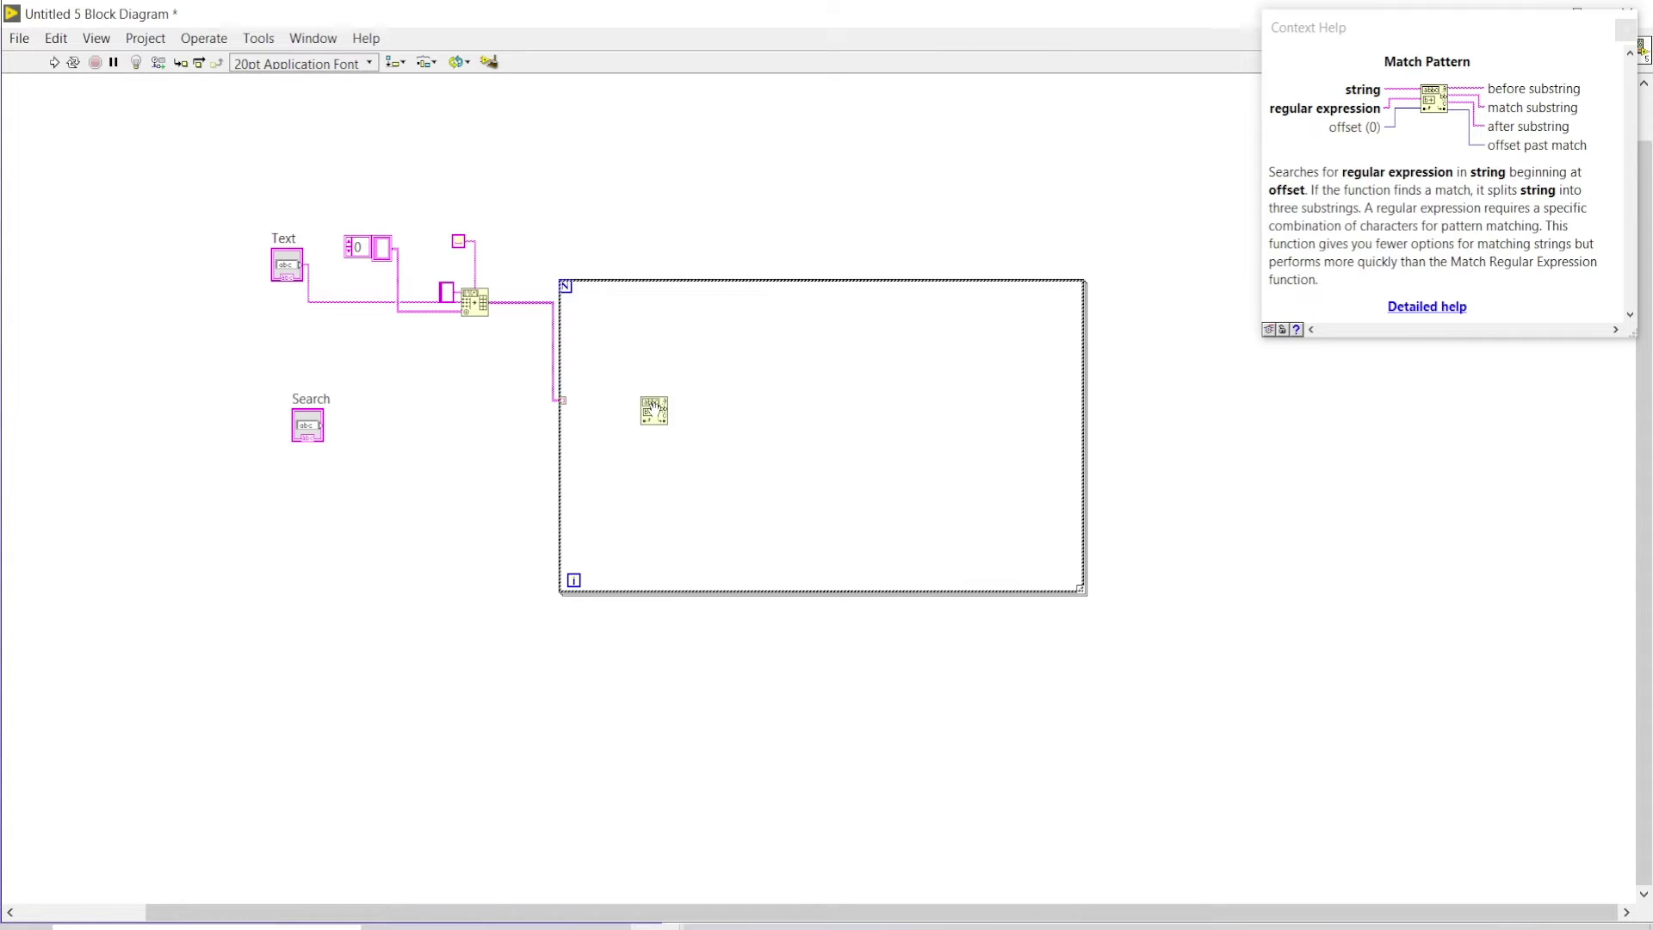
pyautogui.click(654, 411)
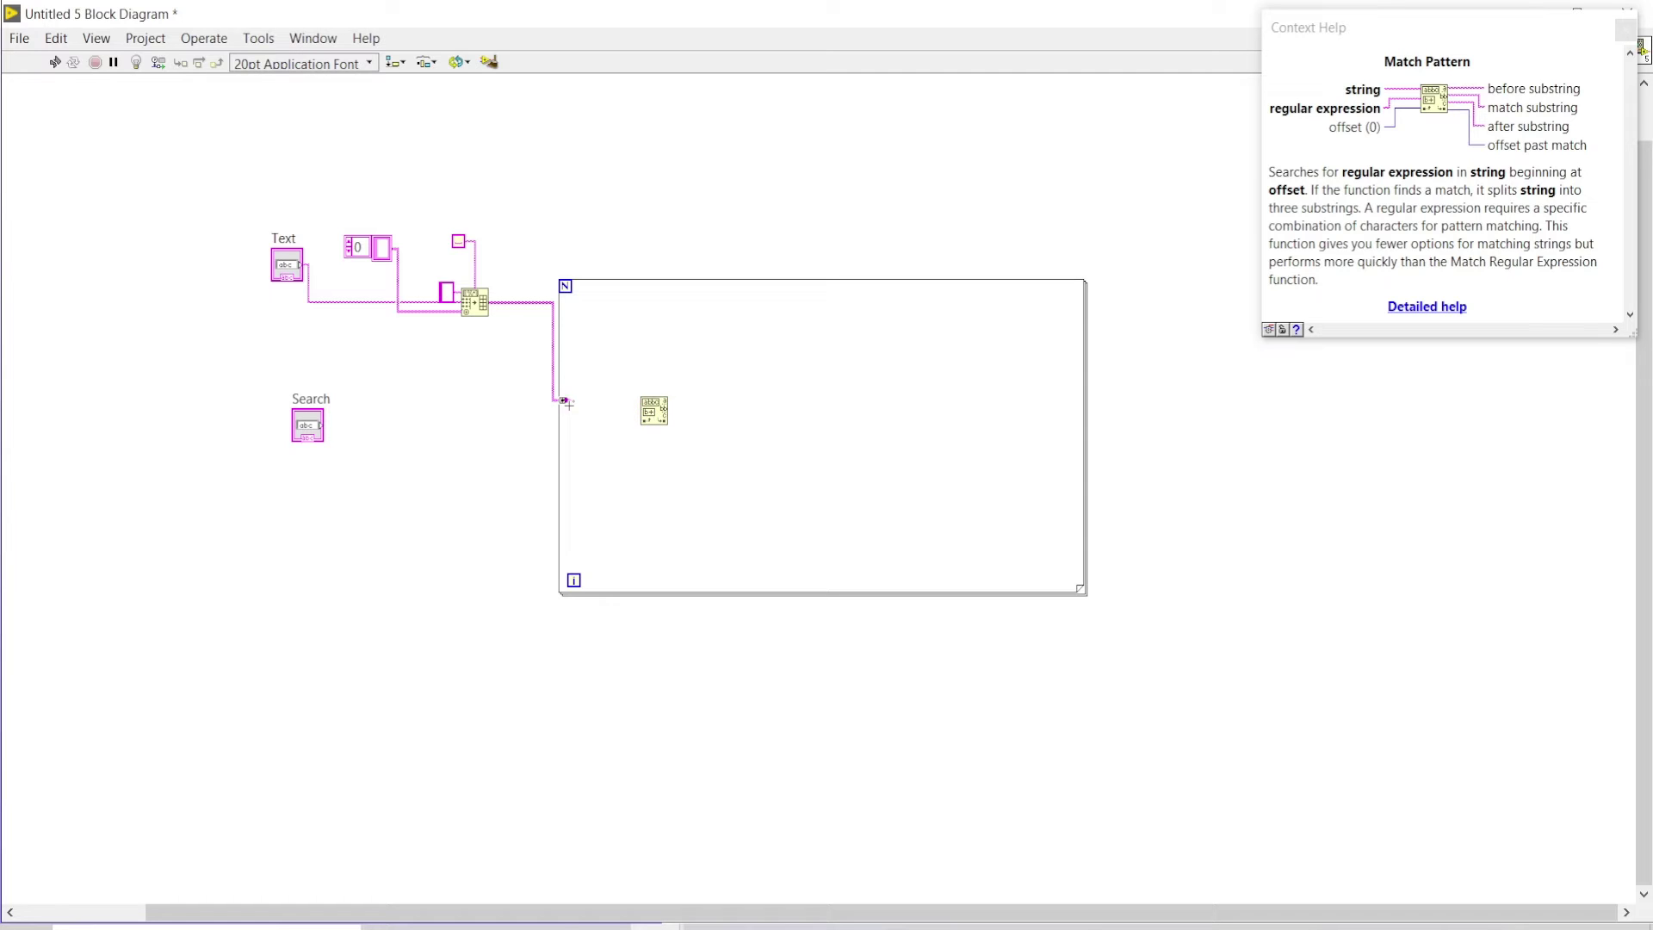
# Wire the loop tunnel to Match Pattern's string input and Search to its regular expression
pyautogui.click(563, 401)
pyautogui.click(644, 408)
pyautogui.click(327, 427)
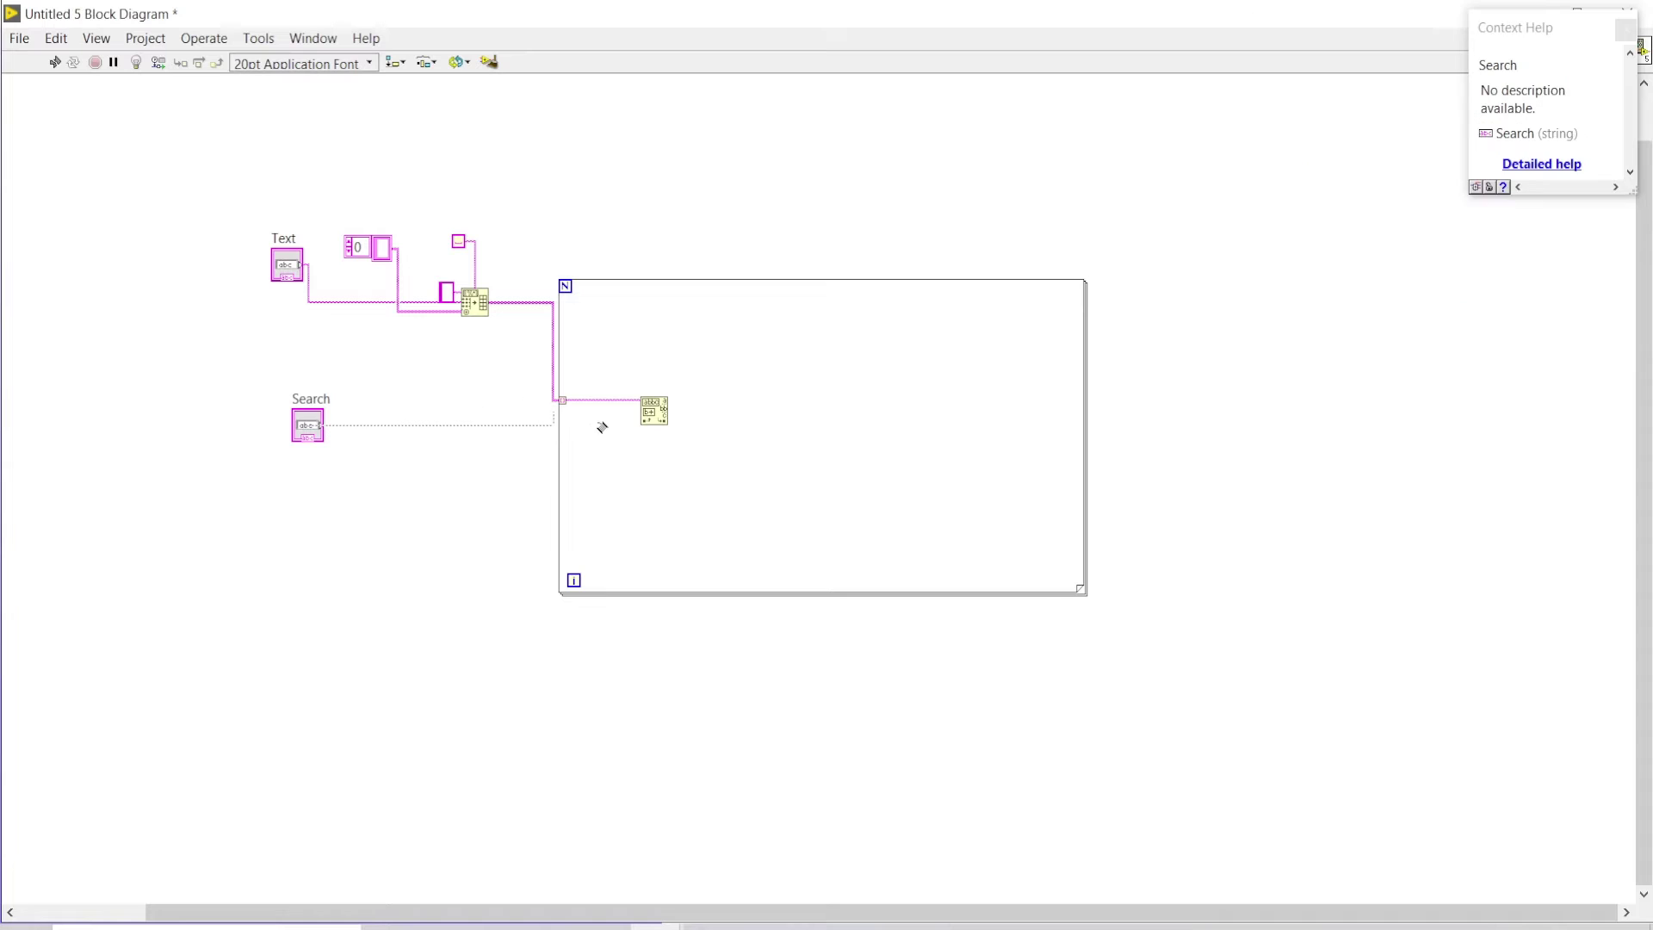
pyautogui.click(643, 416)
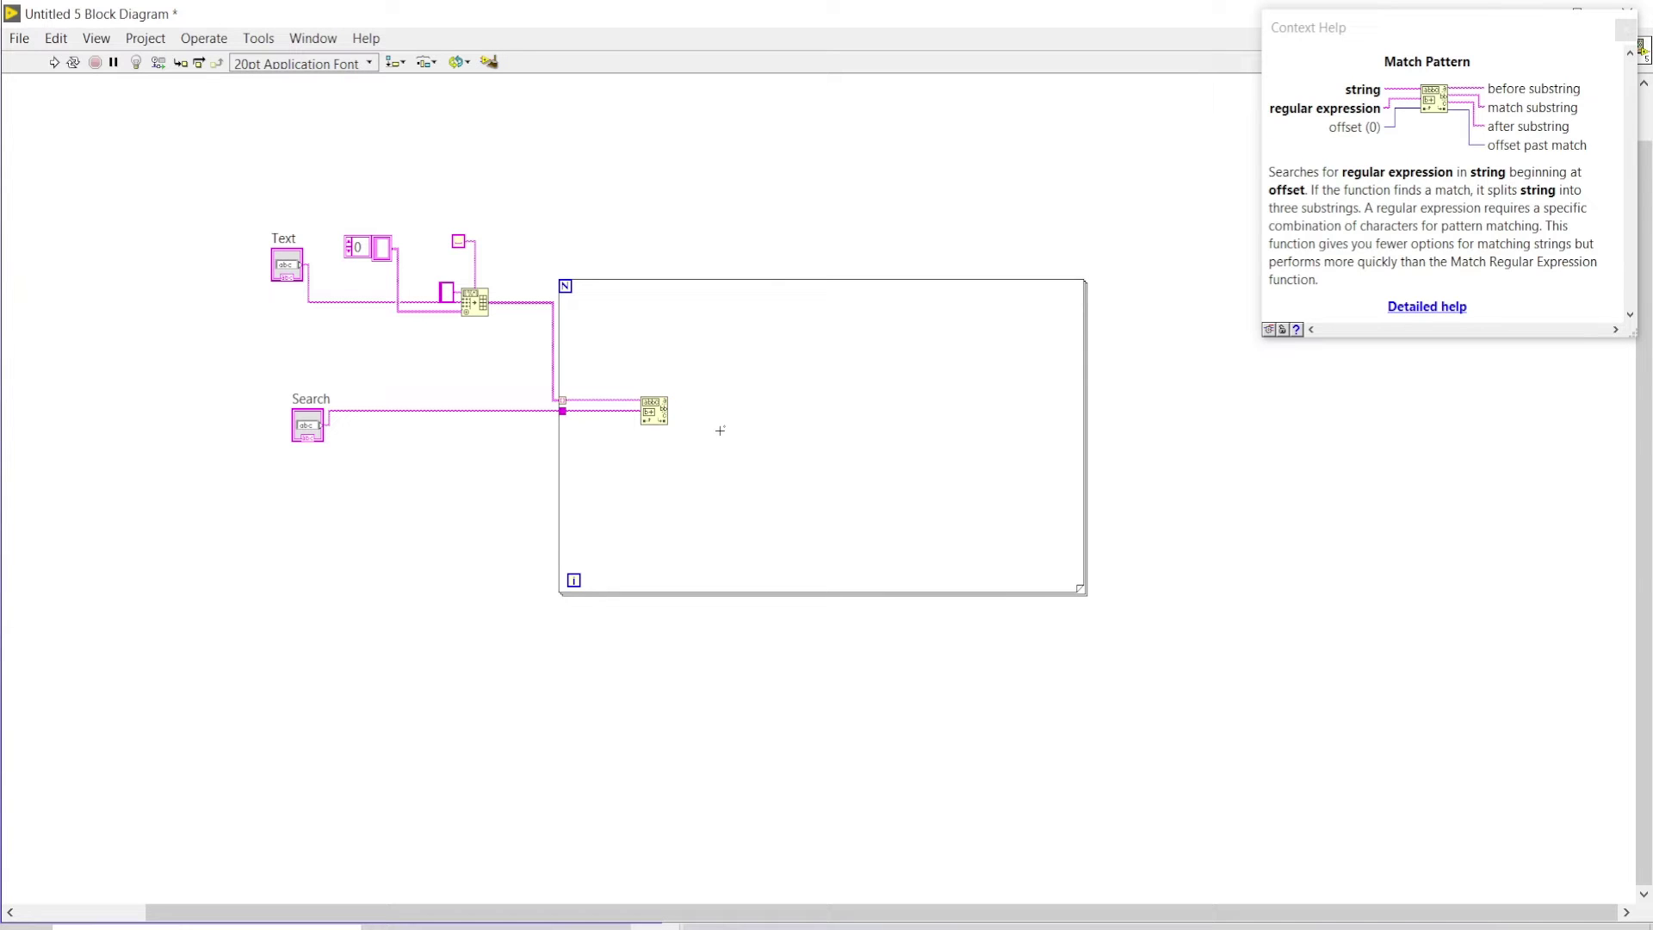
pyautogui.rightClick(720, 428)
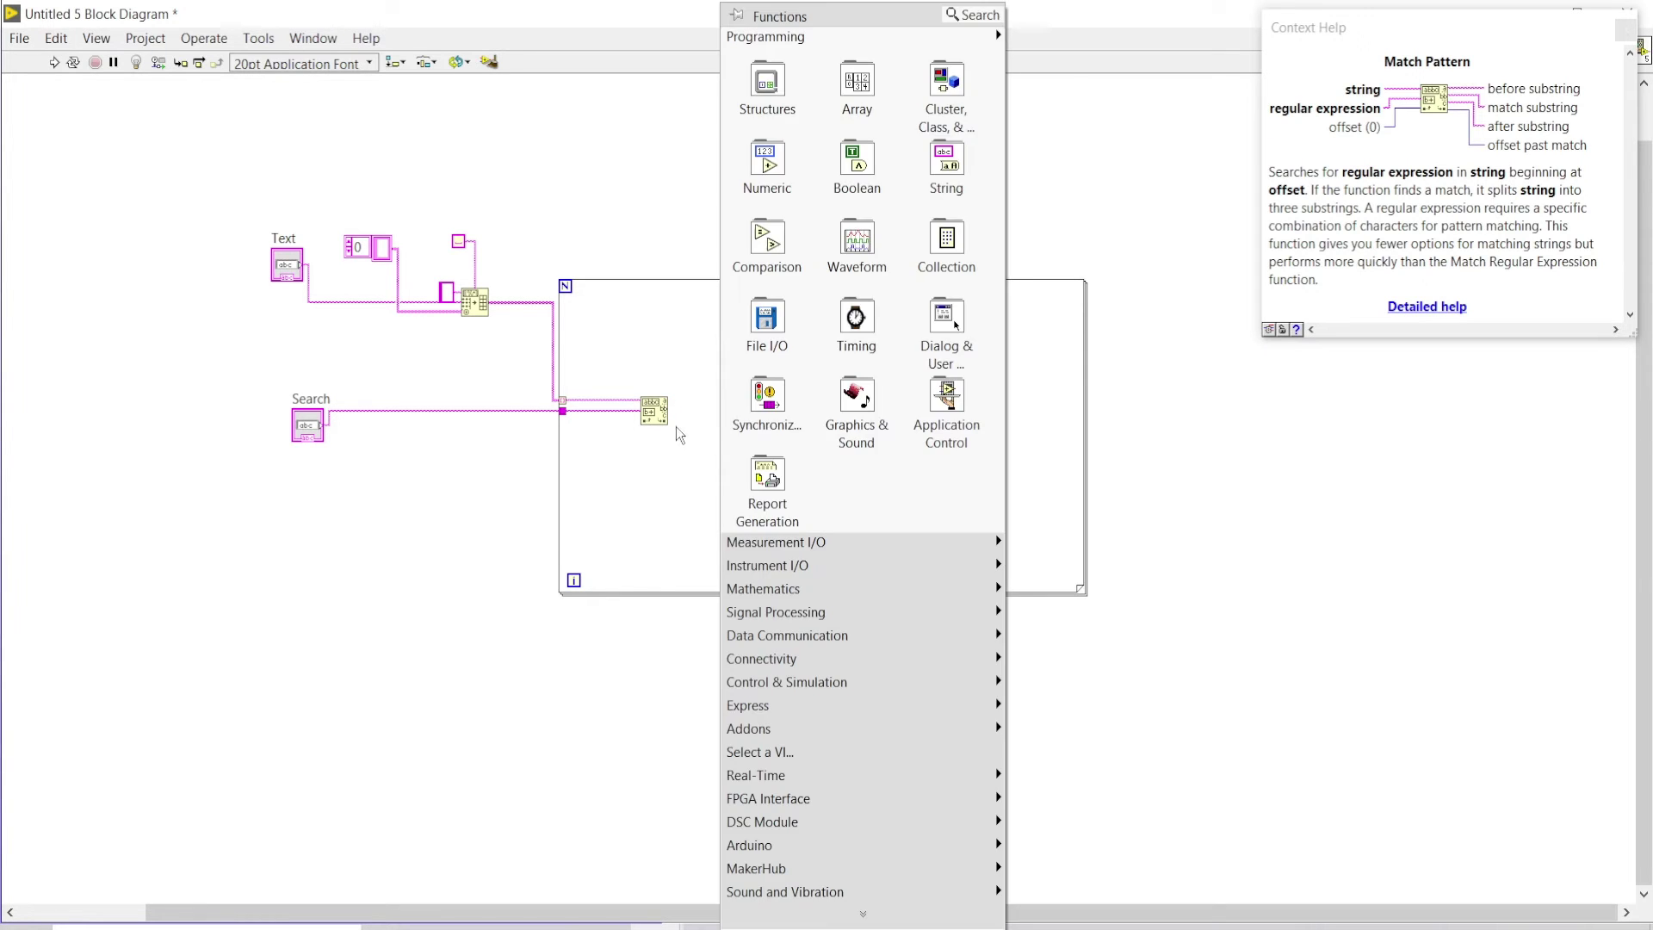
pyautogui.press('Escape')
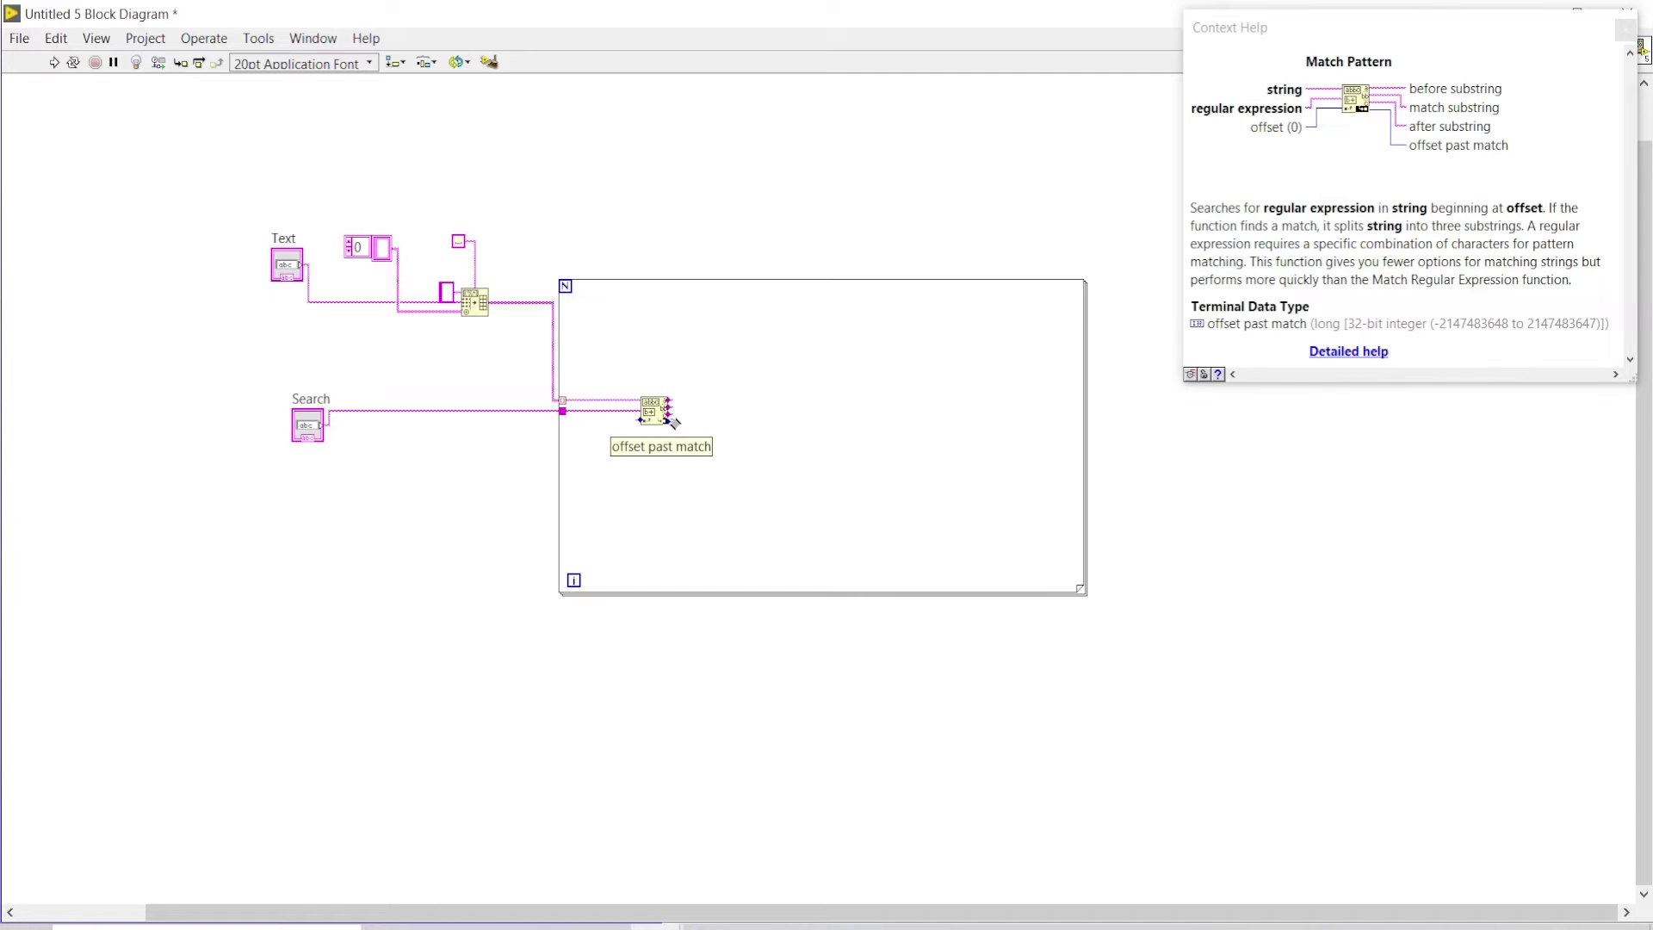
# Place a Greater? comparison in the loop with a 0 constant on its y input
pyautogui.rightClick(780, 426)
pyautogui.moveTo(826, 169)
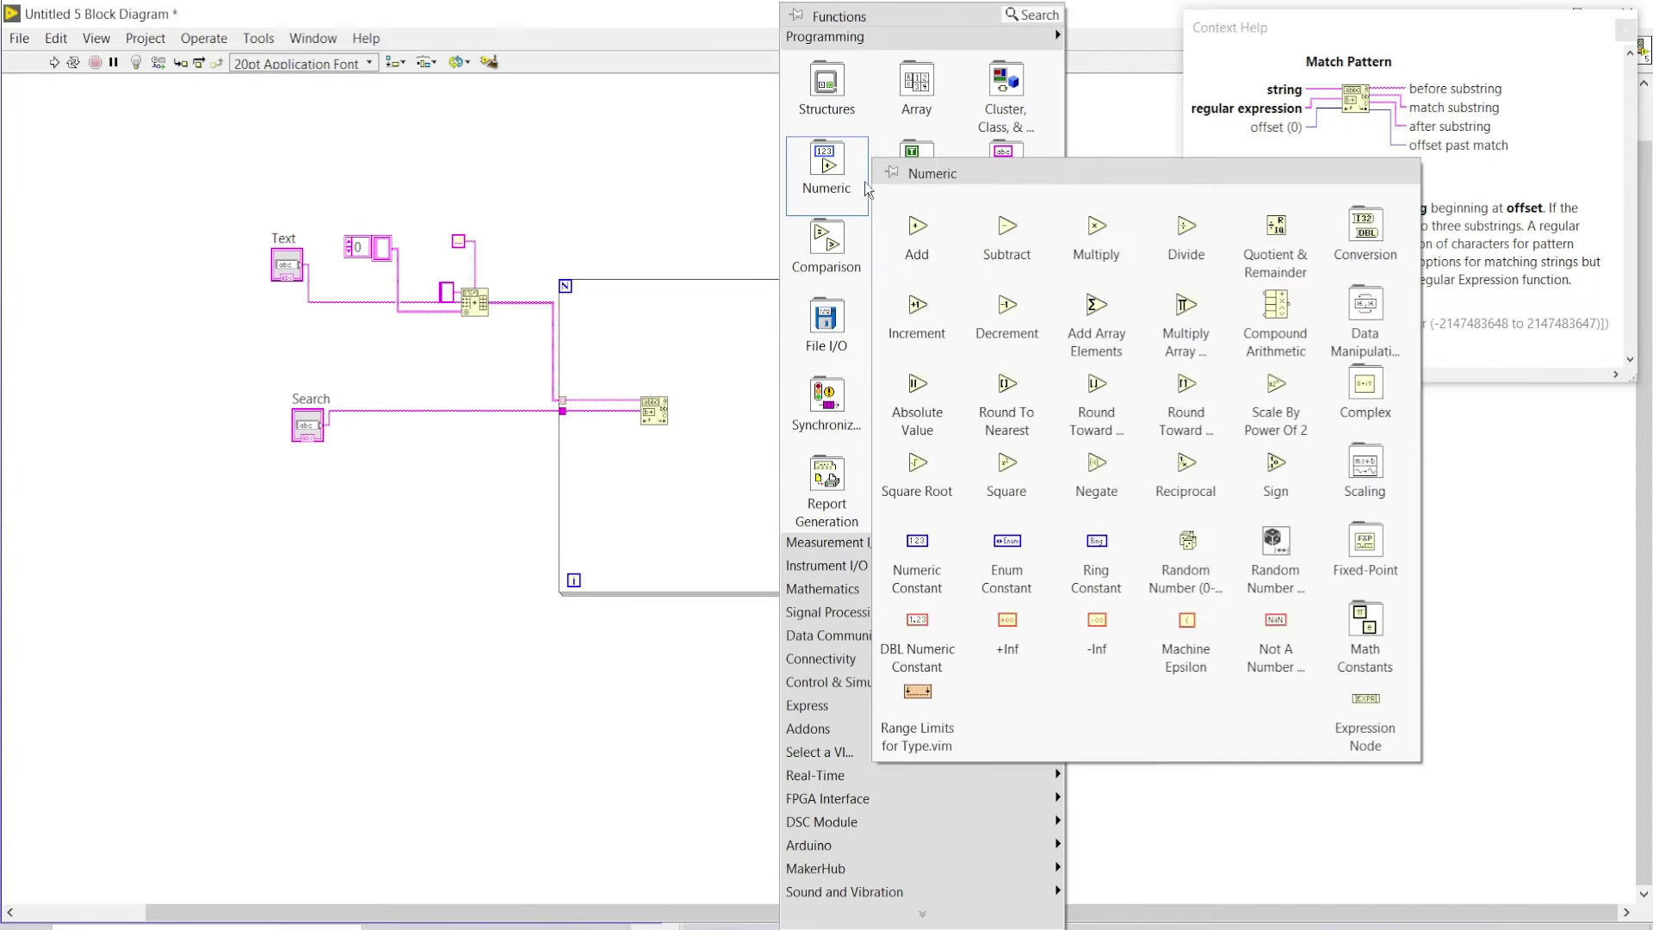
pyautogui.click(1097, 317)
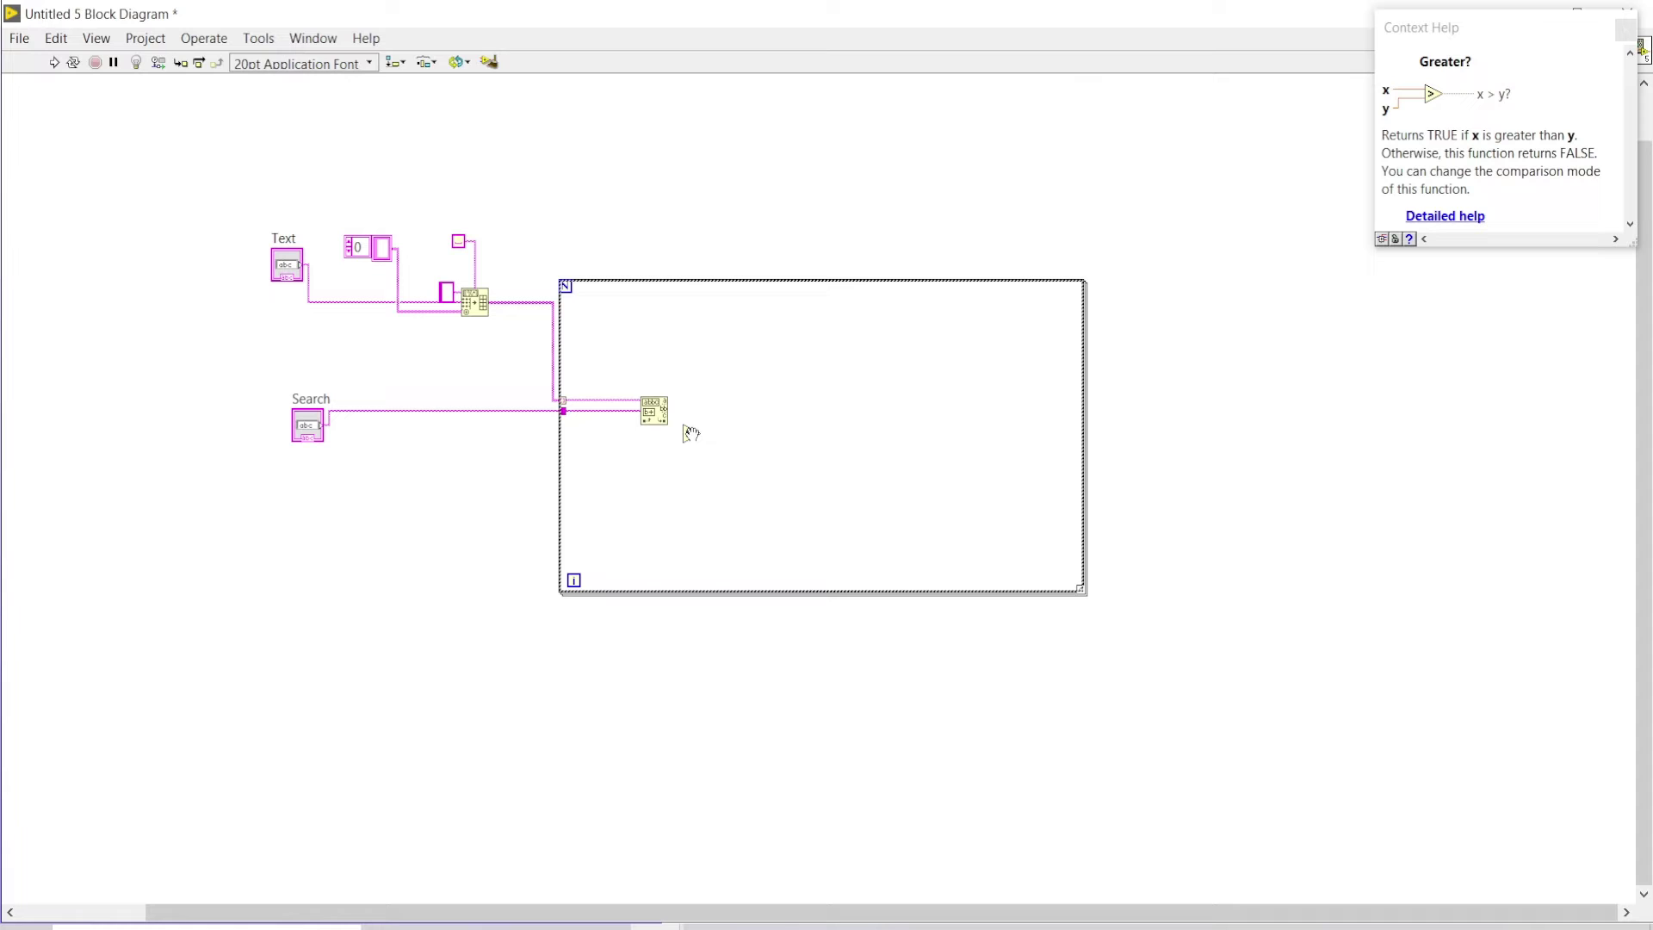
pyautogui.click(699, 435)
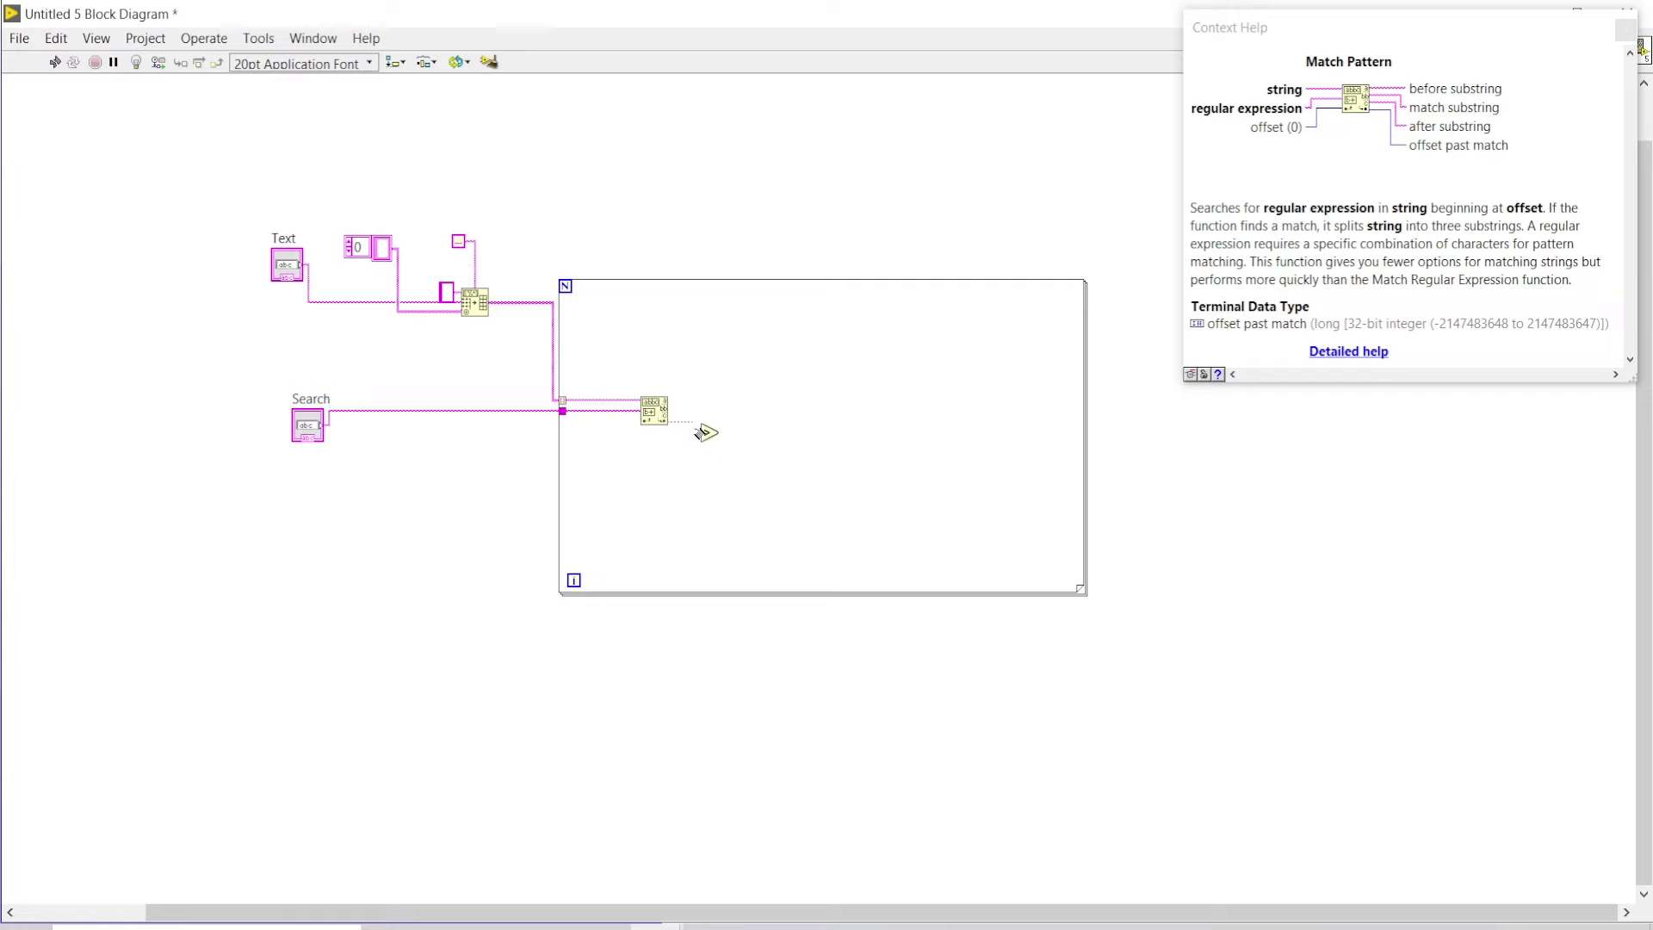
pyautogui.rightClick(703, 437)
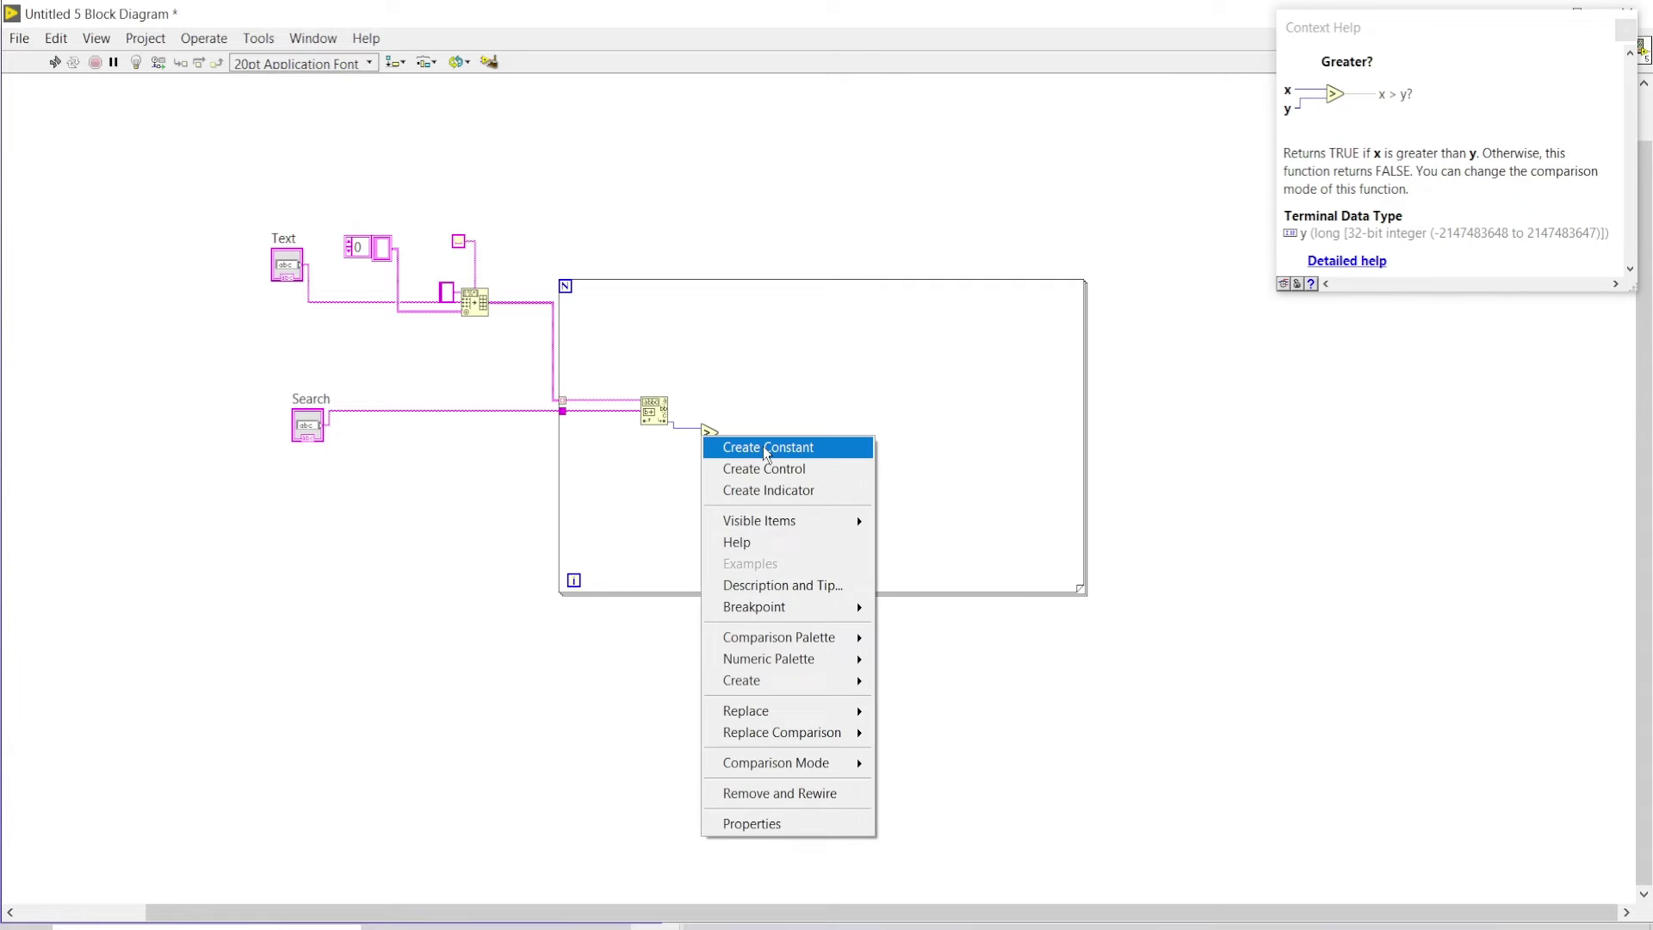
pyautogui.click(768, 447)
# Draw a Case Structure inside the For Loop beside the Greater? node
pyautogui.rightClick(815, 454)
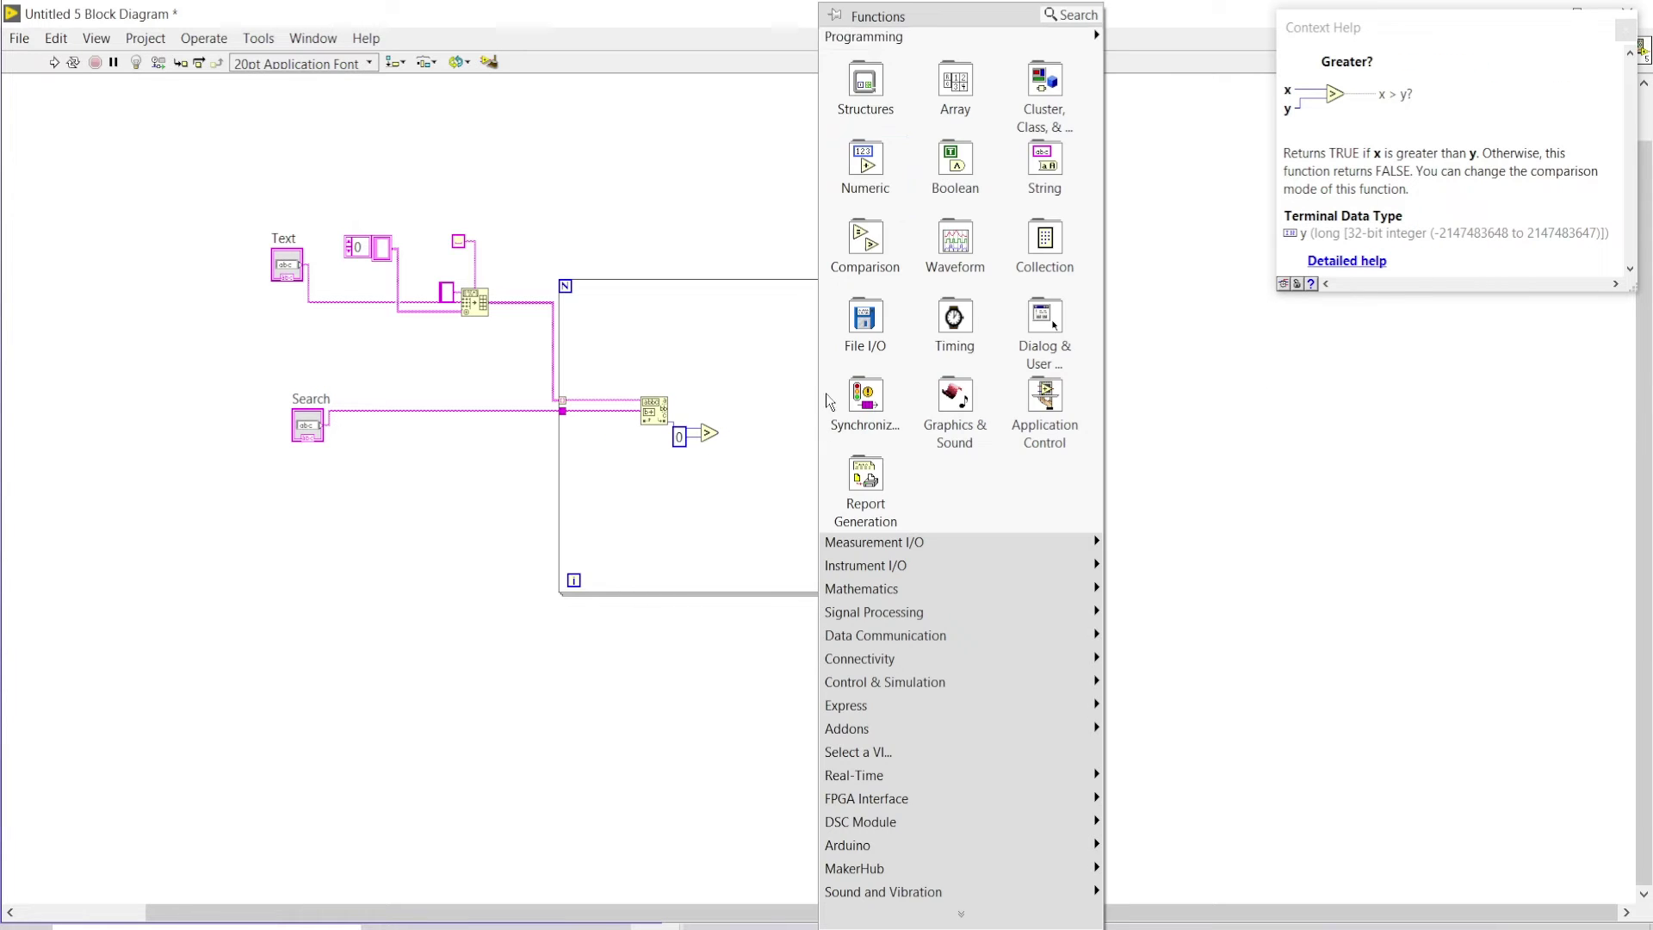
pyautogui.click(861, 91)
pyautogui.click(952, 271)
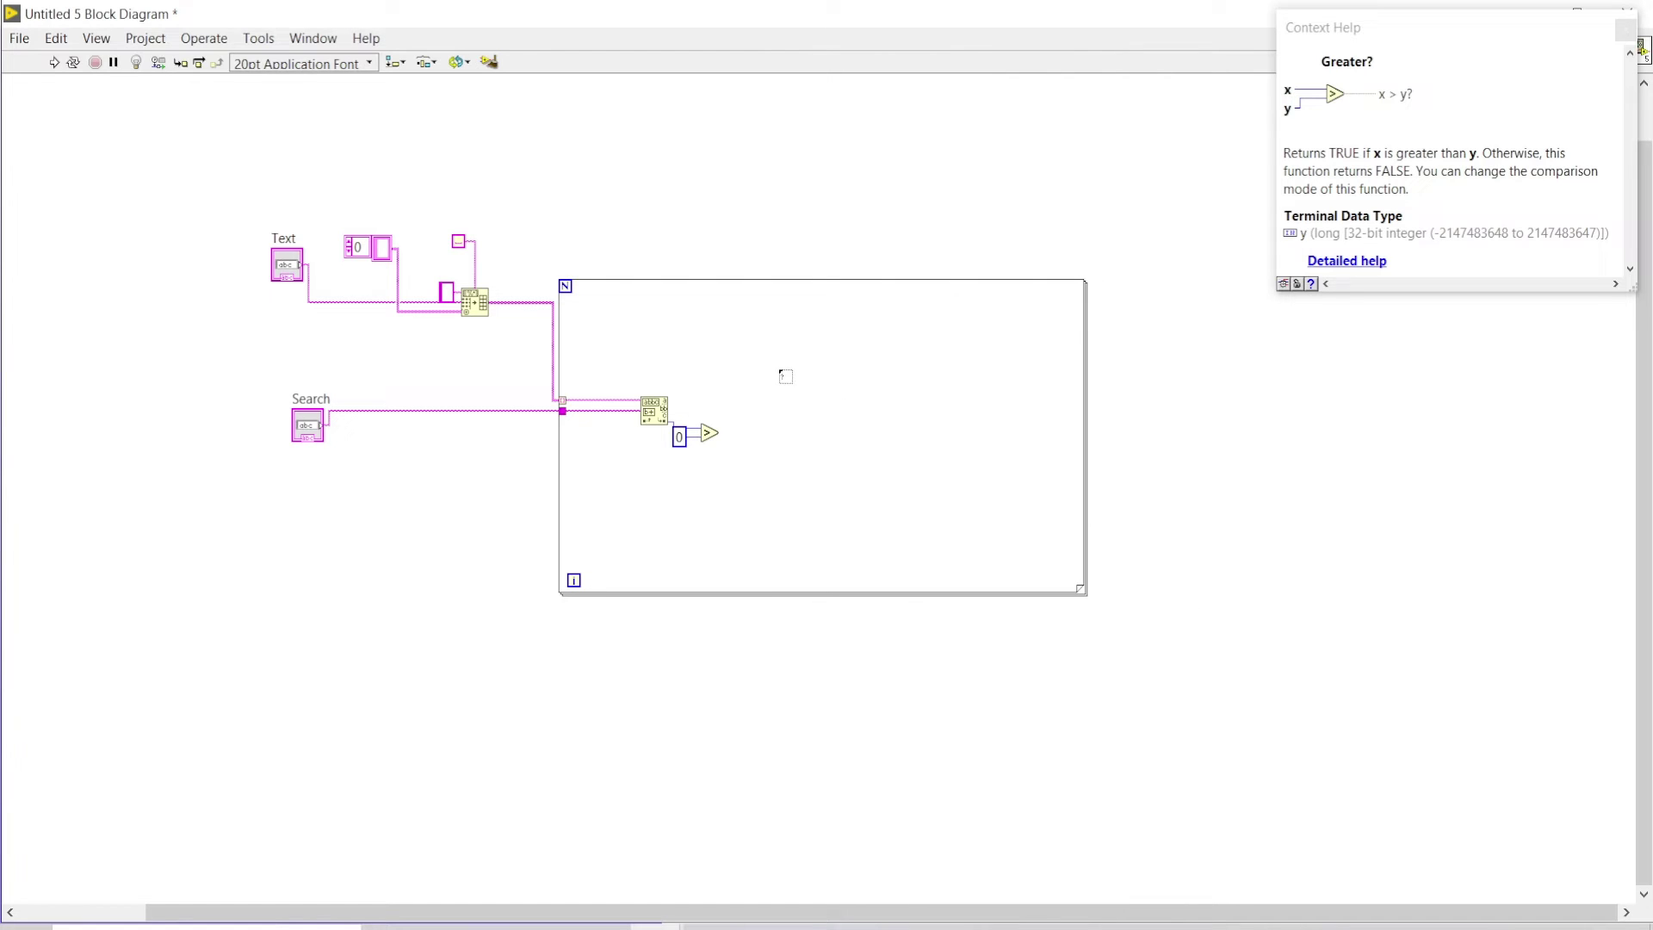
pyautogui.moveTo(781, 372); pyautogui.dragTo(964, 502)
# Wire Greater? to the case selector and place a two-input Build Array in the True case
pyautogui.click(712, 433)
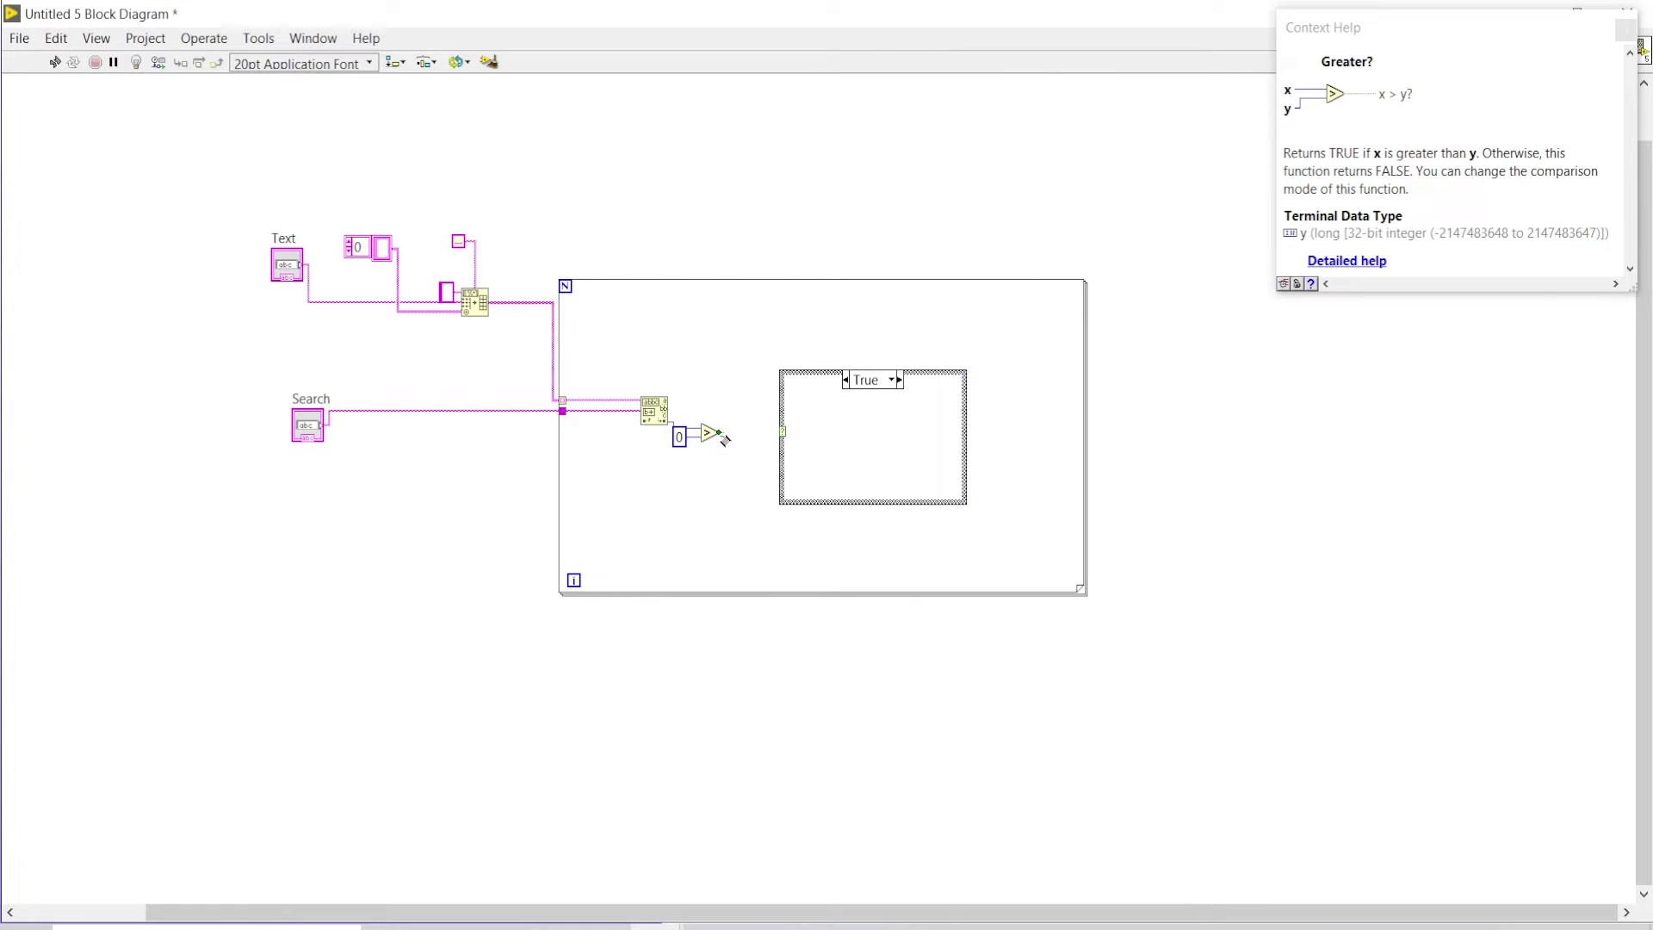
pyautogui.click(781, 439)
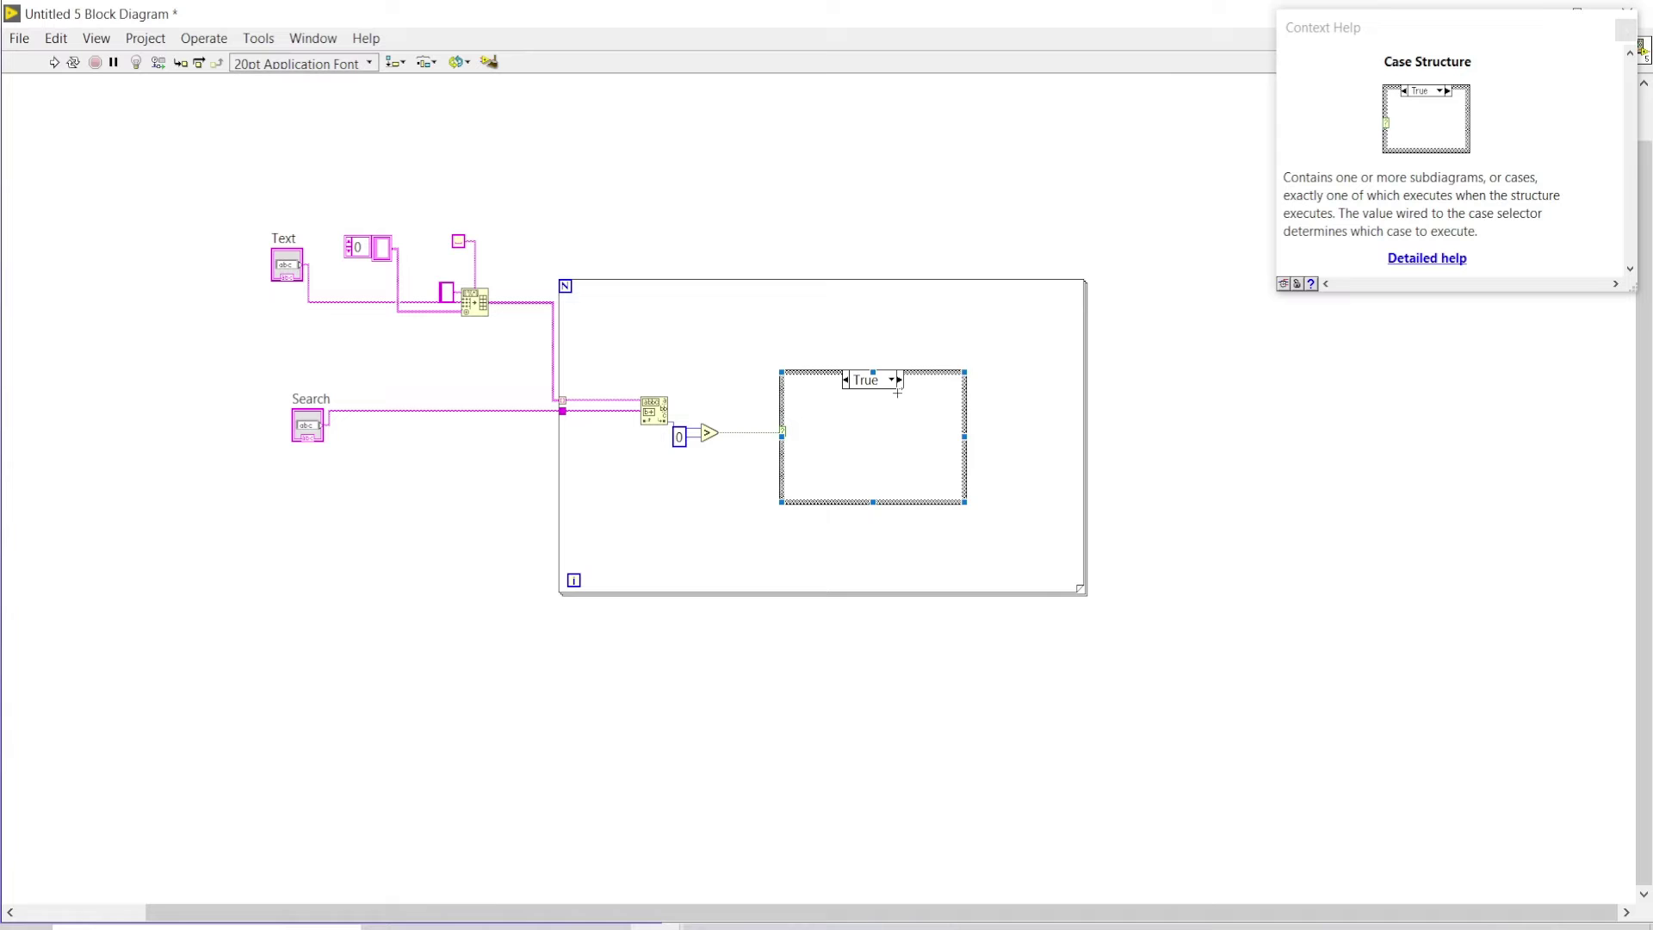
pyautogui.rightClick(887, 445)
pyautogui.click(1019, 90)
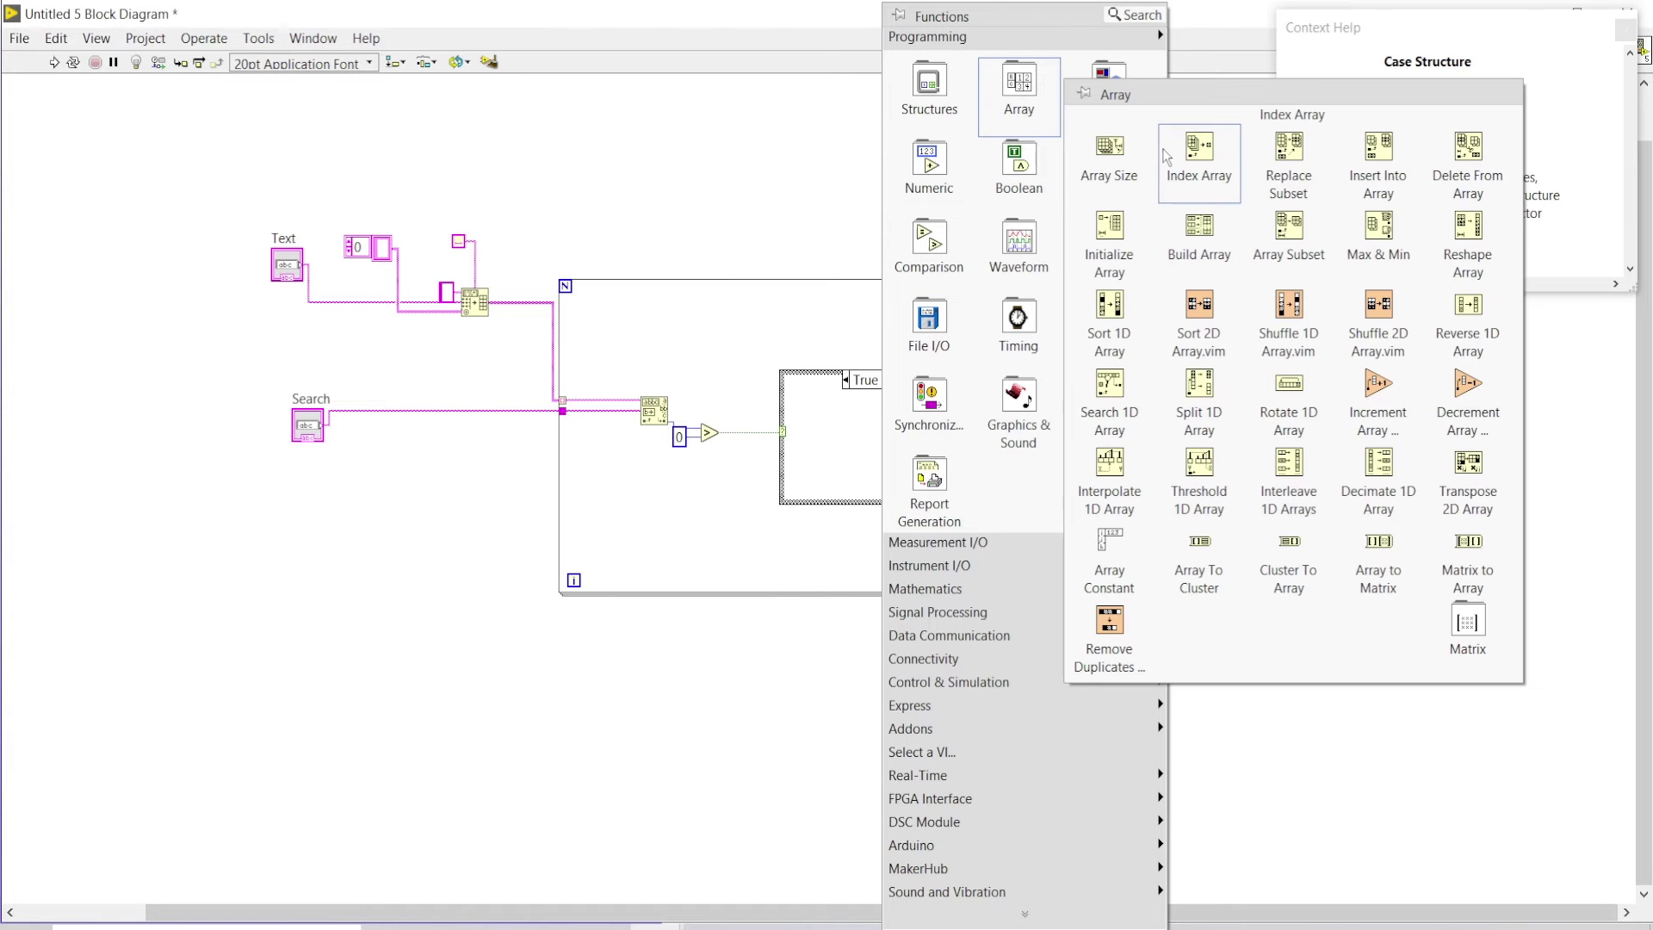
pyautogui.click(1199, 233)
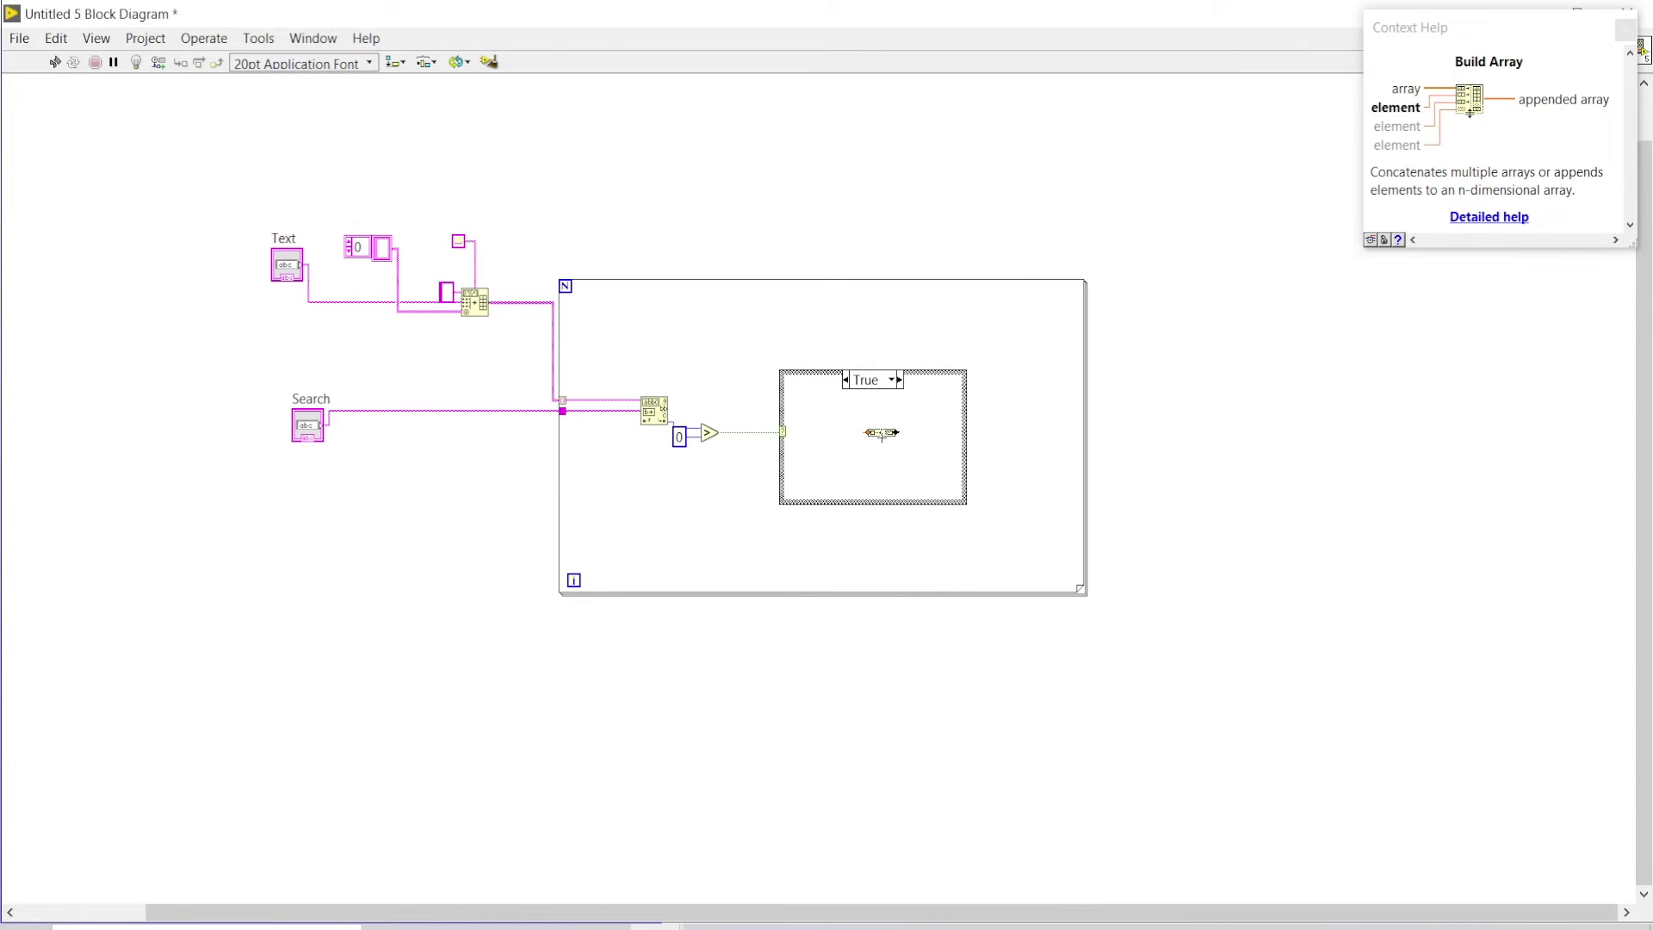
pyautogui.click(882, 433)
pyautogui.moveTo(881, 440)
pyautogui.mouseDown()
pyautogui.moveTo(882, 454)
pyautogui.moveTo(883, 434)
pyautogui.mouseUp()
pyautogui.moveTo(883, 435); pyautogui.dragTo(883, 444)
# Wire the word into Build Array and its output to the loop's right edge
pyautogui.click(567, 401)
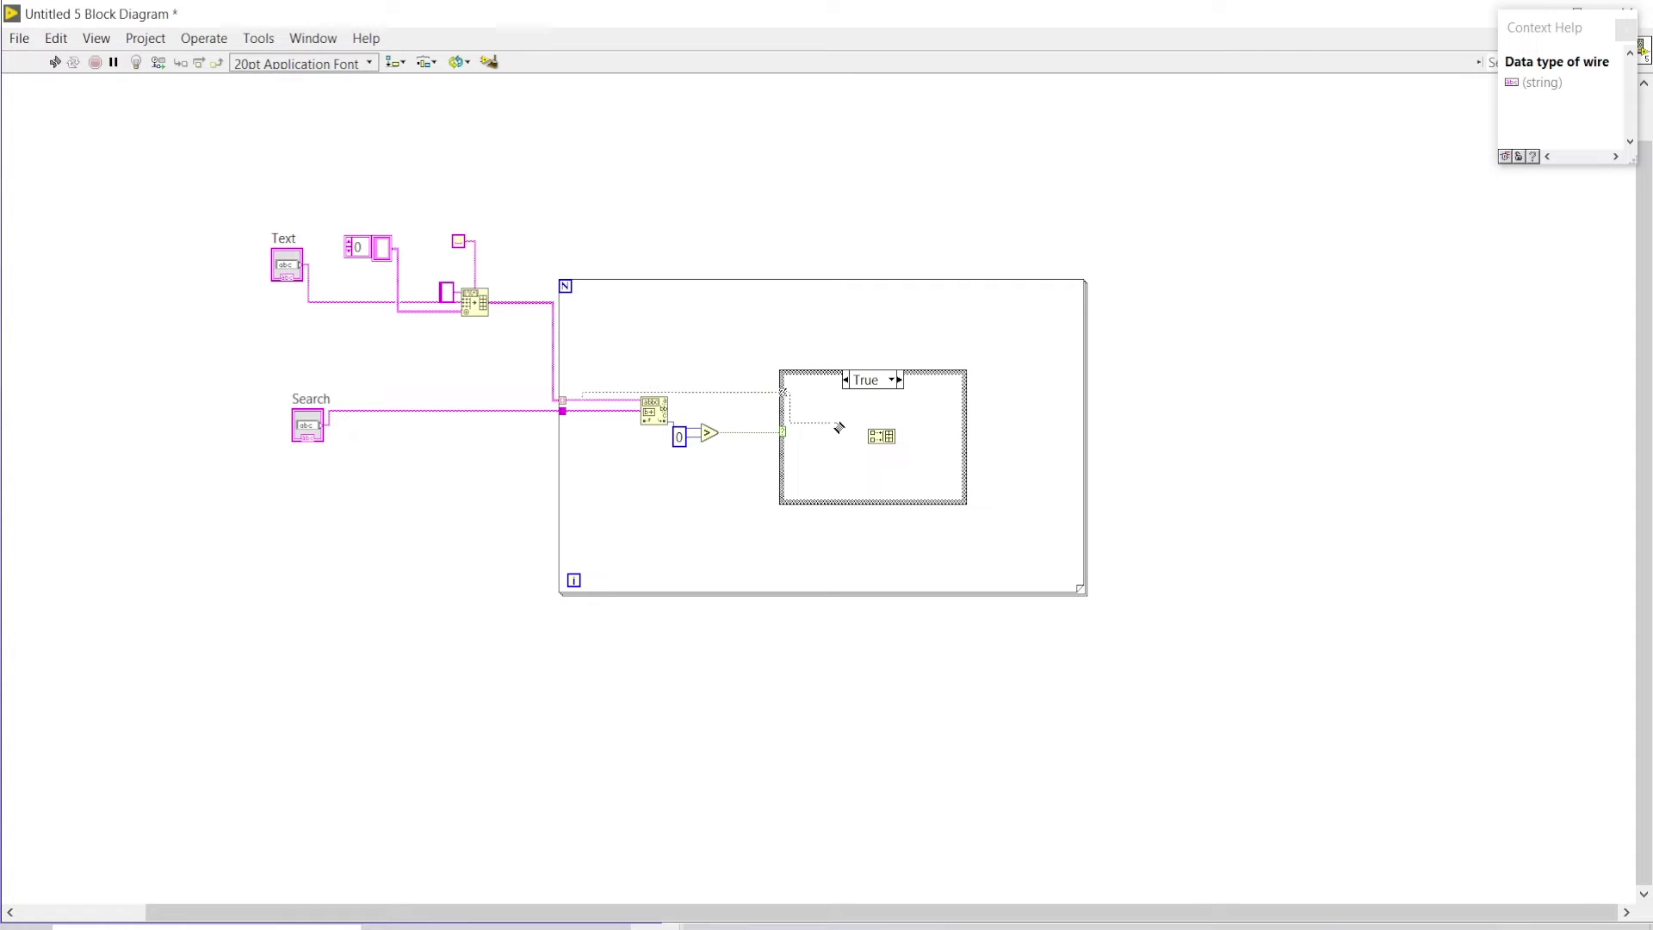
pyautogui.click(867, 434)
pyautogui.click(896, 437)
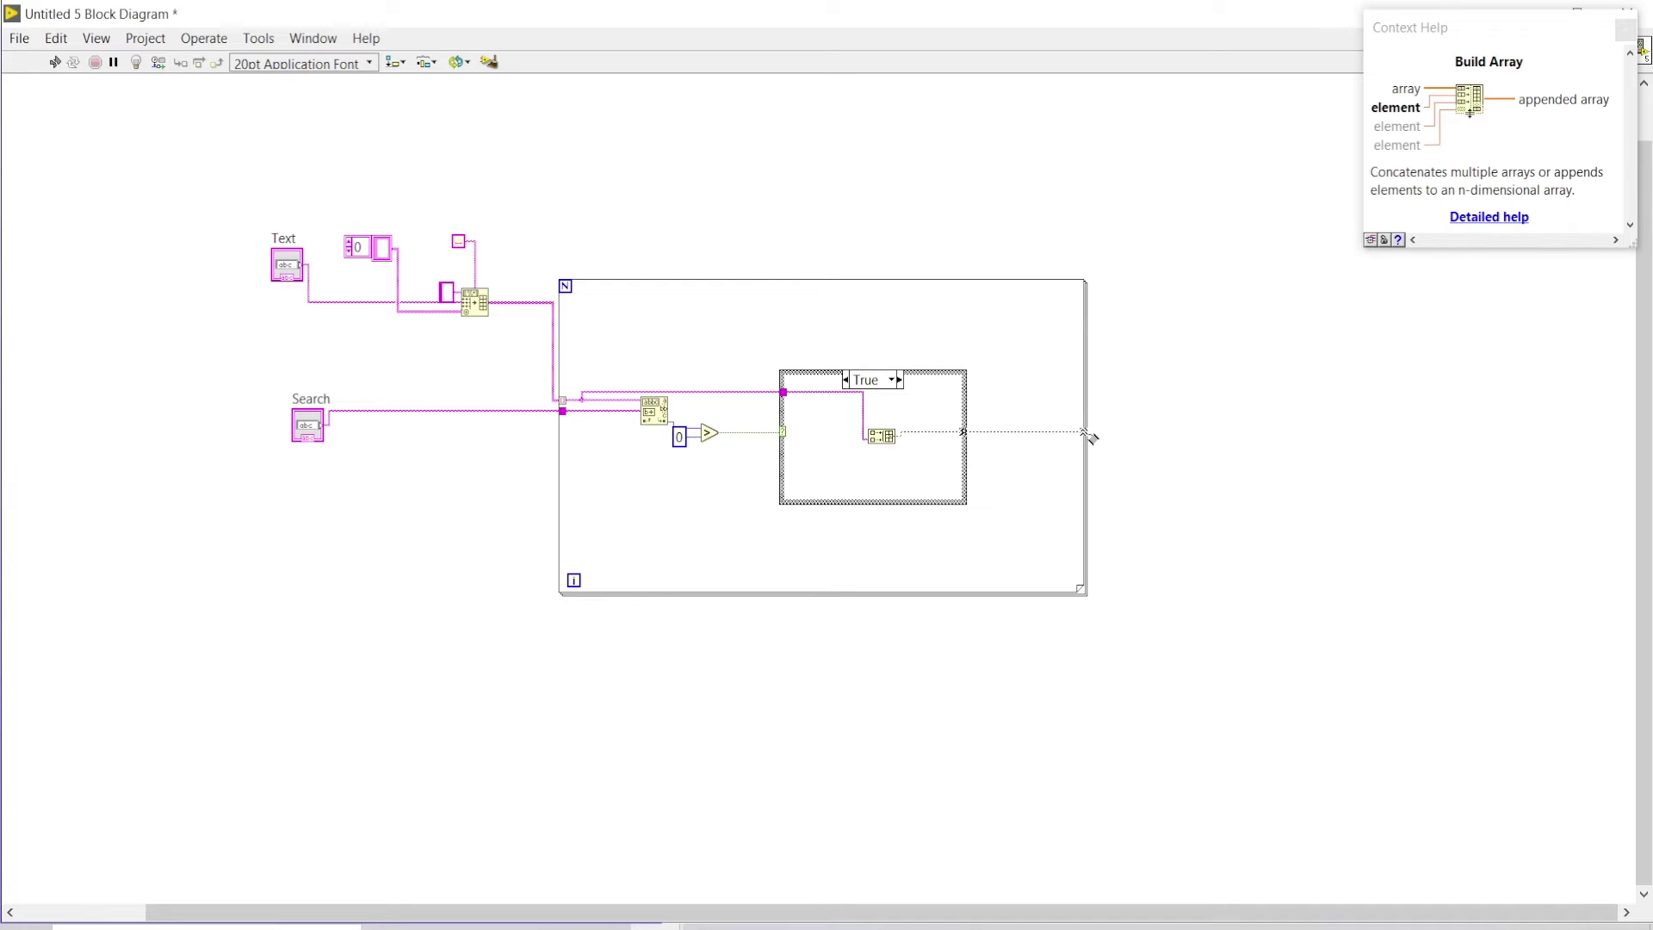
pyautogui.click(1091, 438)
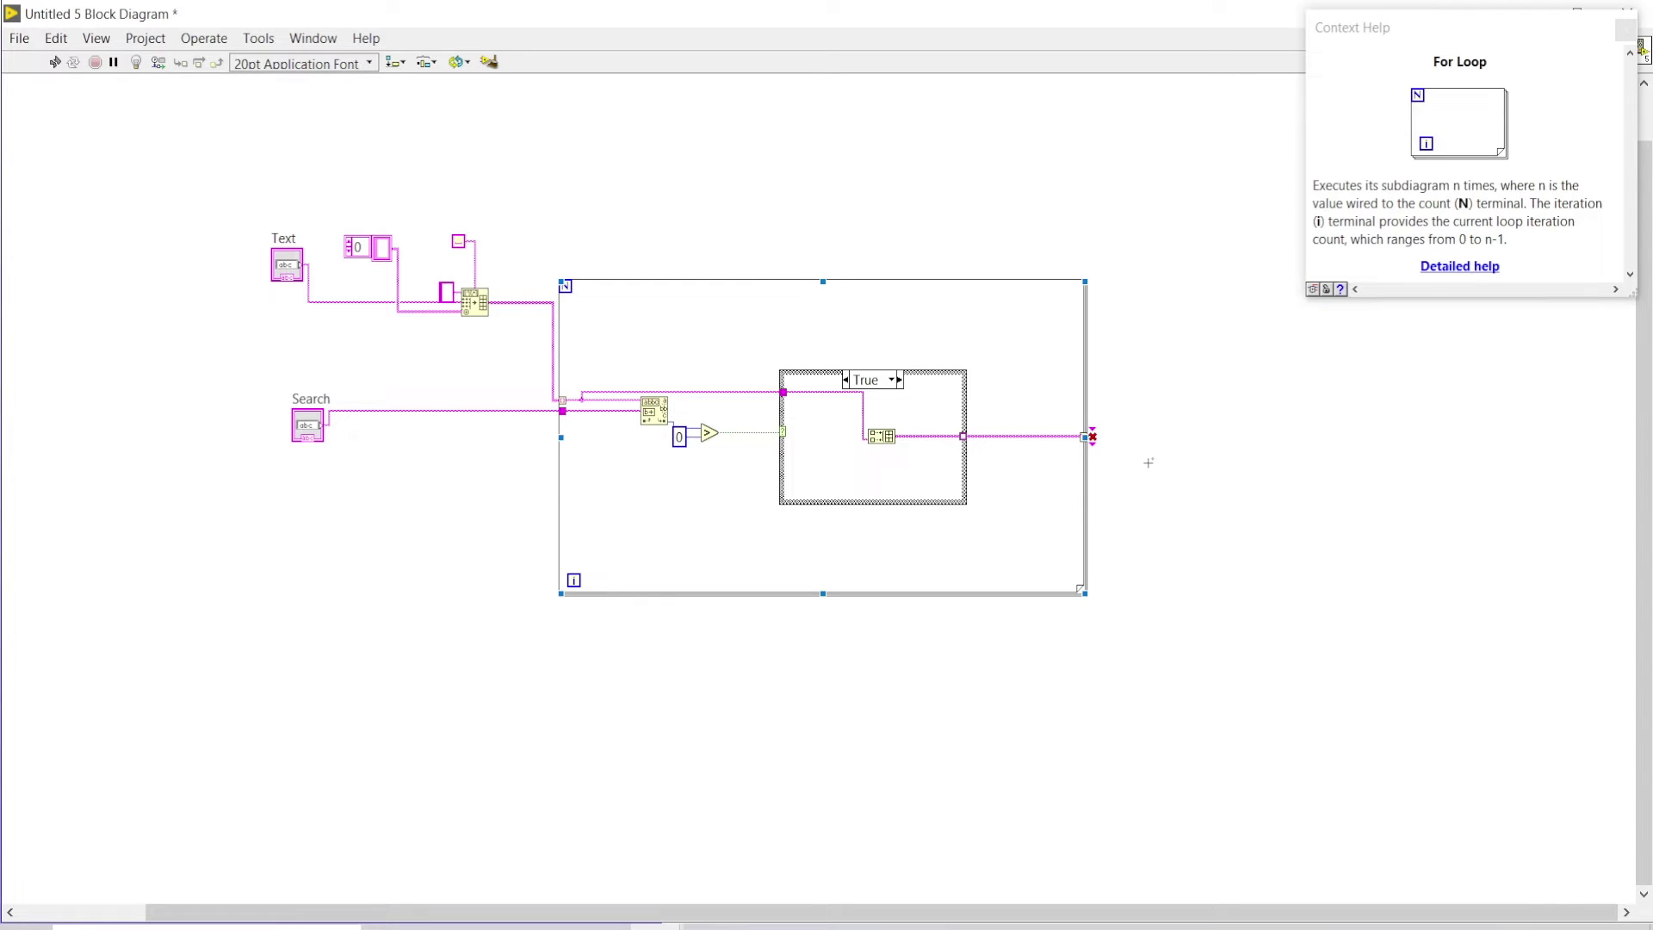
# Make the output tunnel a constant-initialized shift register feeding Build Array
pyautogui.rightClick(1087, 439)
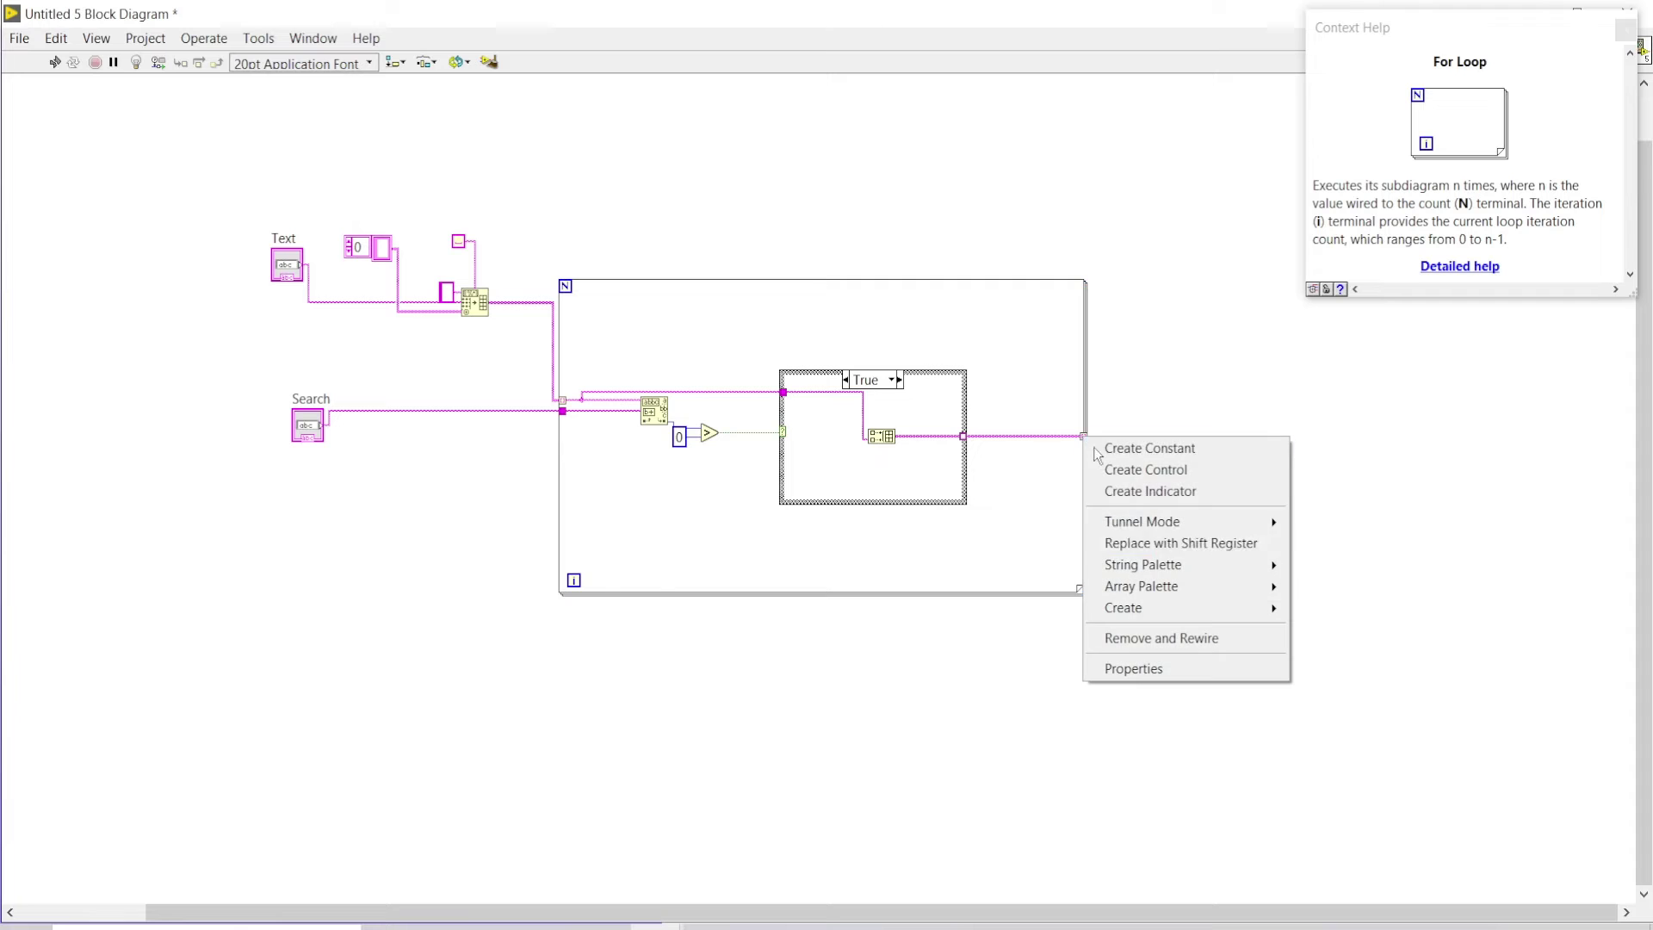
pyautogui.click(1161, 545)
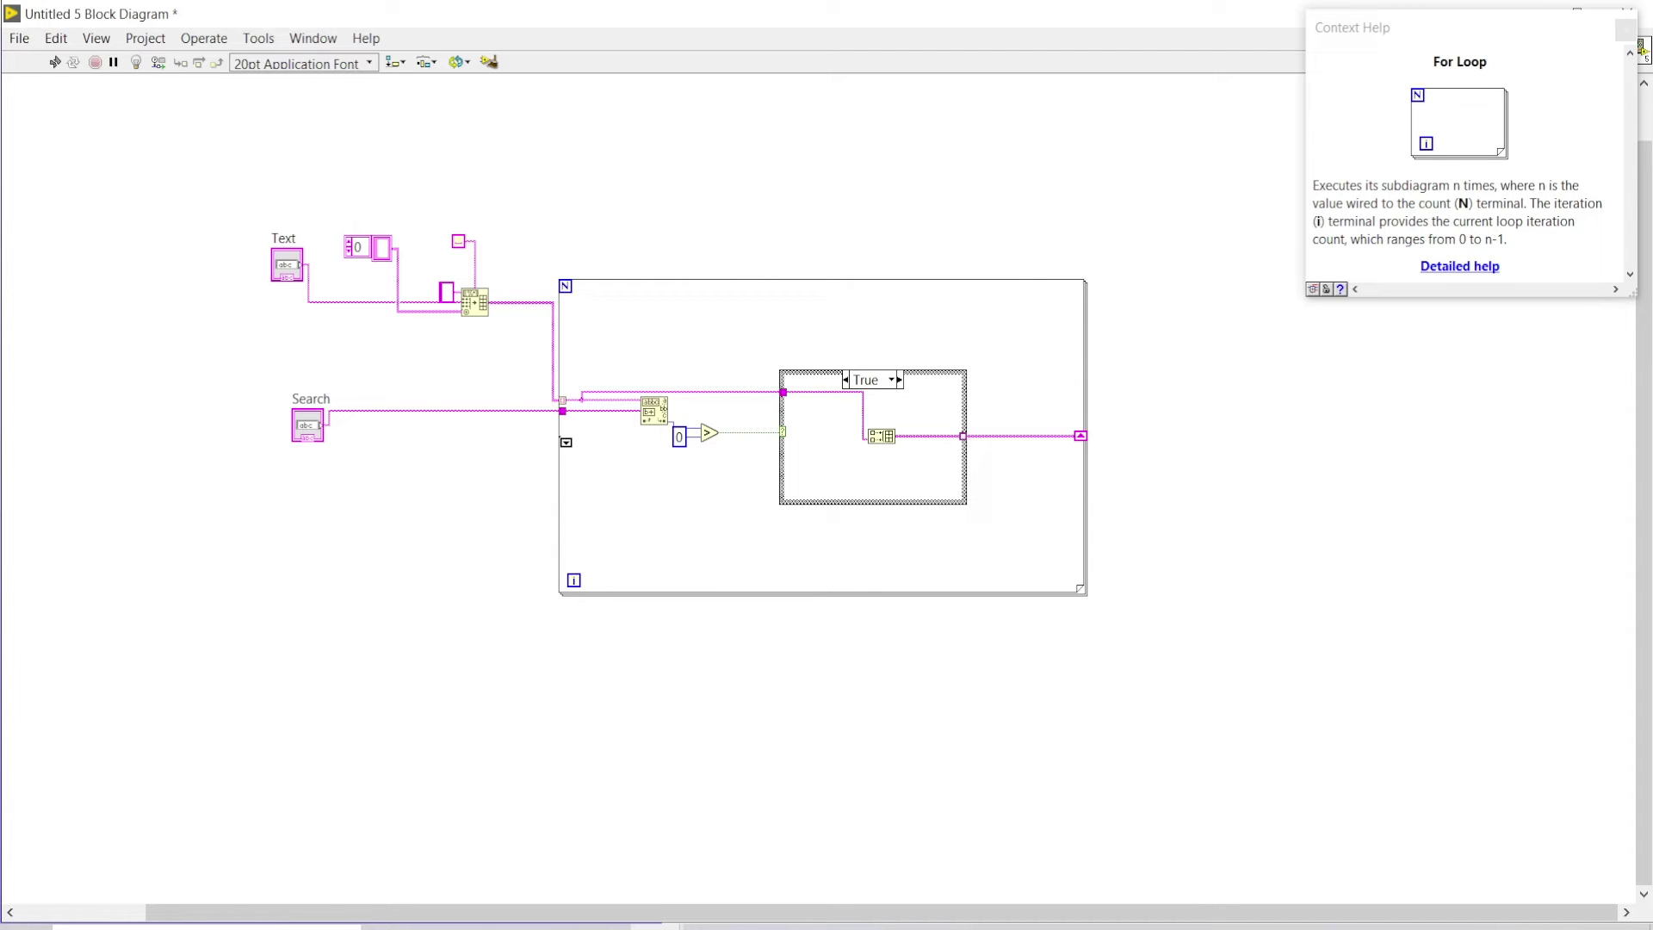
pyautogui.rightClick(565, 436)
pyautogui.click(608, 452)
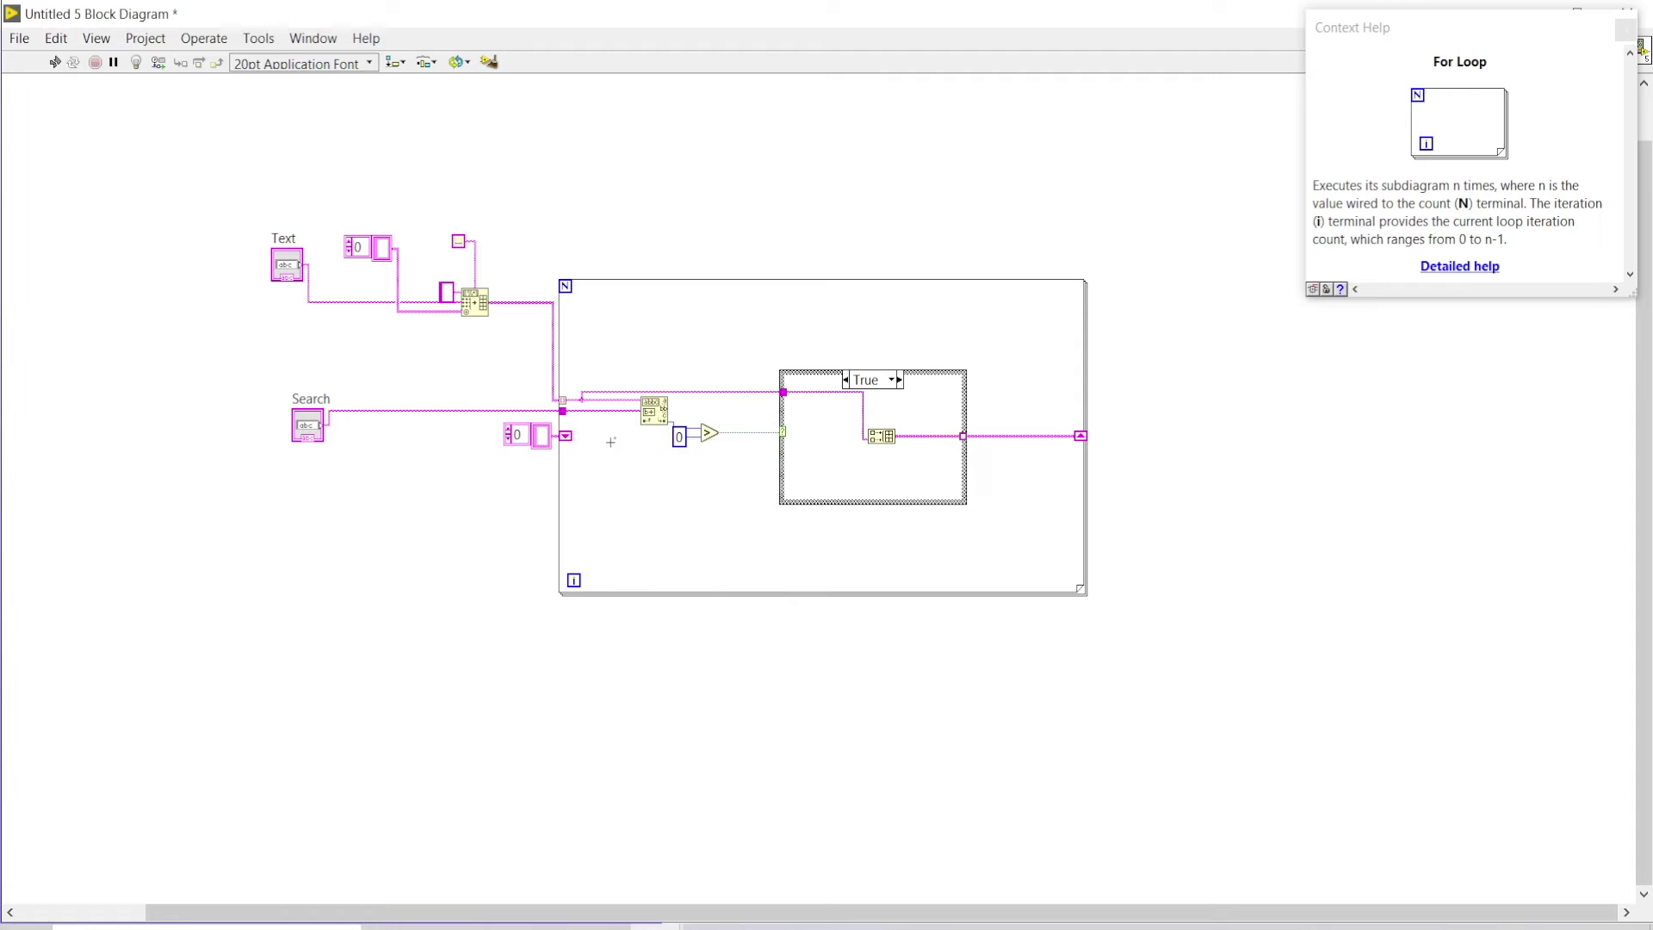
pyautogui.click(566, 435)
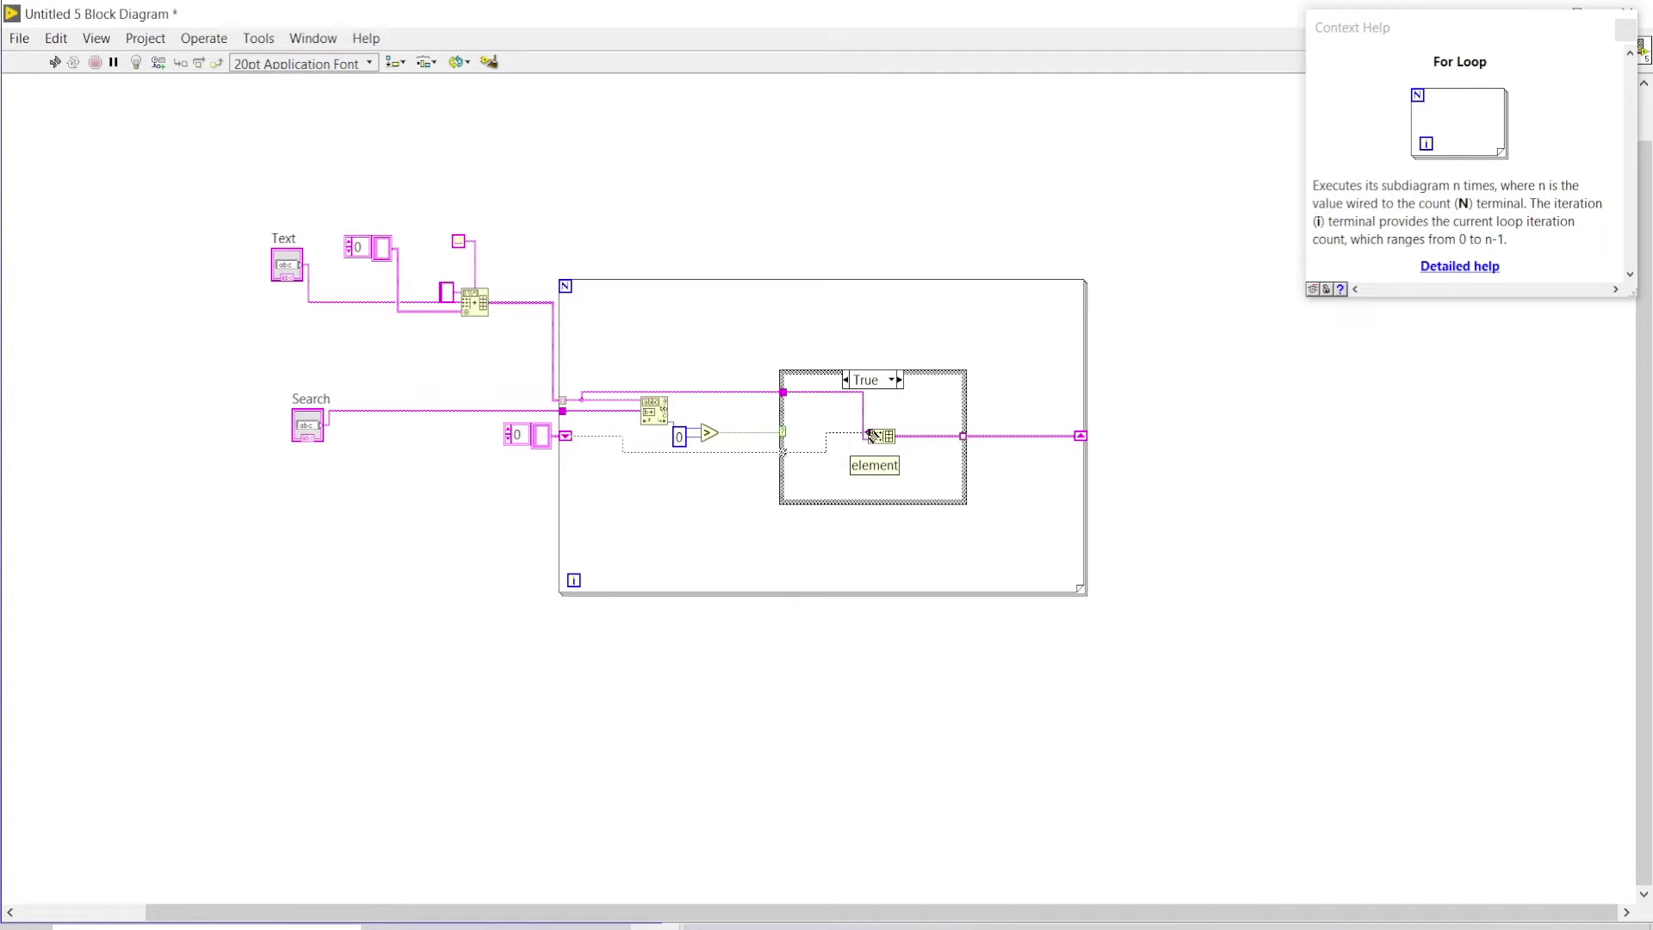
pyautogui.click(874, 437)
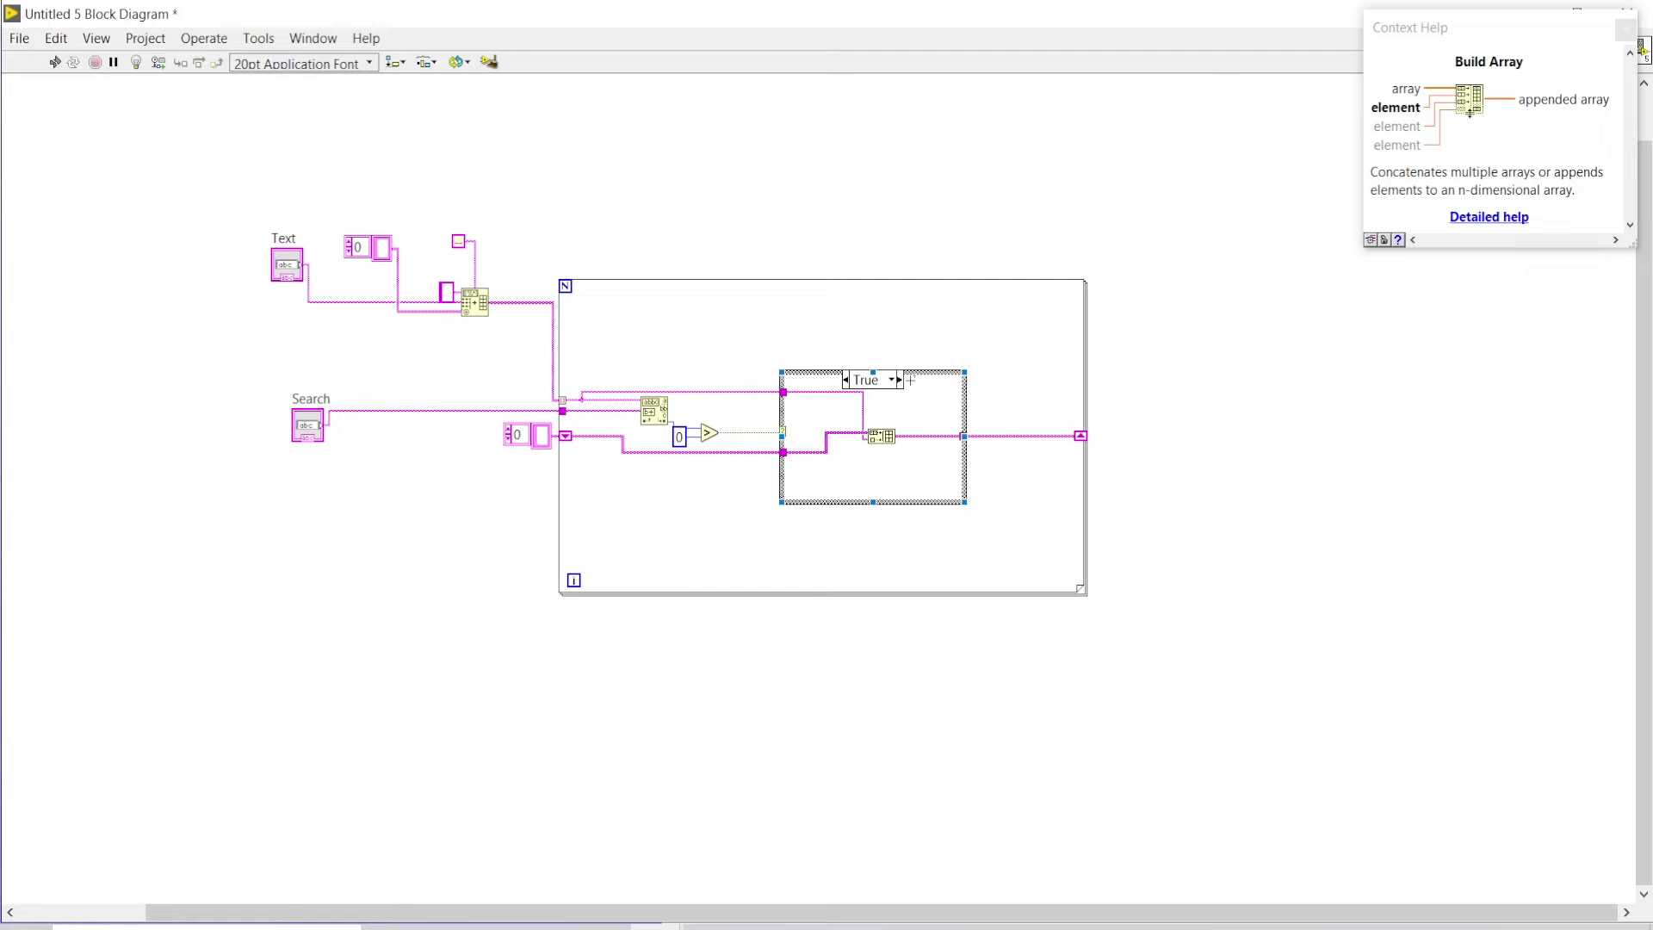
# Pass the accumulated array straight through the False case
pyautogui.click(900, 382)
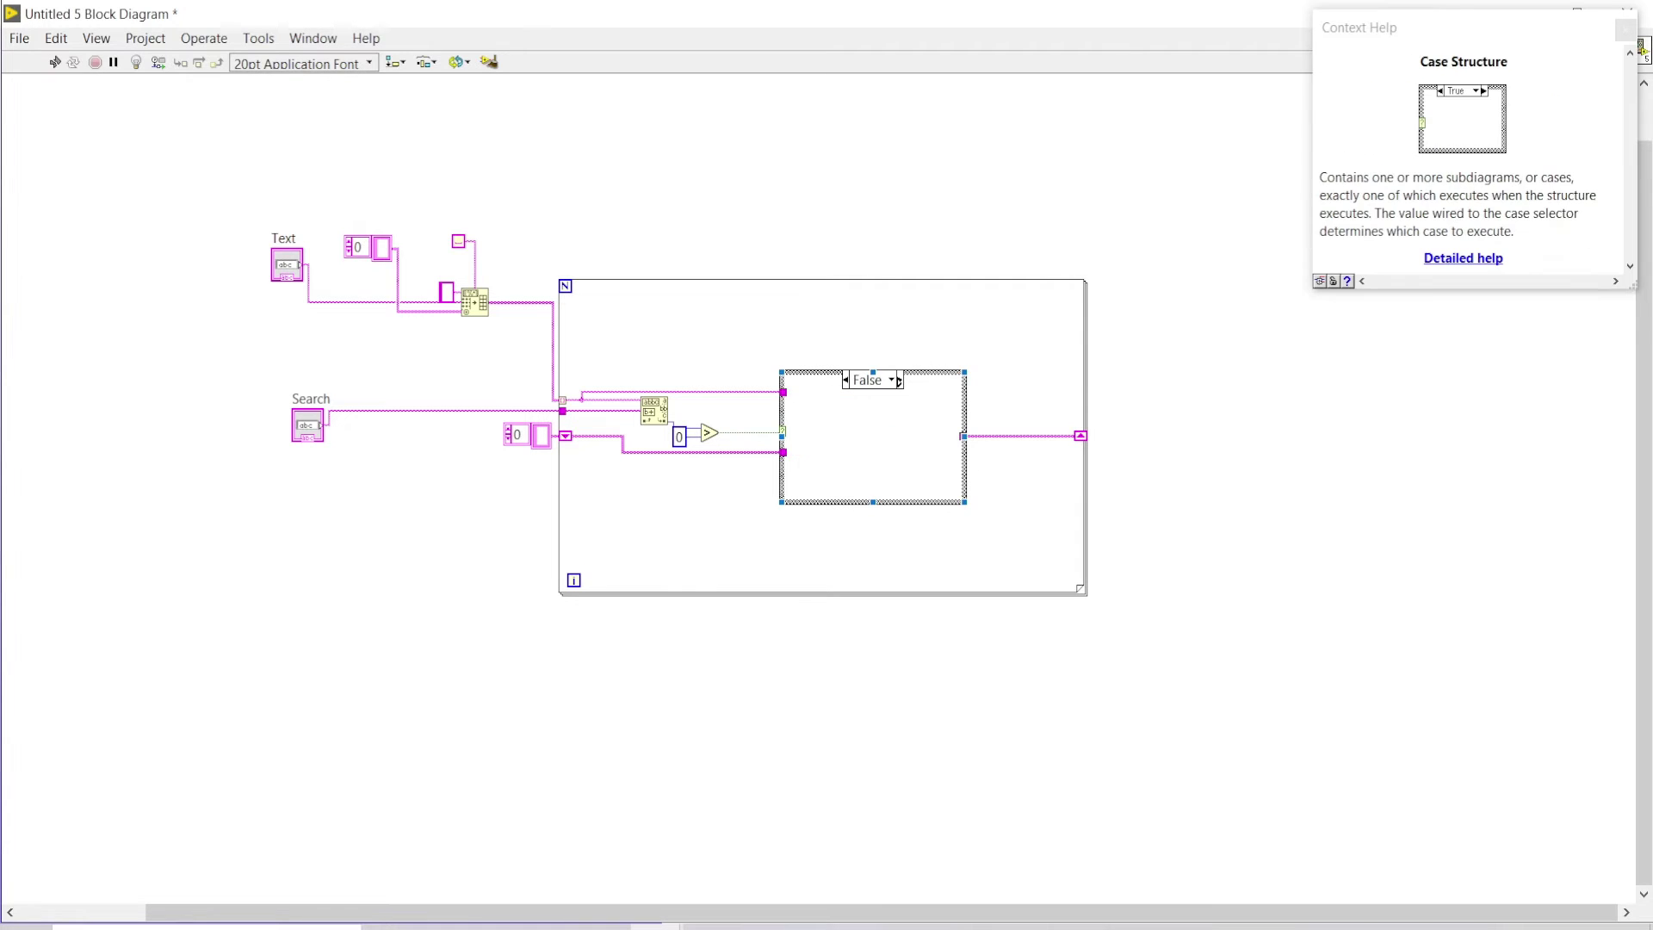
pyautogui.click(785, 451)
pyautogui.click(960, 438)
pyautogui.click(961, 439)
pyautogui.click(899, 379)
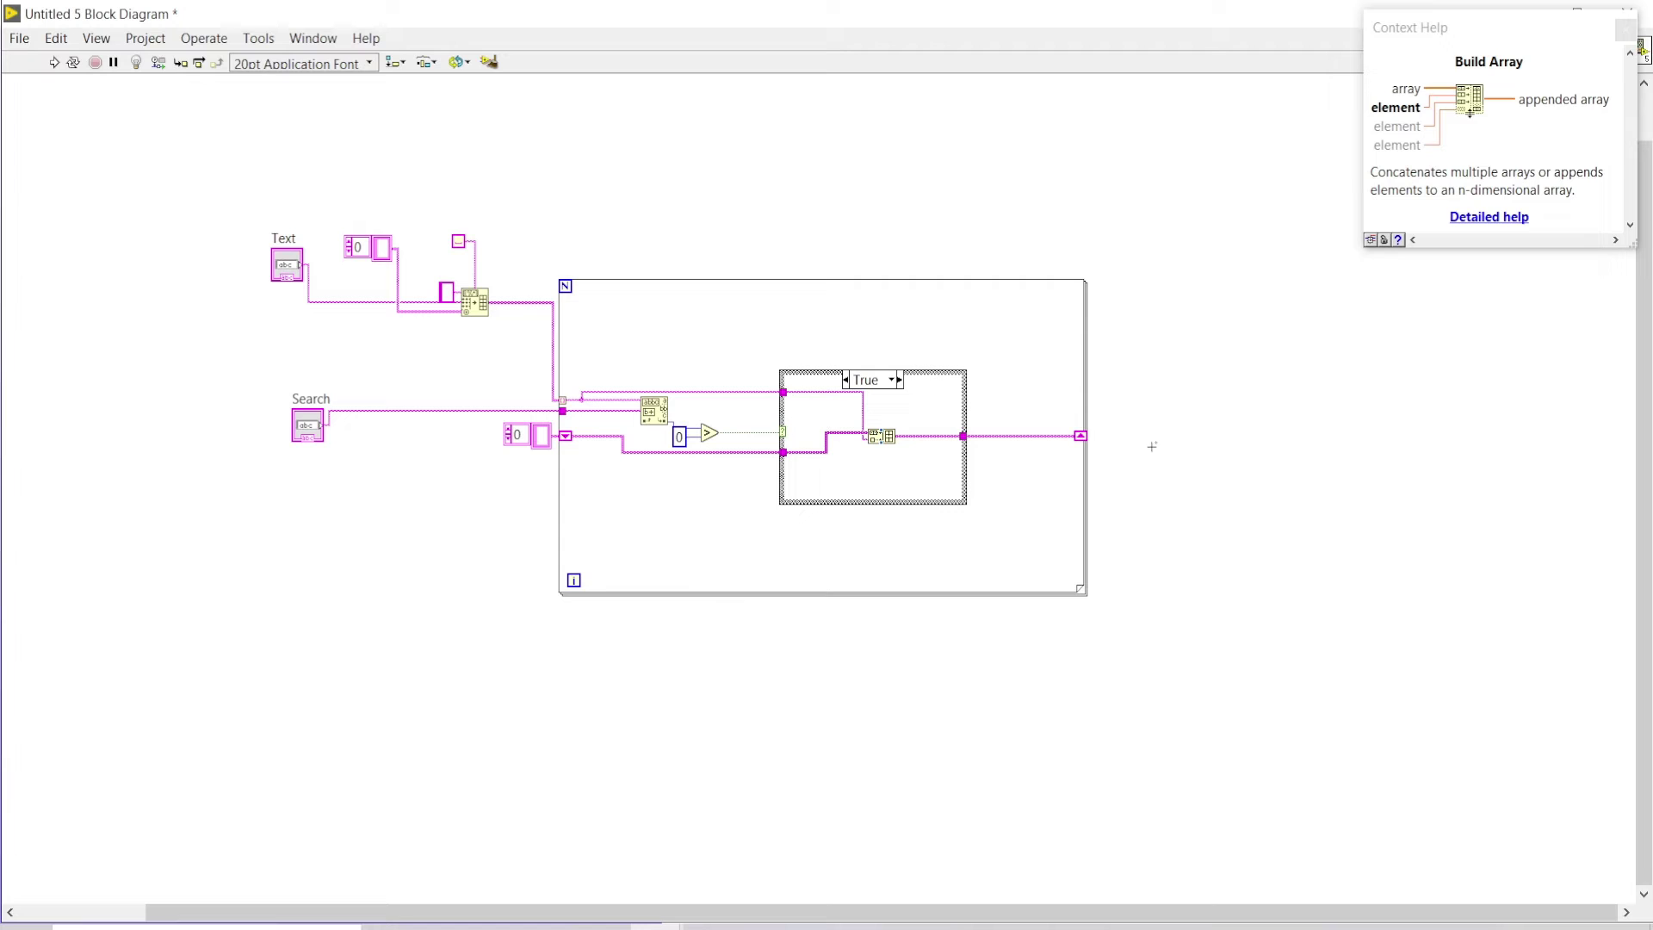
# Create an Array indicator from the loop output and show it on the front panel
pyautogui.rightClick(1086, 436)
pyautogui.moveTo(1138, 691)
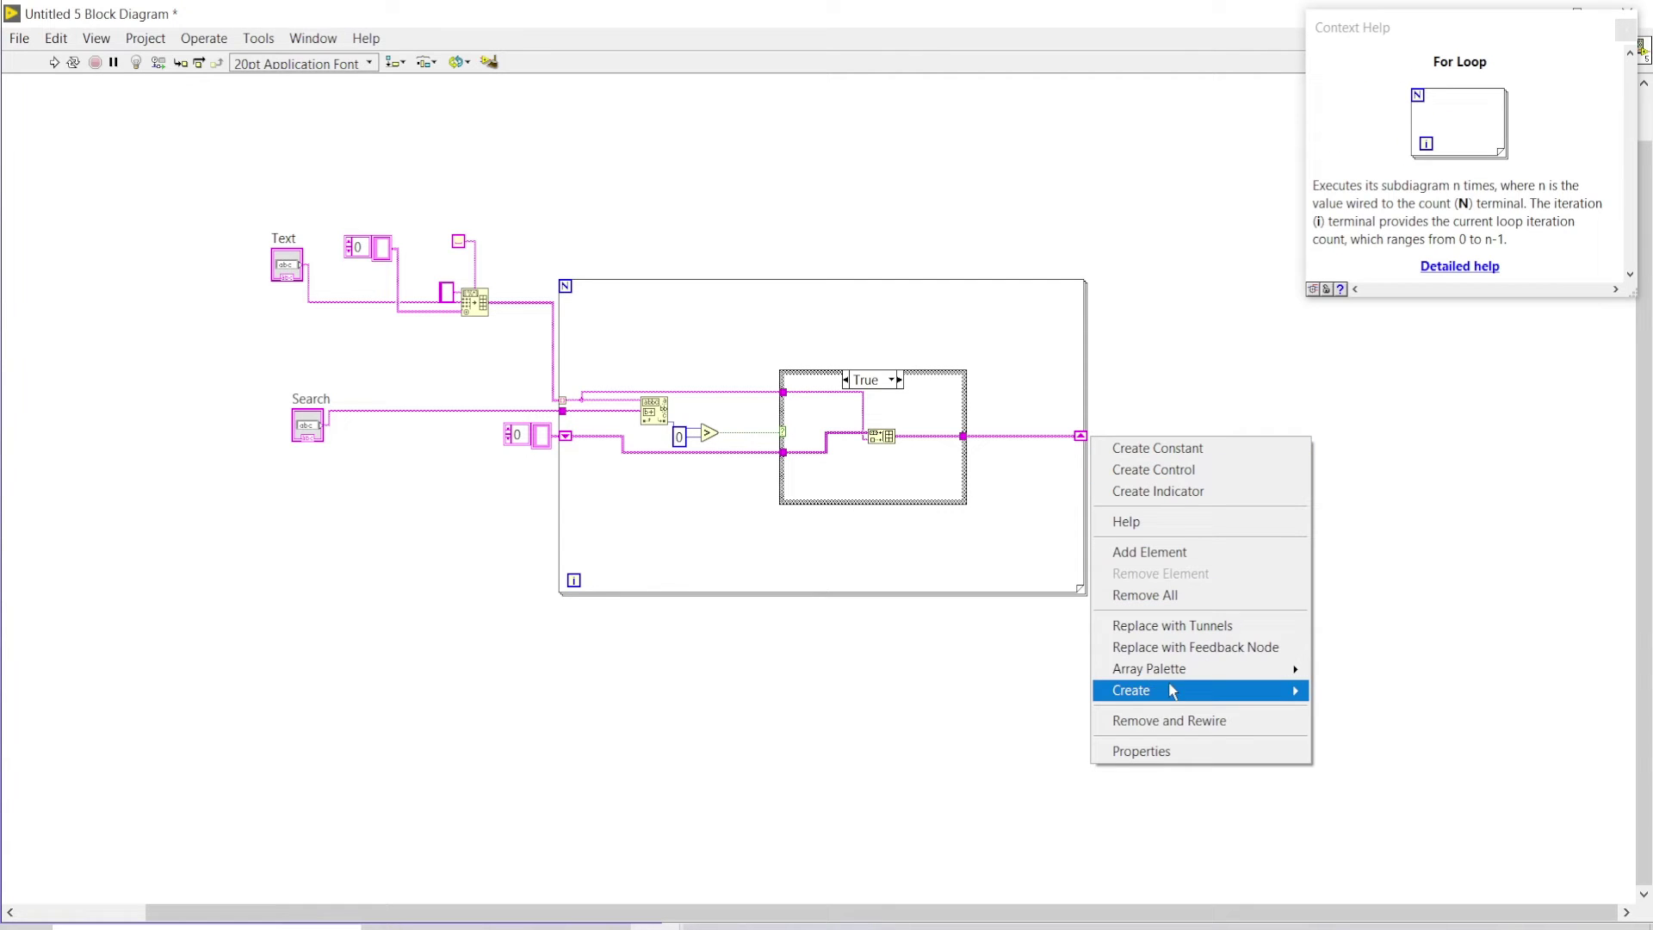
pyautogui.click(1355, 732)
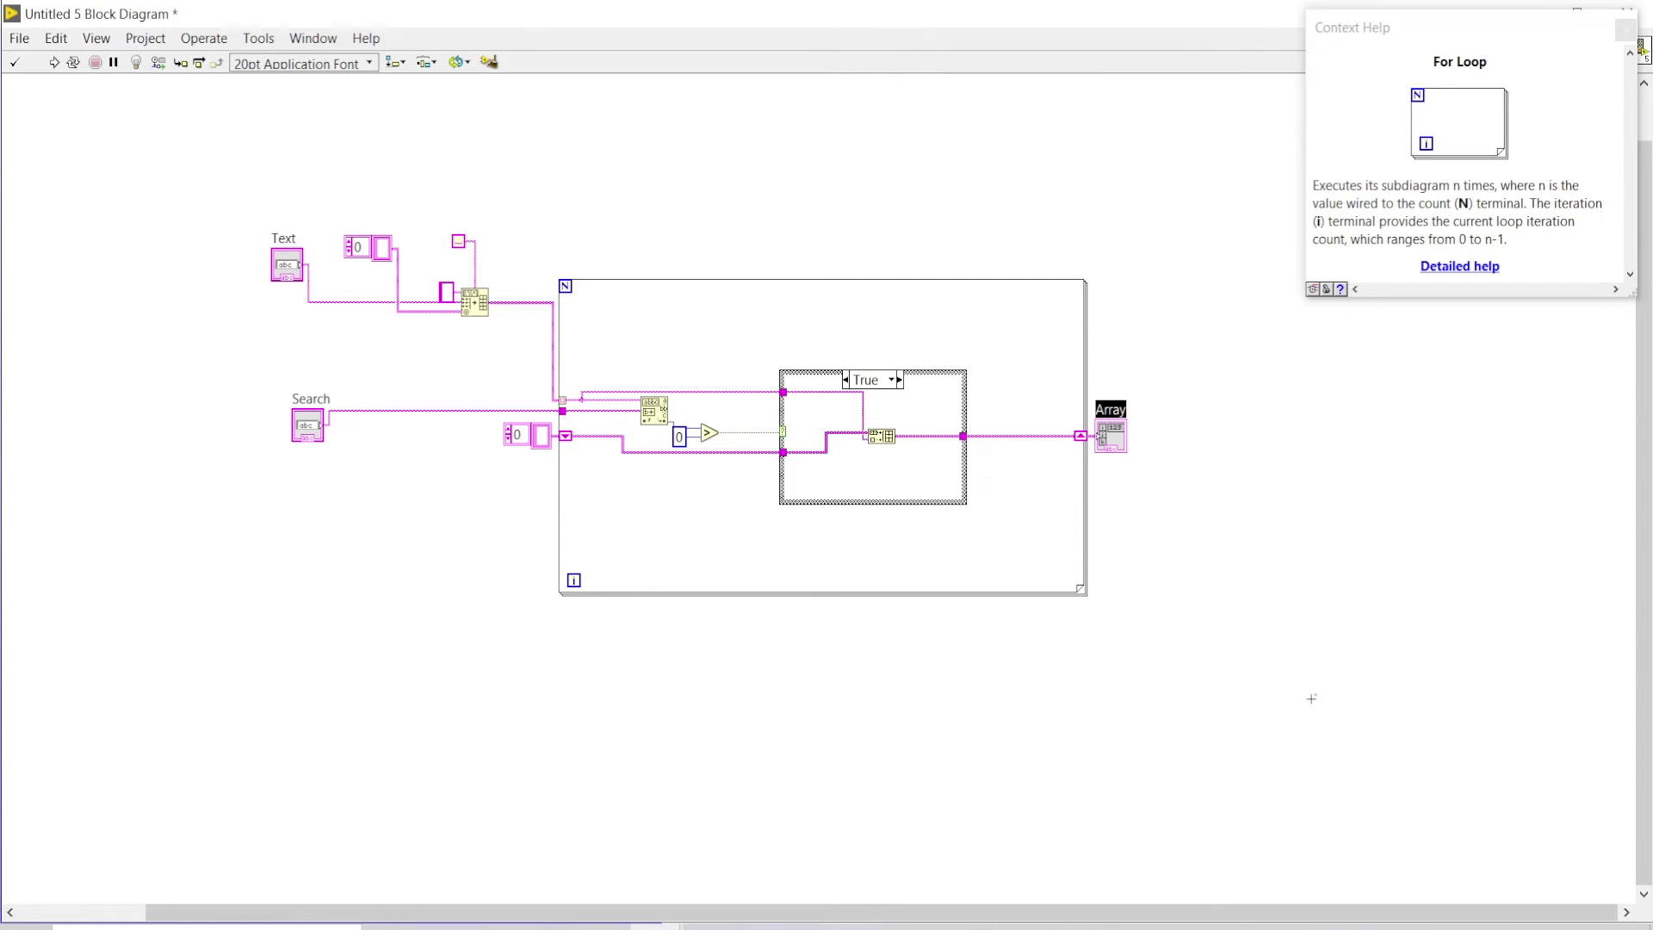
pyautogui.doubleClick(1112, 435)
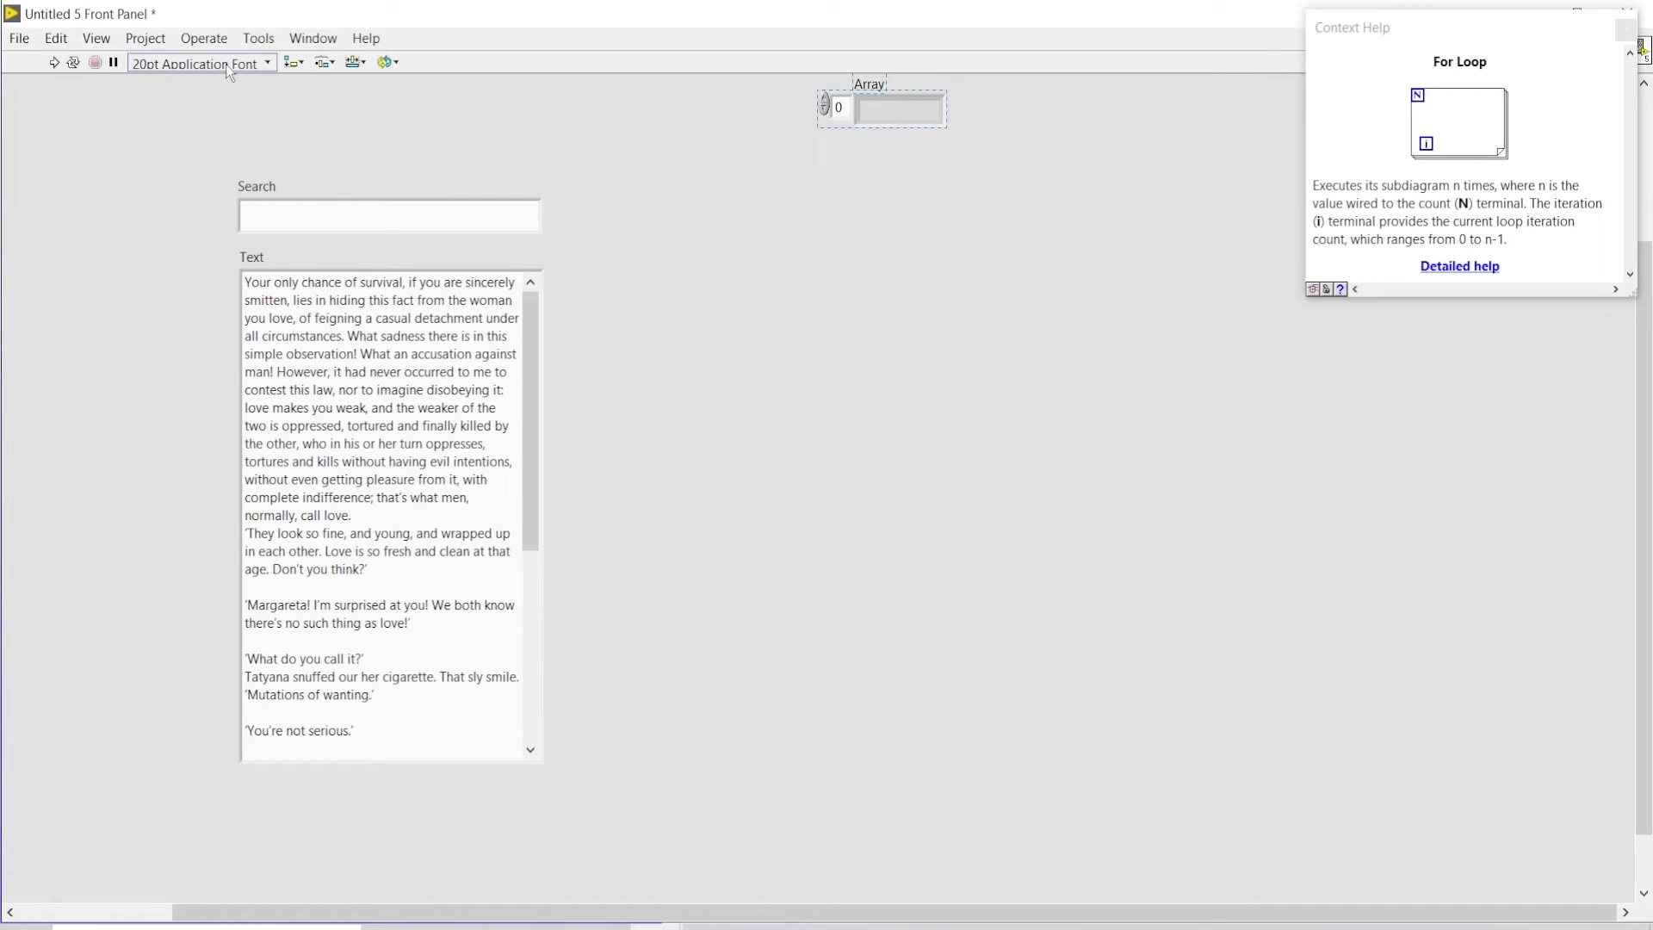
# Run a search for 'you' and stretch the Array indicator taller to show the matches
pyautogui.click(335, 210)
pyautogui.write('you')
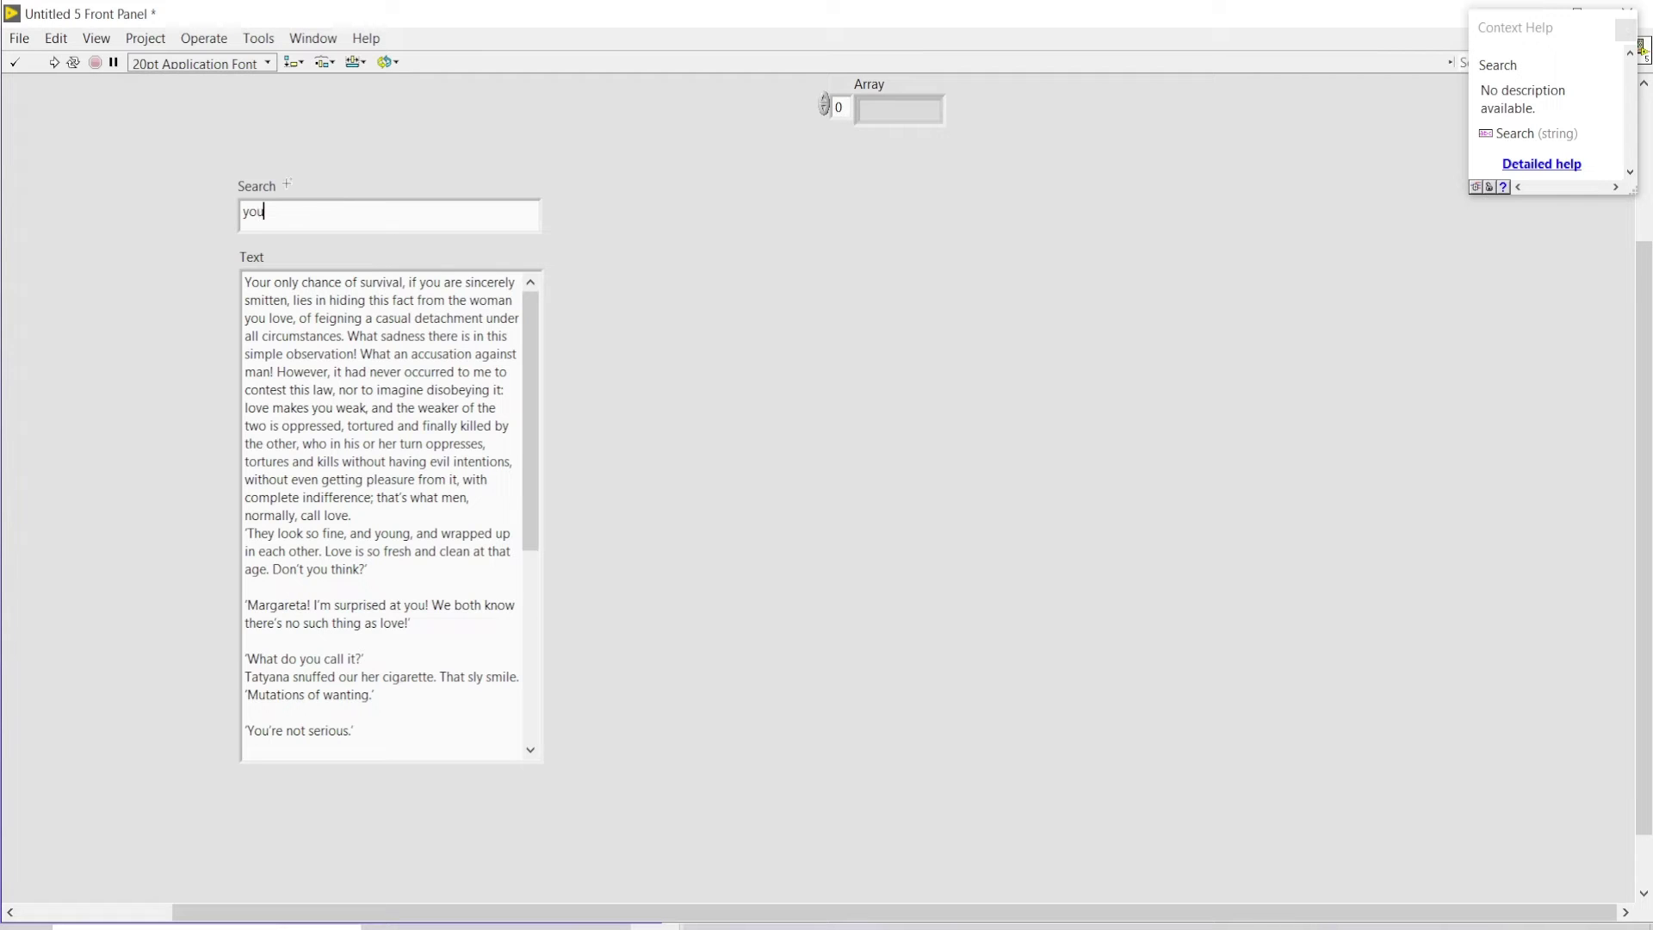
pyautogui.click(54, 62)
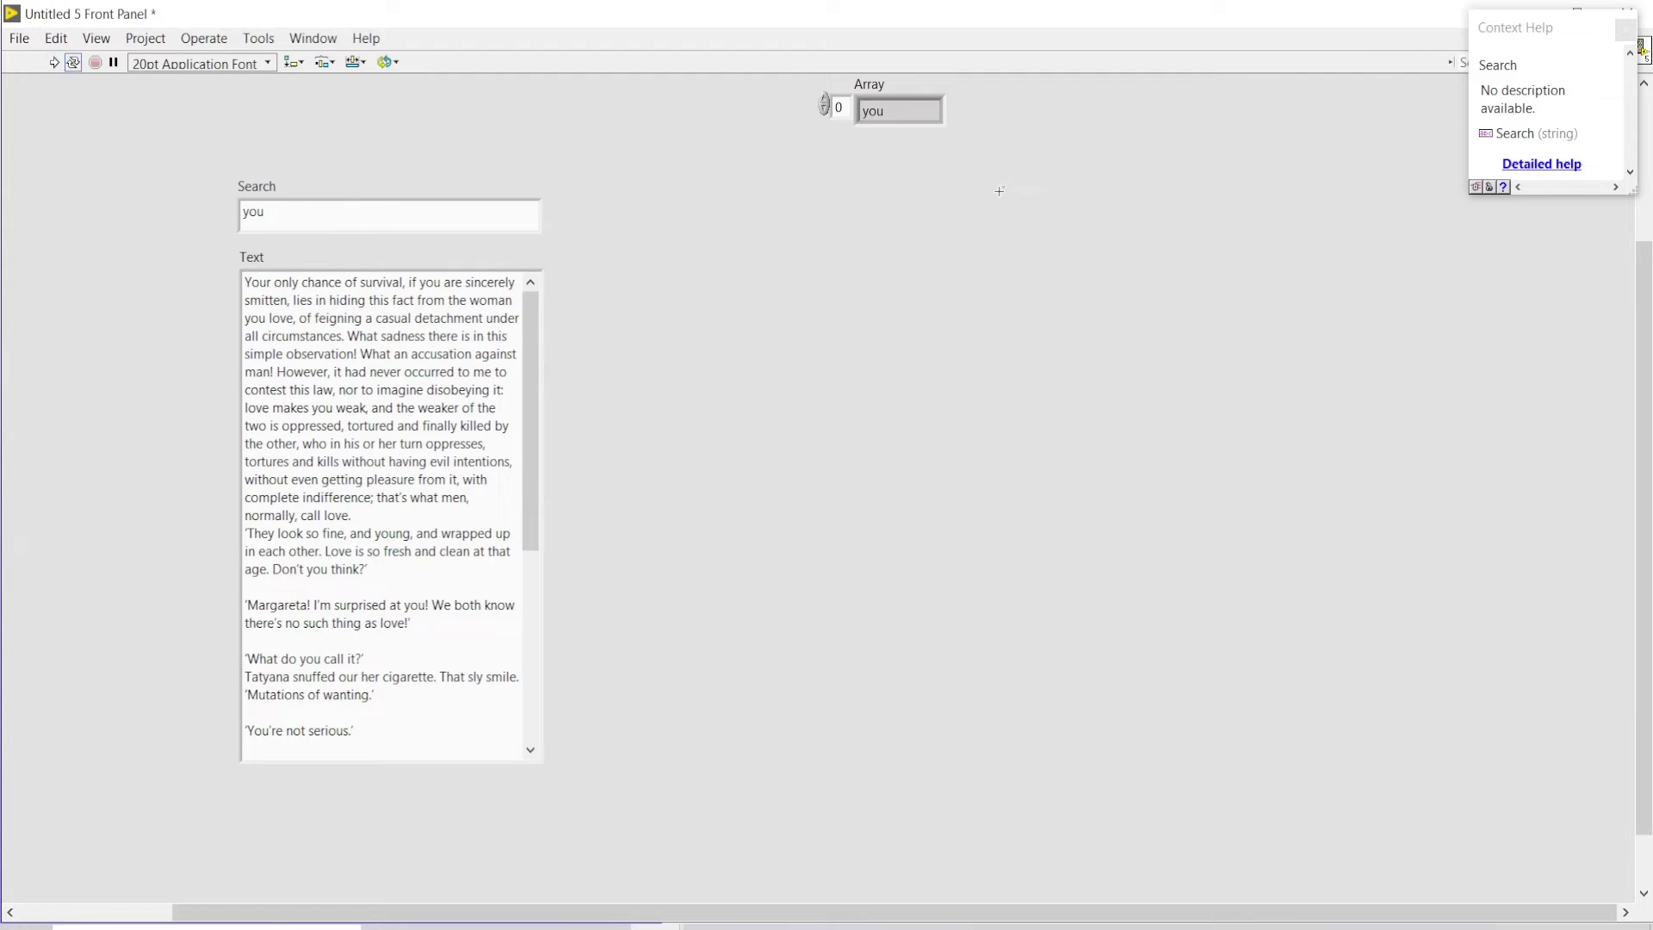
pyautogui.moveTo(900, 123); pyautogui.dragTo(899, 380)
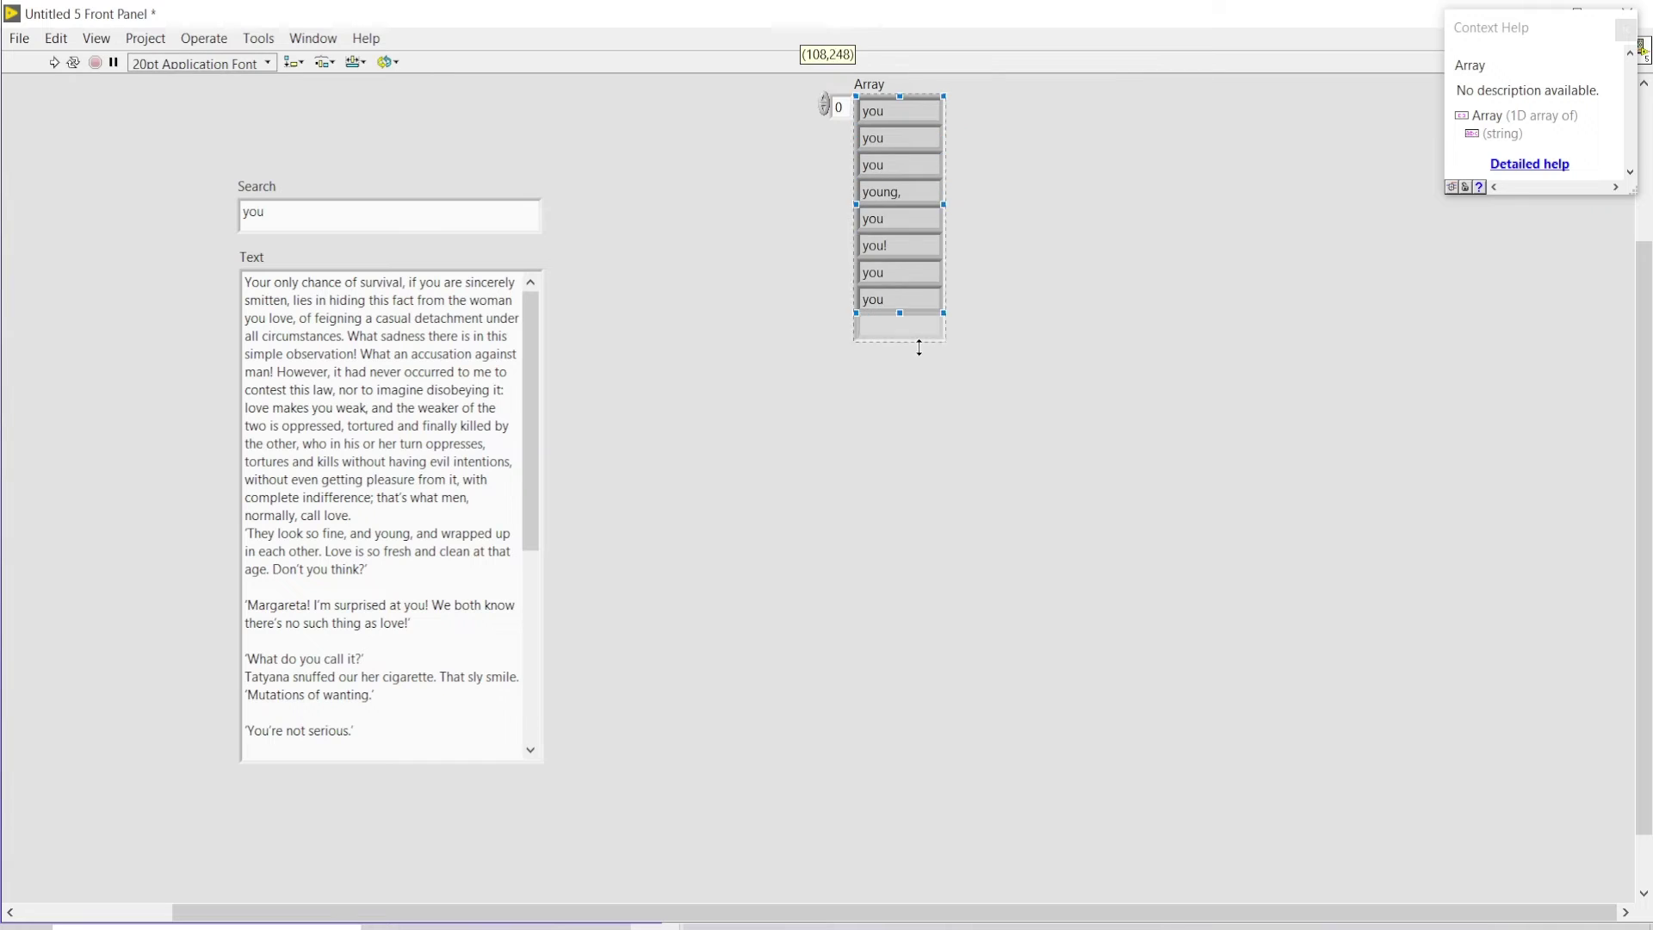
pyautogui.click(904, 298)
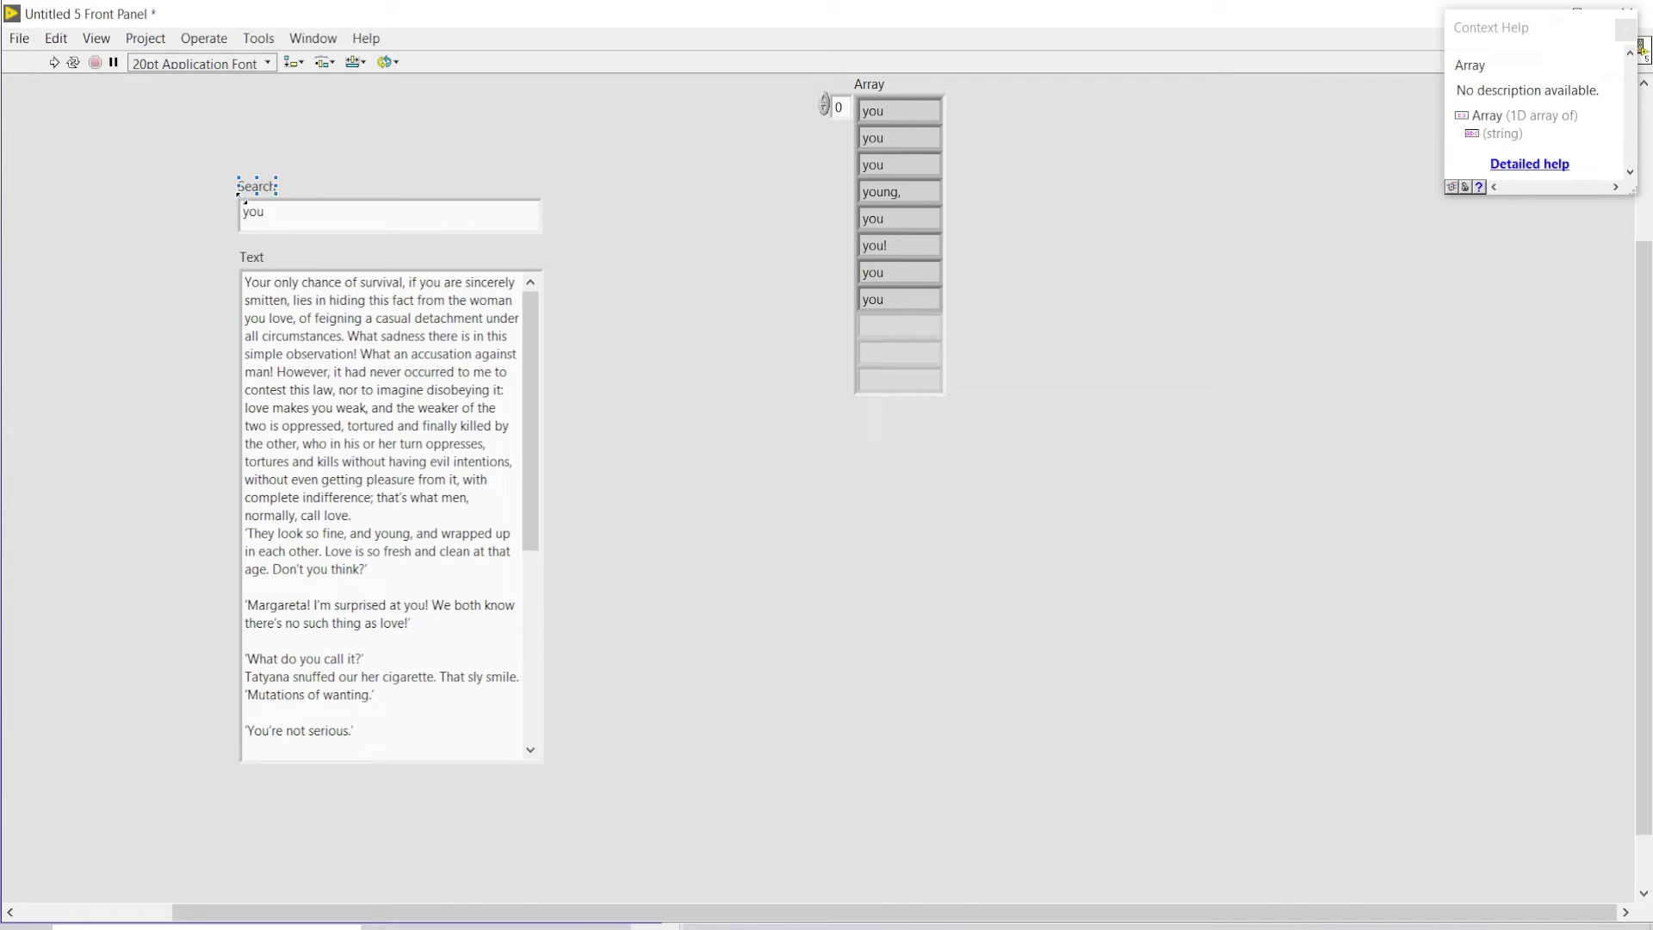
pyautogui.click(293, 213)
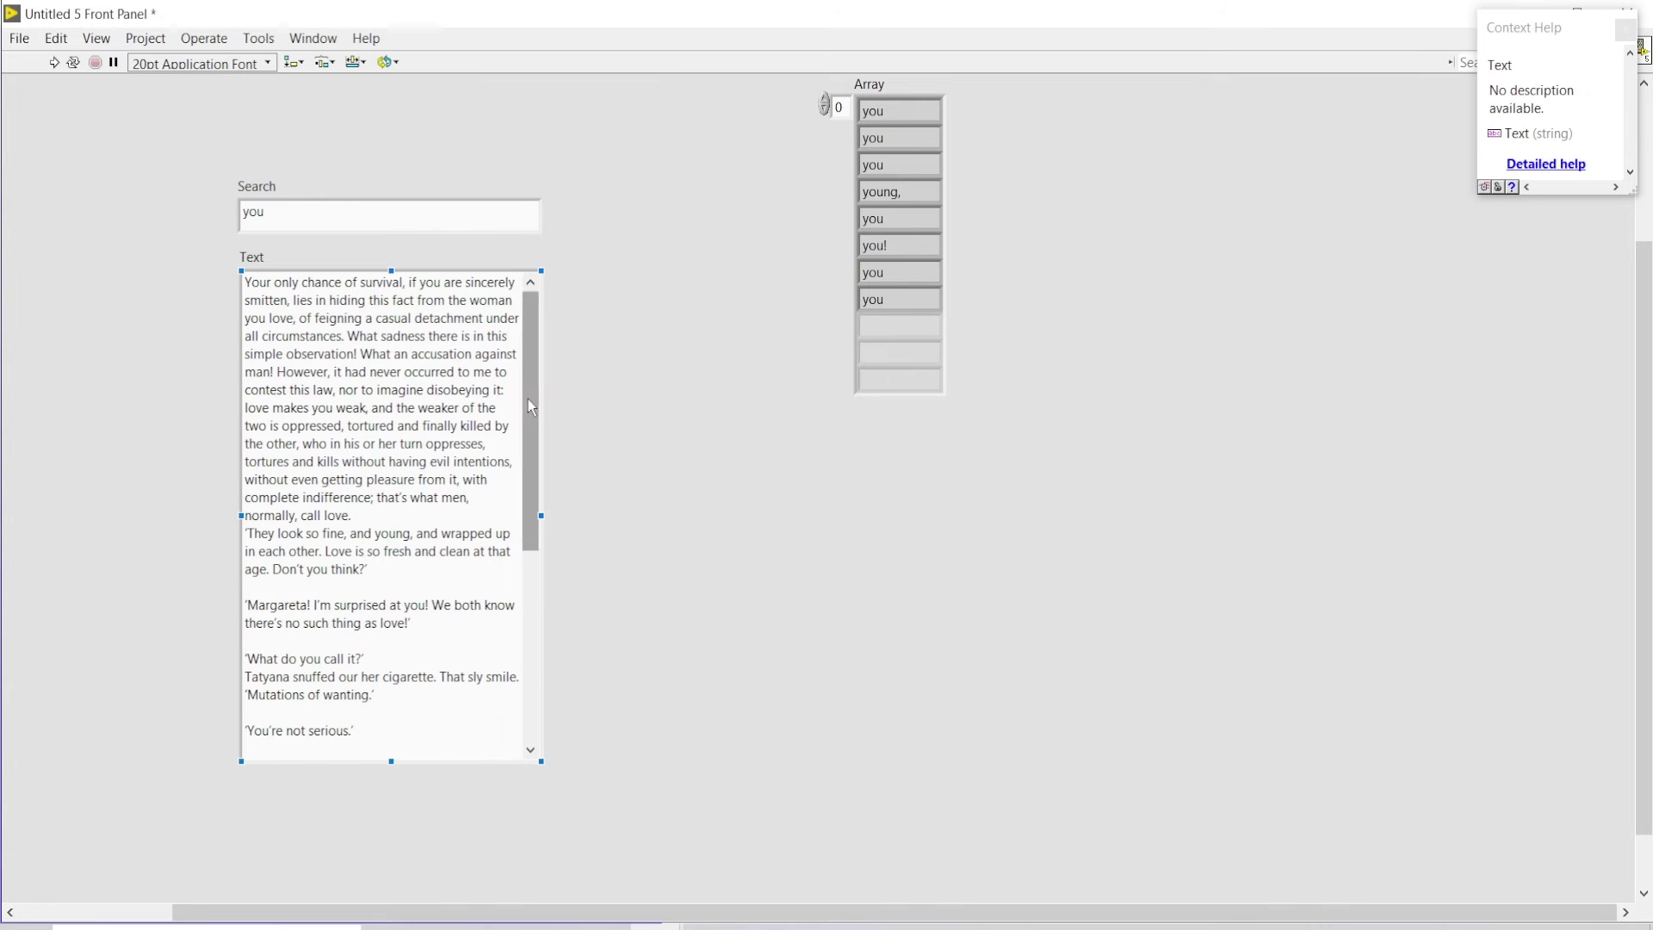
pyautogui.moveTo(528, 399); pyautogui.dragTo(529, 387)
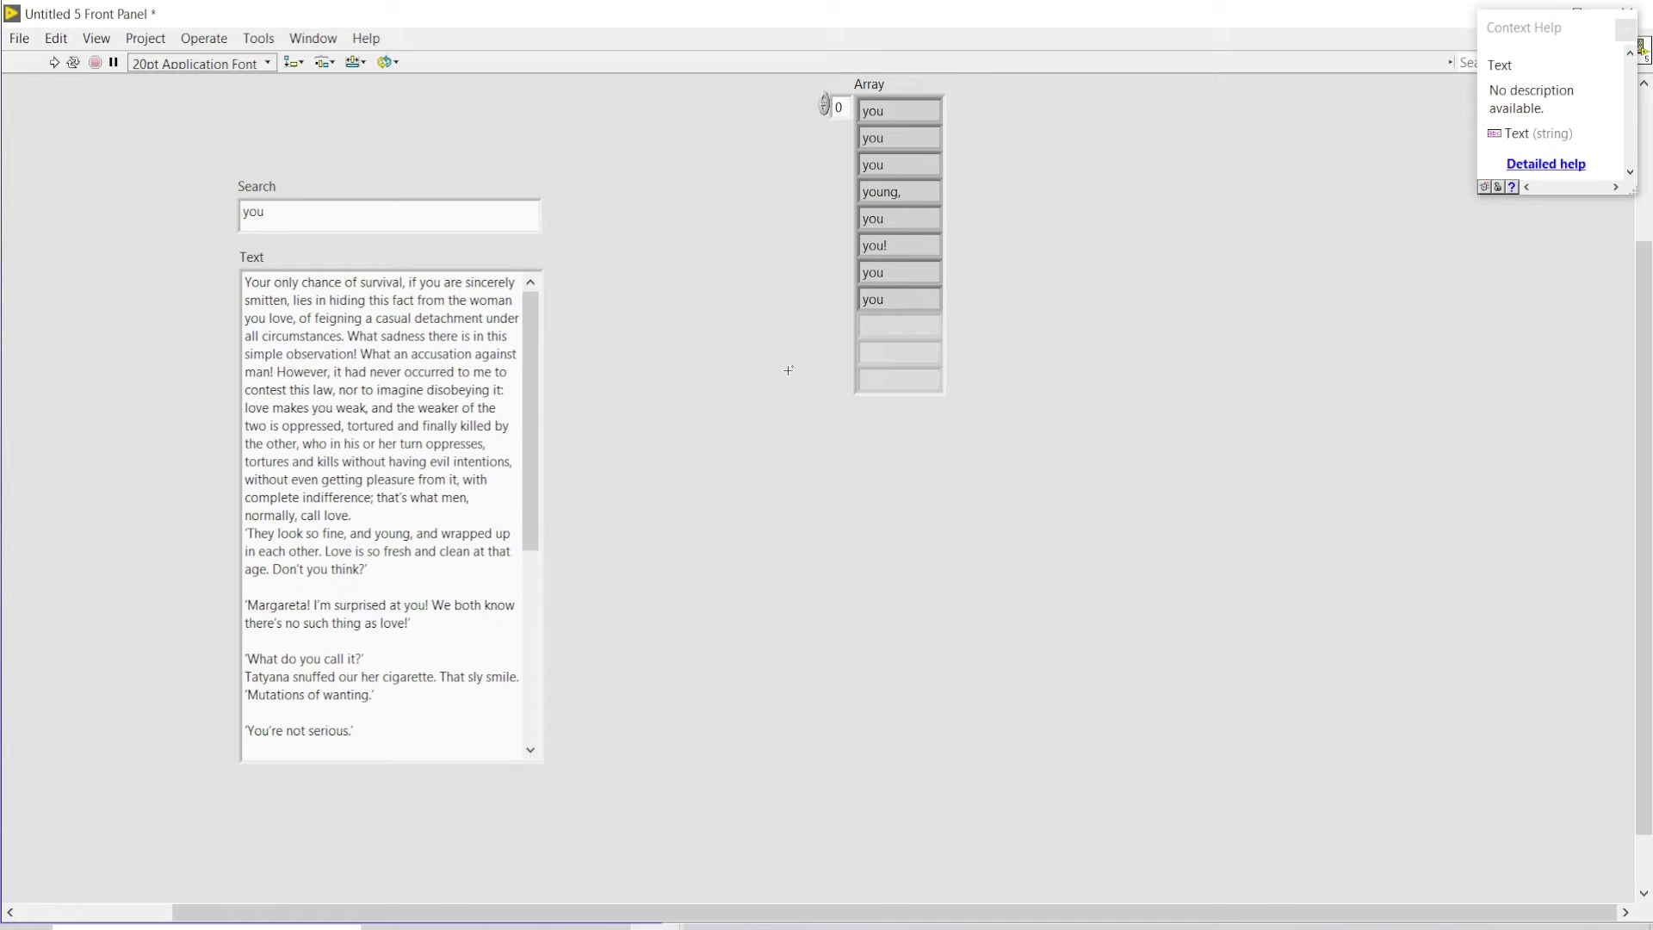
pyautogui.hotkey('ctrl', 'e')
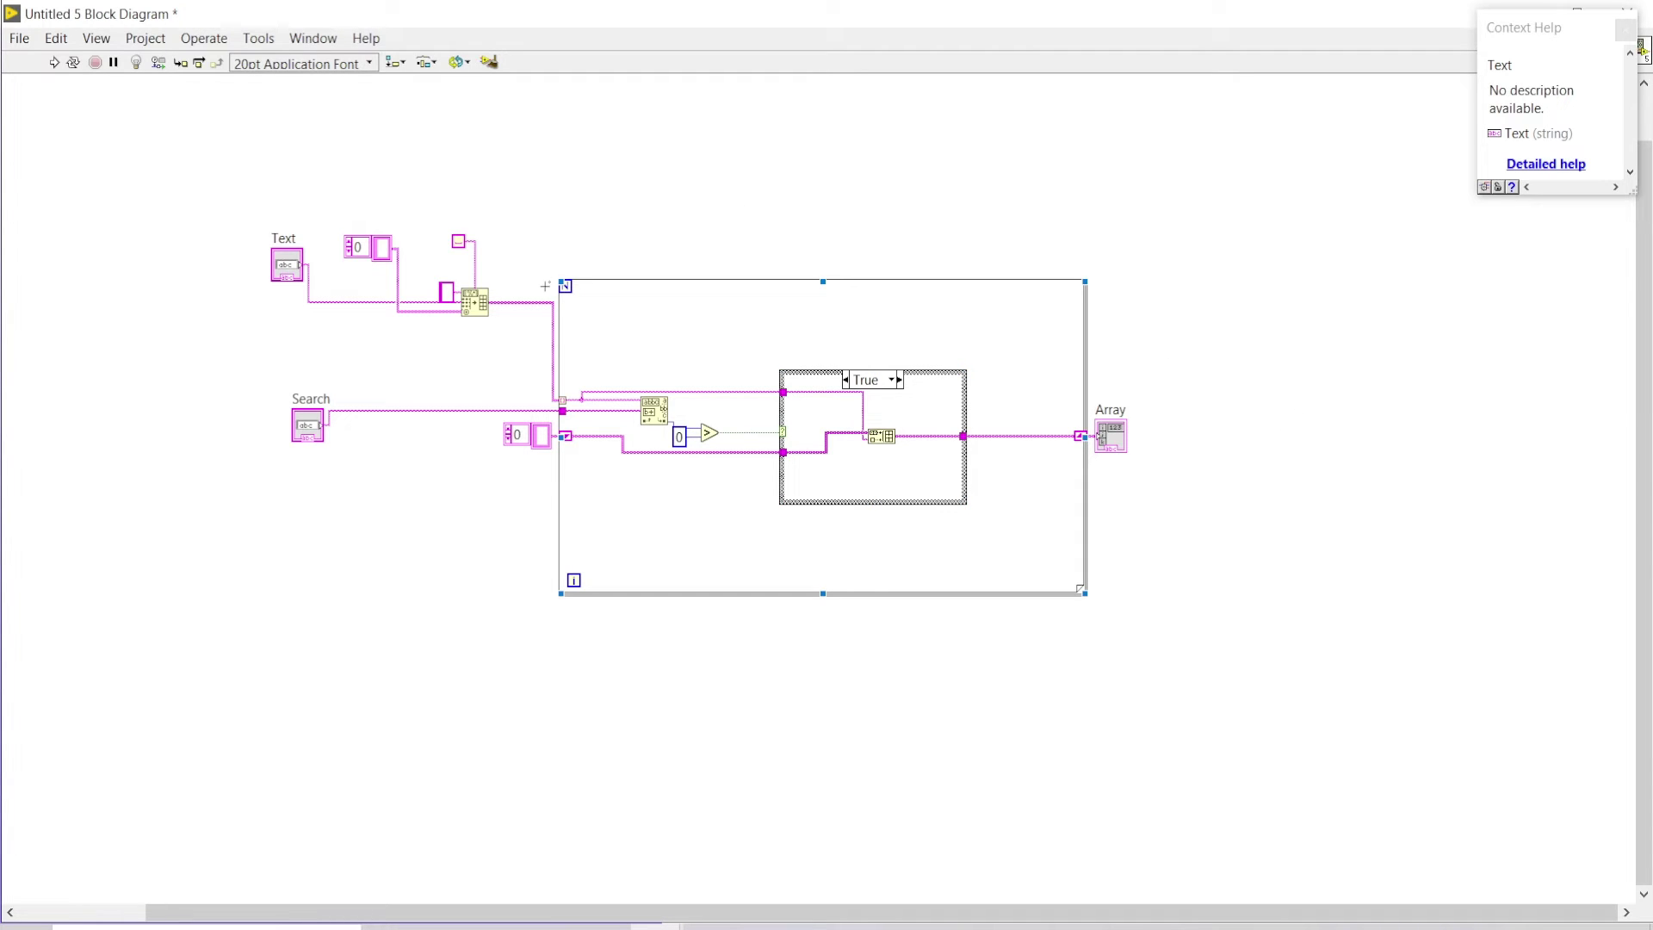
# Add an Array Size node fed by the split-word array
pyautogui.moveTo(564, 286); pyautogui.dragTo(662, 281)
pyautogui.rightClick(560, 205)
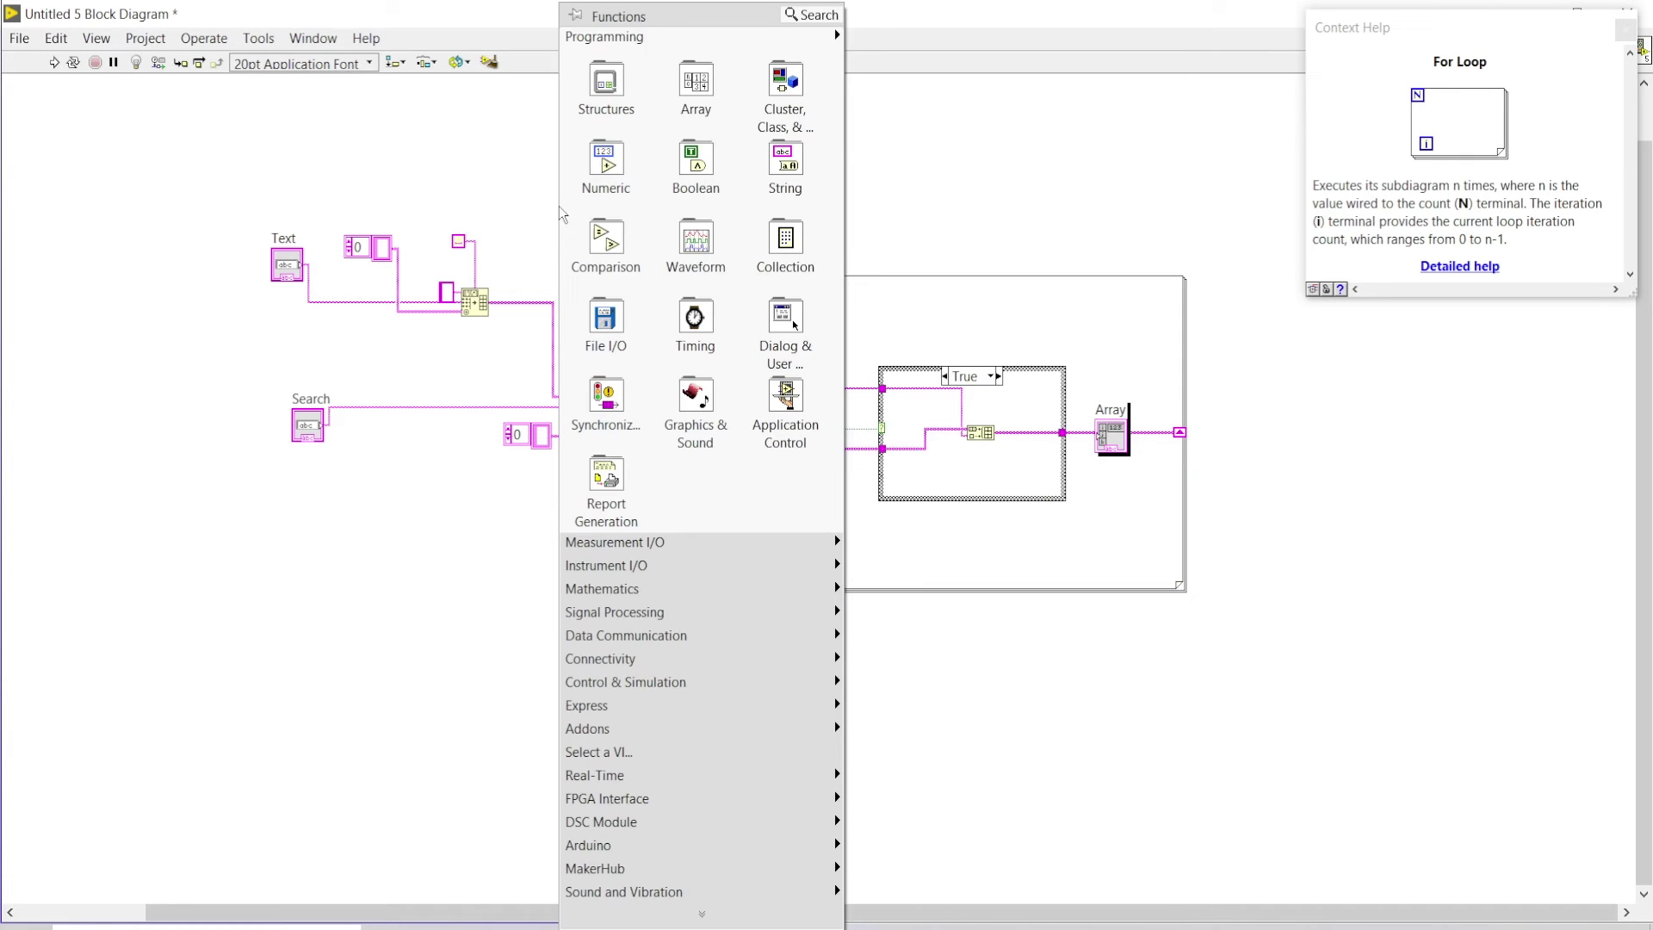
pyautogui.press('Escape')
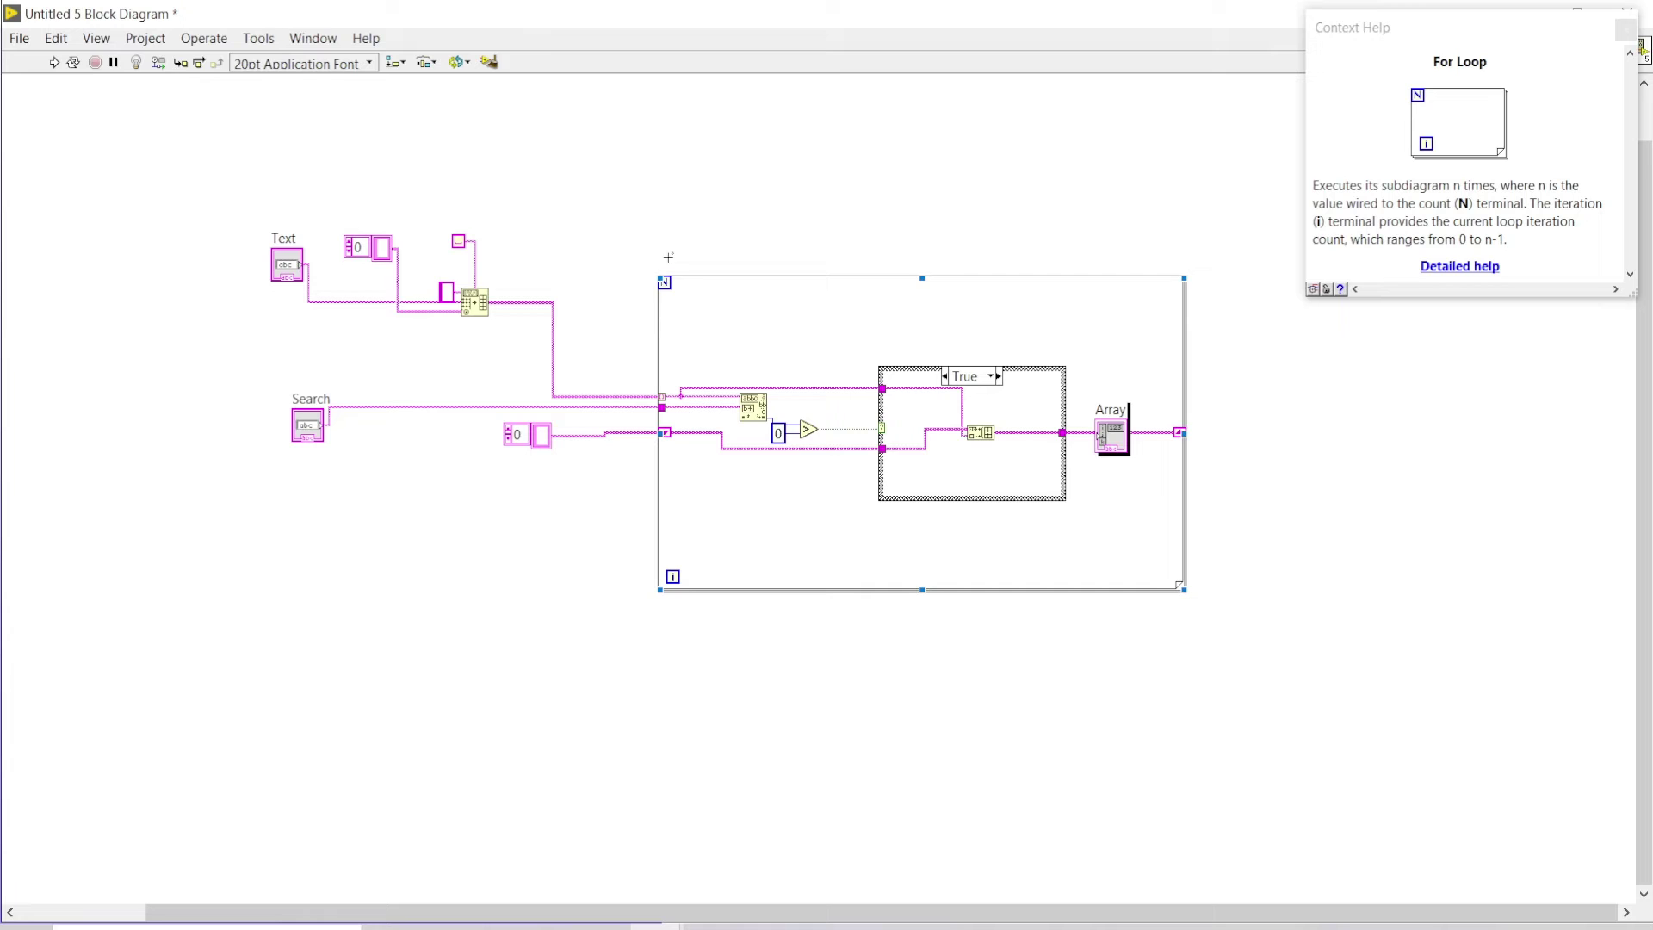
pyautogui.rightClick(708, 237)
pyautogui.moveTo(707, 93)
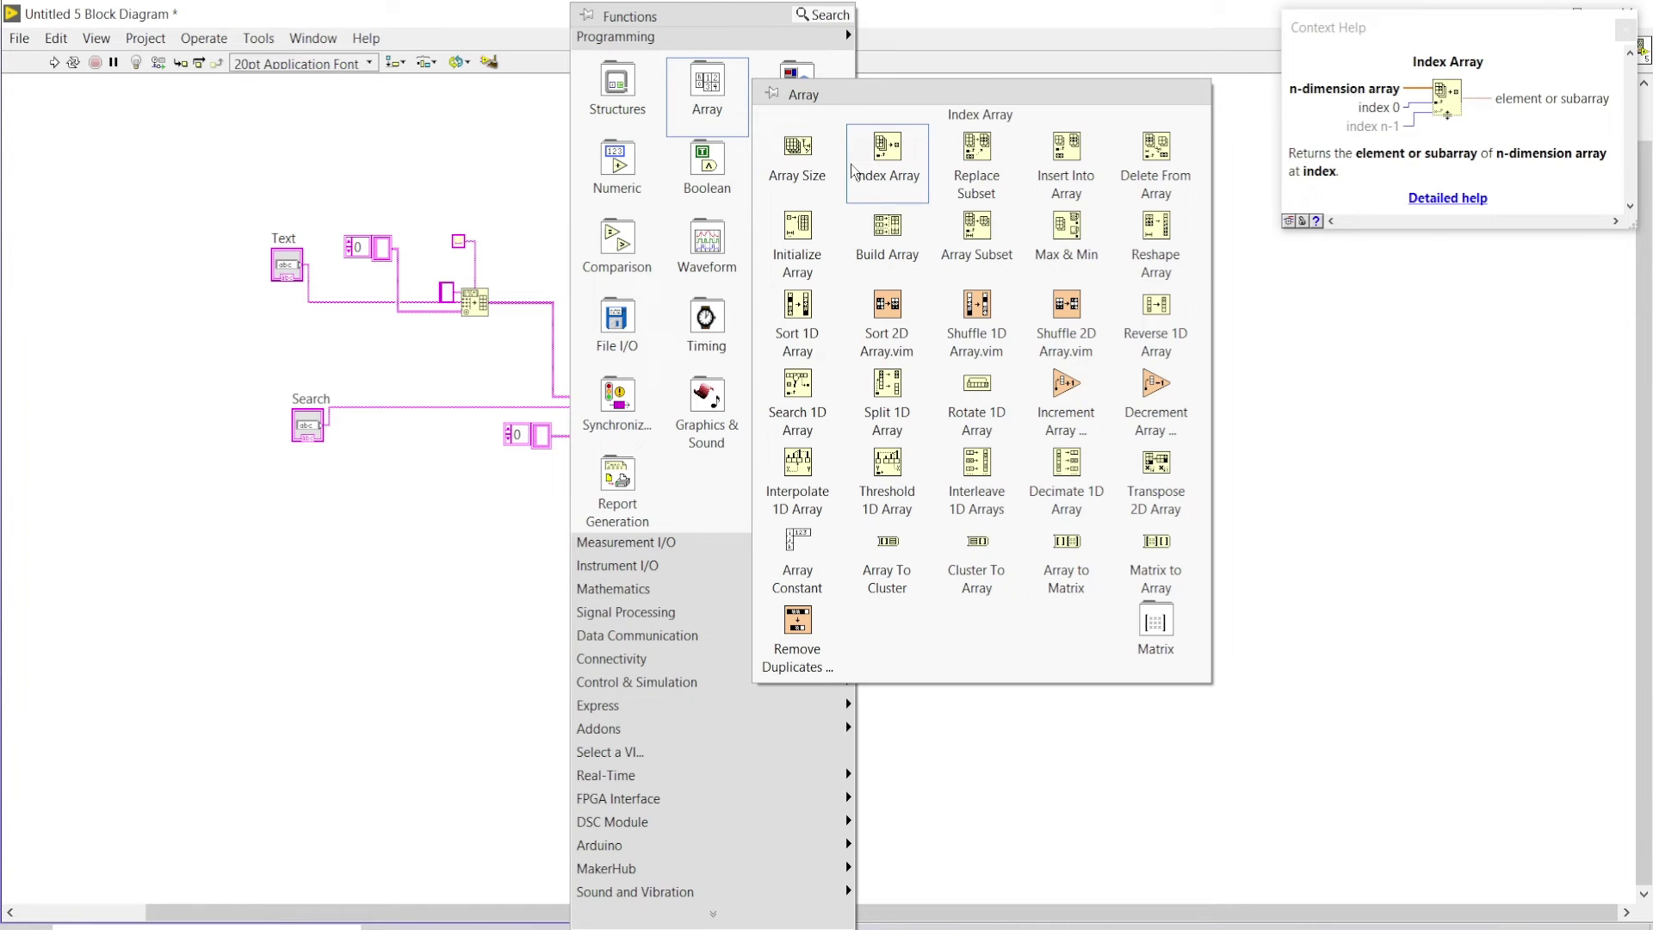
pyautogui.click(798, 155)
pyautogui.moveTo(593, 256); pyautogui.dragTo(586, 255)
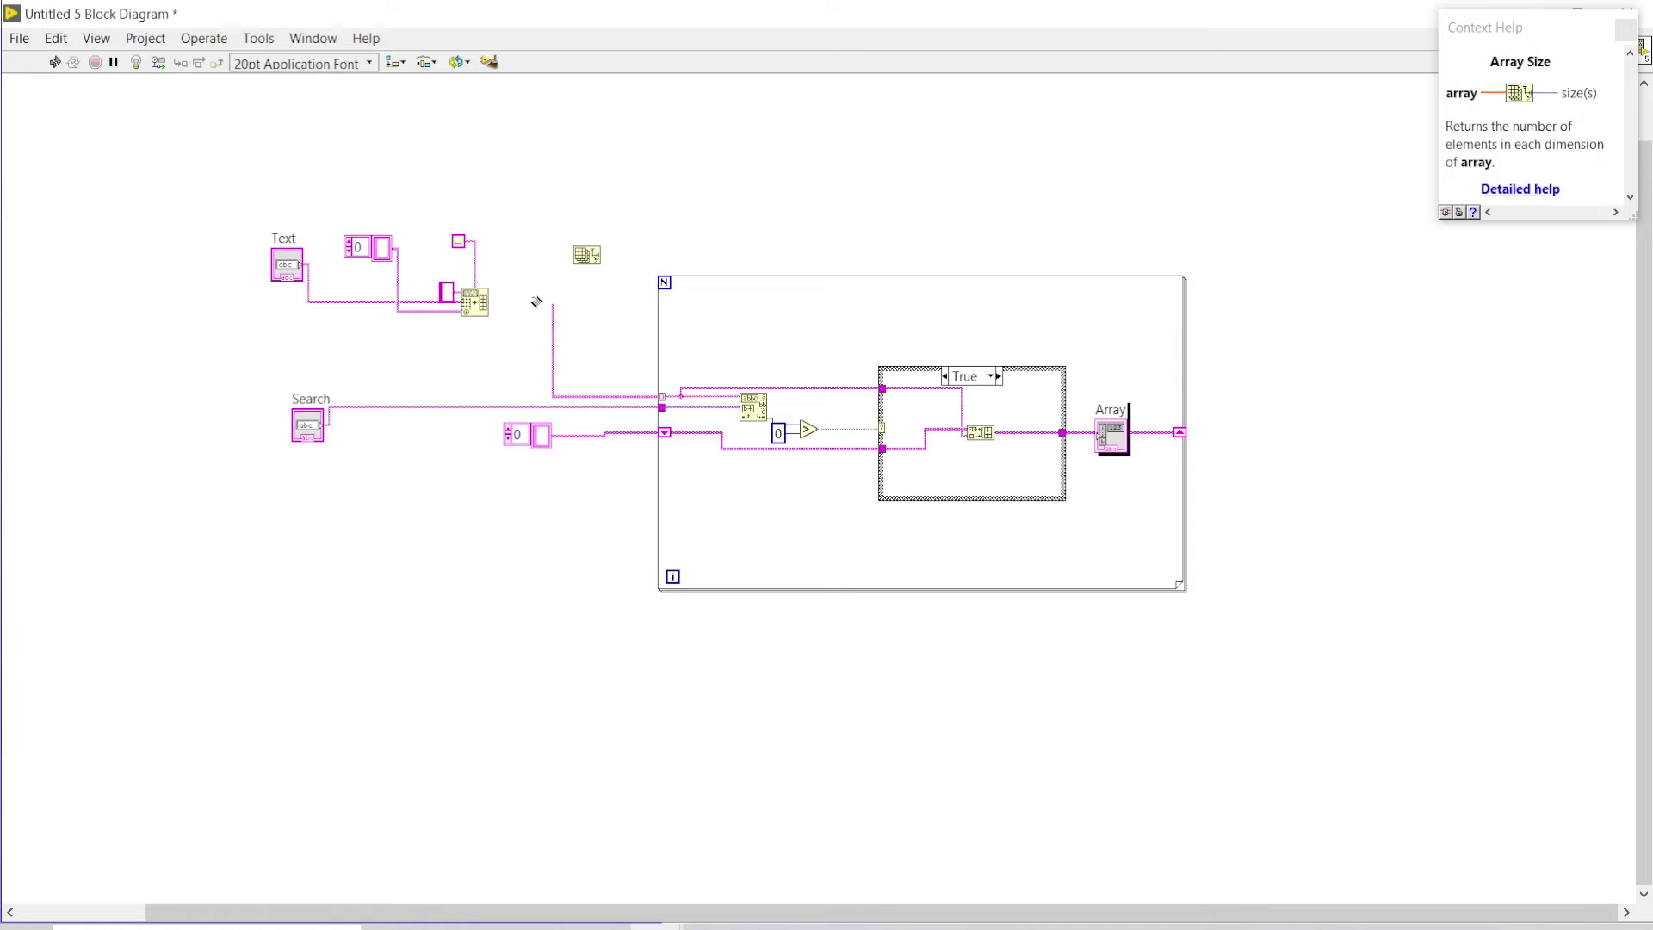
pyautogui.click(533, 301)
# Increment the word count and wire it to the For Loop's N terminal
pyautogui.rightClick(637, 258)
pyautogui.click(682, 168)
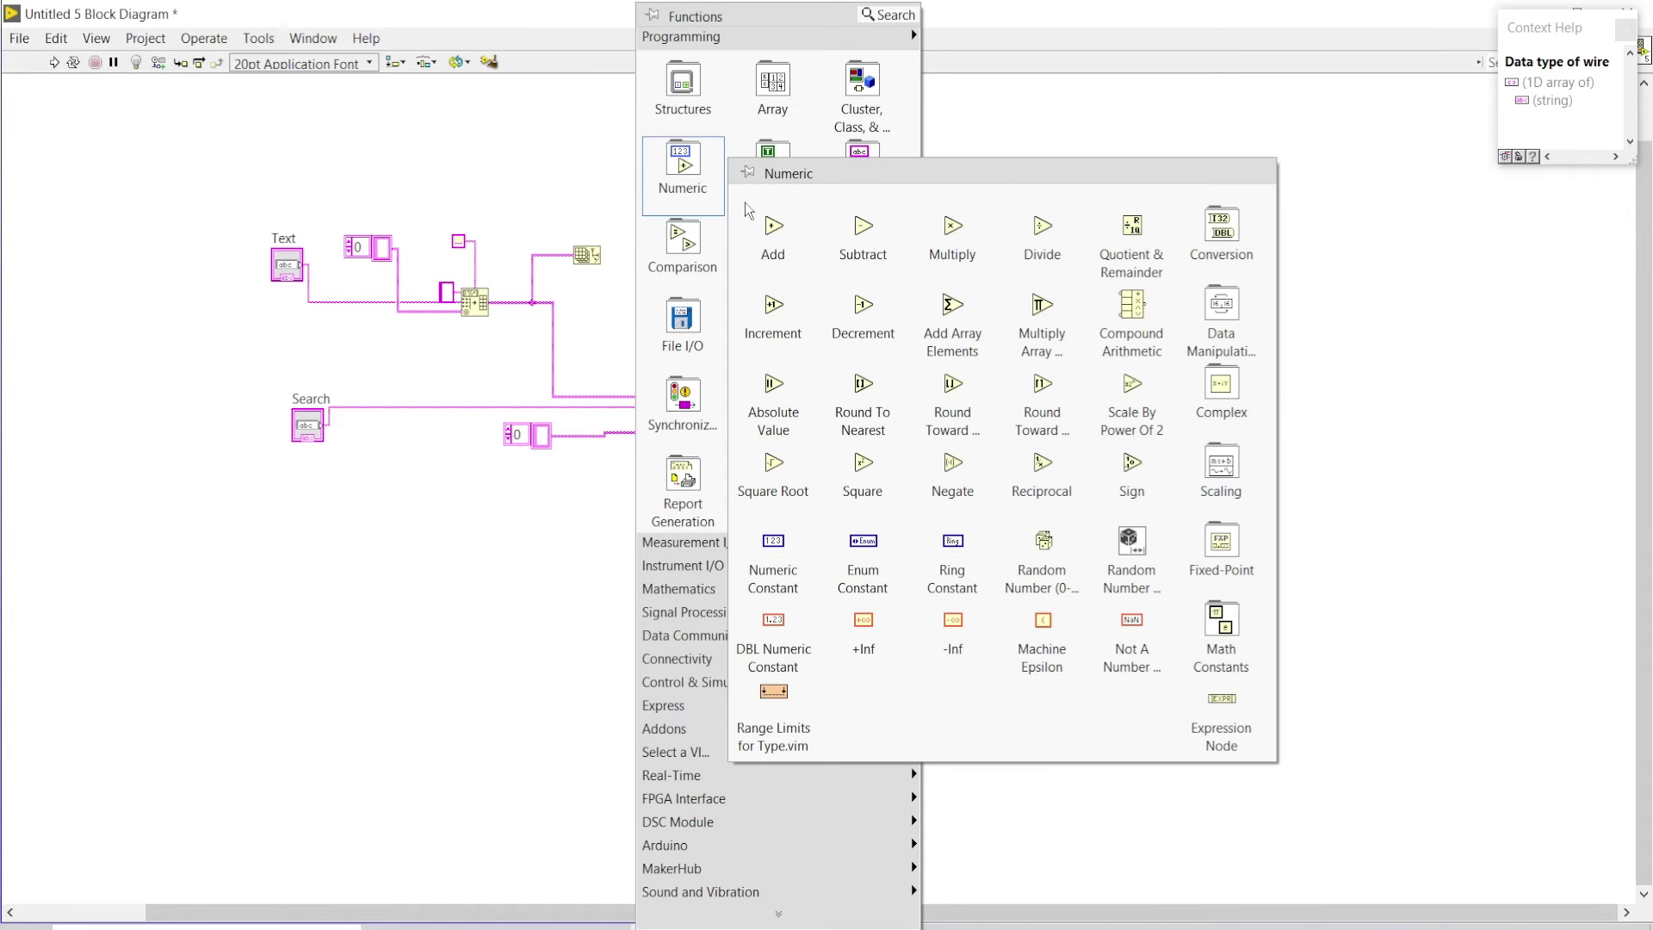
pyautogui.click(773, 305)
pyautogui.click(638, 246)
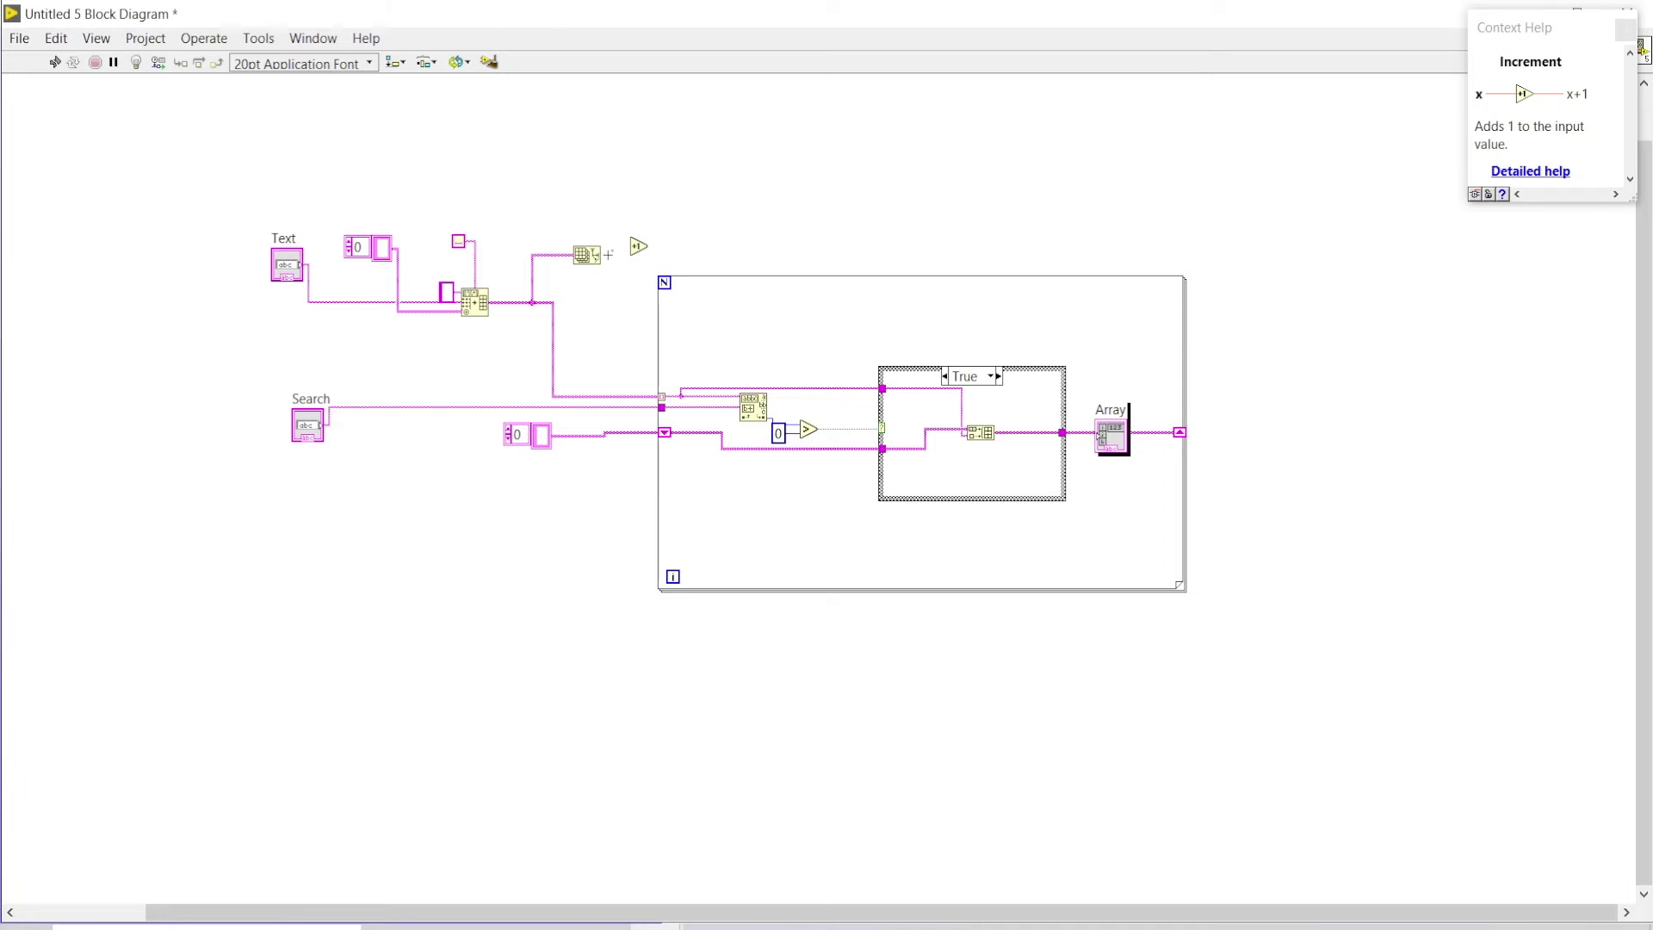
pyautogui.click(600, 254)
pyautogui.click(649, 246)
pyautogui.click(662, 281)
# Move Array outside the loop and show its element count in a new size(s) indicator
pyautogui.moveTo(1110, 433); pyautogui.dragTo(1250, 416)
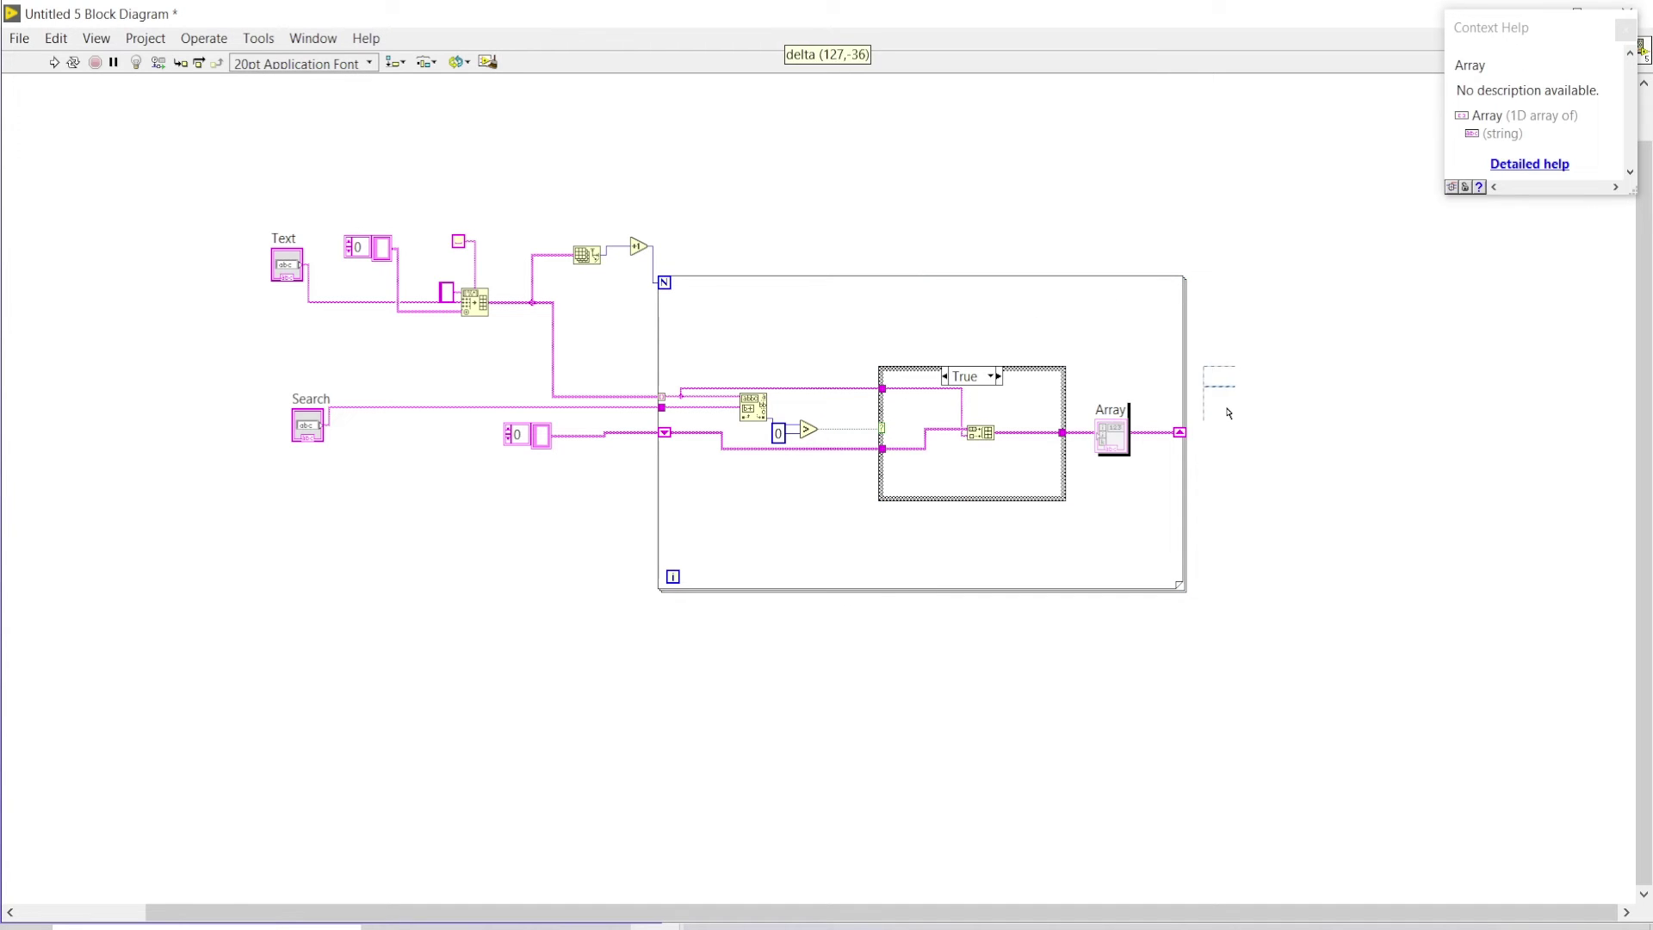
pyautogui.click(1263, 481)
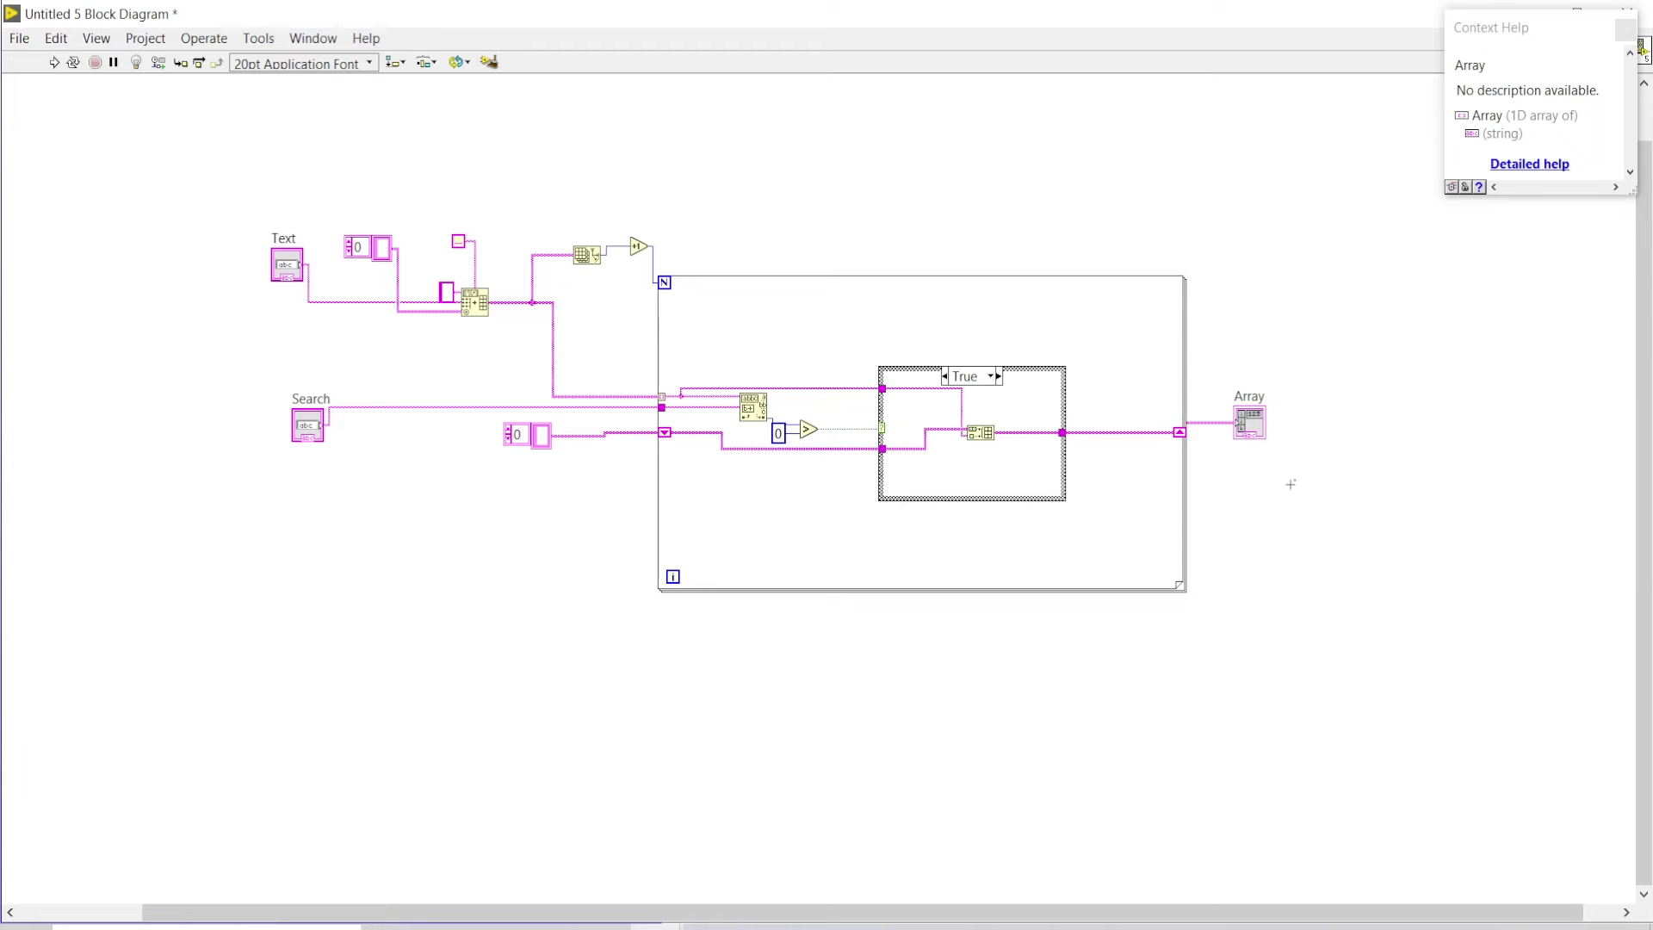
pyautogui.rightClick(1252, 477)
pyautogui.moveTo(1400, 90)
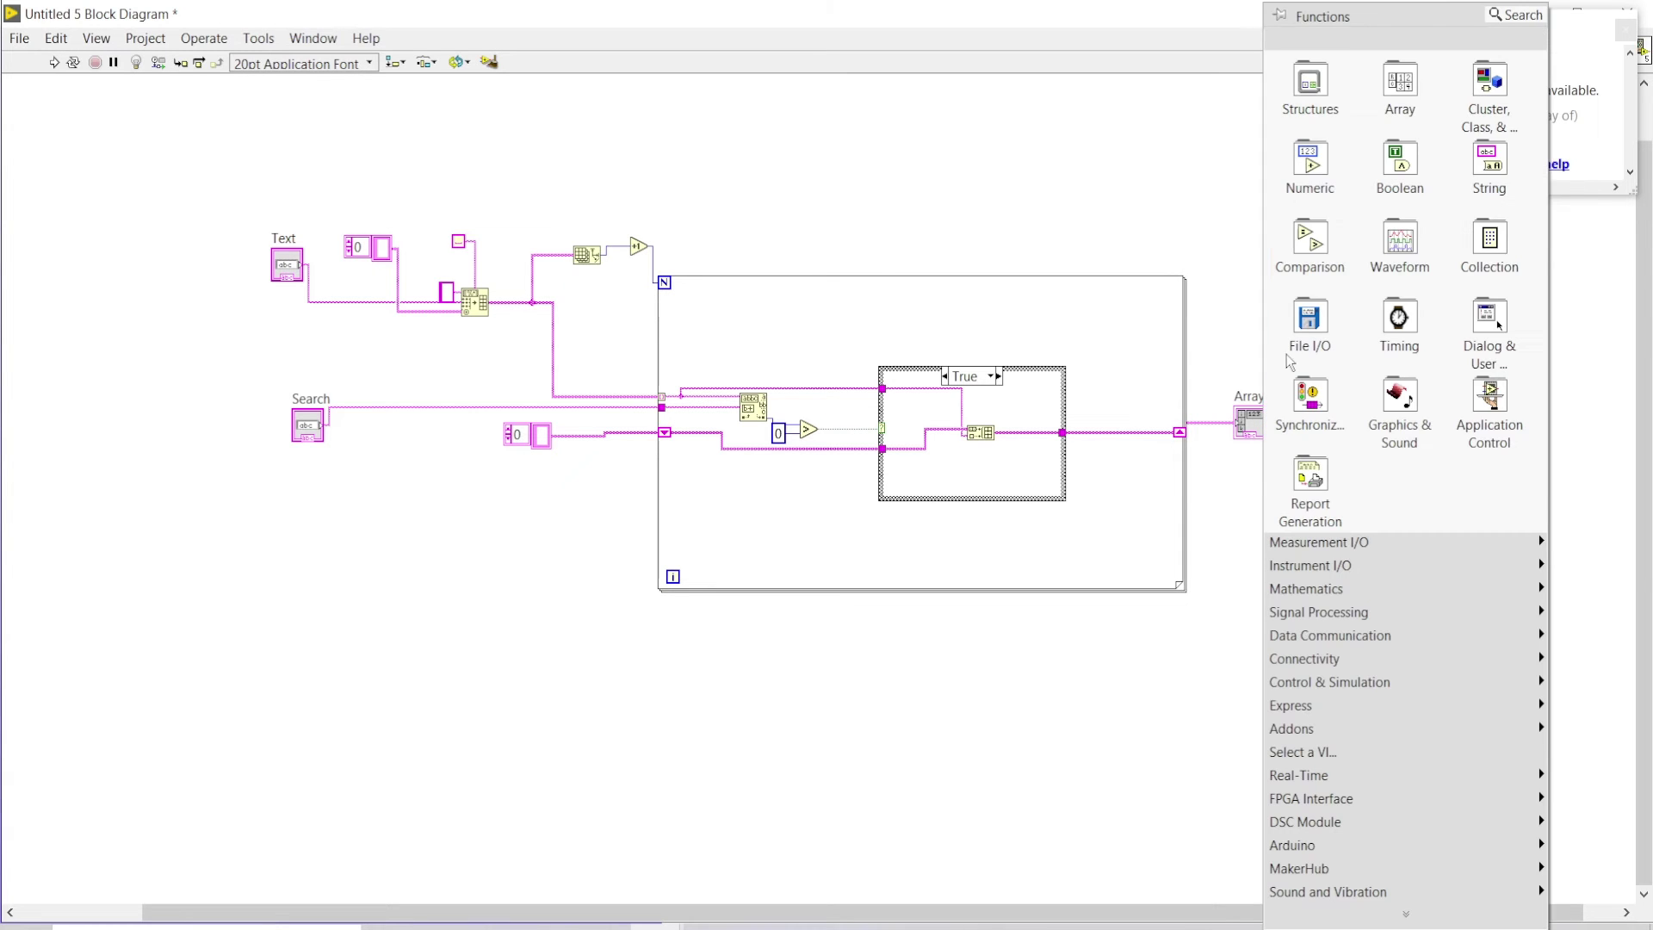
pyautogui.click(949, 156)
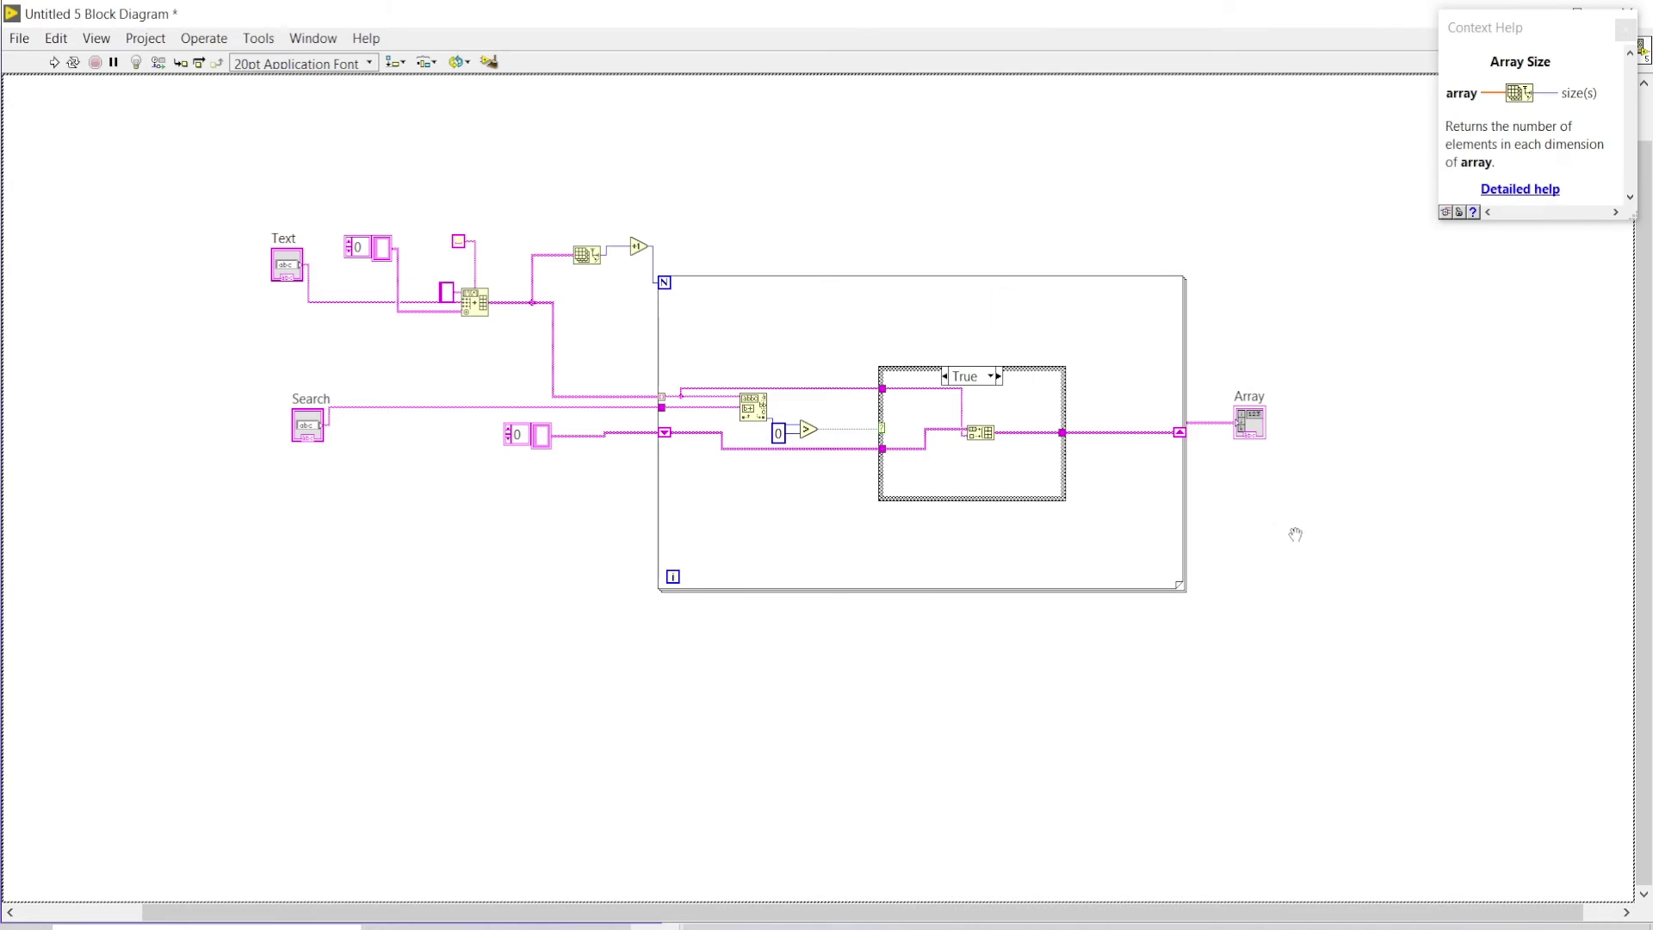
pyautogui.click(1279, 478)
pyautogui.click(1271, 476)
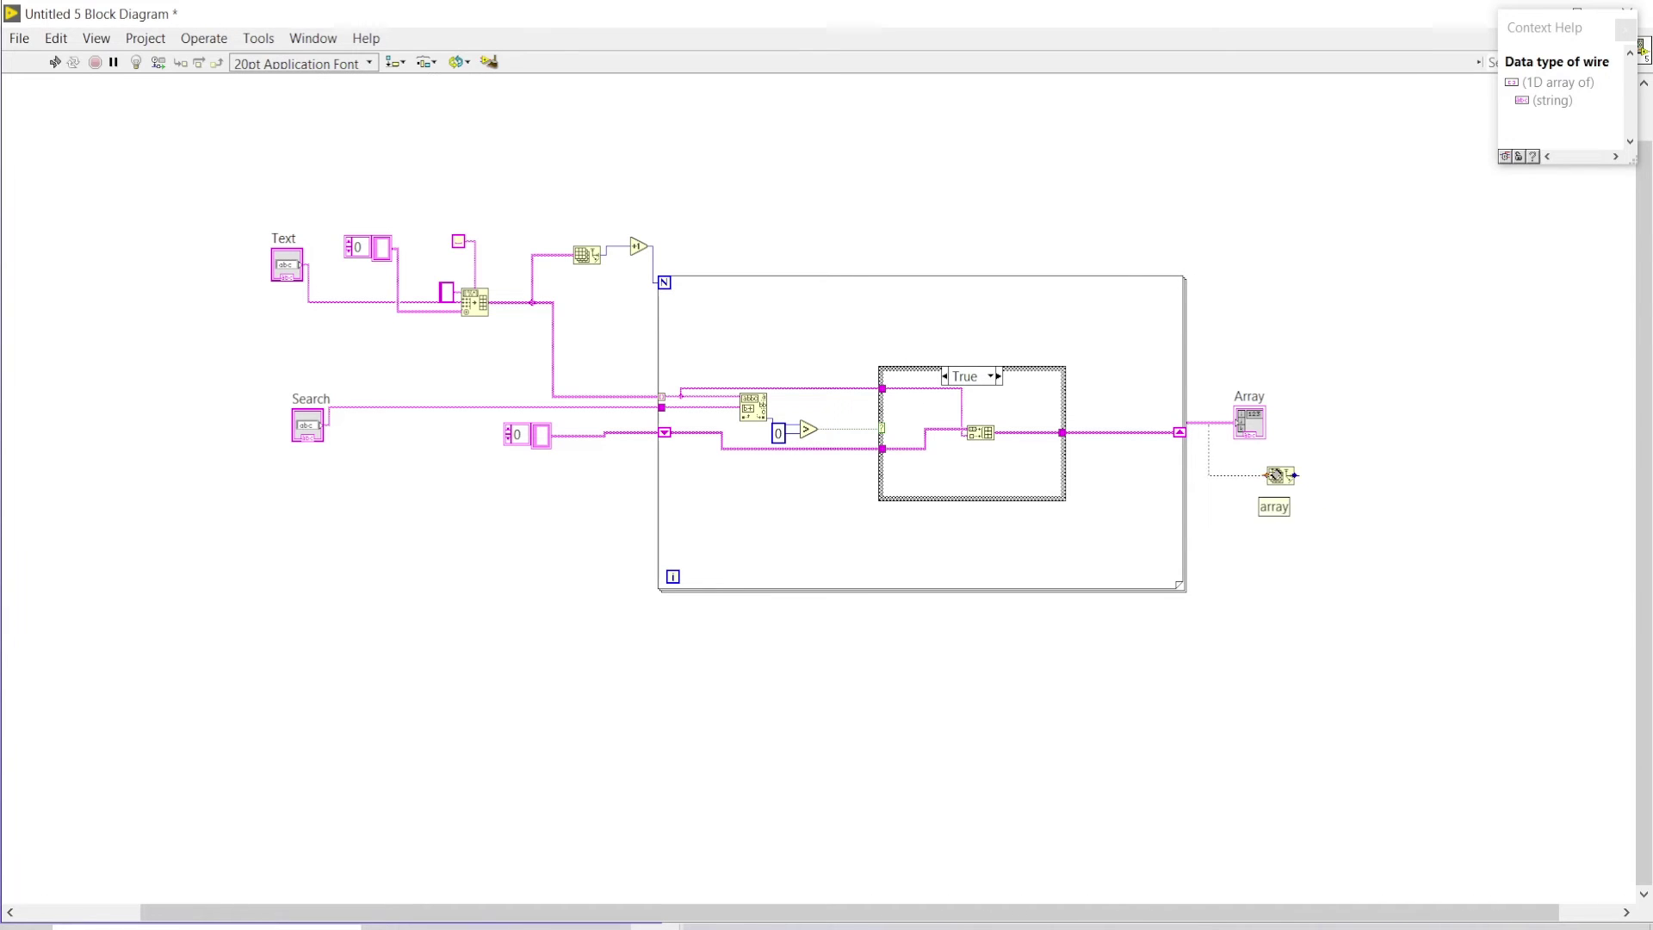
pyautogui.rightClick(1279, 475)
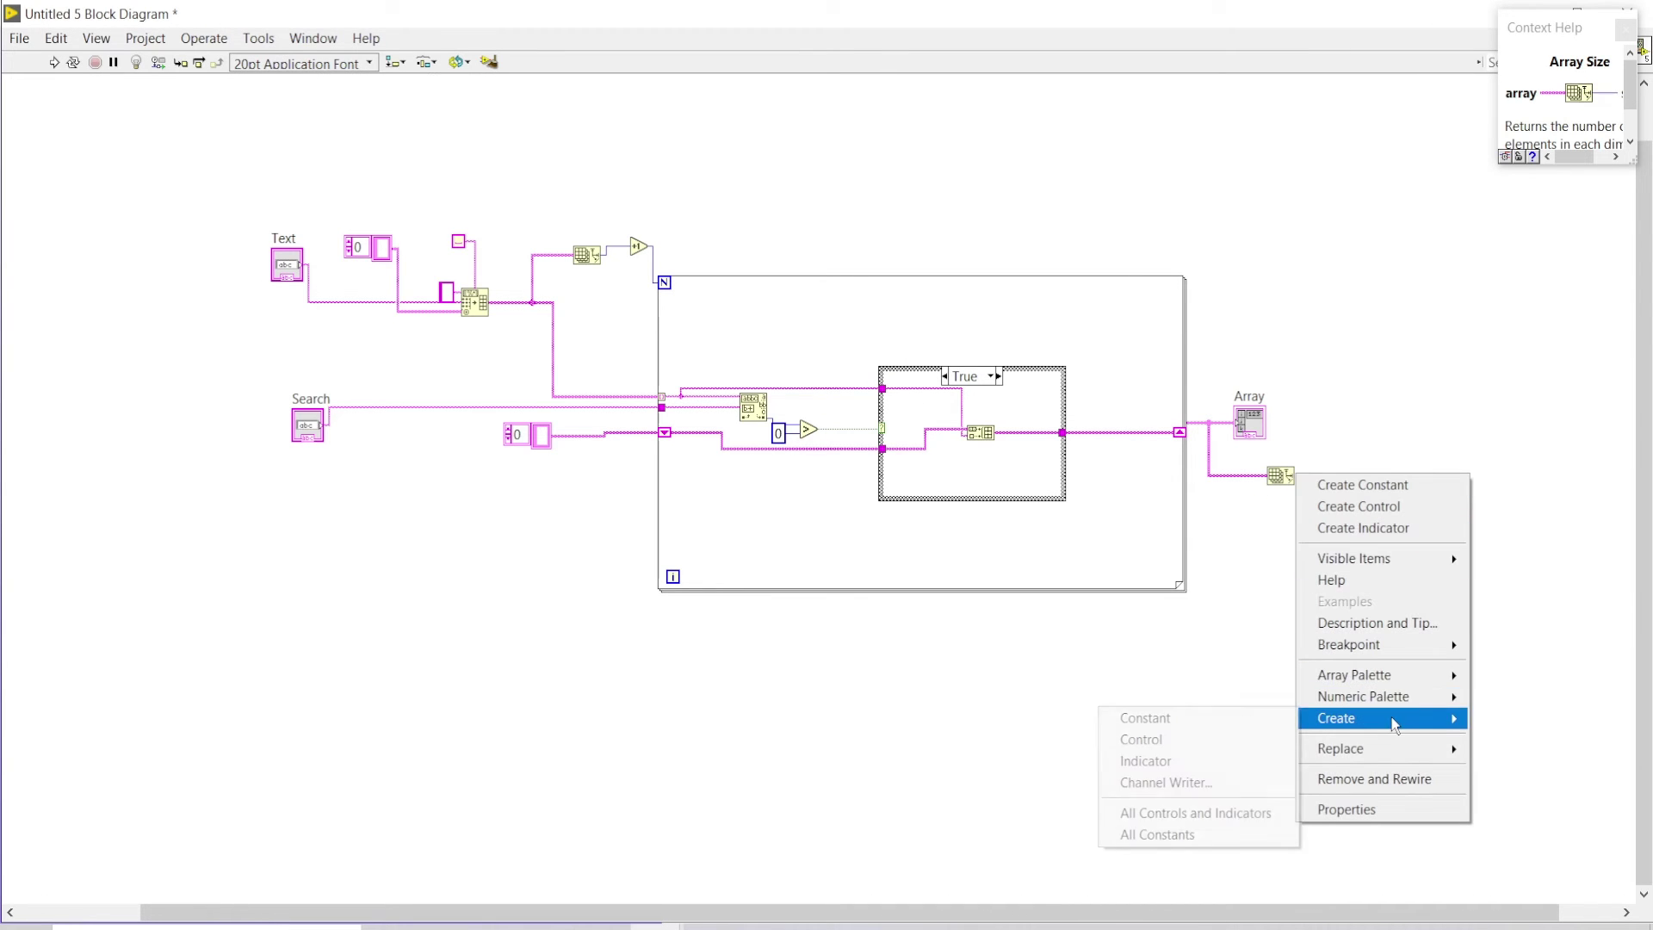
pyautogui.click(1163, 765)
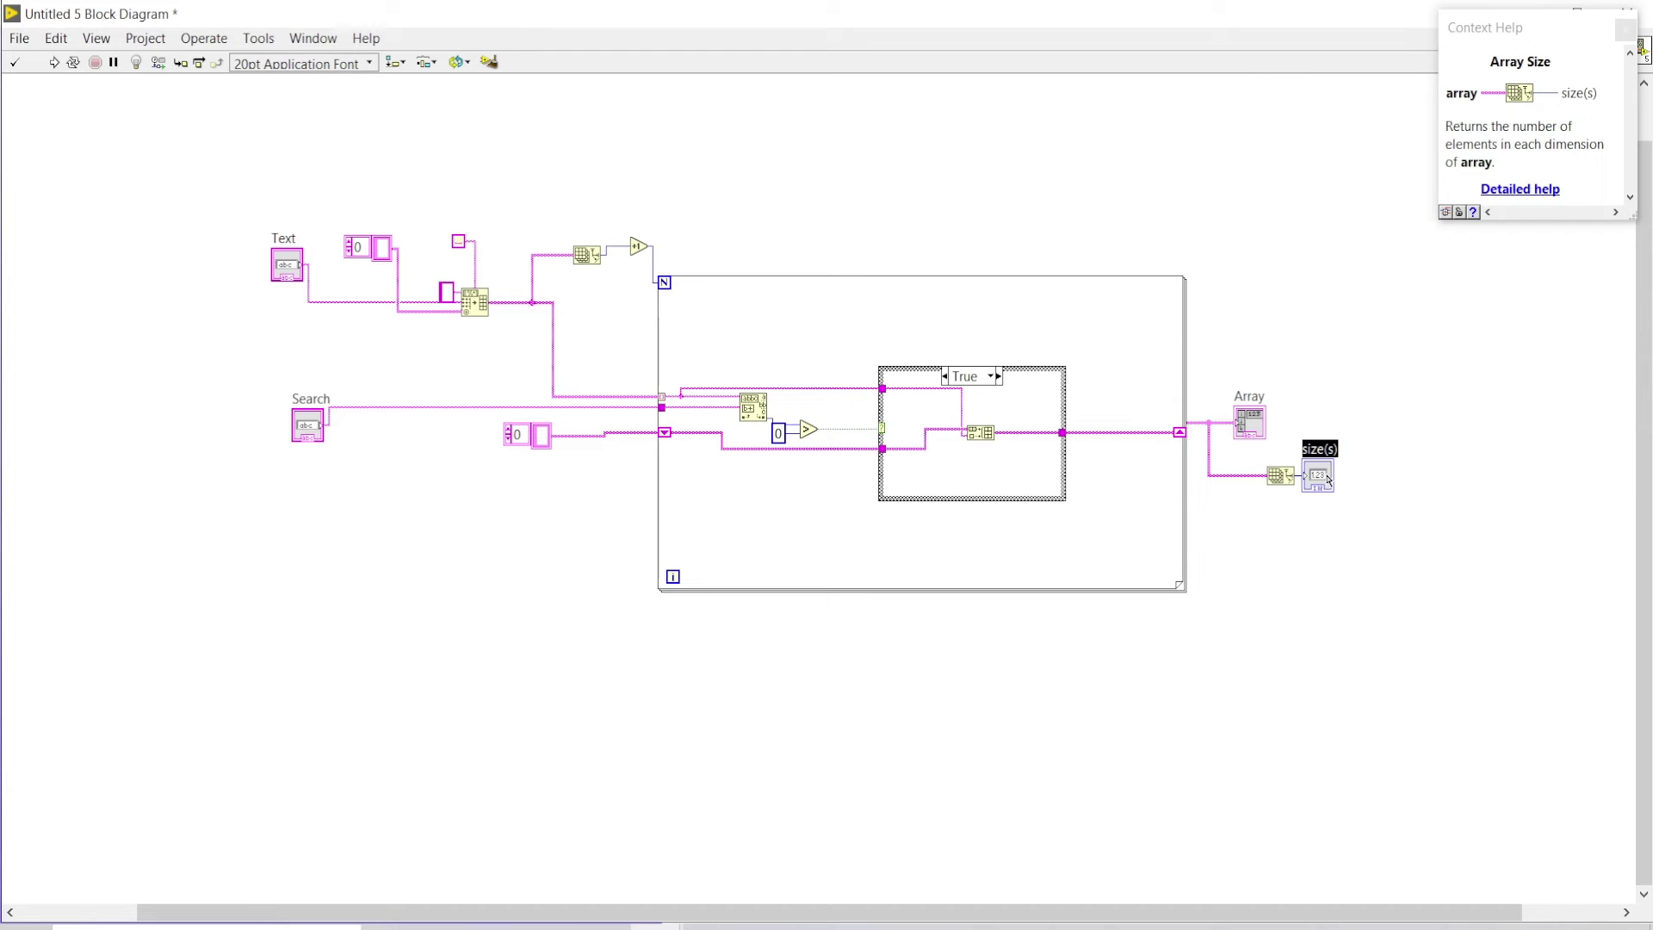
pyautogui.moveTo(1320, 478); pyautogui.dragTo(1361, 472)
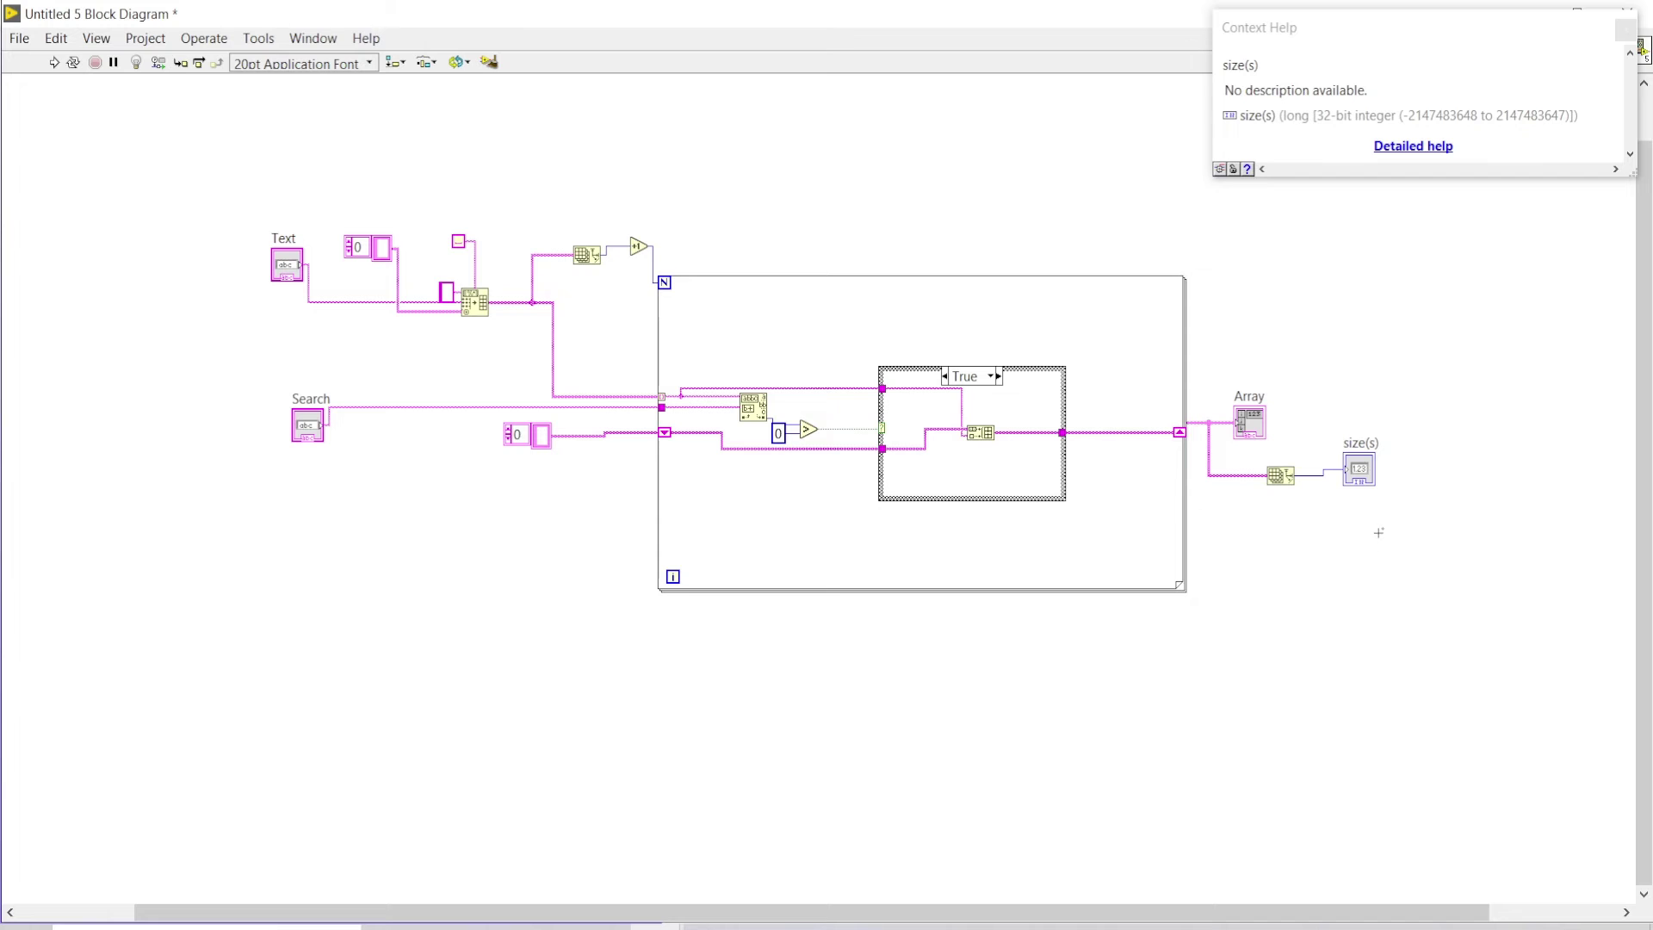
# Inspect the Array display's elements on the front panel, then go back to the diagram
pyautogui.doubleClick(1263, 434)
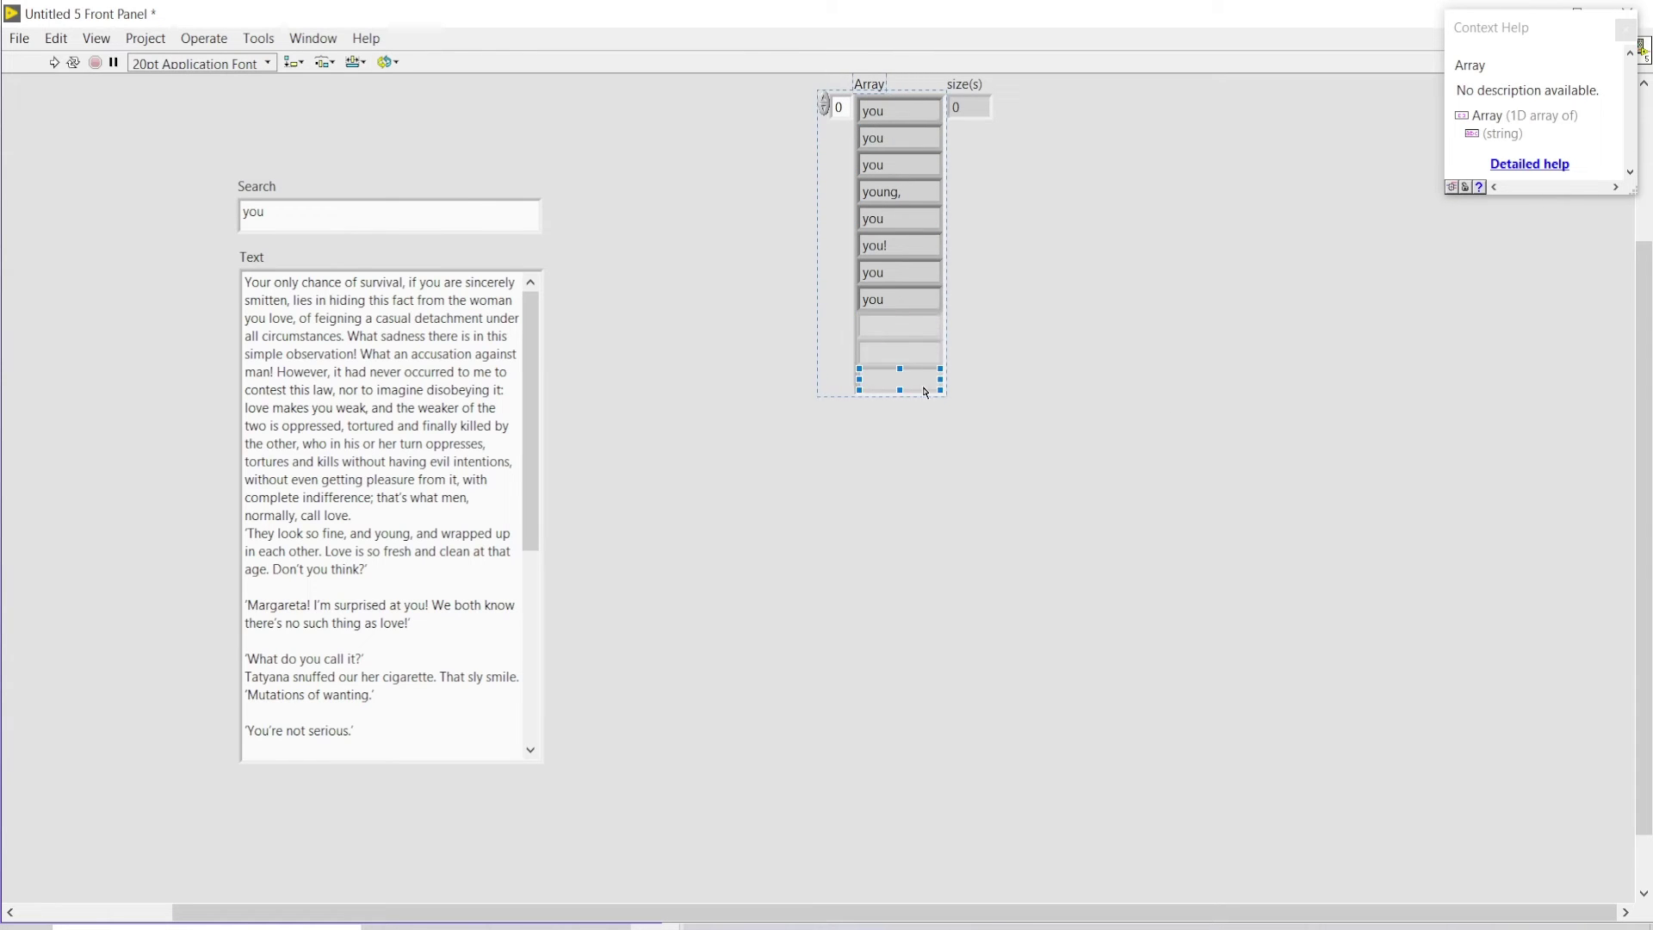
pyautogui.click(893, 222)
pyautogui.click(901, 330)
pyautogui.hotkey('ctrl', 'e')
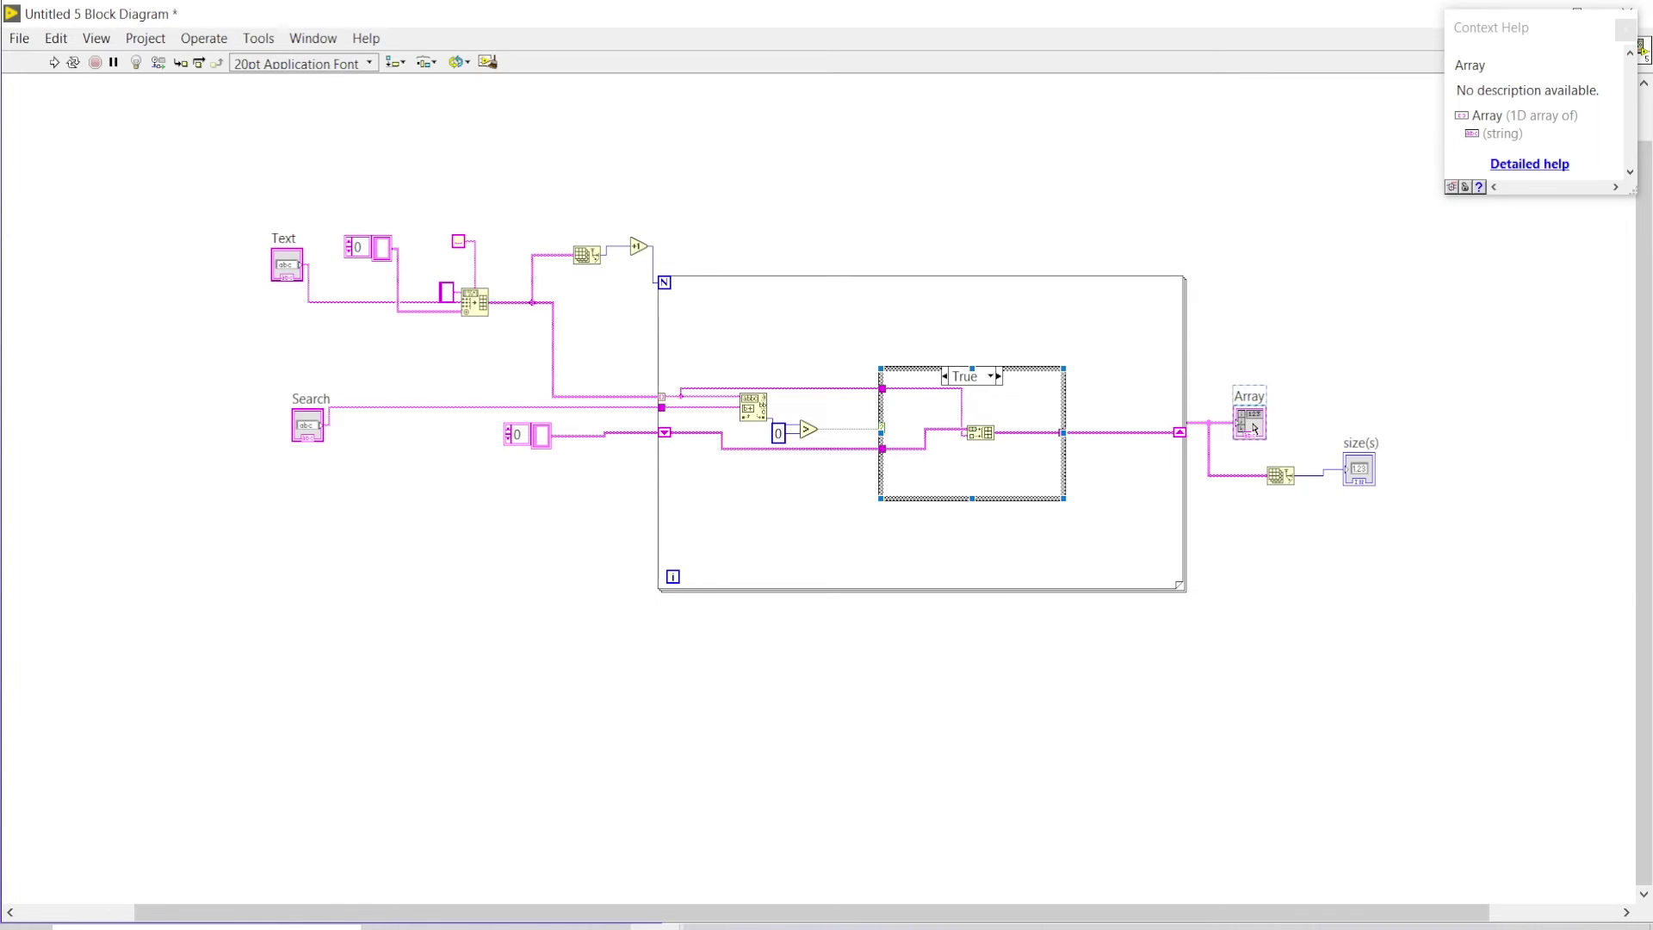
# Add a write-mode Number of Rows property node for Array, fed by the match count
pyautogui.rightClick(1250, 421)
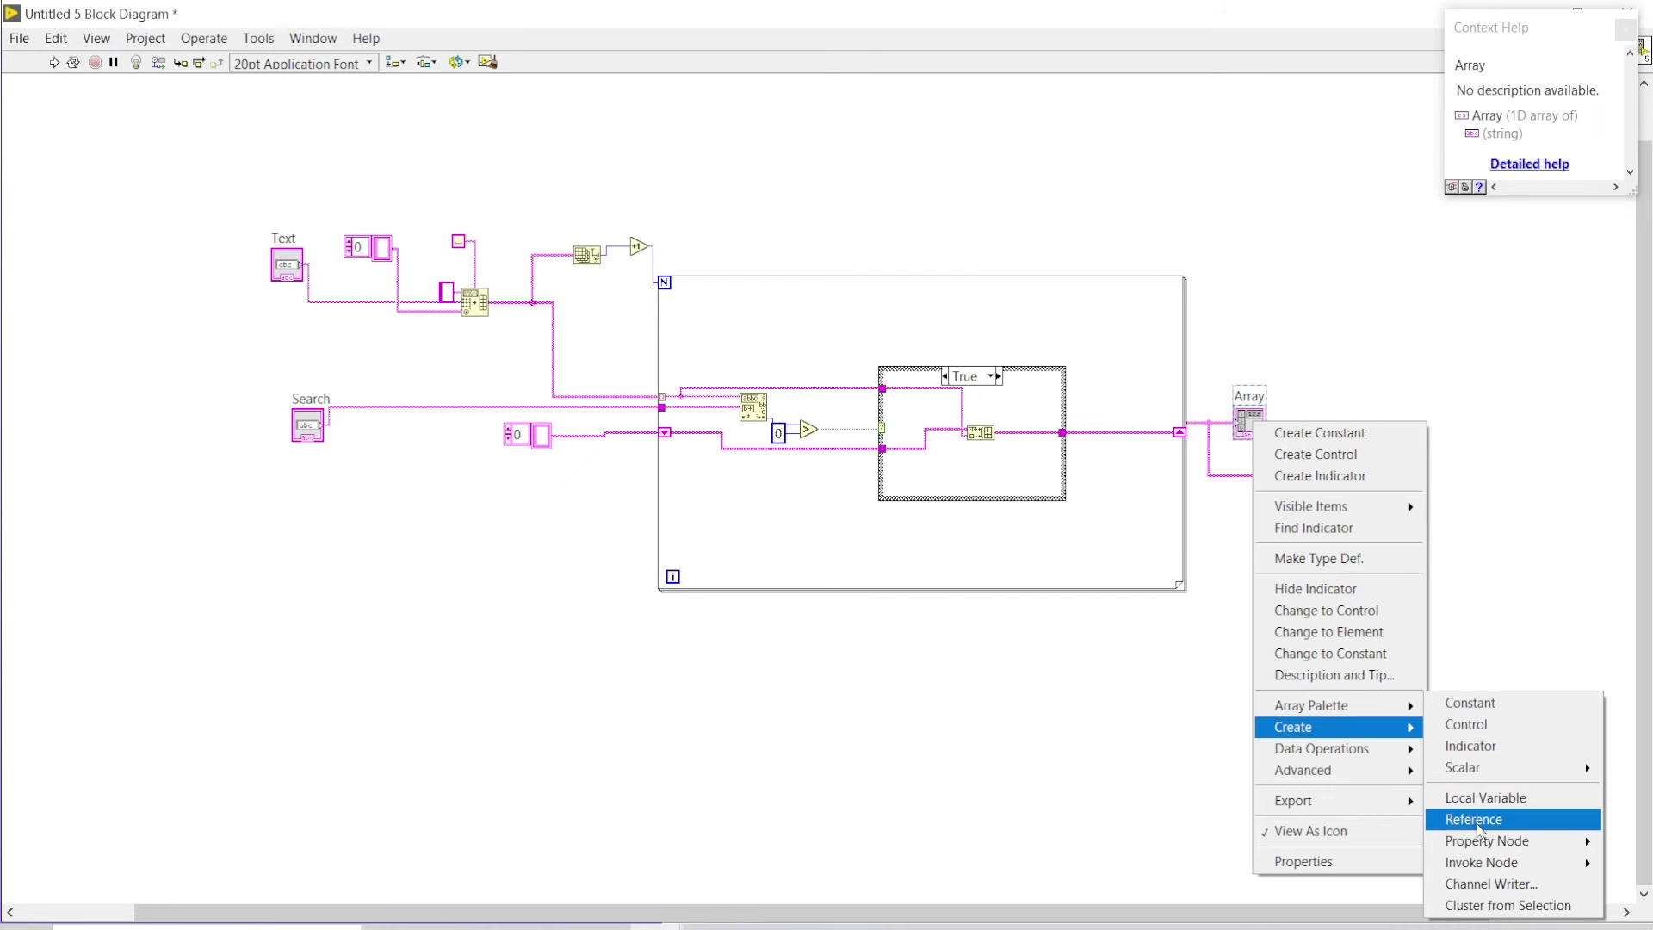
pyautogui.moveTo(1487, 840)
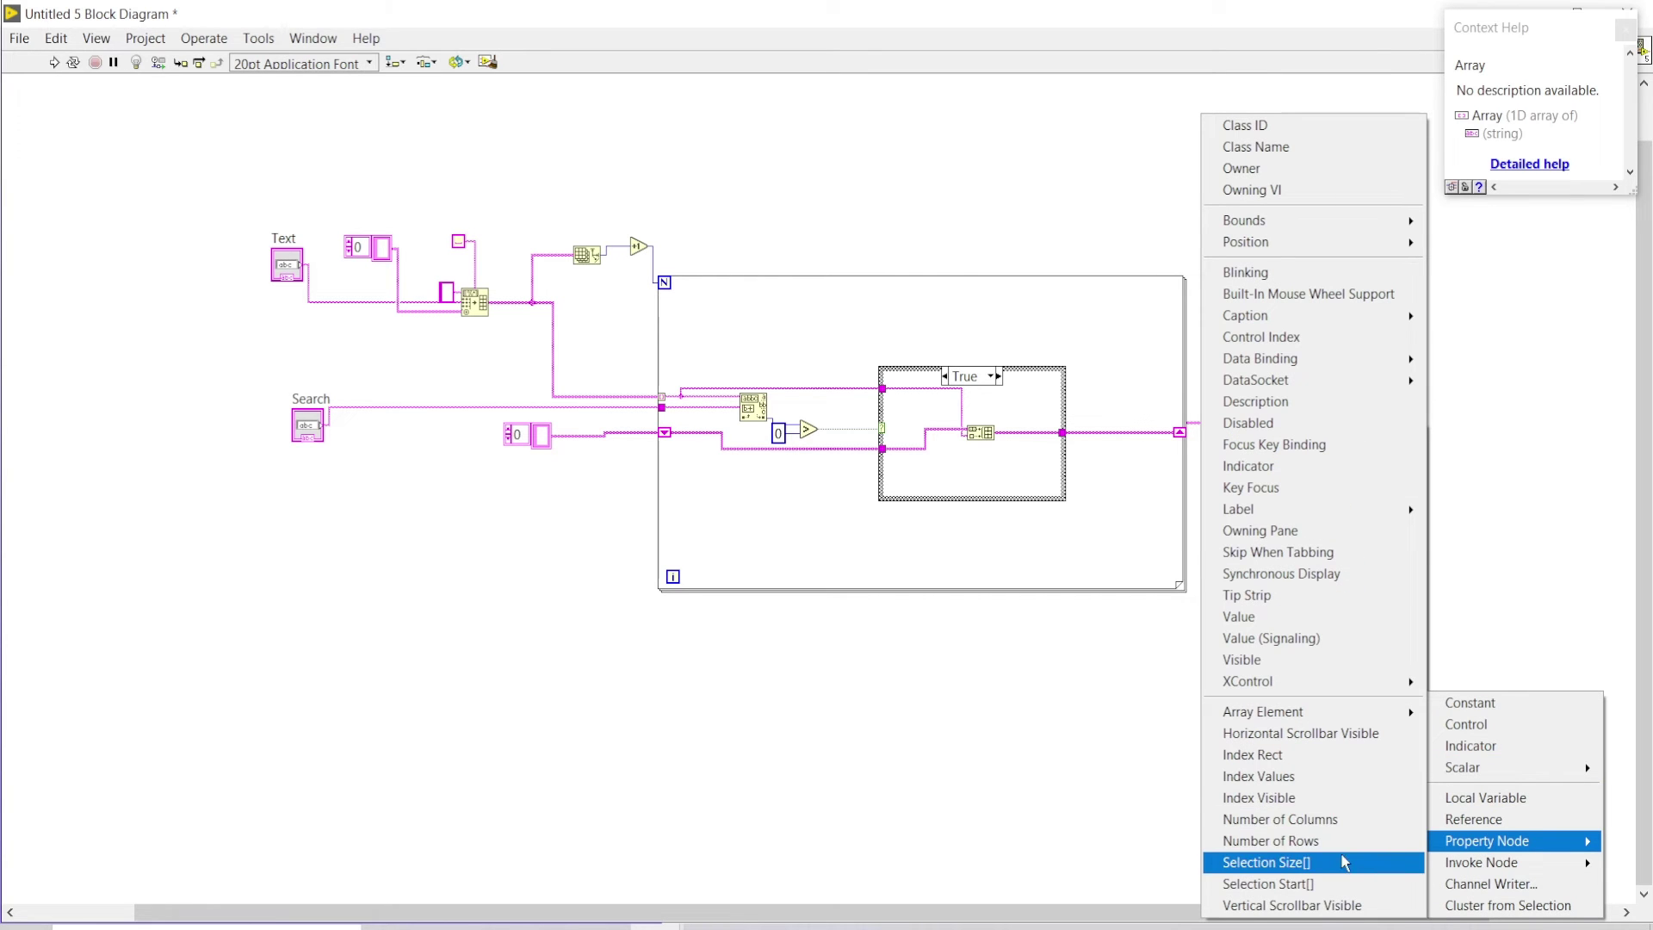
pyautogui.click(1336, 840)
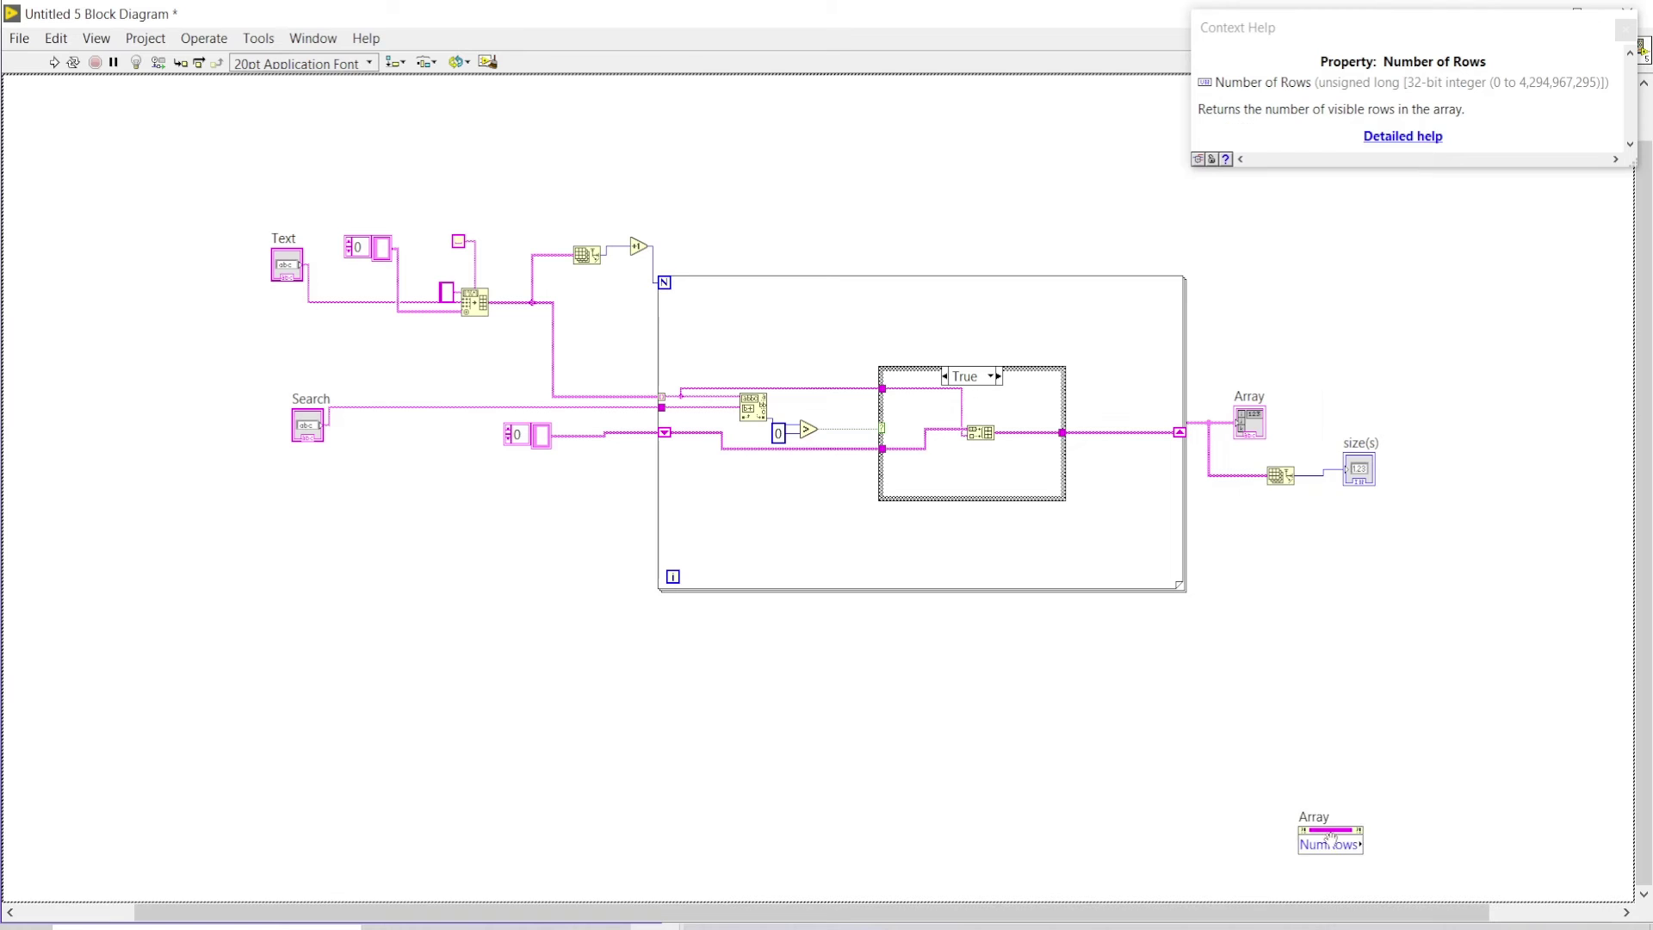
pyautogui.click(1449, 546)
pyautogui.rightClick(1441, 548)
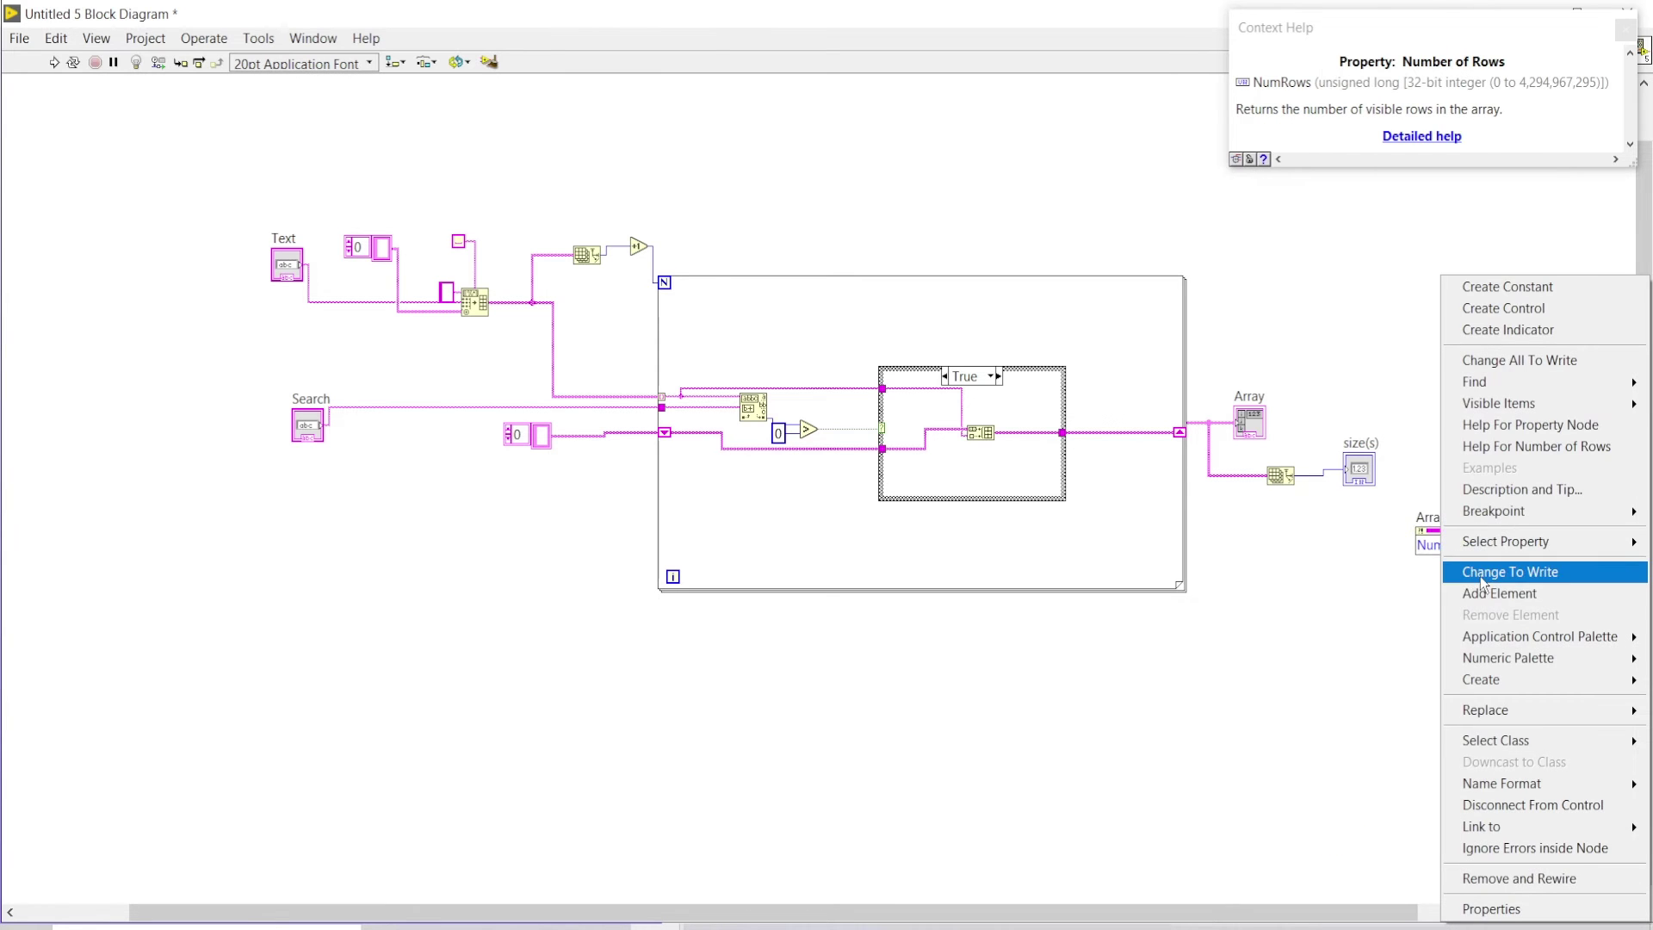
pyautogui.click(1480, 576)
pyautogui.click(1318, 477)
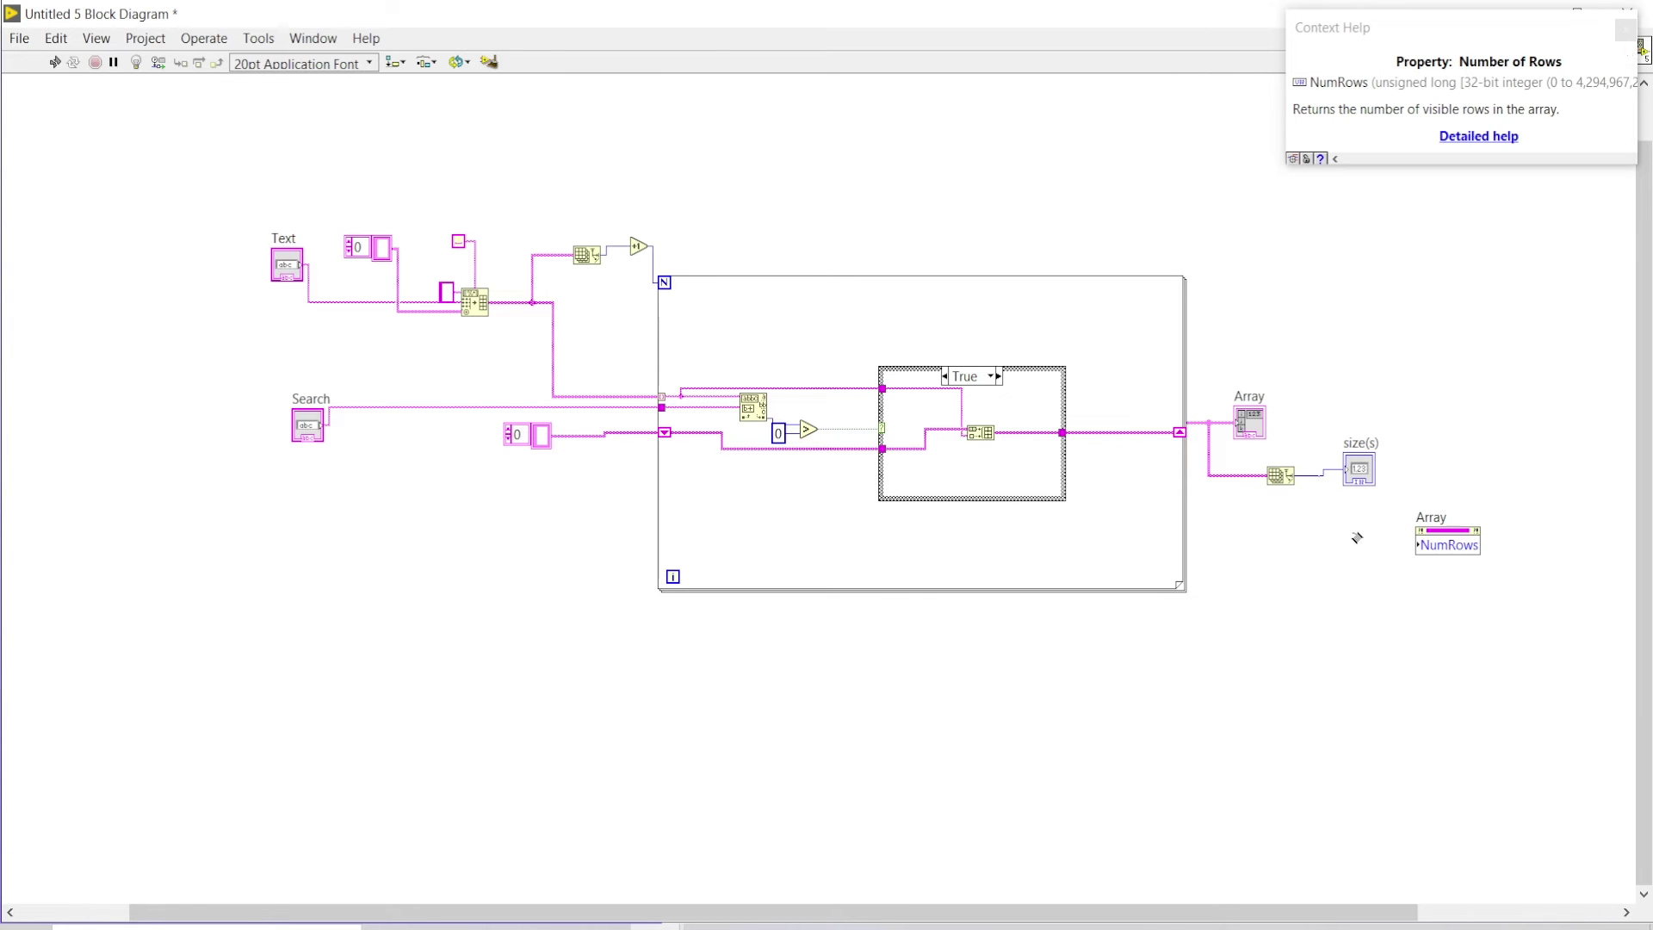
pyautogui.click(1417, 544)
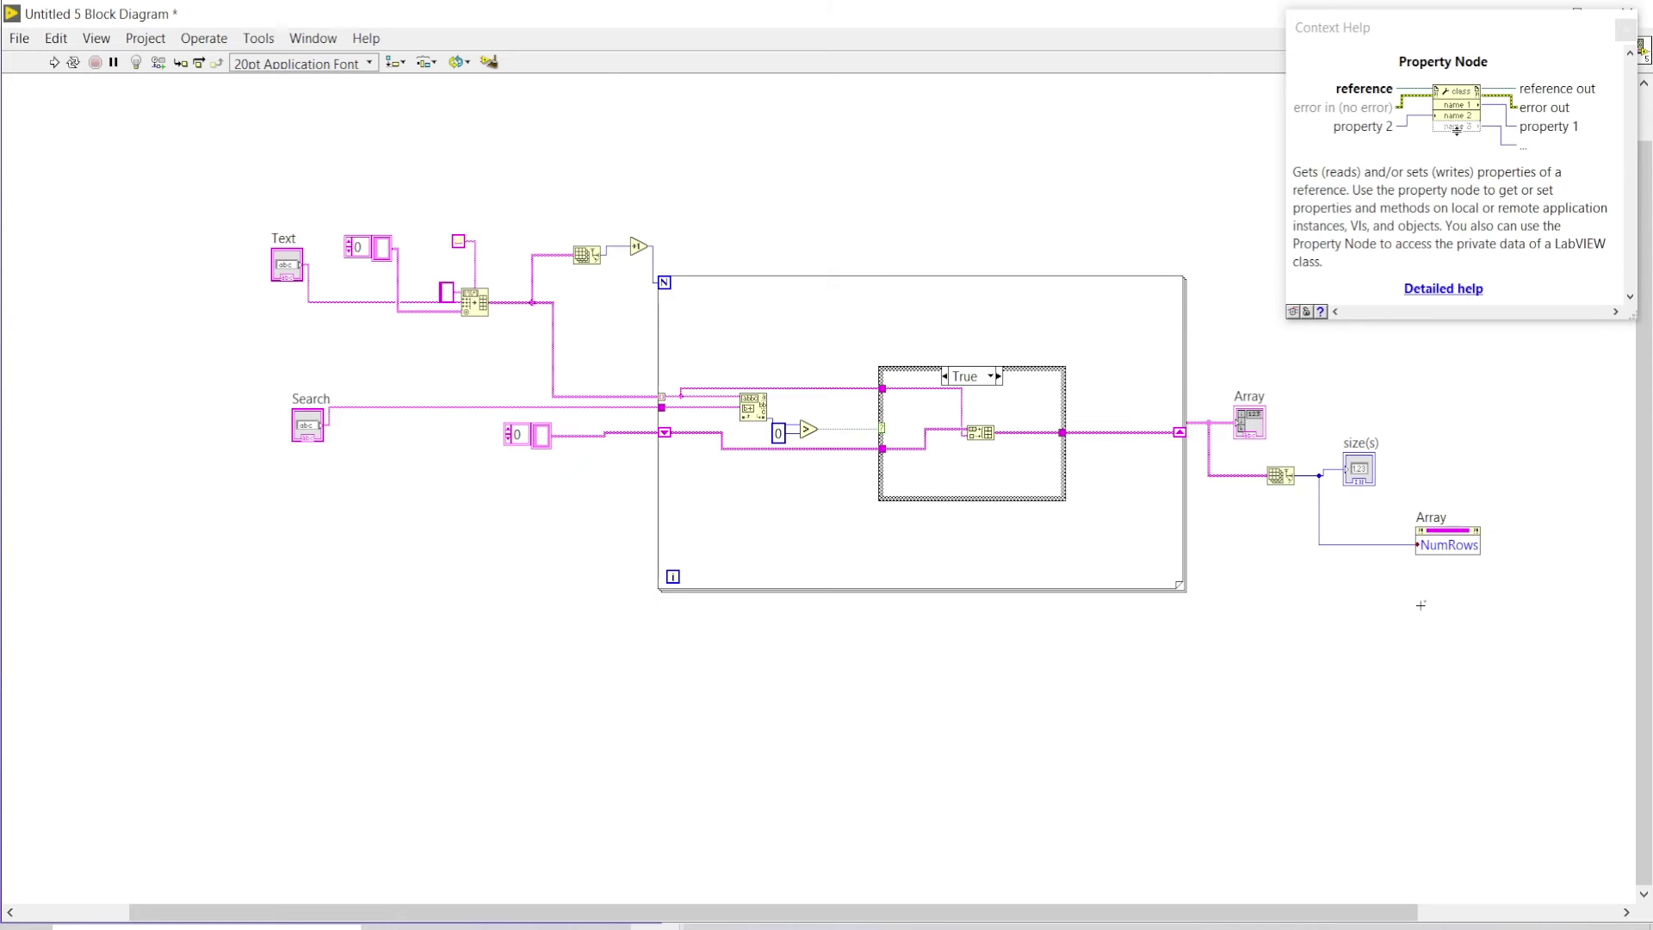
pyautogui.hotkey('ctrl', 'e')
# Run the VI and replace the search word with 'only'
pyautogui.click(54, 62)
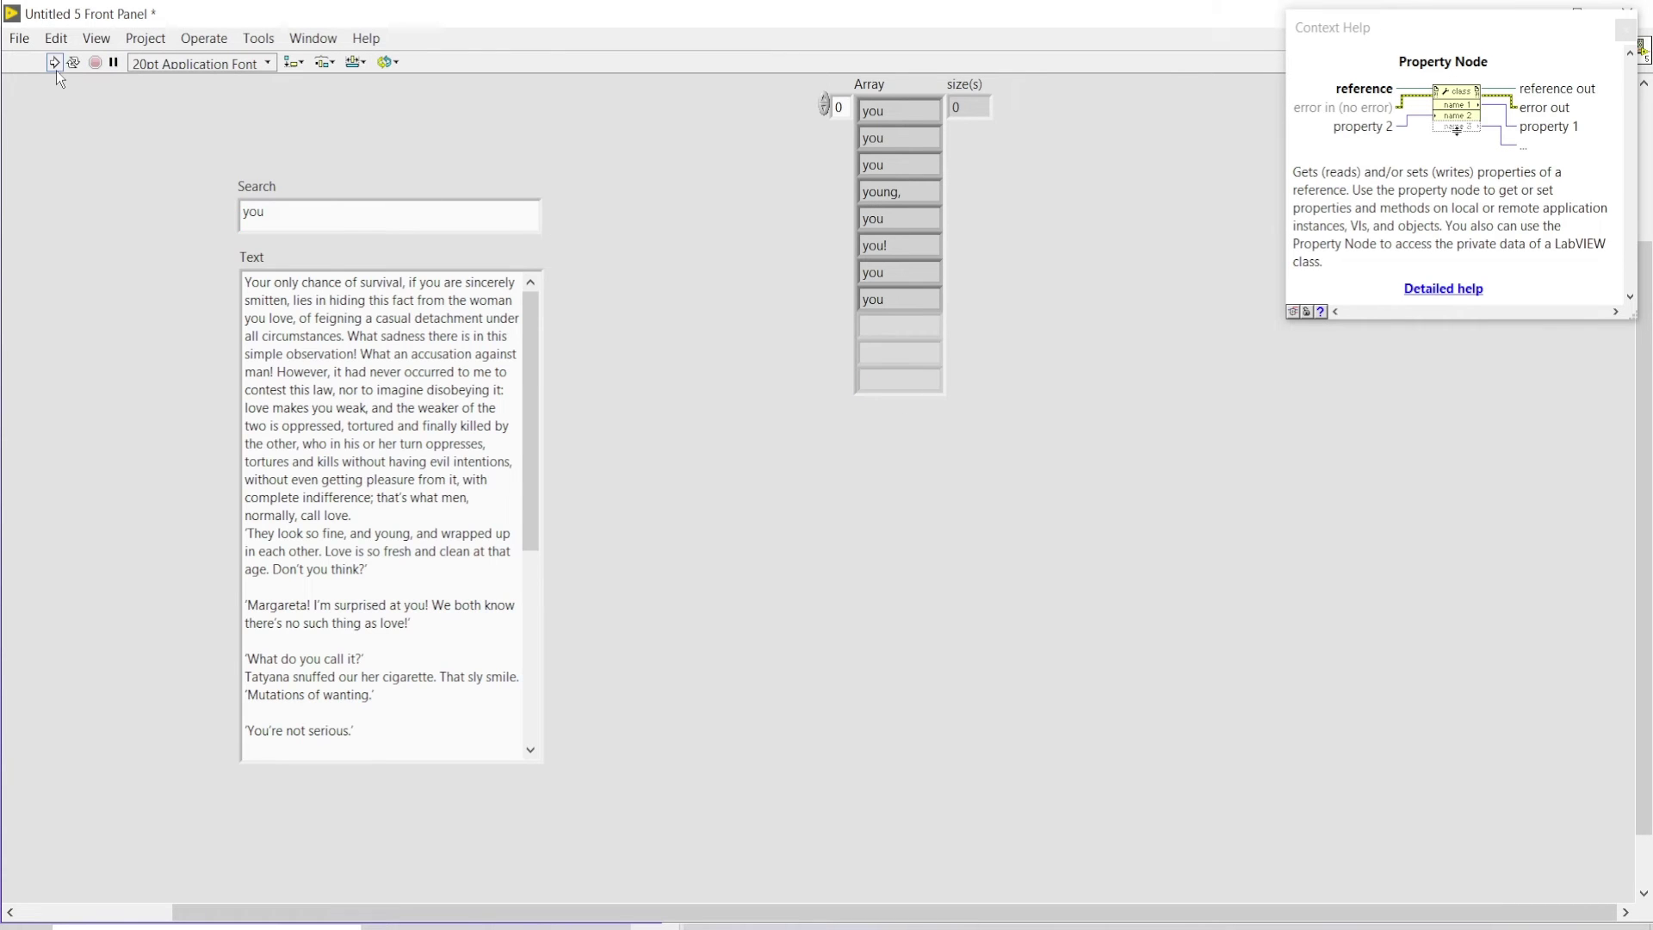
pyautogui.click(350, 220)
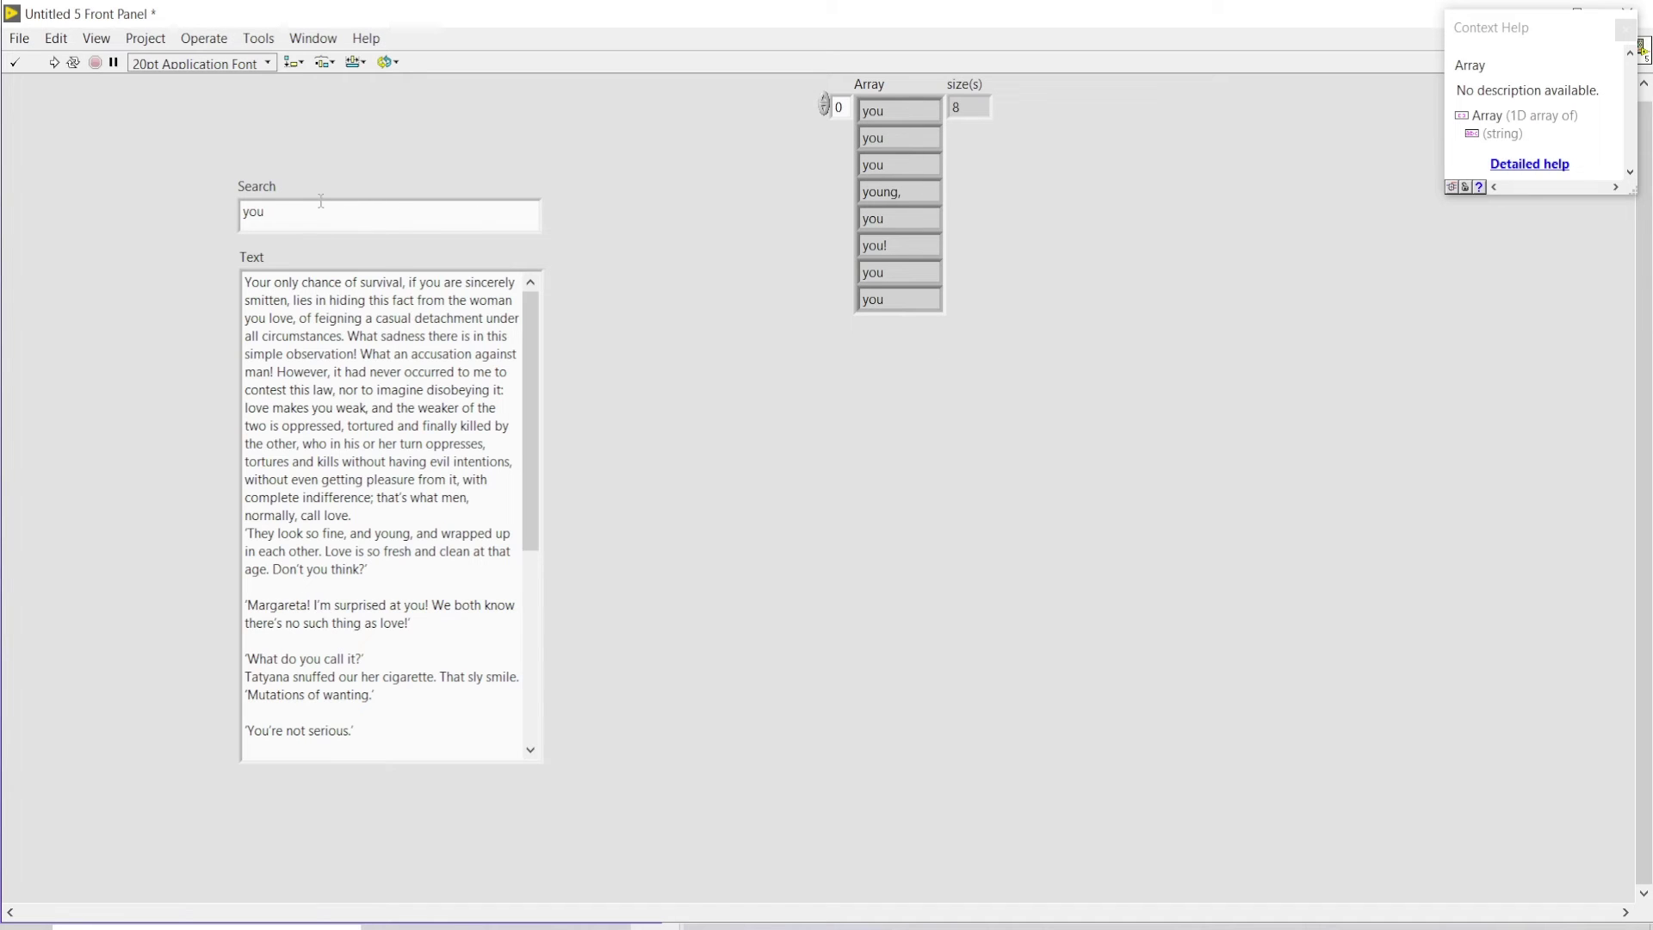
pyautogui.doubleClick(254, 211)
pyautogui.moveTo(250, 210); pyautogui.dragTo(236, 207)
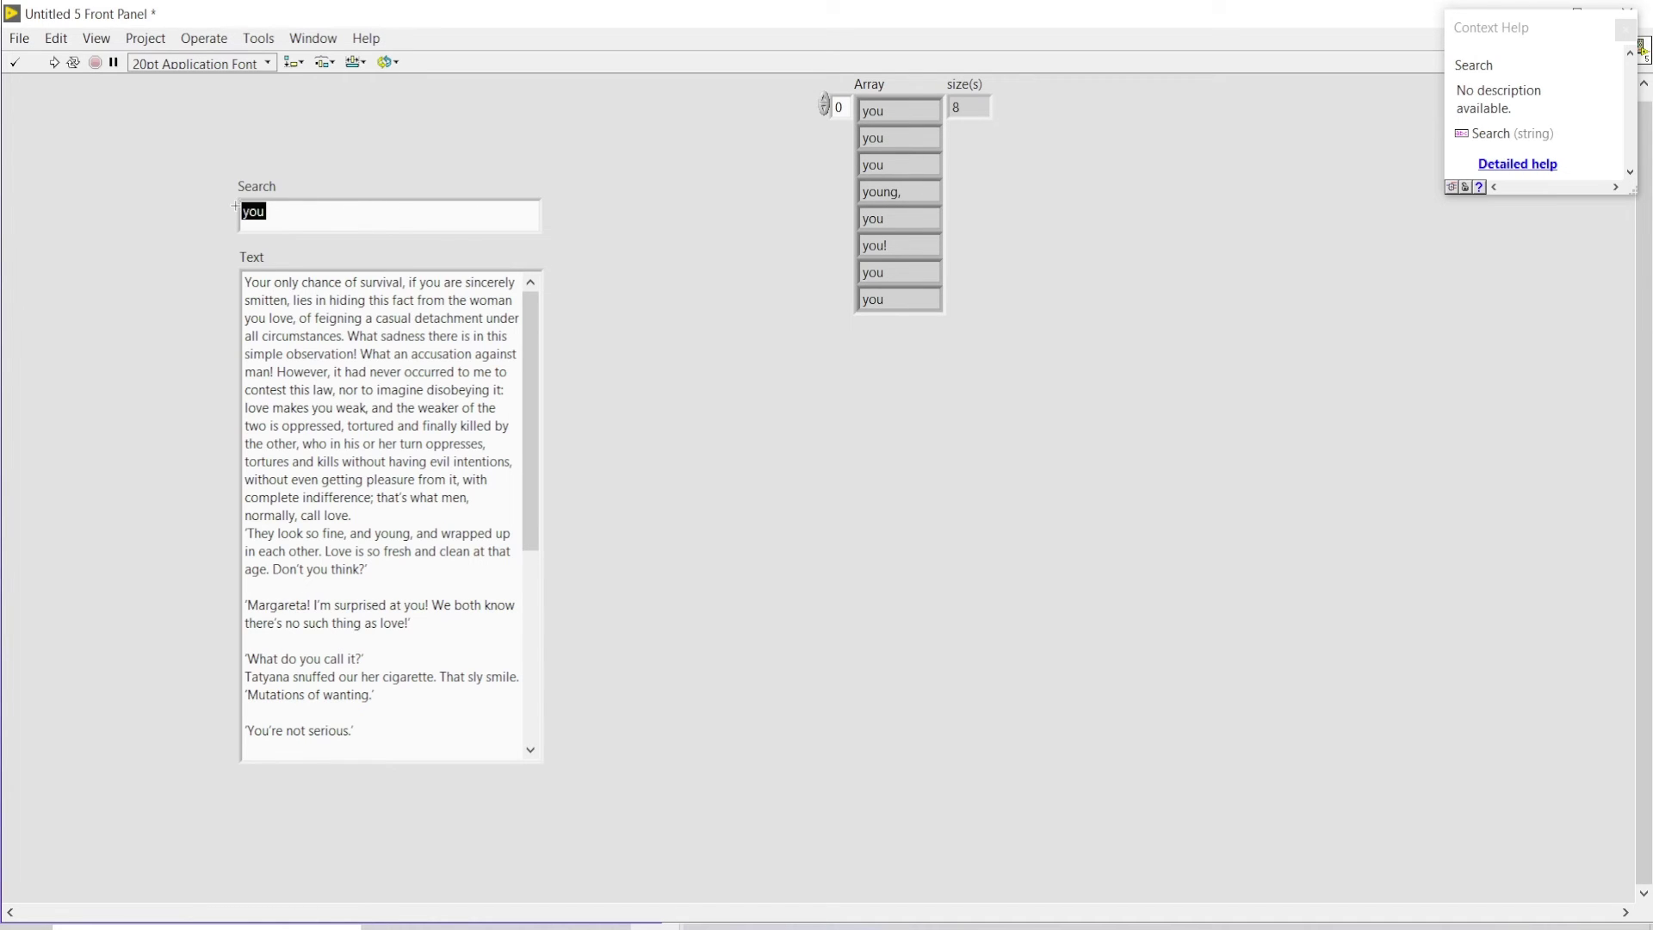
pyautogui.write('only')
pyautogui.hotkey('ctrl', 'r')
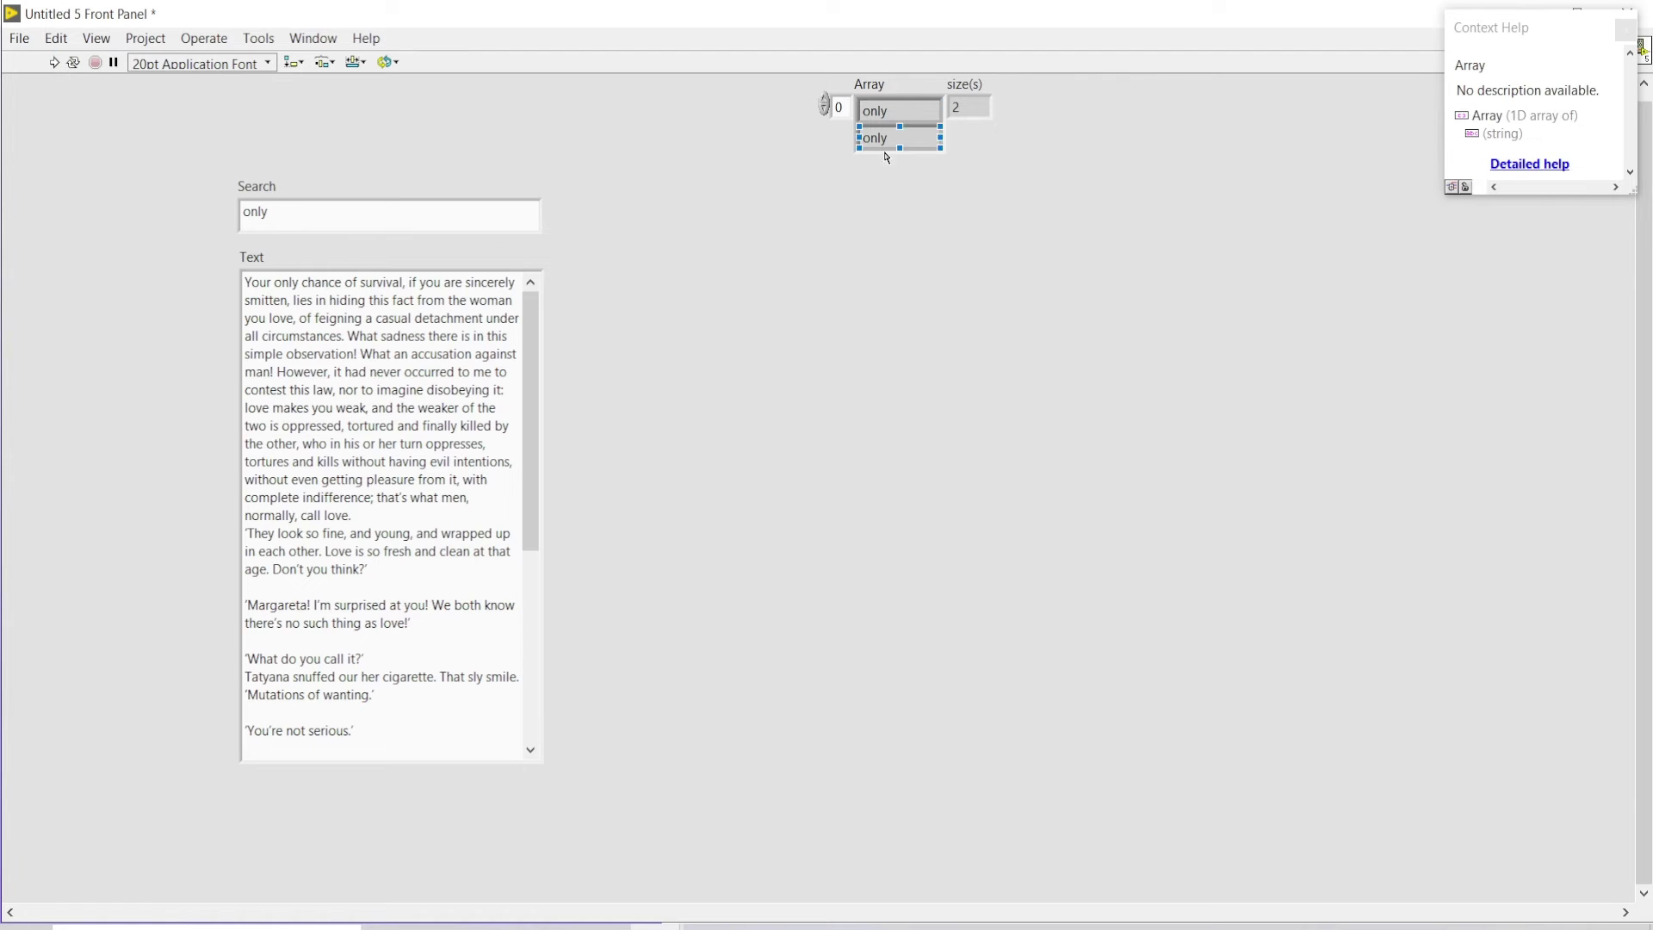
# Move the Array and size(s) displays beside the Text box
pyautogui.click(391, 516)
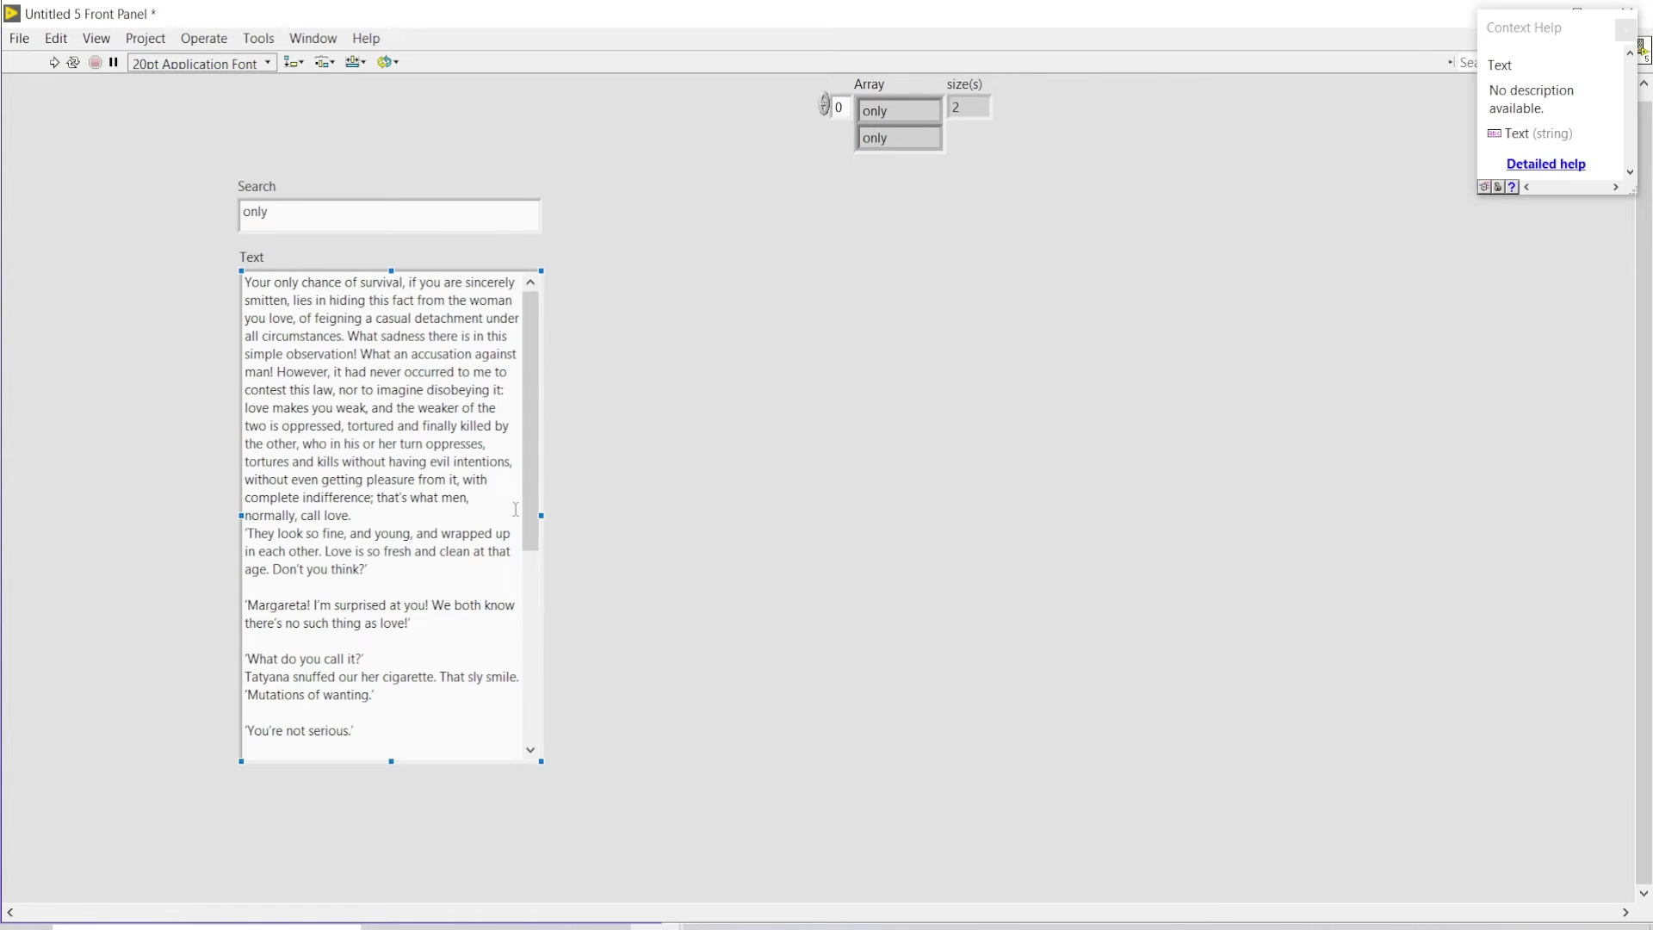
pyautogui.click(828, 107)
pyautogui.moveTo(963, 123)
pyautogui.mouseDown()
pyautogui.moveTo(744, 305)
pyautogui.moveTo(788, 300)
pyautogui.mouseUp()
pyautogui.click(625, 257)
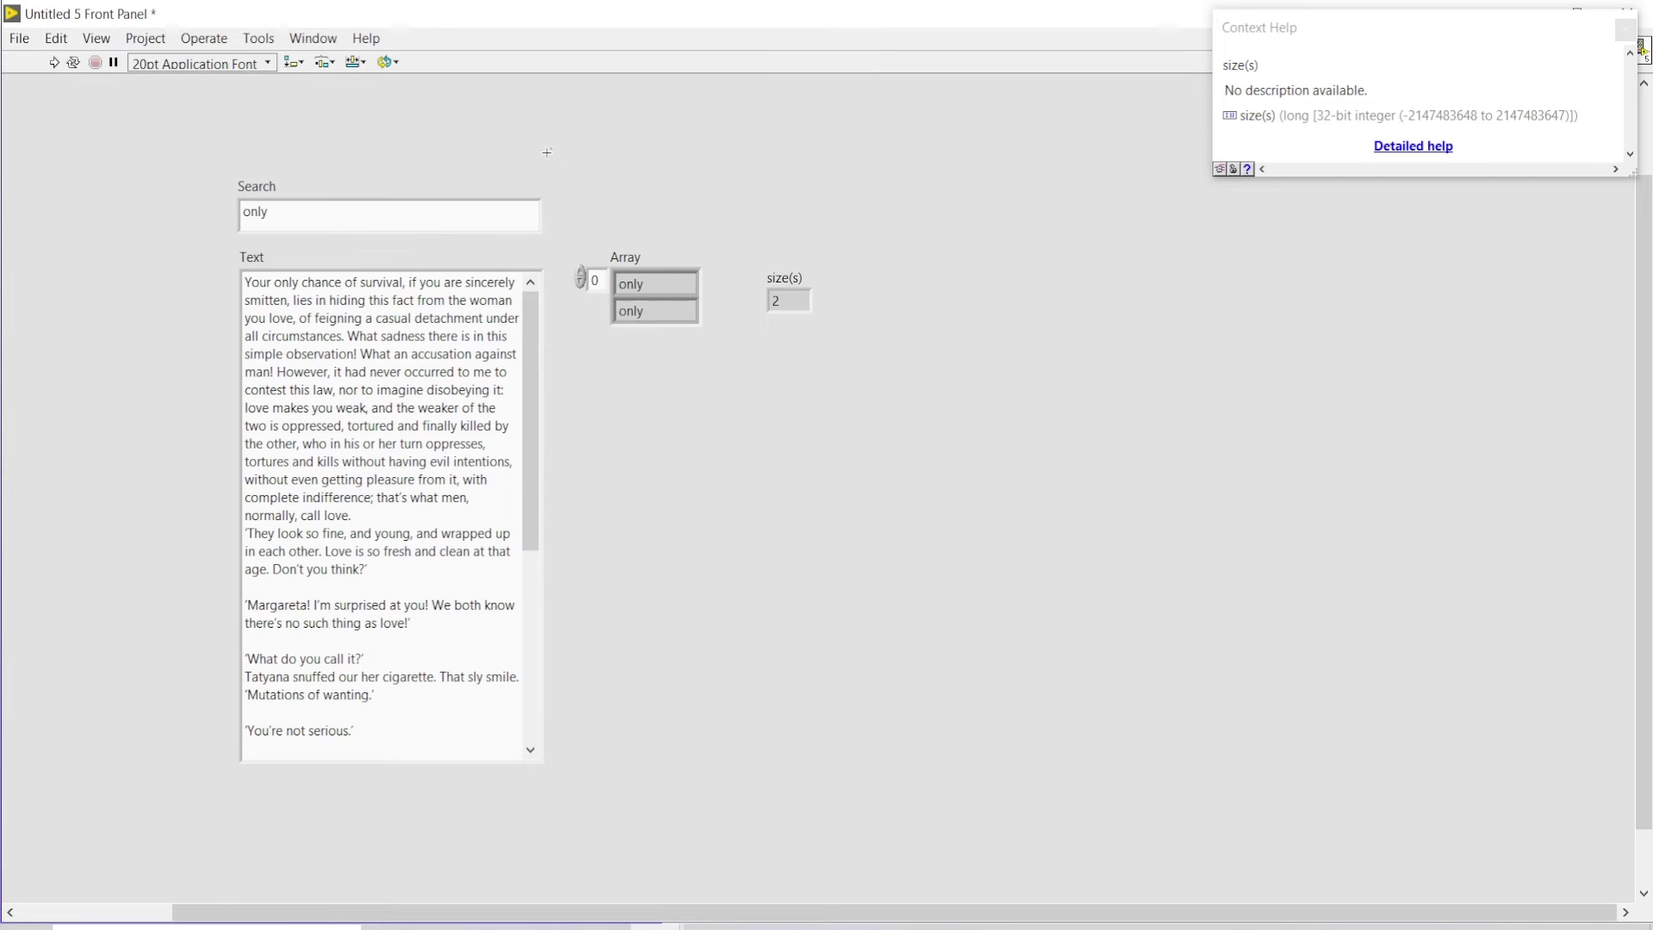
pyautogui.hotkey('ctrl', 'e')
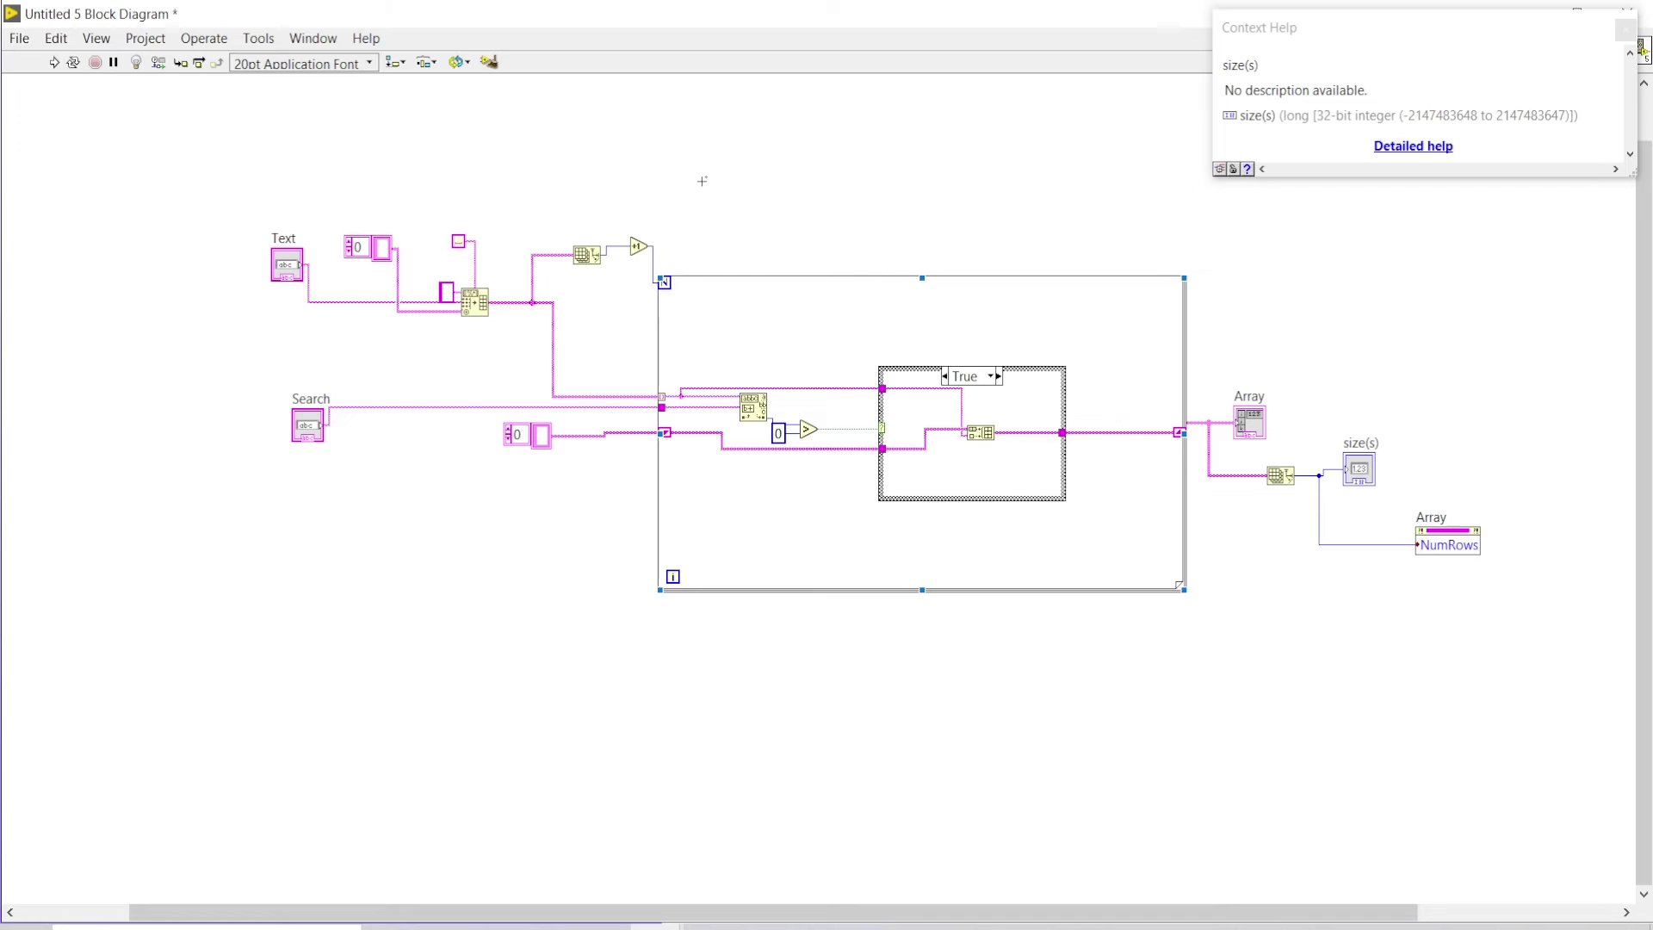
# Draw a While Loop enclosing all the existing word-search code
pyautogui.rightClick(582, 147)
pyautogui.click(661, 112)
pyautogui.click(801, 155)
pyautogui.moveTo(124, 105)
pyautogui.mouseDown()
pyautogui.moveTo(1579, 825)
pyautogui.moveTo(1563, 827)
pyautogui.mouseUp()
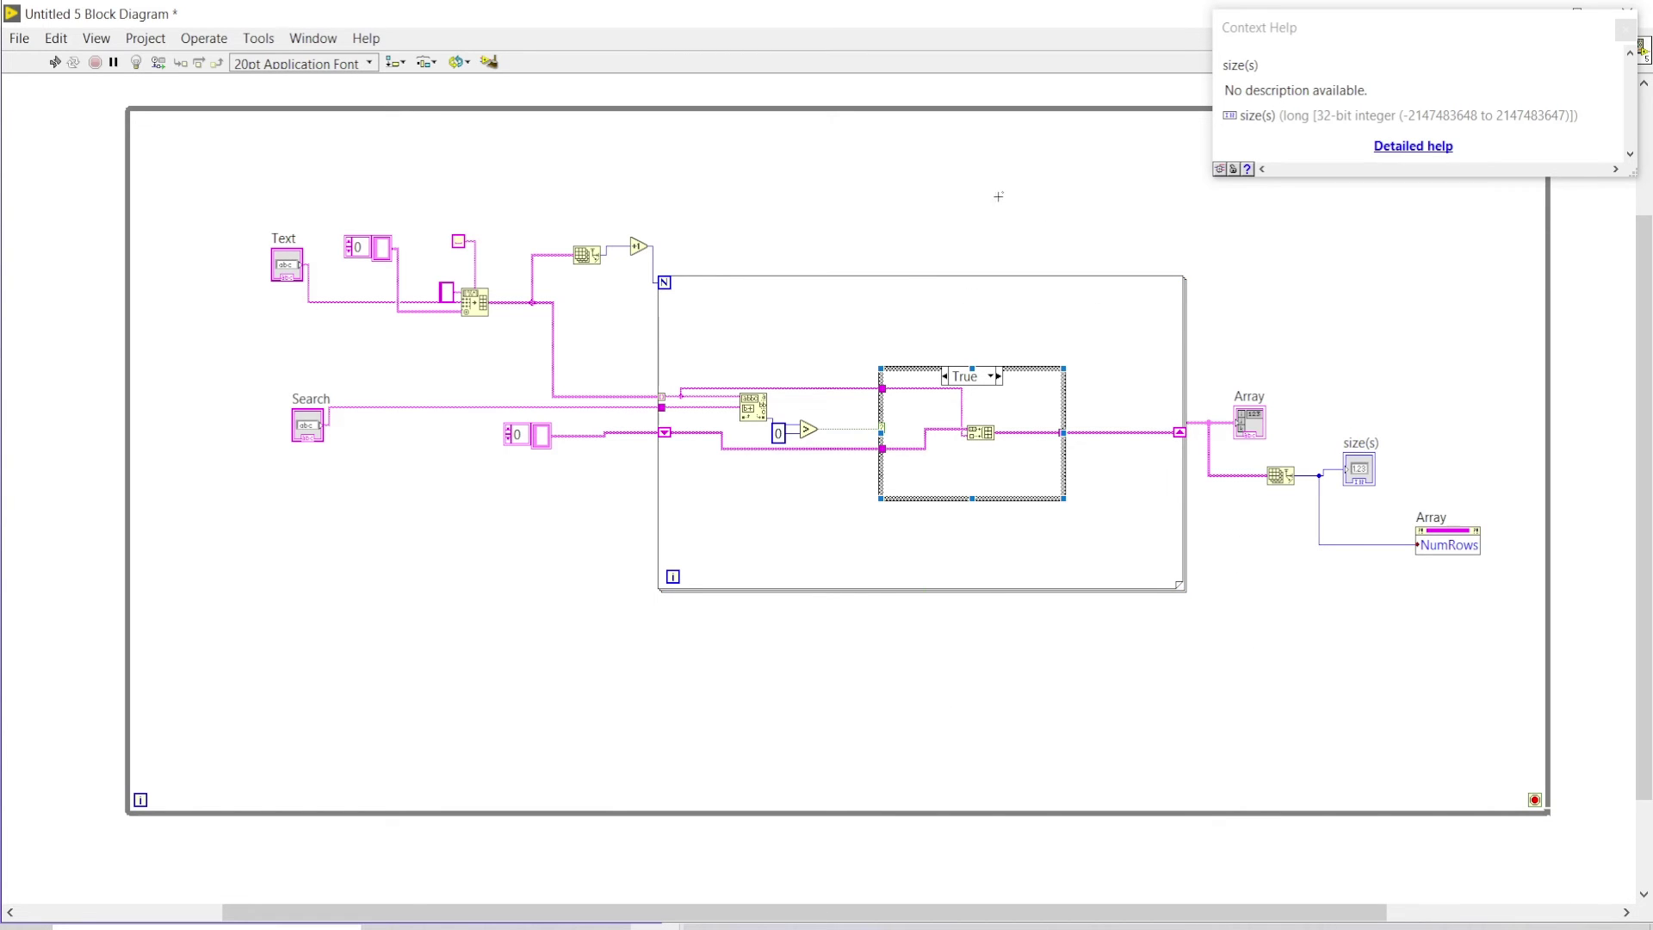
pyautogui.click(1625, 29)
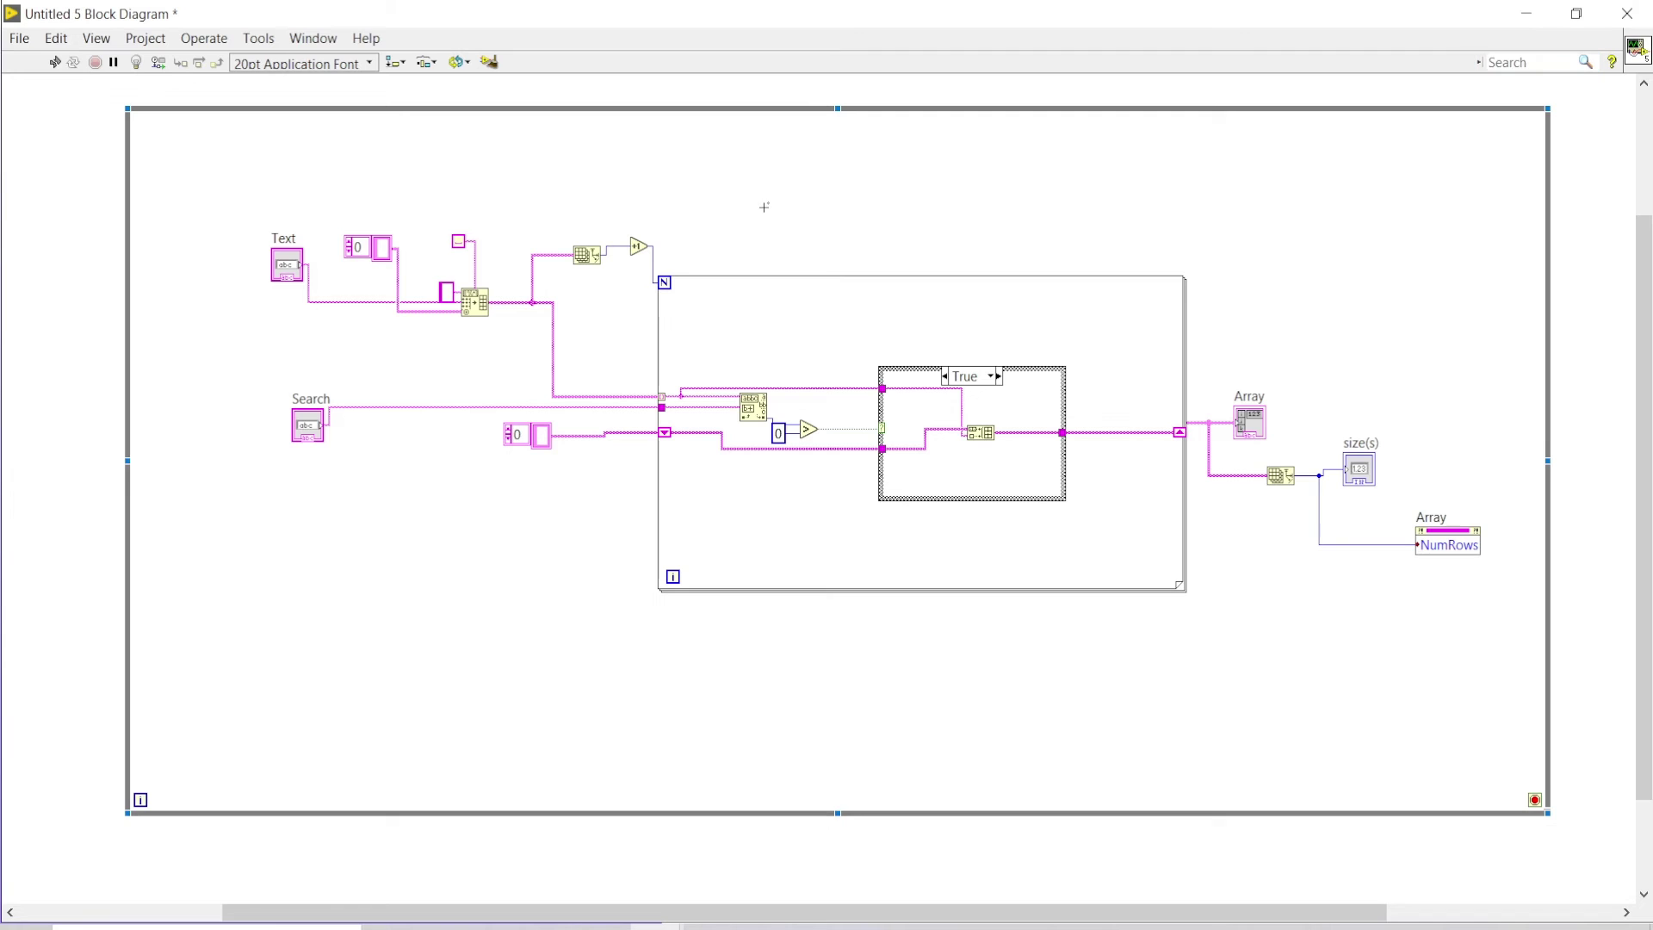
pyautogui.hotkey('ctrl', 'e')
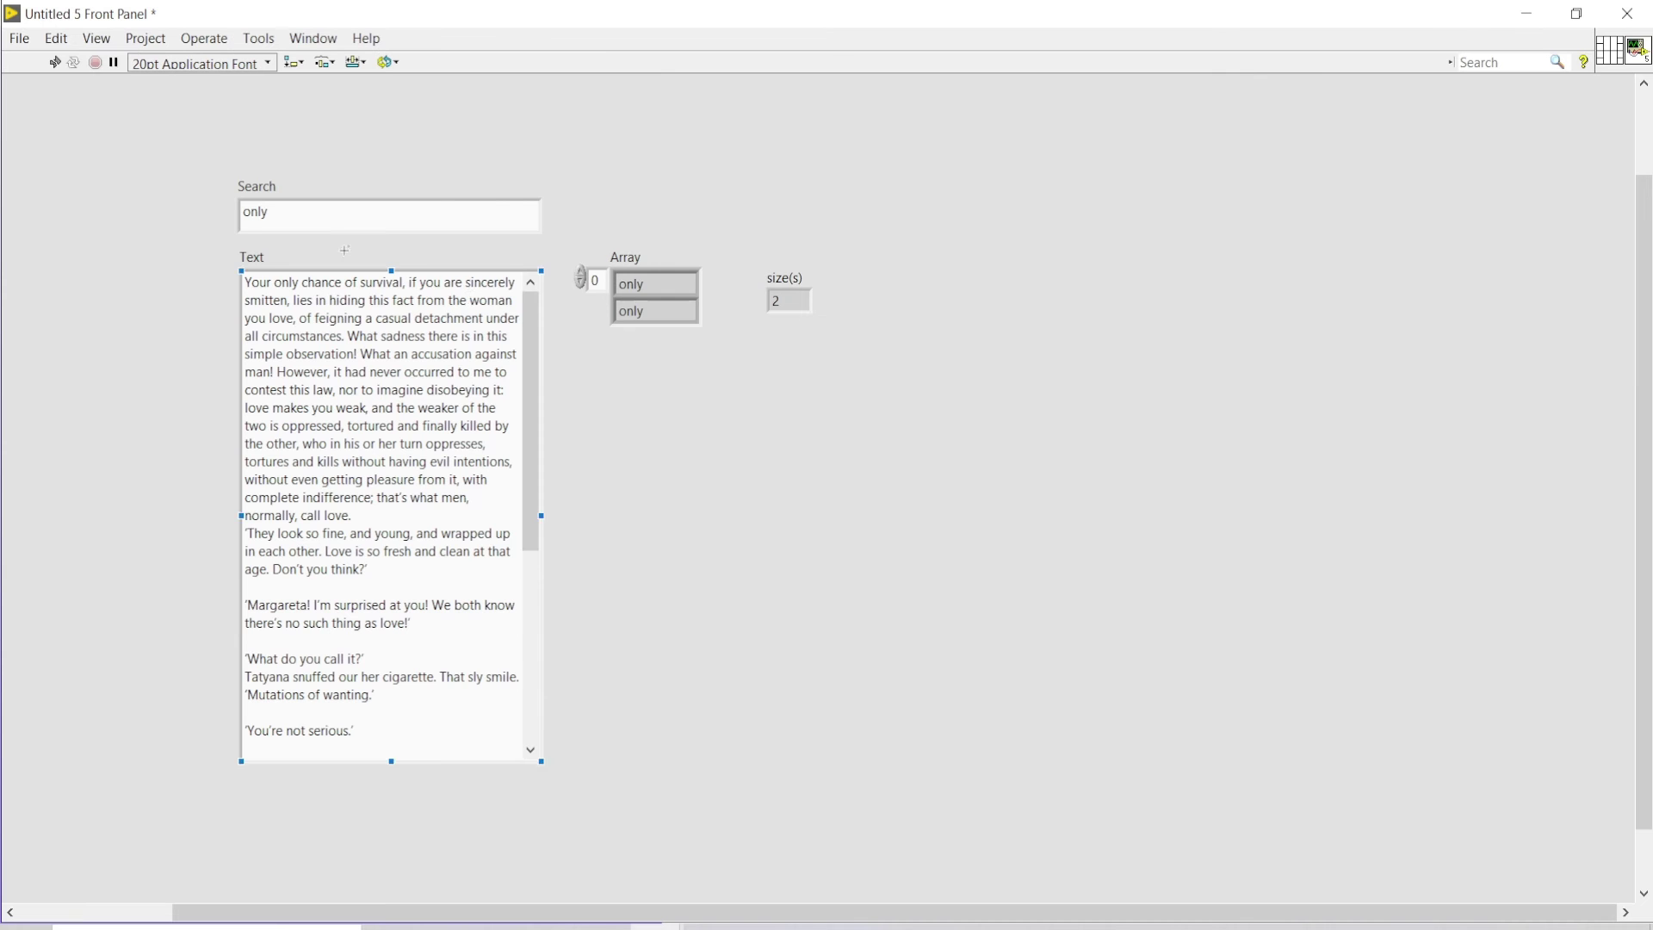
pyautogui.hotkey('ctrl', 'e')
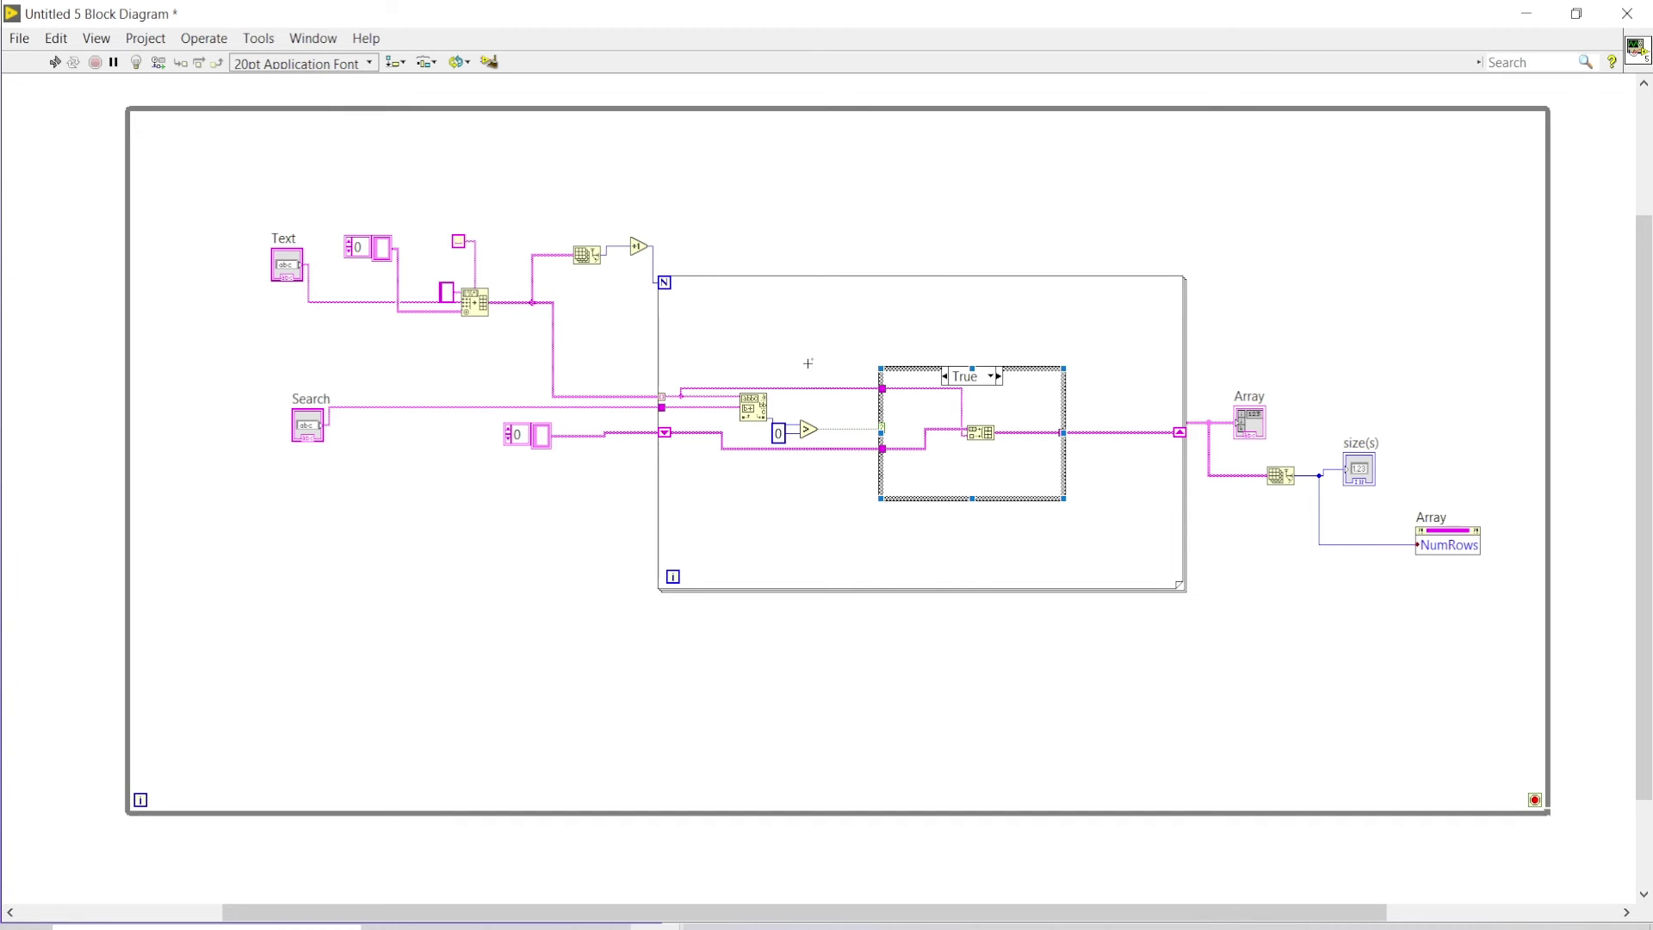
# Enclose the search code in an Event Structure handling Search: Value Change
pyautogui.rightClick(741, 187)
pyautogui.moveTo(788, 93)
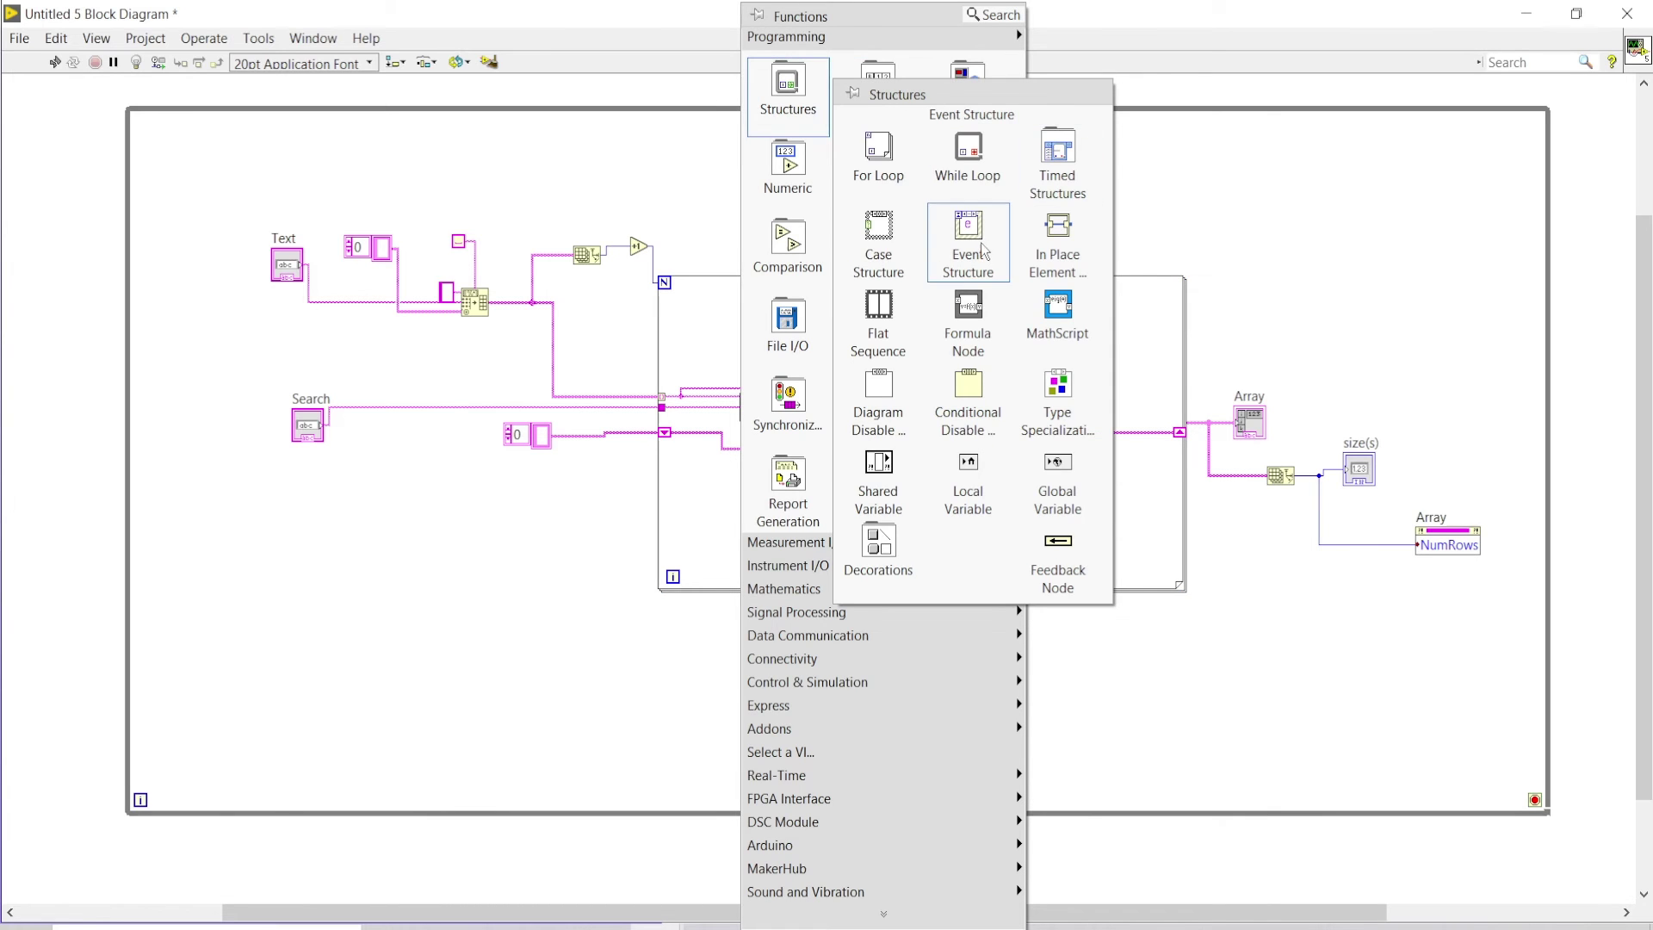
pyautogui.click(986, 250)
pyautogui.moveTo(220, 165)
pyautogui.mouseDown()
pyautogui.moveTo(1444, 760)
pyautogui.moveTo(1504, 772)
pyautogui.mouseUp()
pyautogui.click(1546, 724)
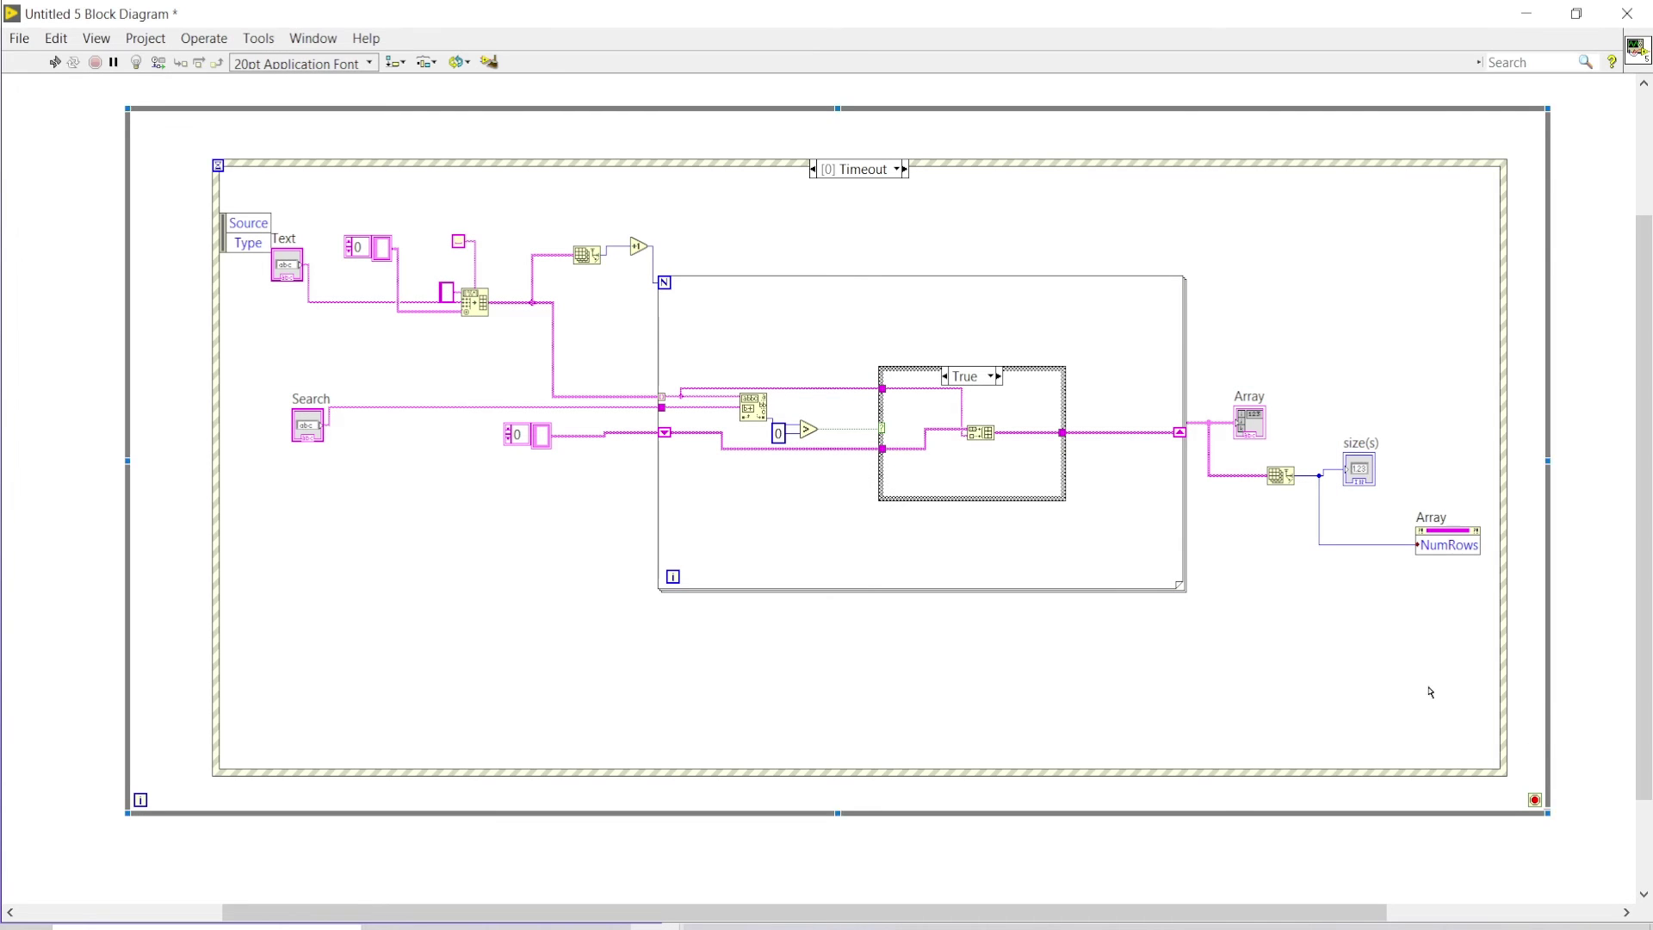
pyautogui.rightClick(884, 173)
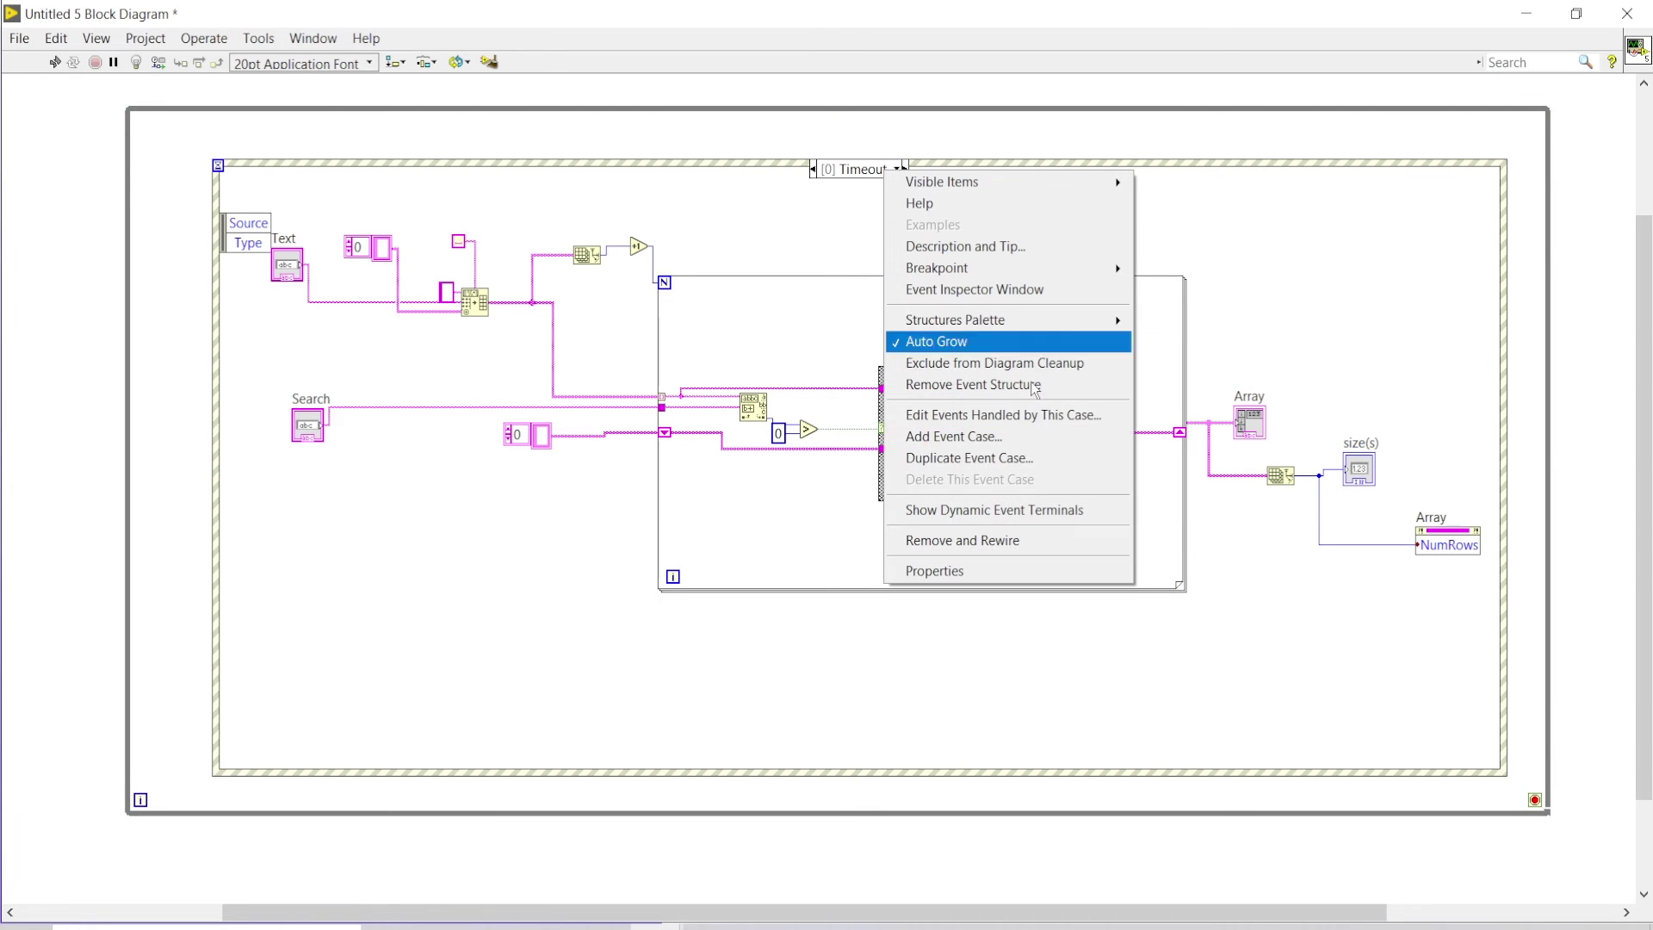
pyautogui.click(1009, 416)
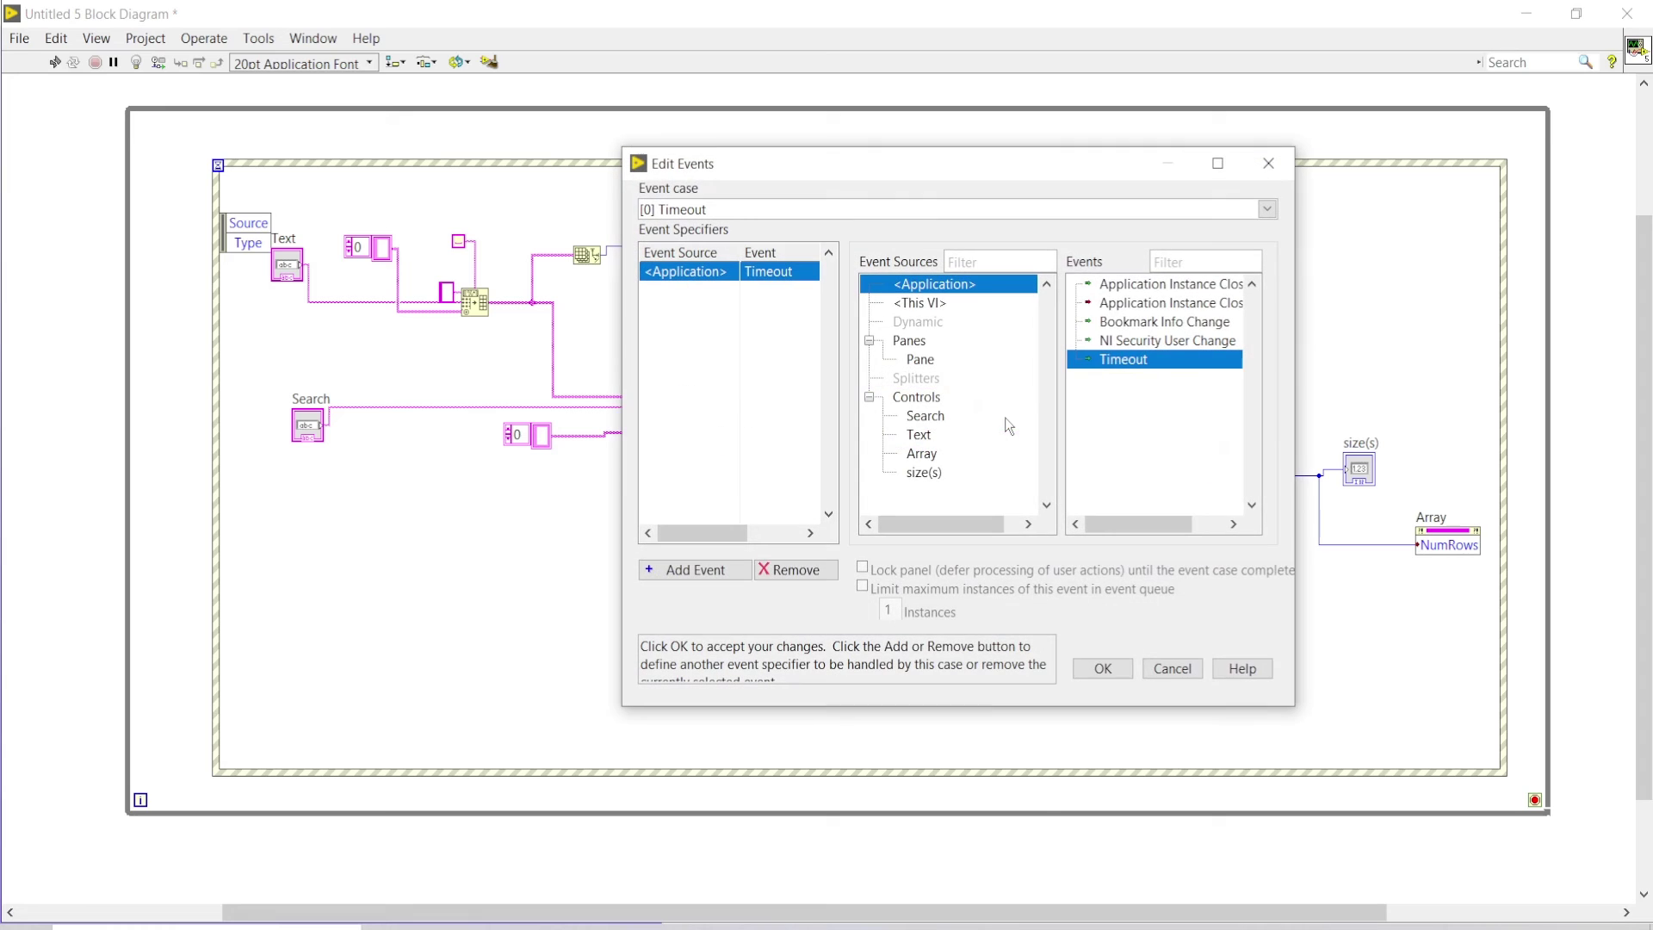
pyautogui.click(926, 416)
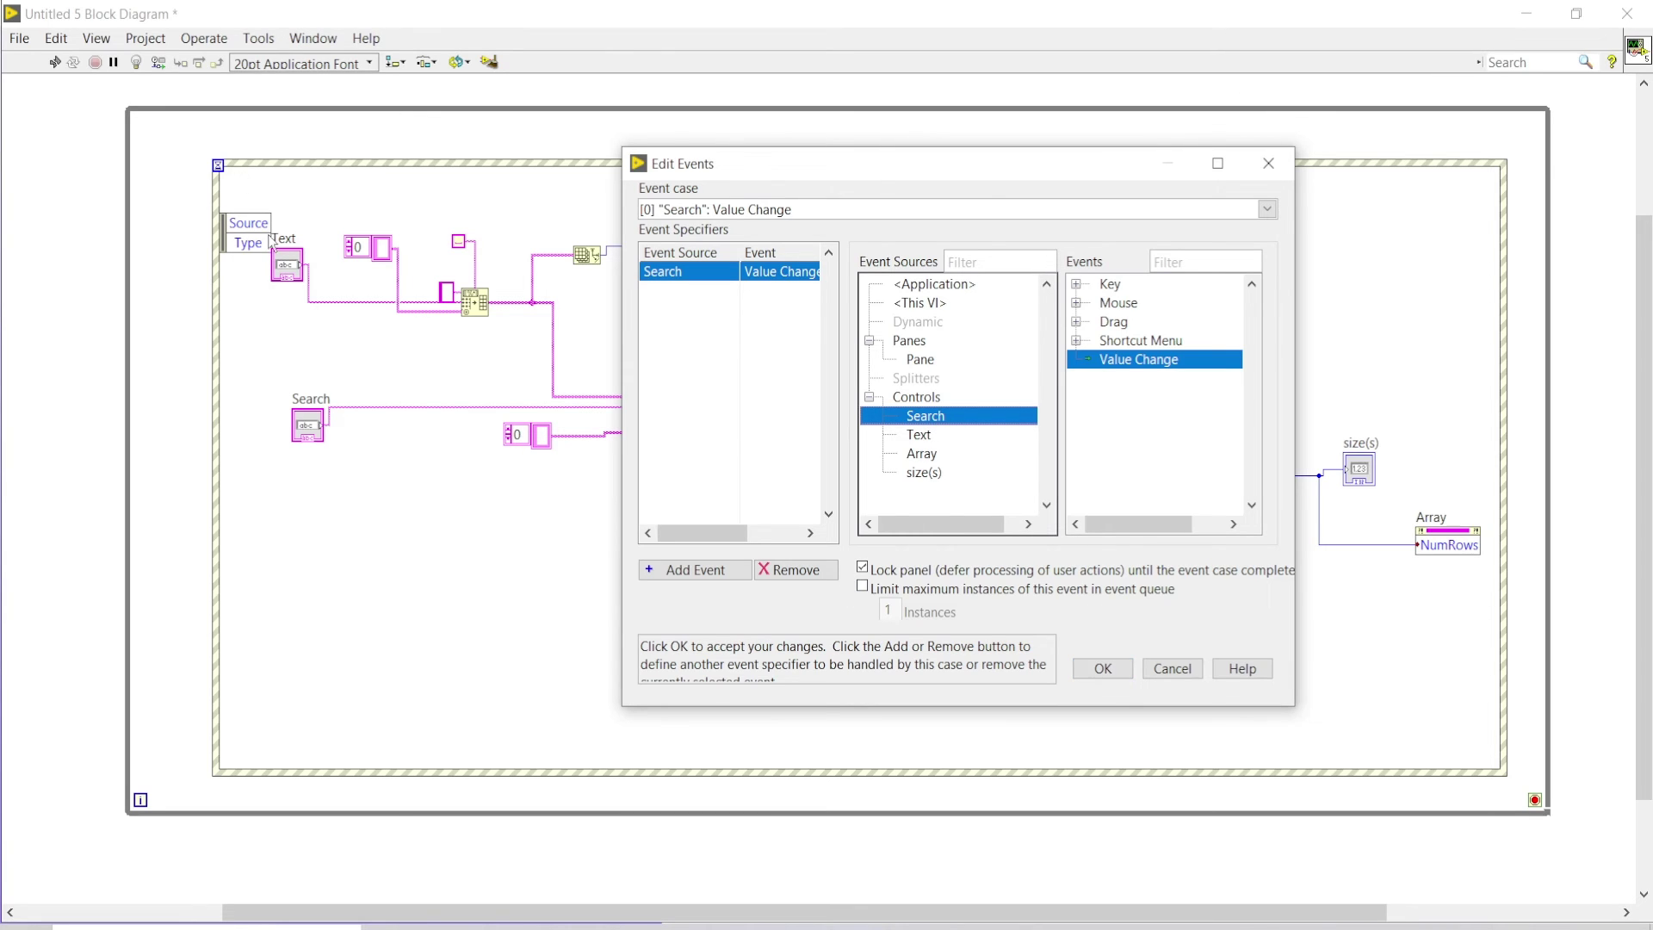
pyautogui.click(1105, 669)
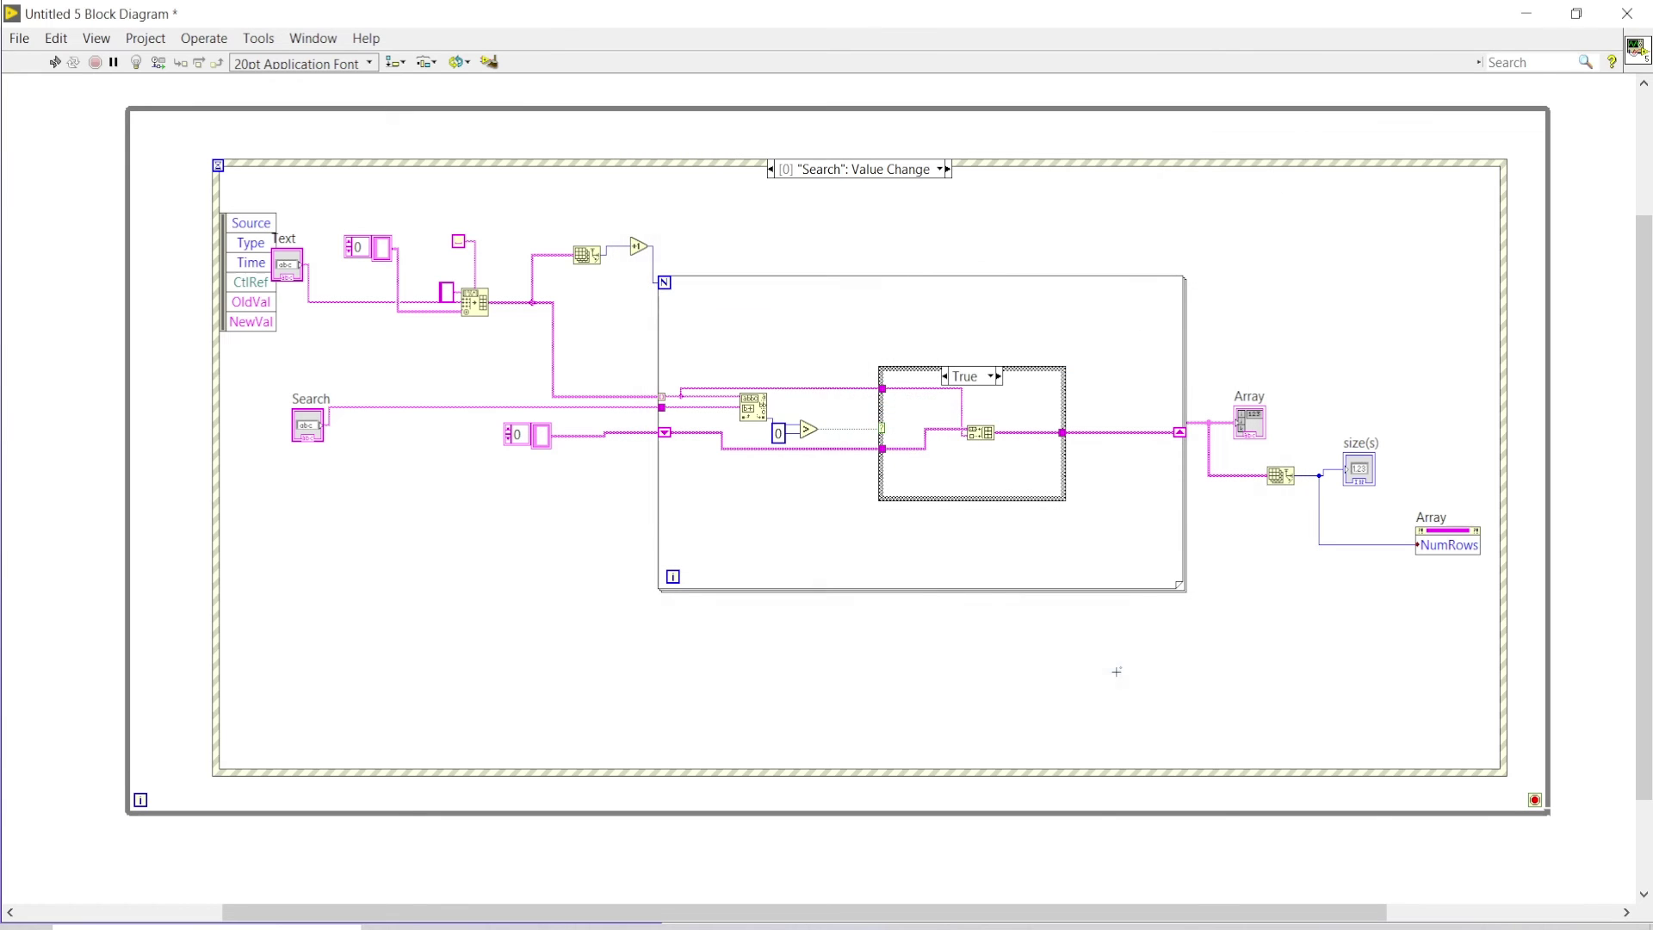
pyautogui.click(496, 489)
# Create a loop stop button and move it into a new stop: Value Change event case
pyautogui.rightClick(1532, 801)
pyautogui.click(1420, 762)
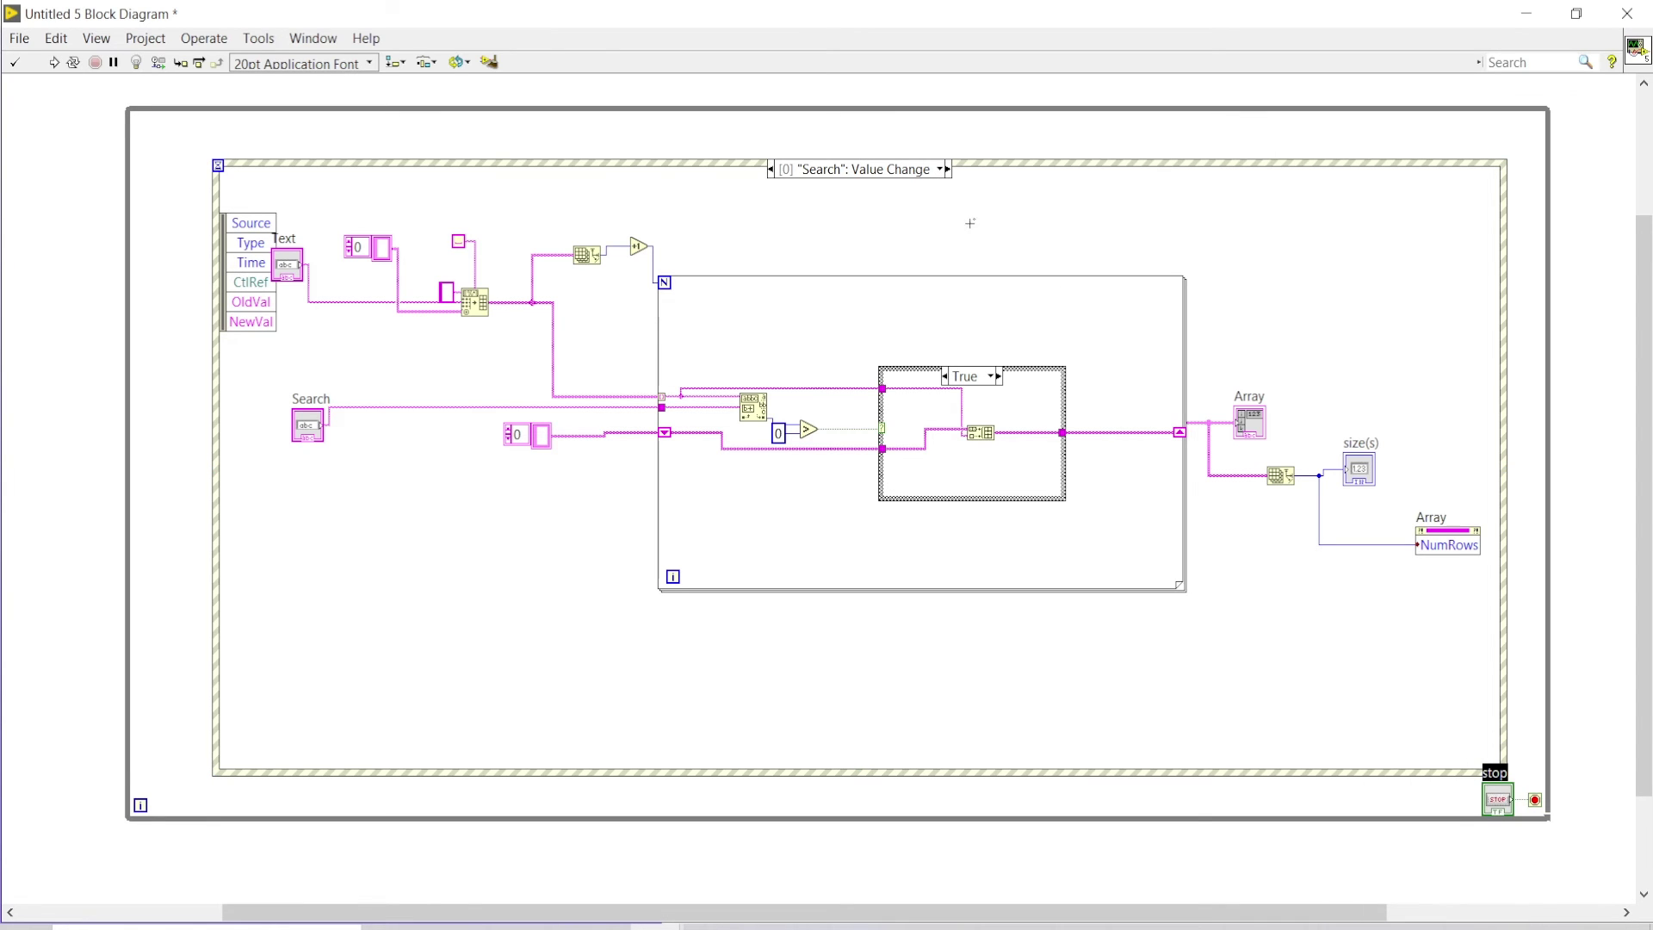
pyautogui.rightClick(907, 169)
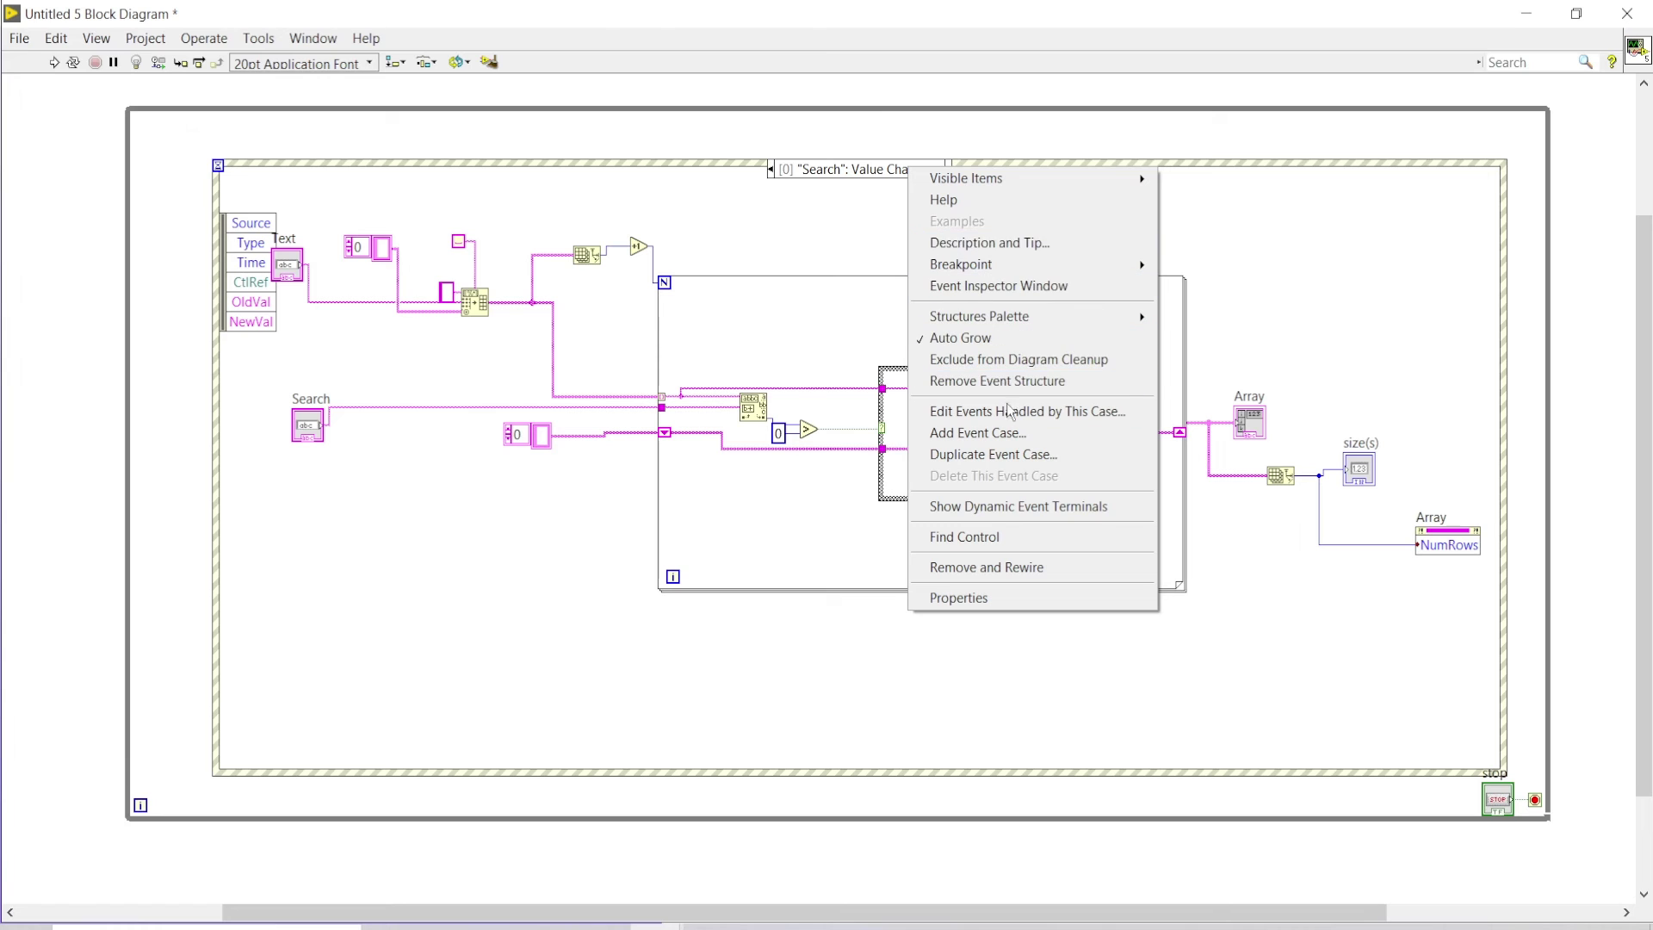
pyautogui.click(977, 432)
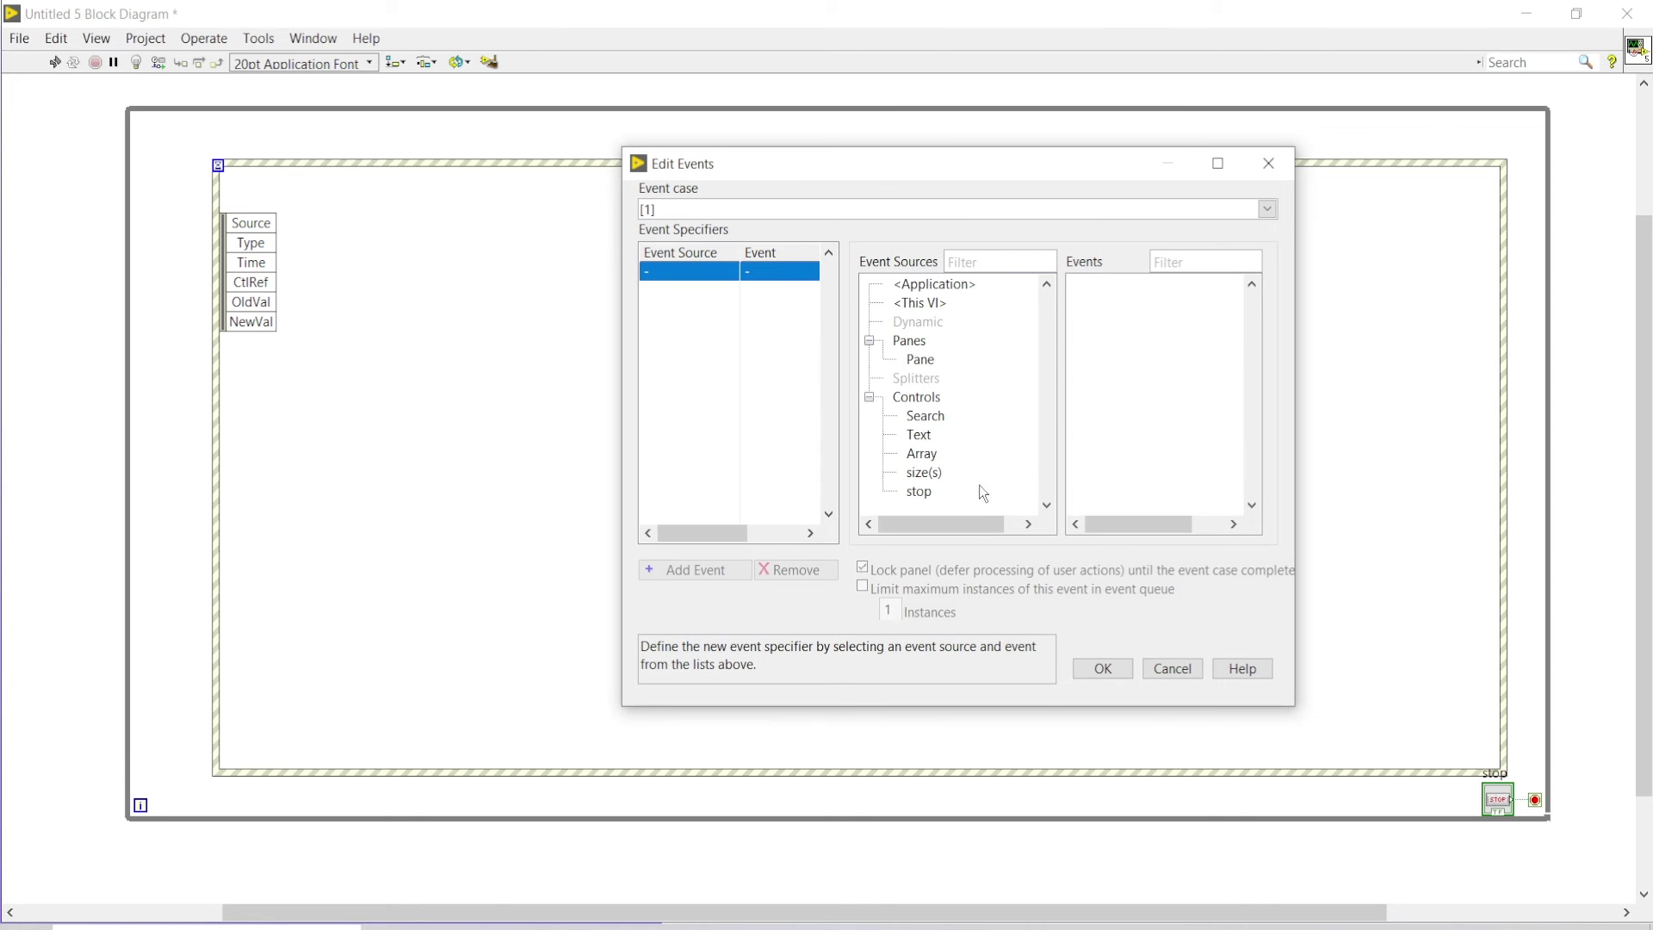
pyautogui.click(917, 493)
pyautogui.click(1102, 670)
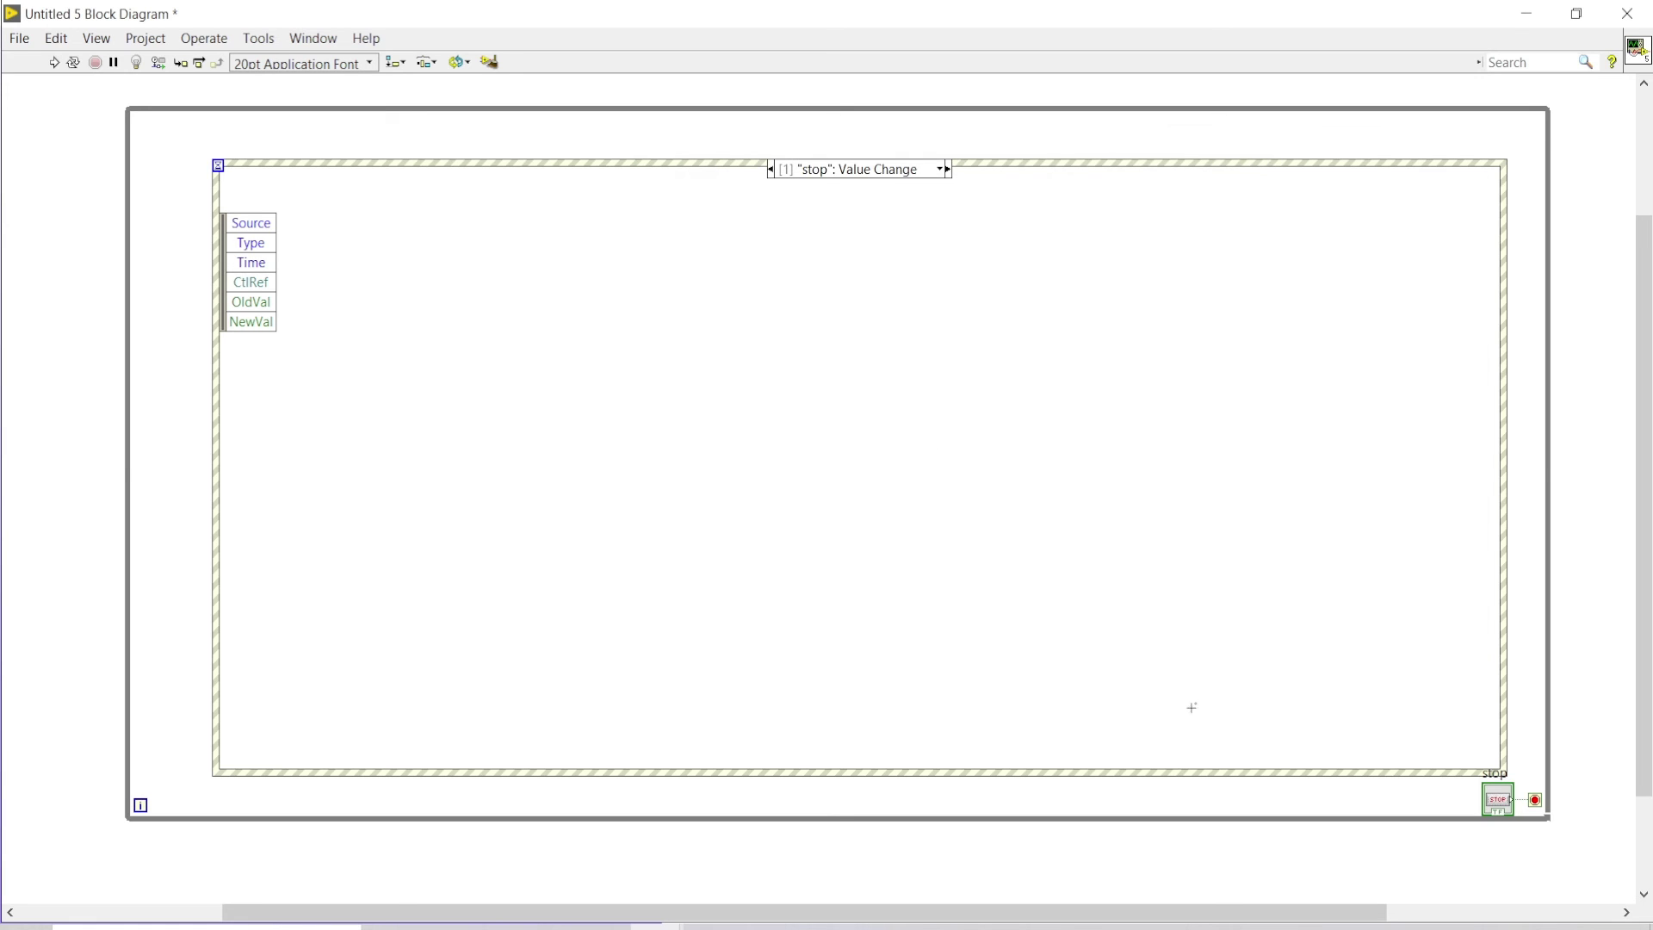
pyautogui.moveTo(1495, 799); pyautogui.dragTo(1244, 691)
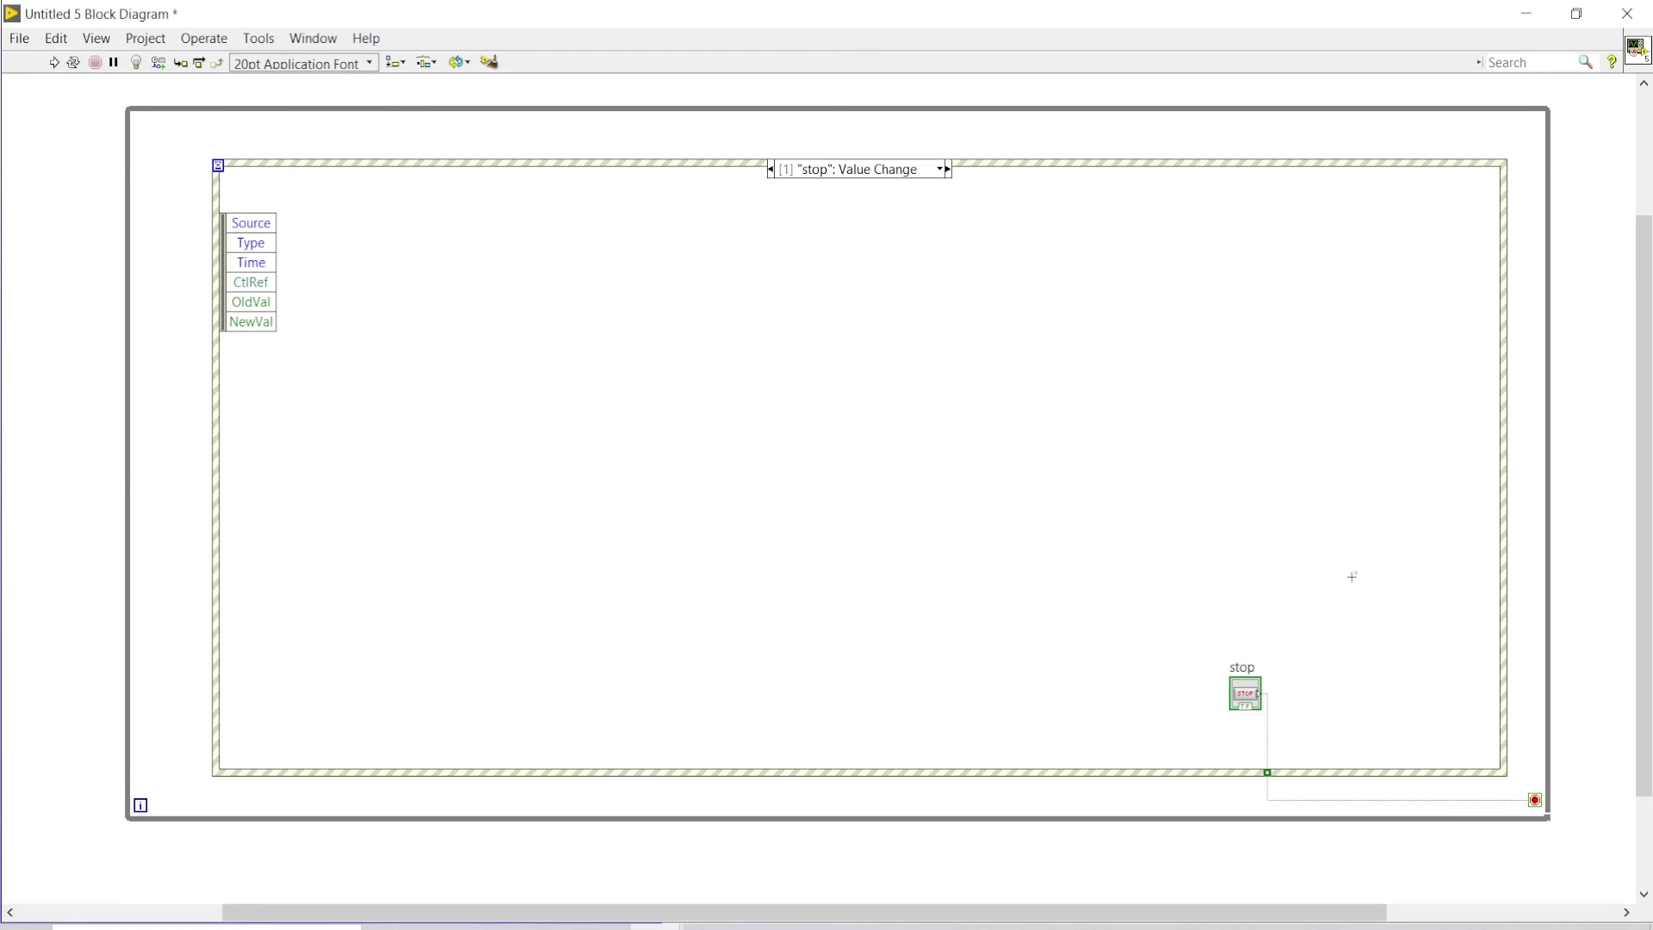
pyautogui.click(949, 170)
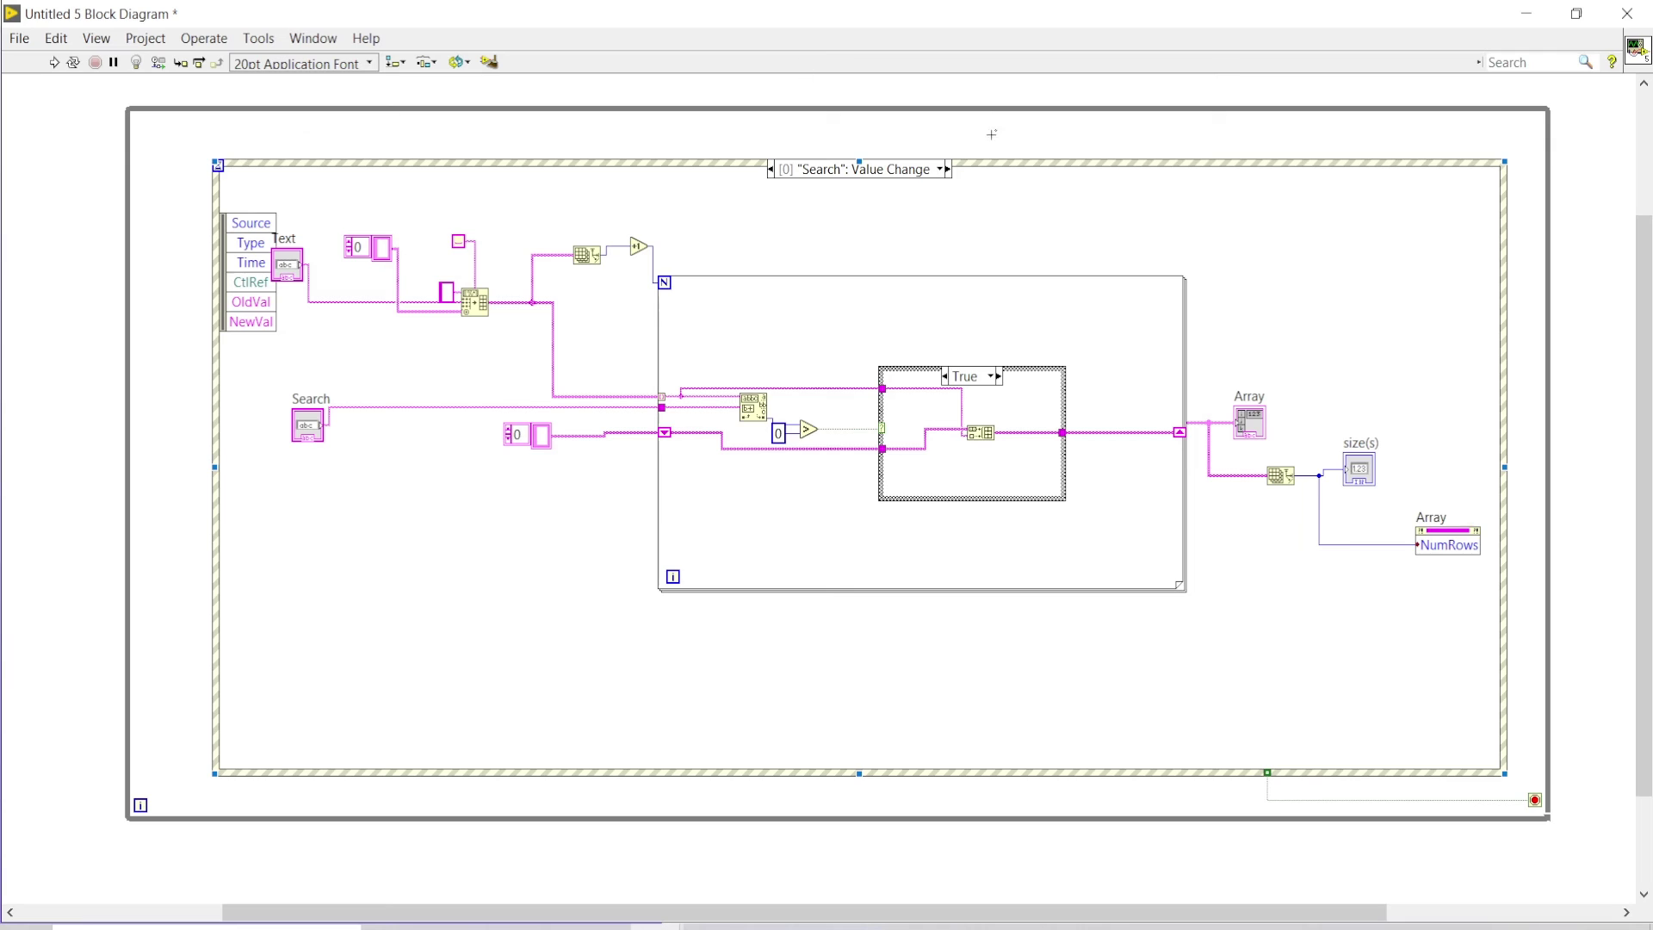
pyautogui.click(997, 278)
# Move the STOP button on the front panel next to the results
pyautogui.click(948, 169)
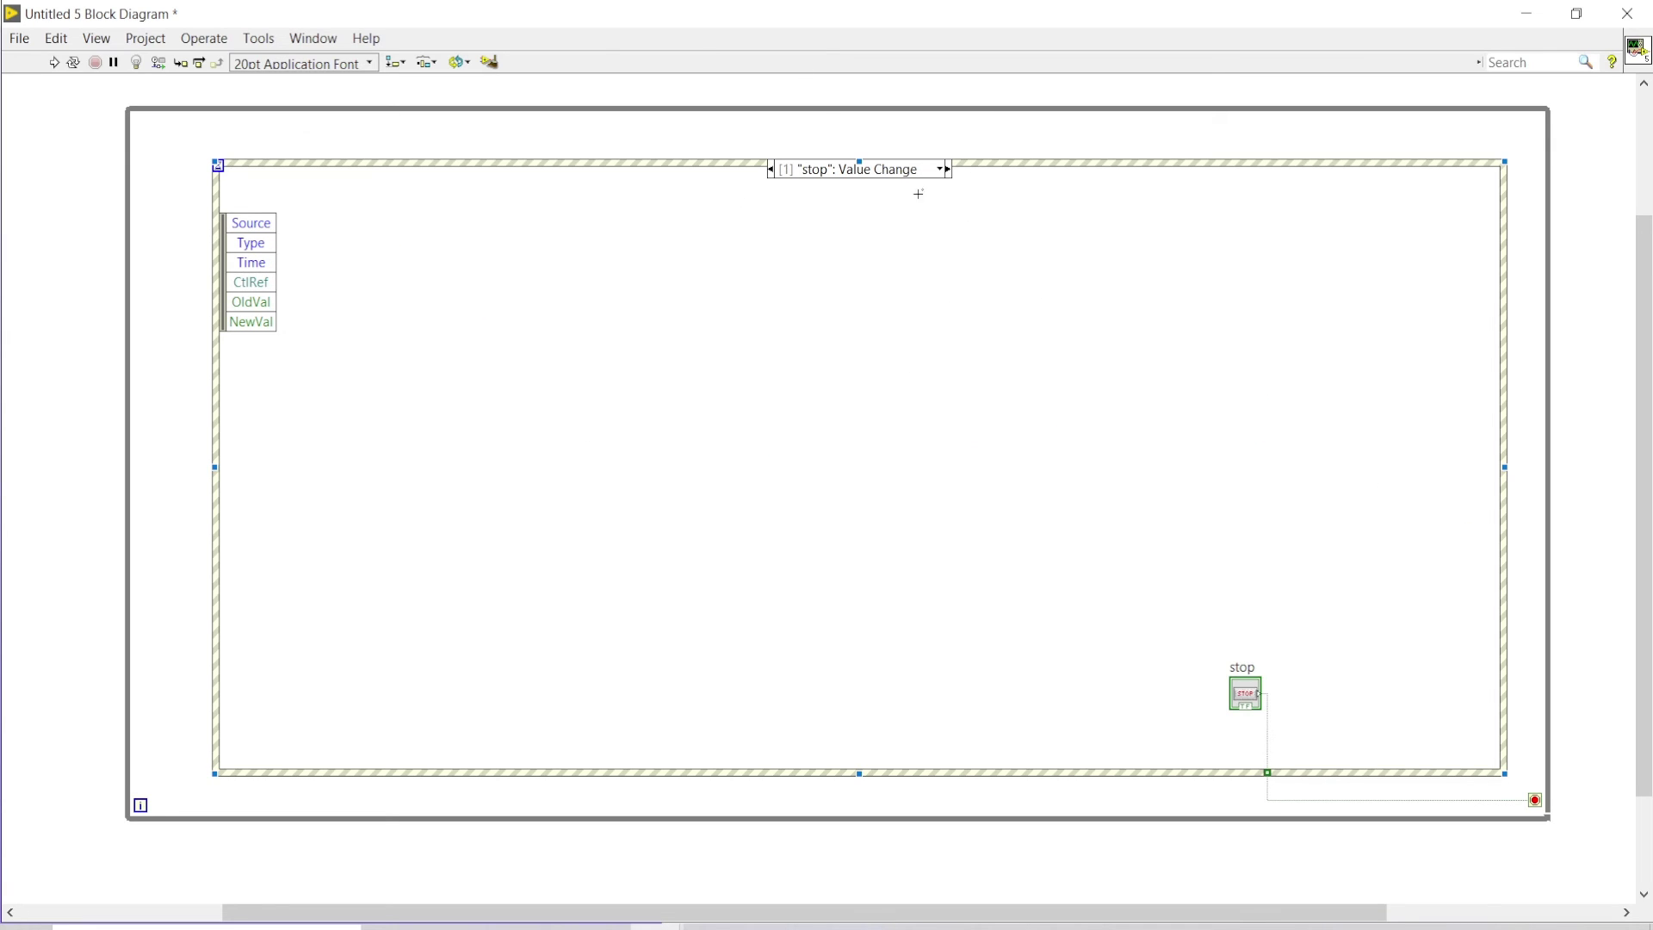
pyautogui.click(946, 184)
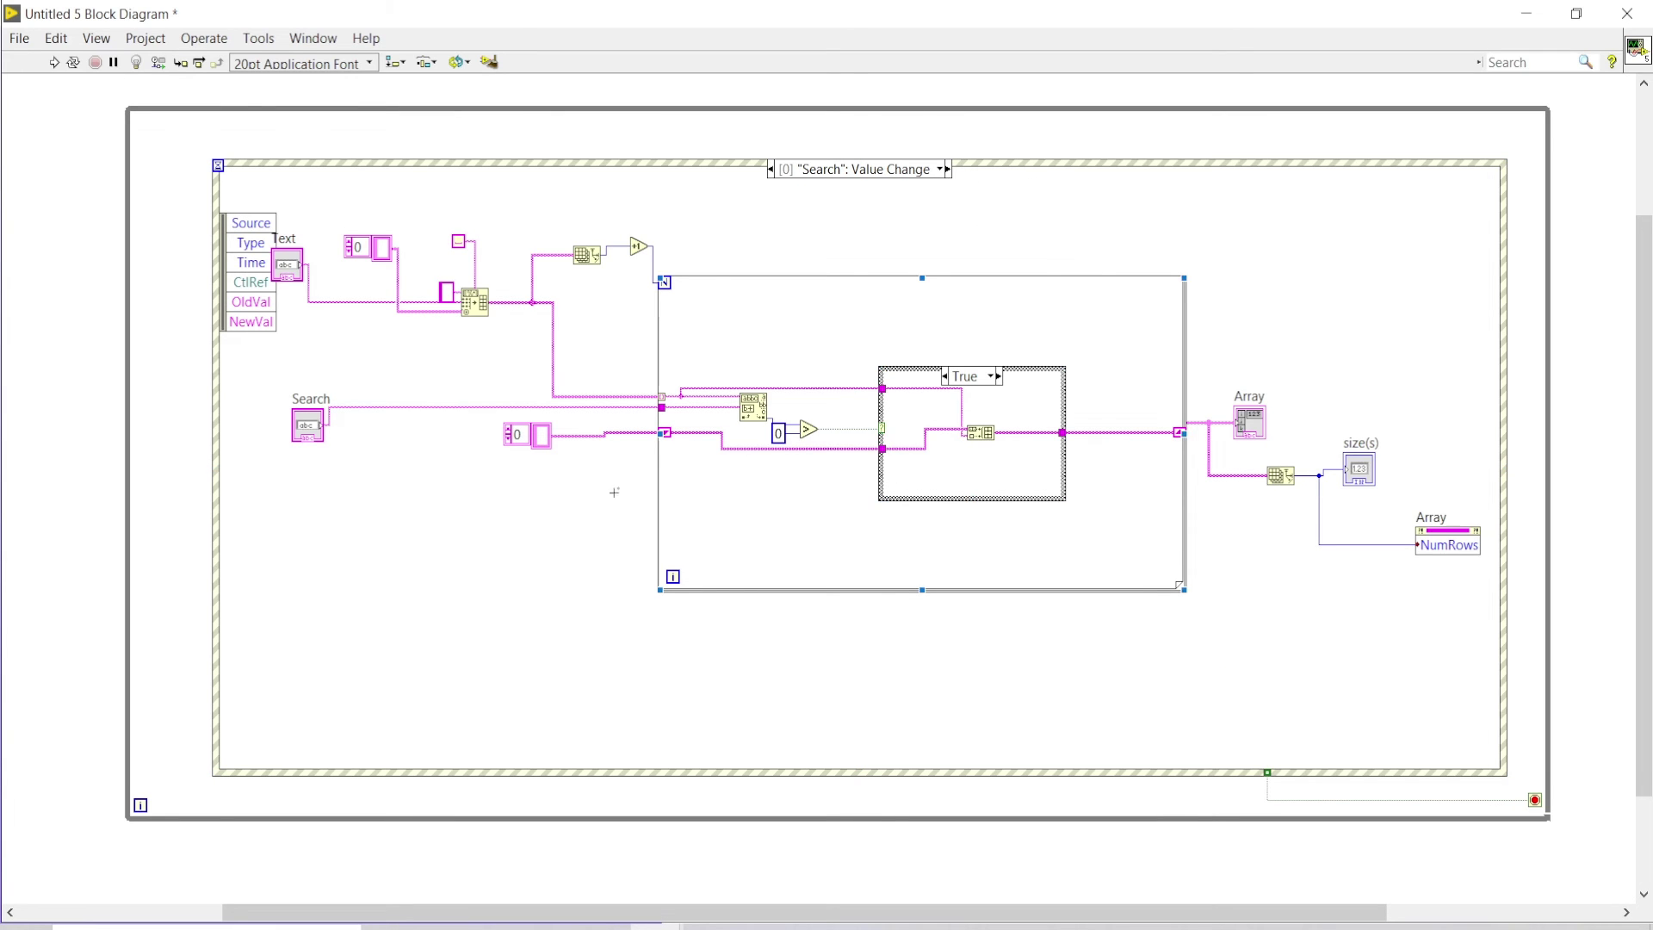
pyautogui.hotkey('ctrl', 'e')
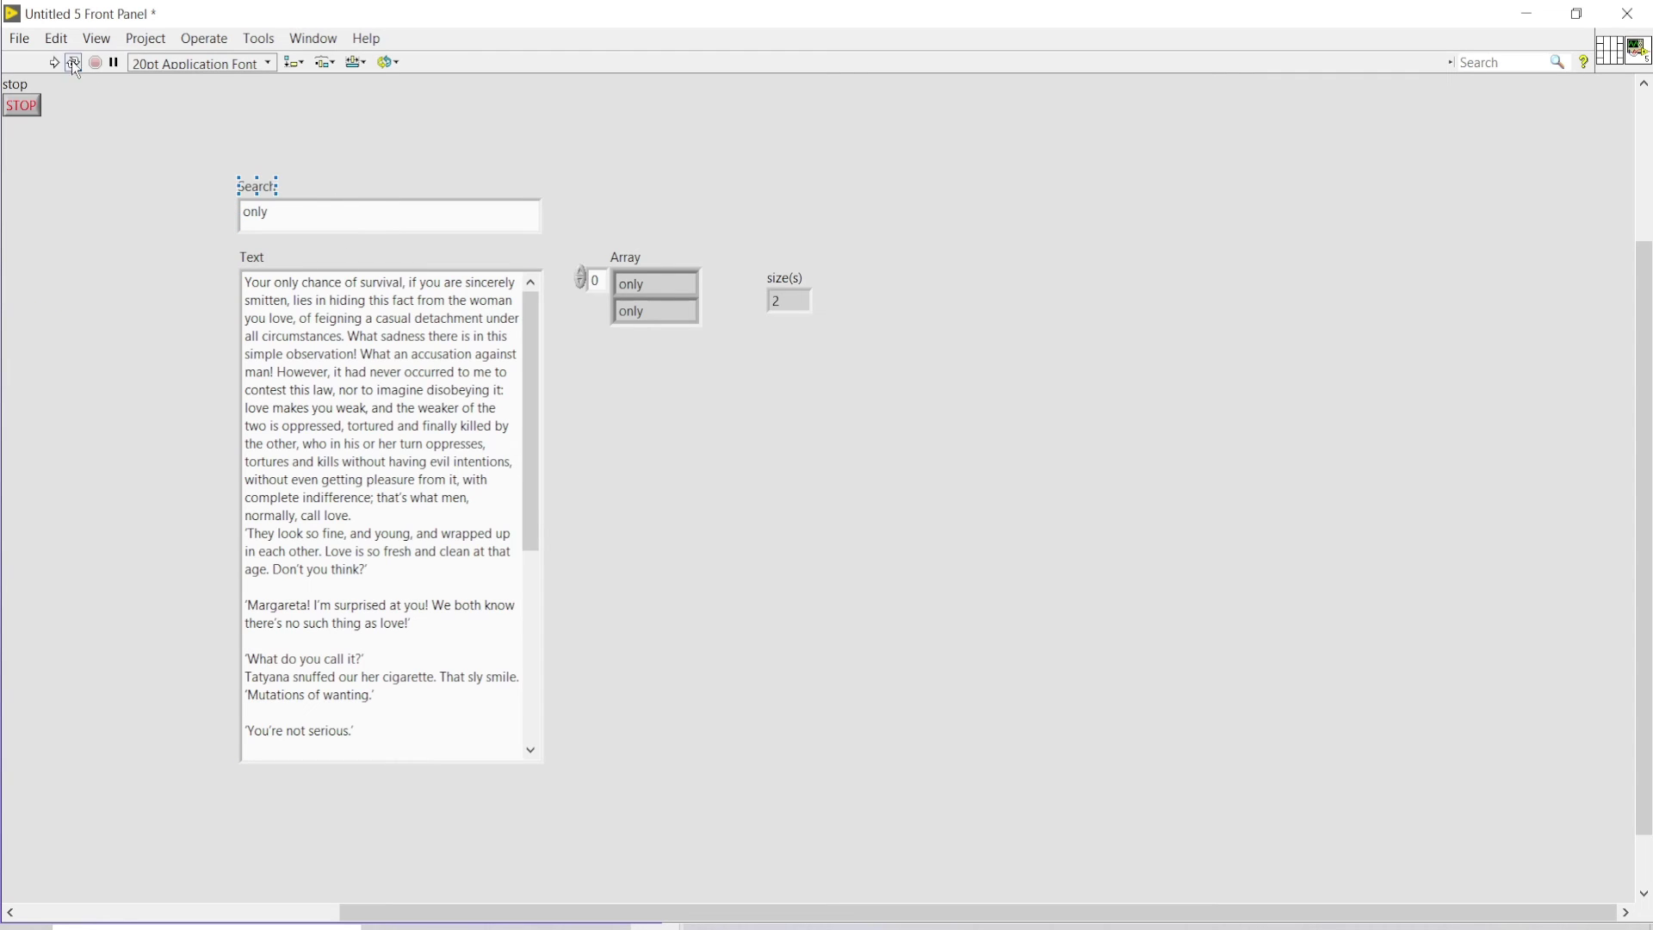
pyautogui.moveTo(26, 113); pyautogui.dragTo(972, 607)
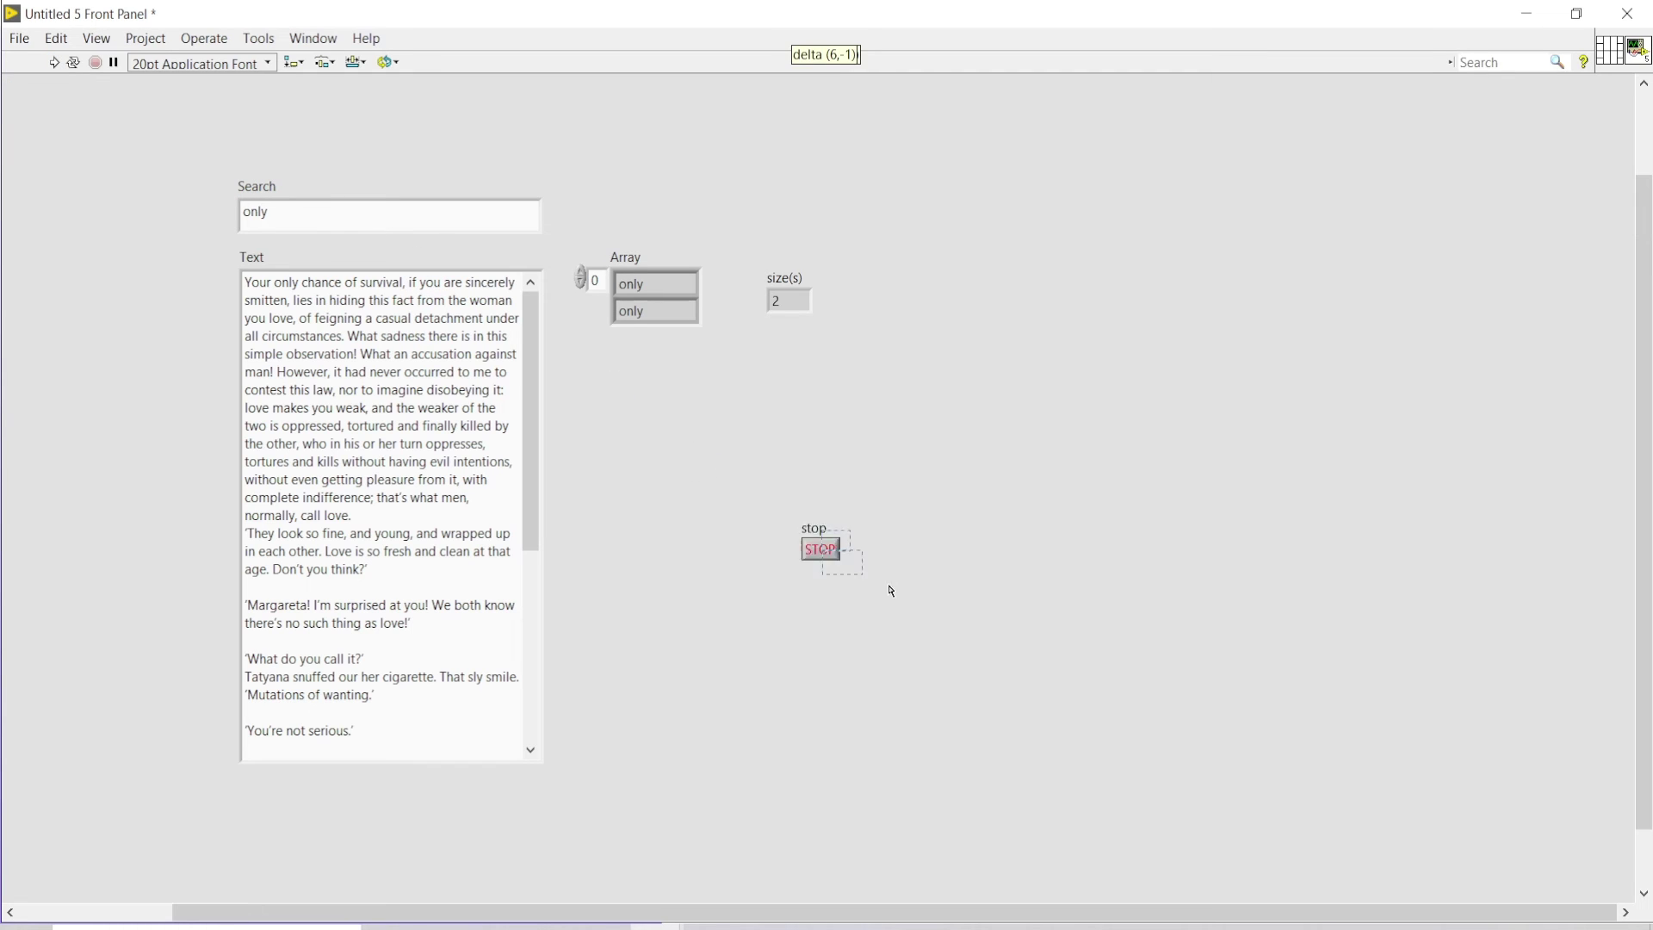
# Run the VI, search 'you' to list 8 matches, then stop it and return to the diagram
pyautogui.click(52, 62)
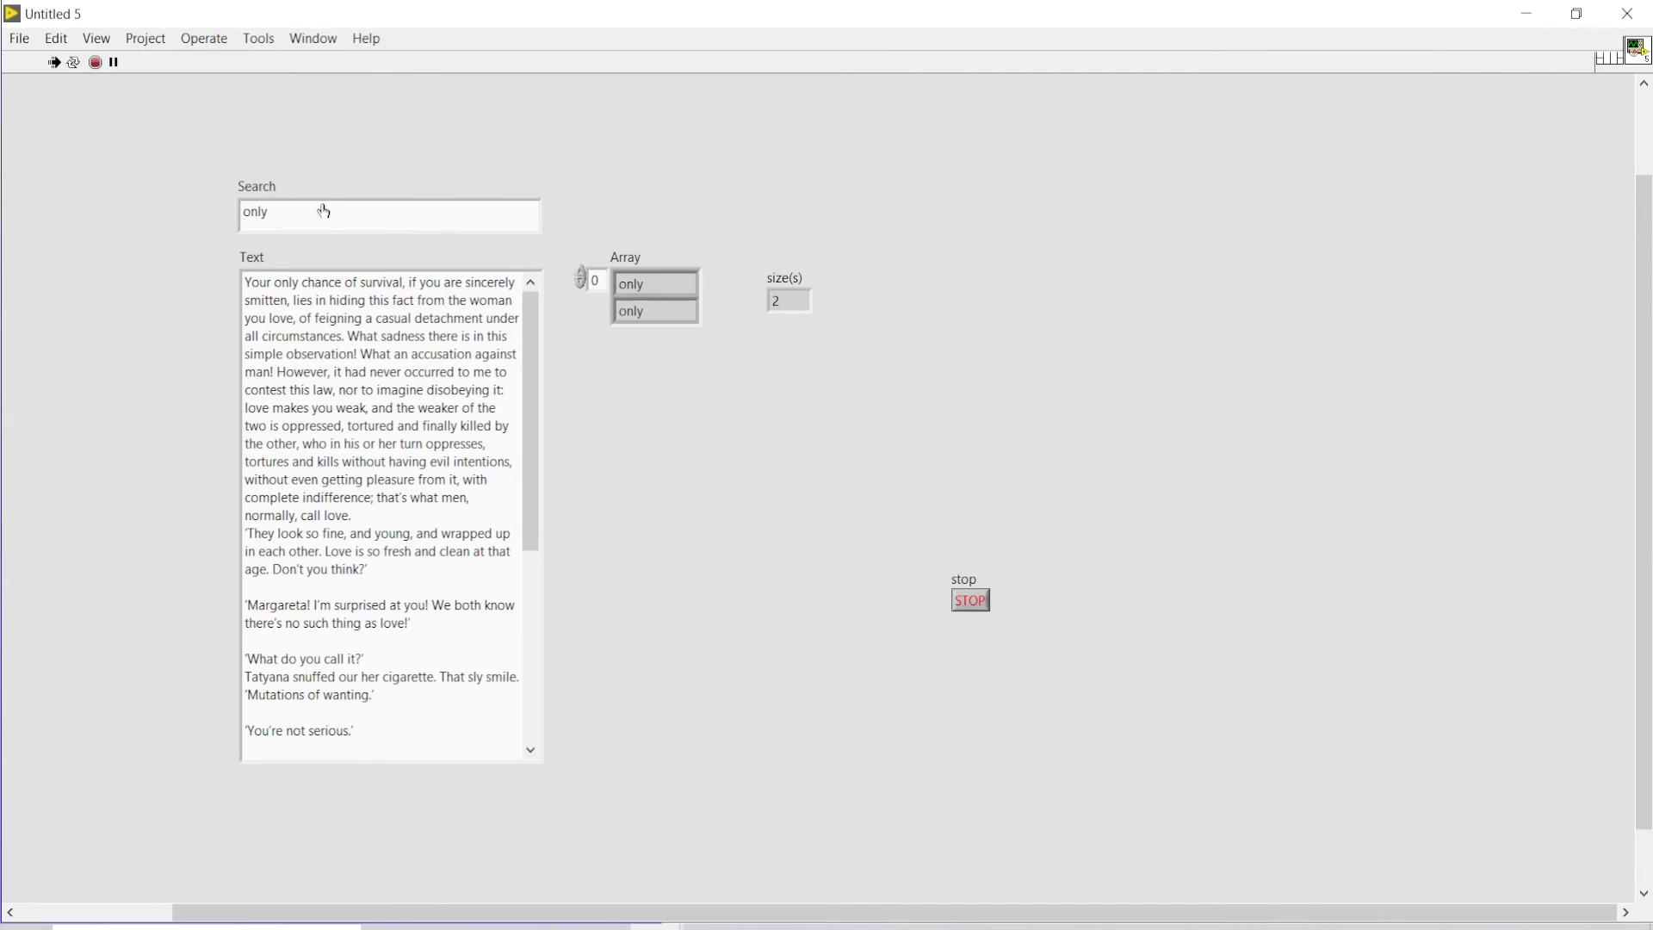
pyautogui.press('BackSpace')
pyautogui.press('BackSpace')
pyautogui.press('BackSpace')
pyautogui.press('BackSpace')
pyautogui.press('BackSpace')
pyautogui.write('our')
pyautogui.click(428, 153)
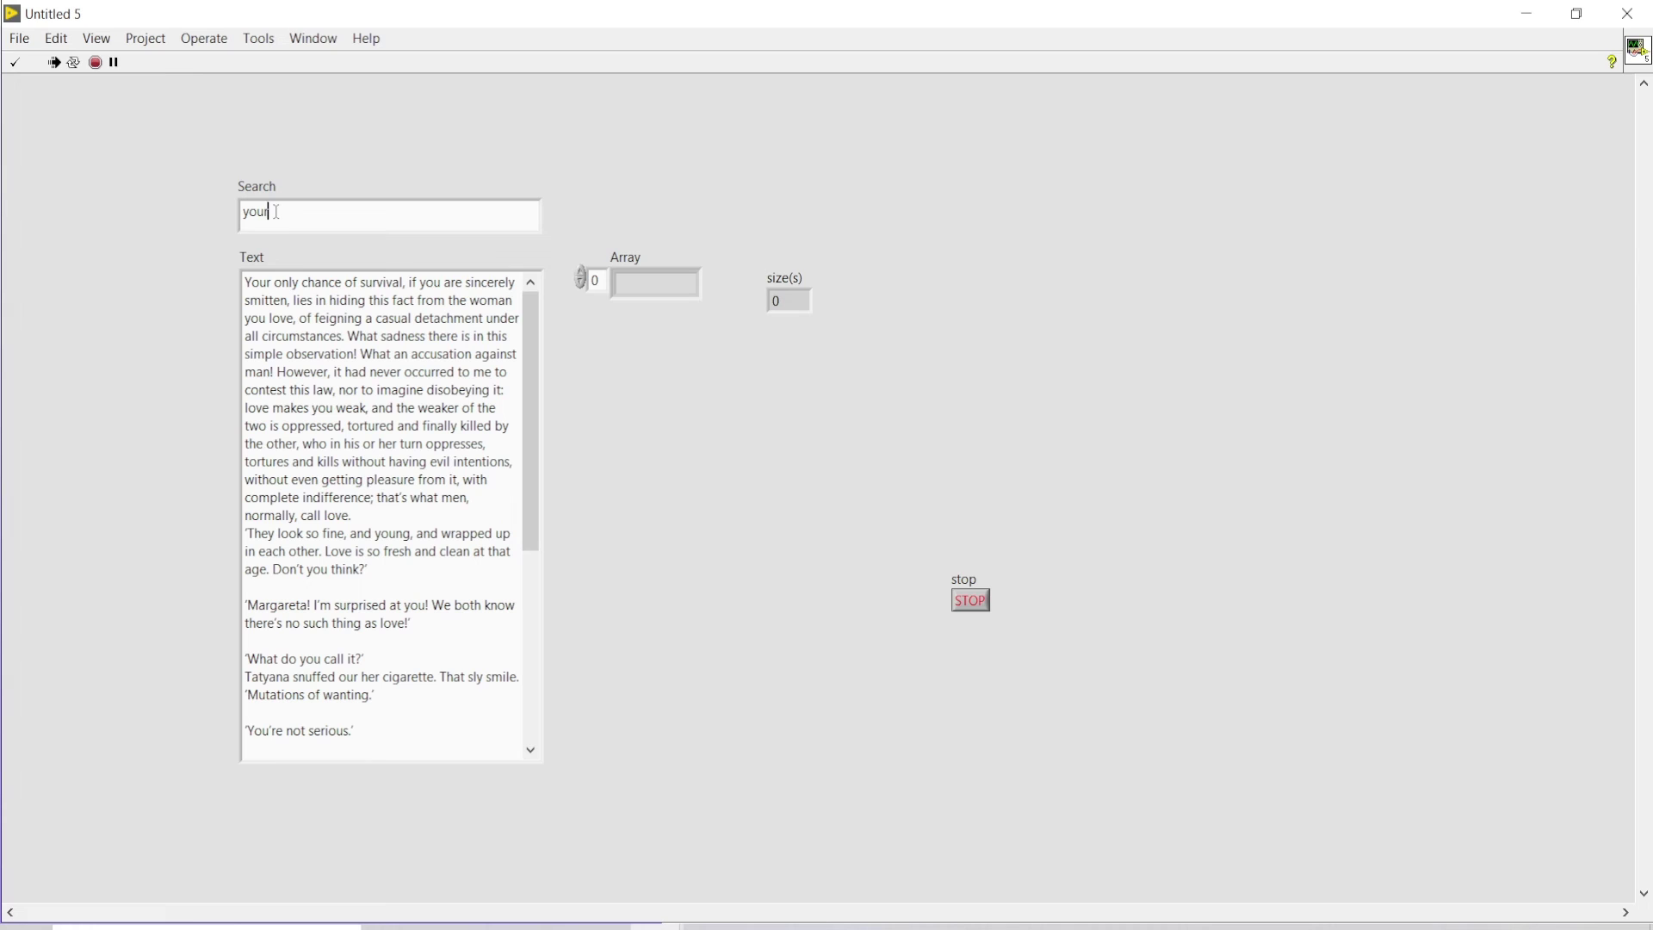
pyautogui.press('BackSpace')
pyautogui.click(402, 144)
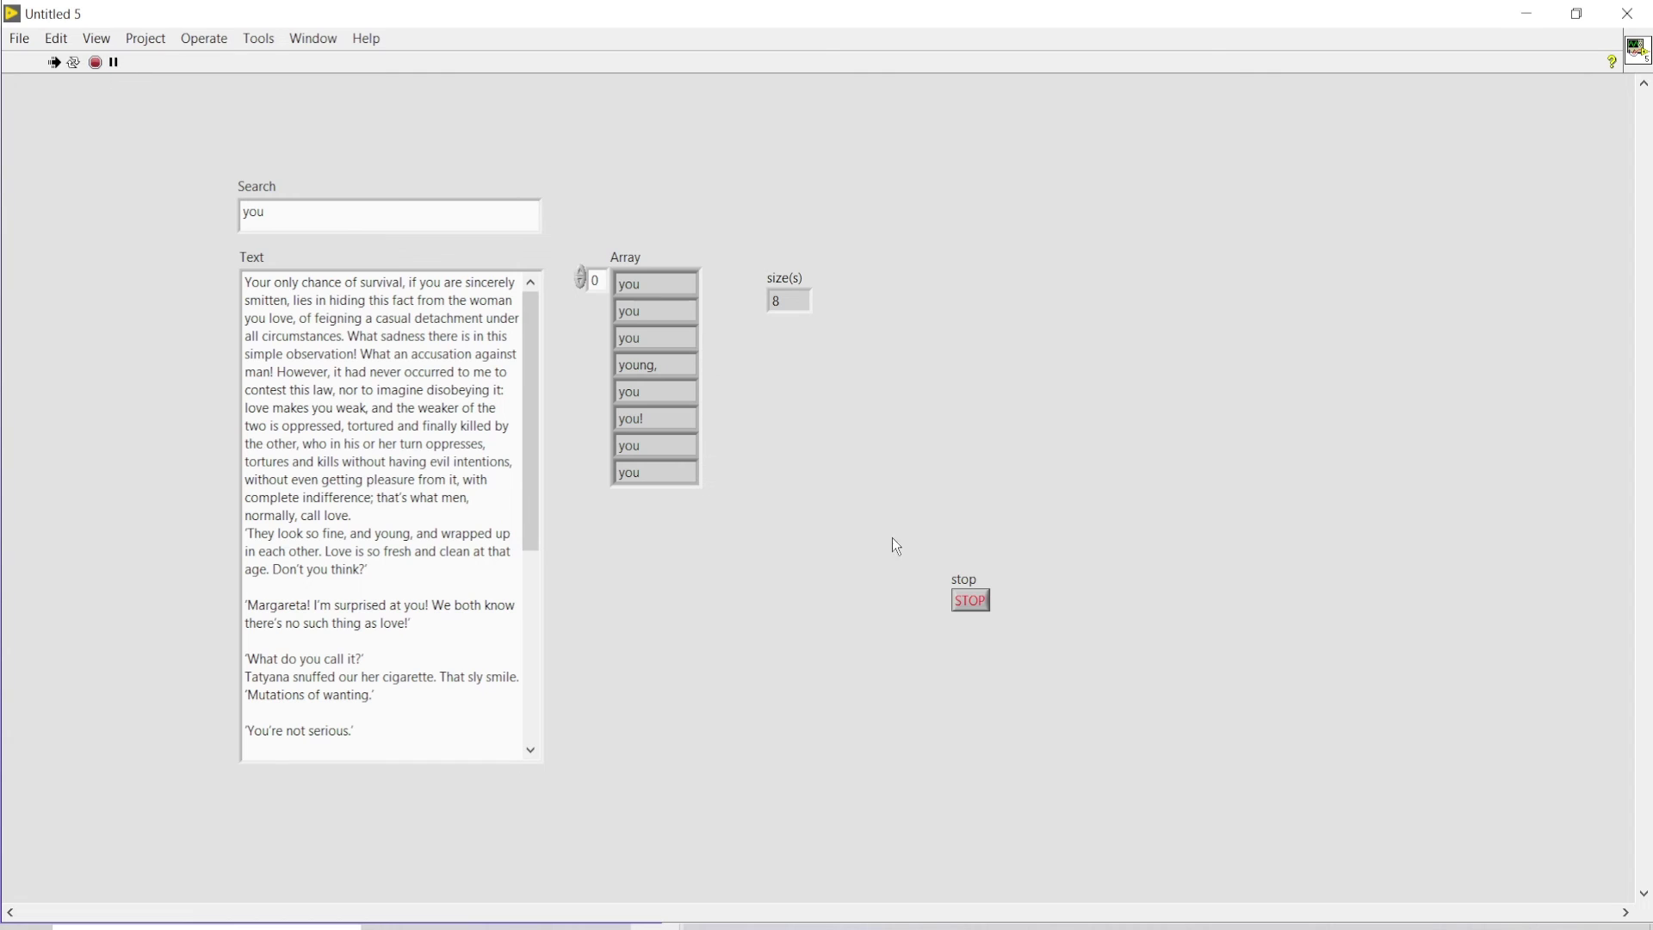
pyautogui.click(971, 601)
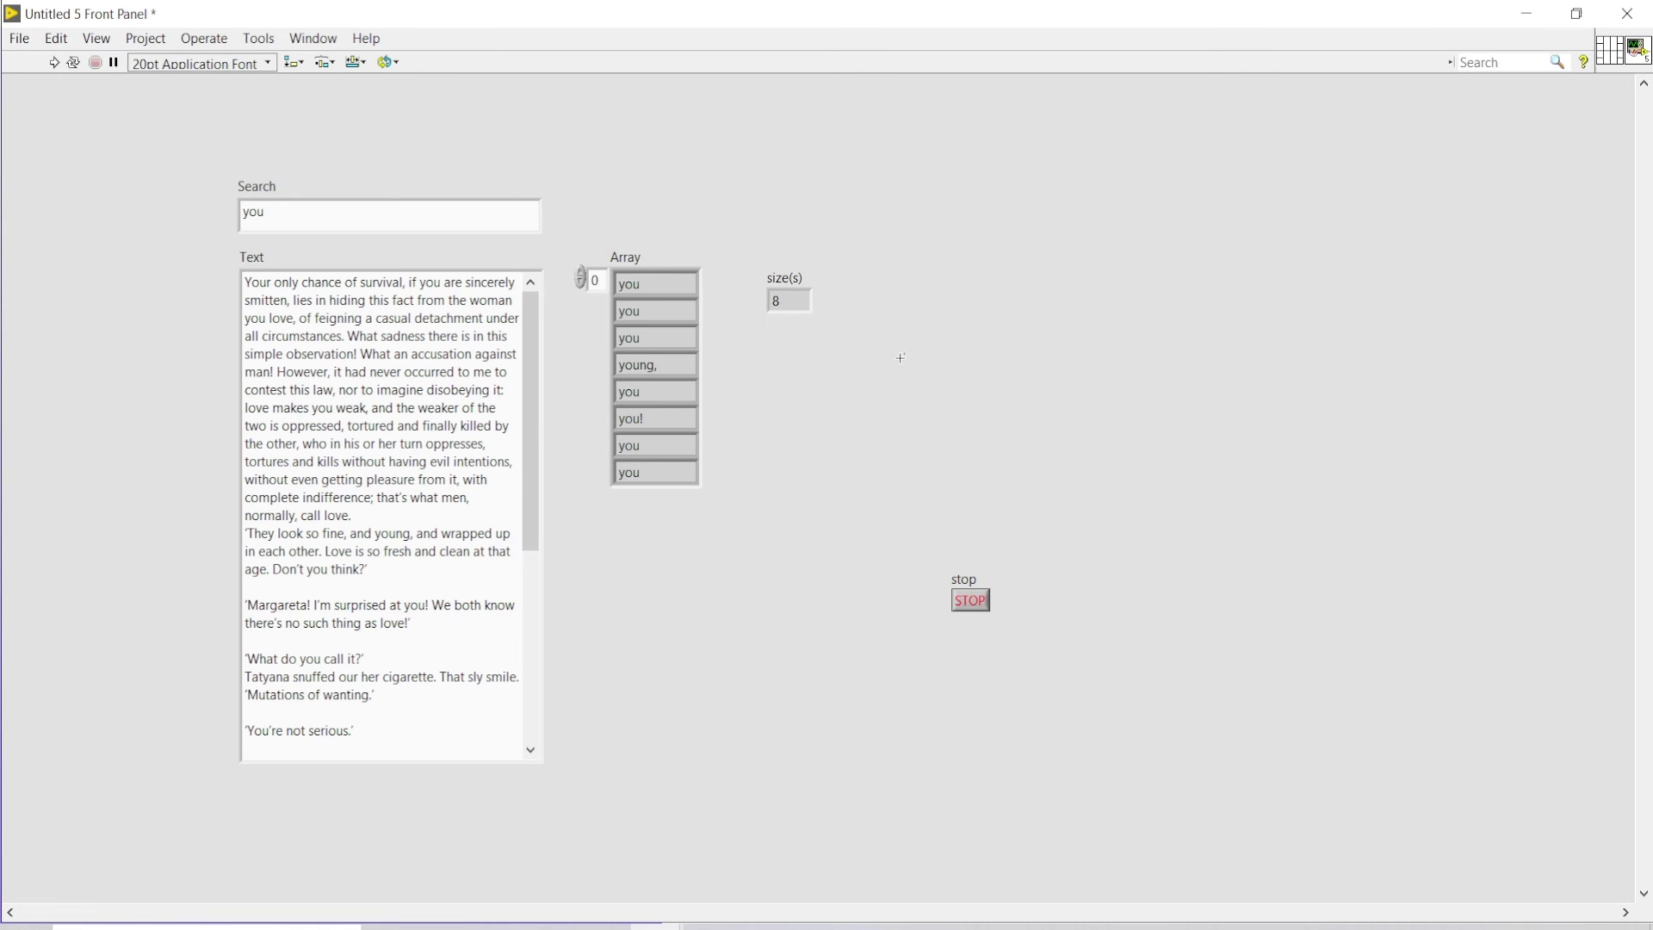
pyautogui.hotkey('ctrl', 'e')
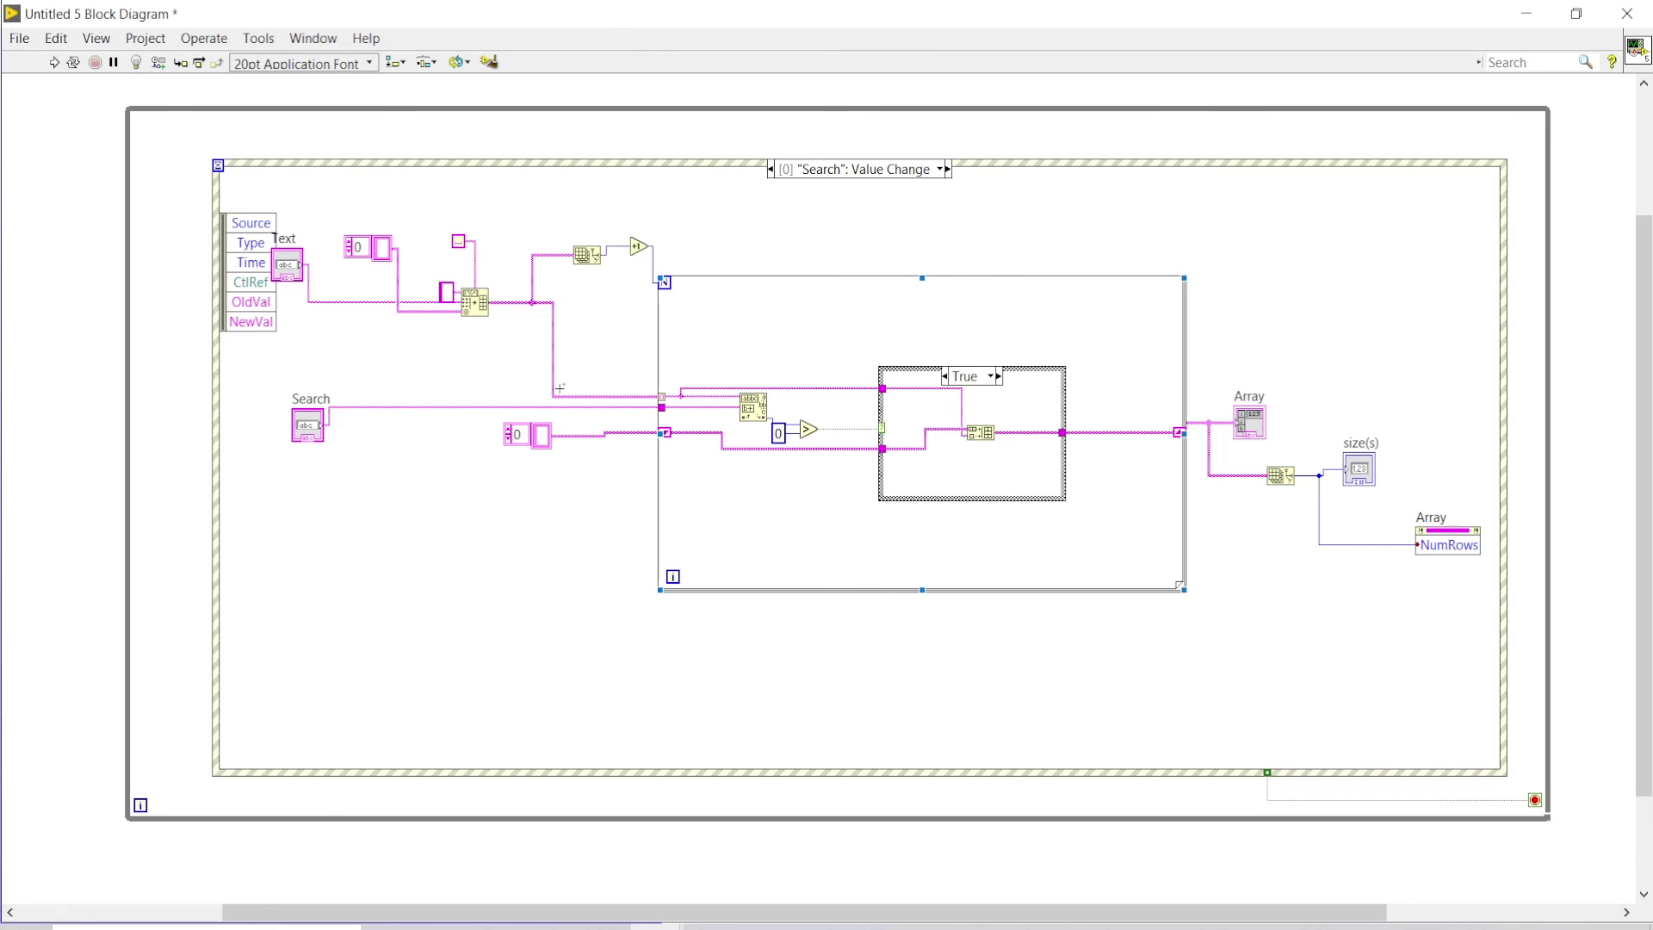
# Route the Text string through a To Lower Case node into the spreadsheet-string splitter
pyautogui.click(536, 435)
pyautogui.moveTo(295, 283); pyautogui.dragTo(318, 341)
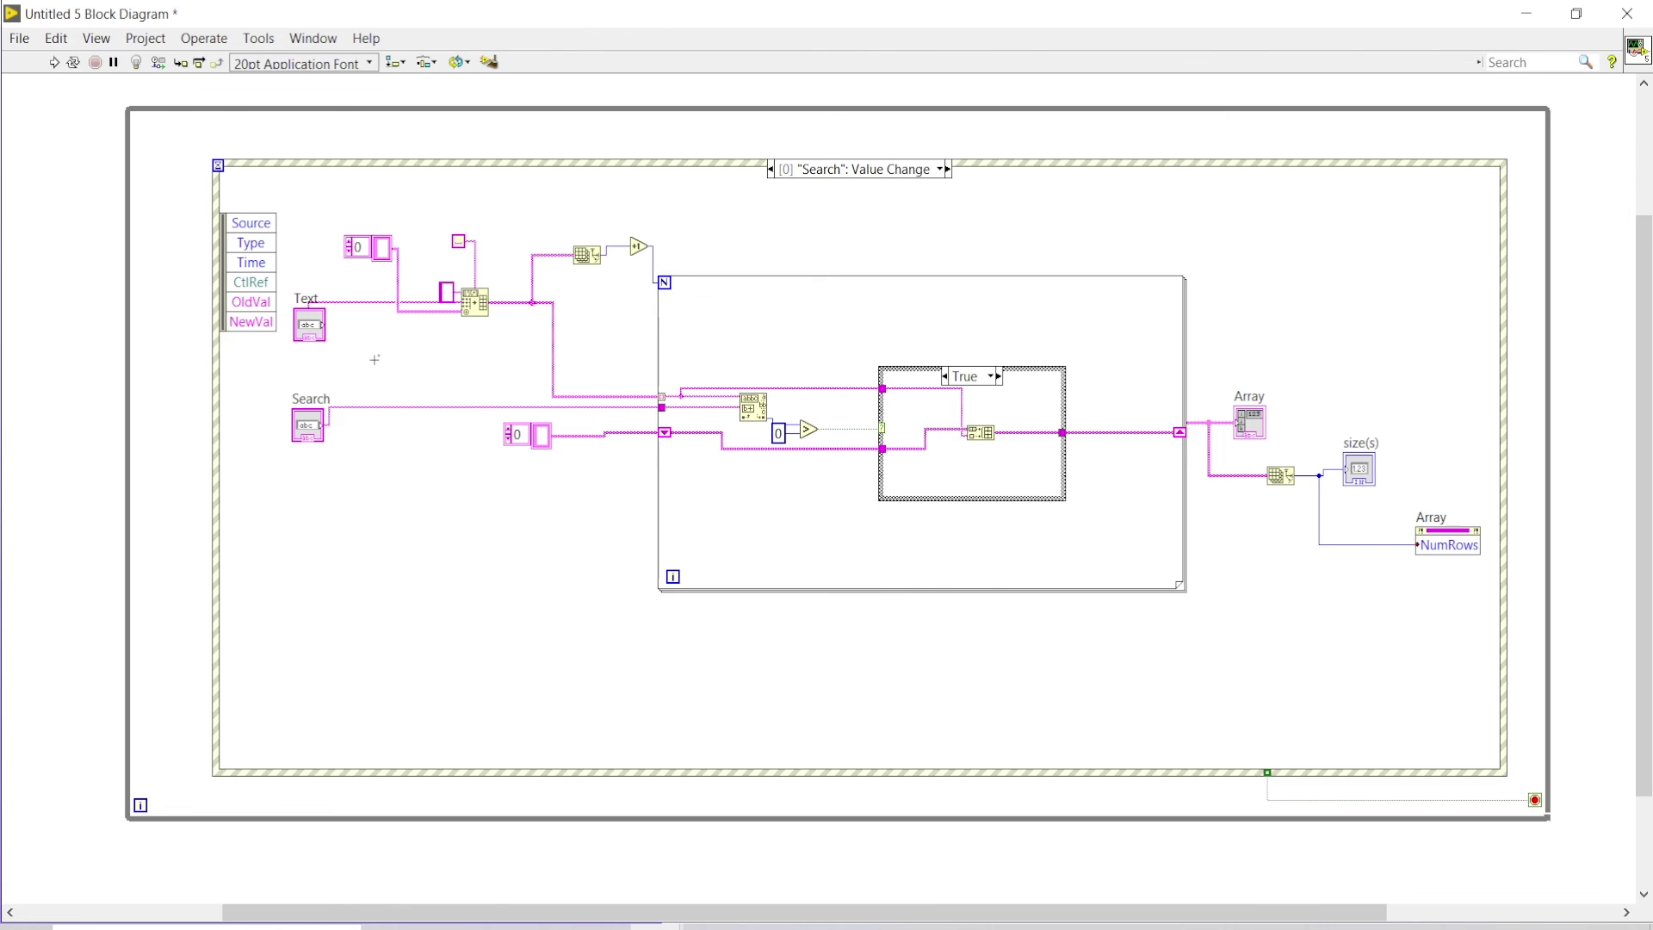
pyautogui.rightClick(381, 360)
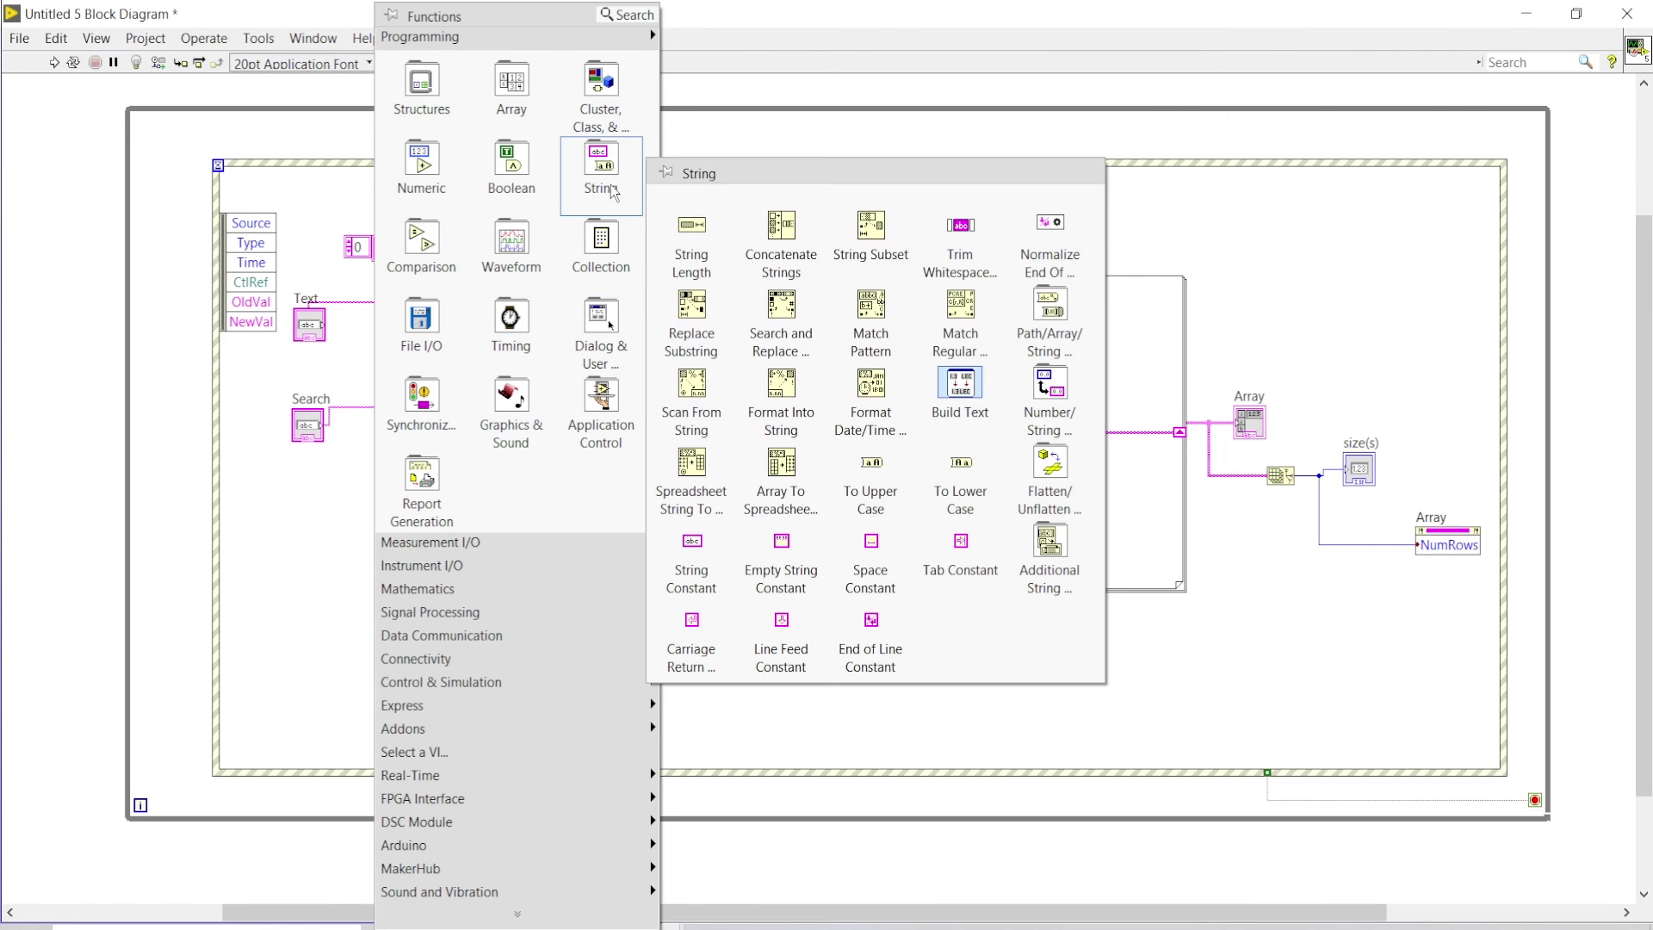
pyautogui.click(959, 478)
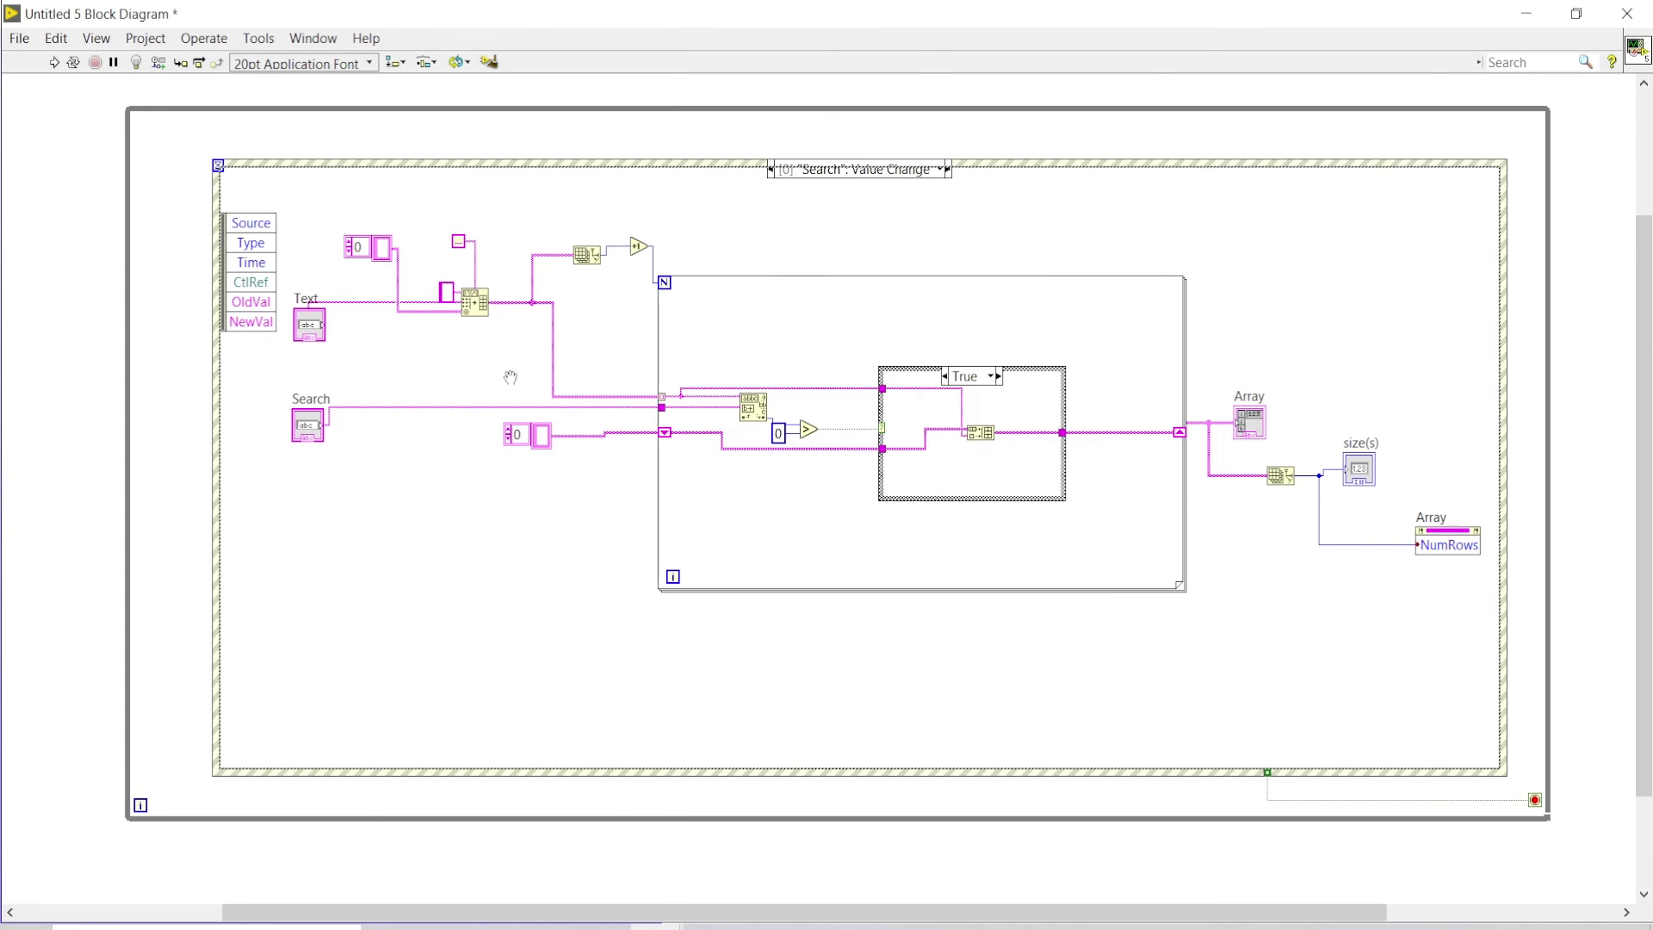
pyautogui.click(382, 336)
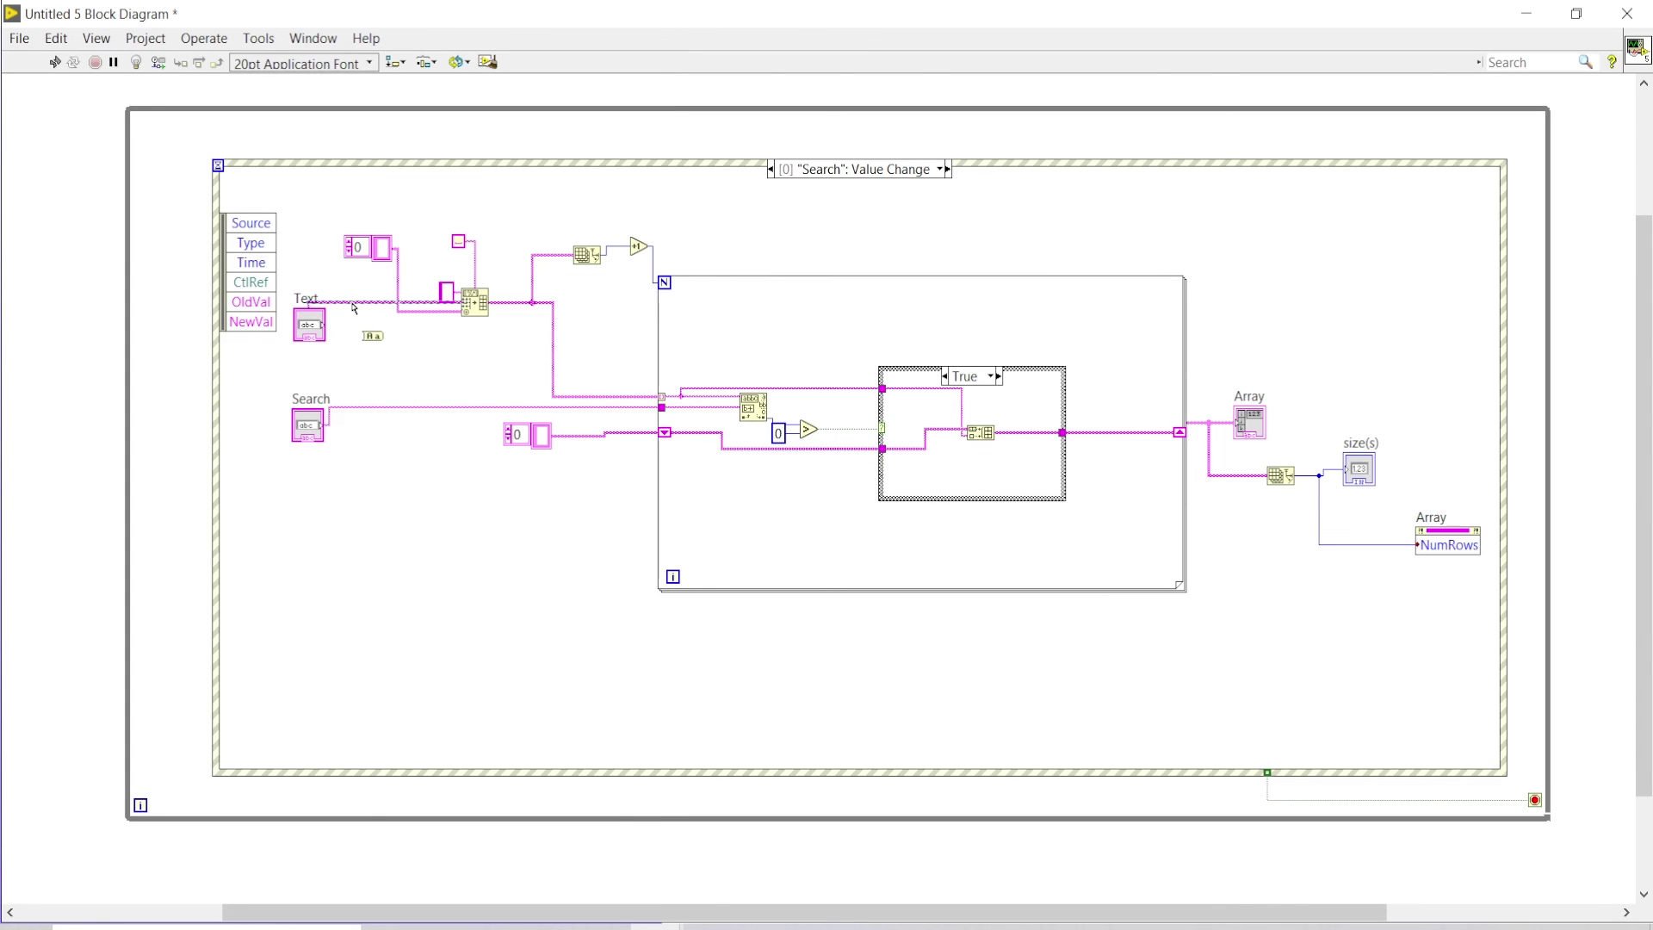
pyautogui.click(353, 309)
pyautogui.press('Delete')
pyautogui.click(328, 325)
pyautogui.click(383, 336)
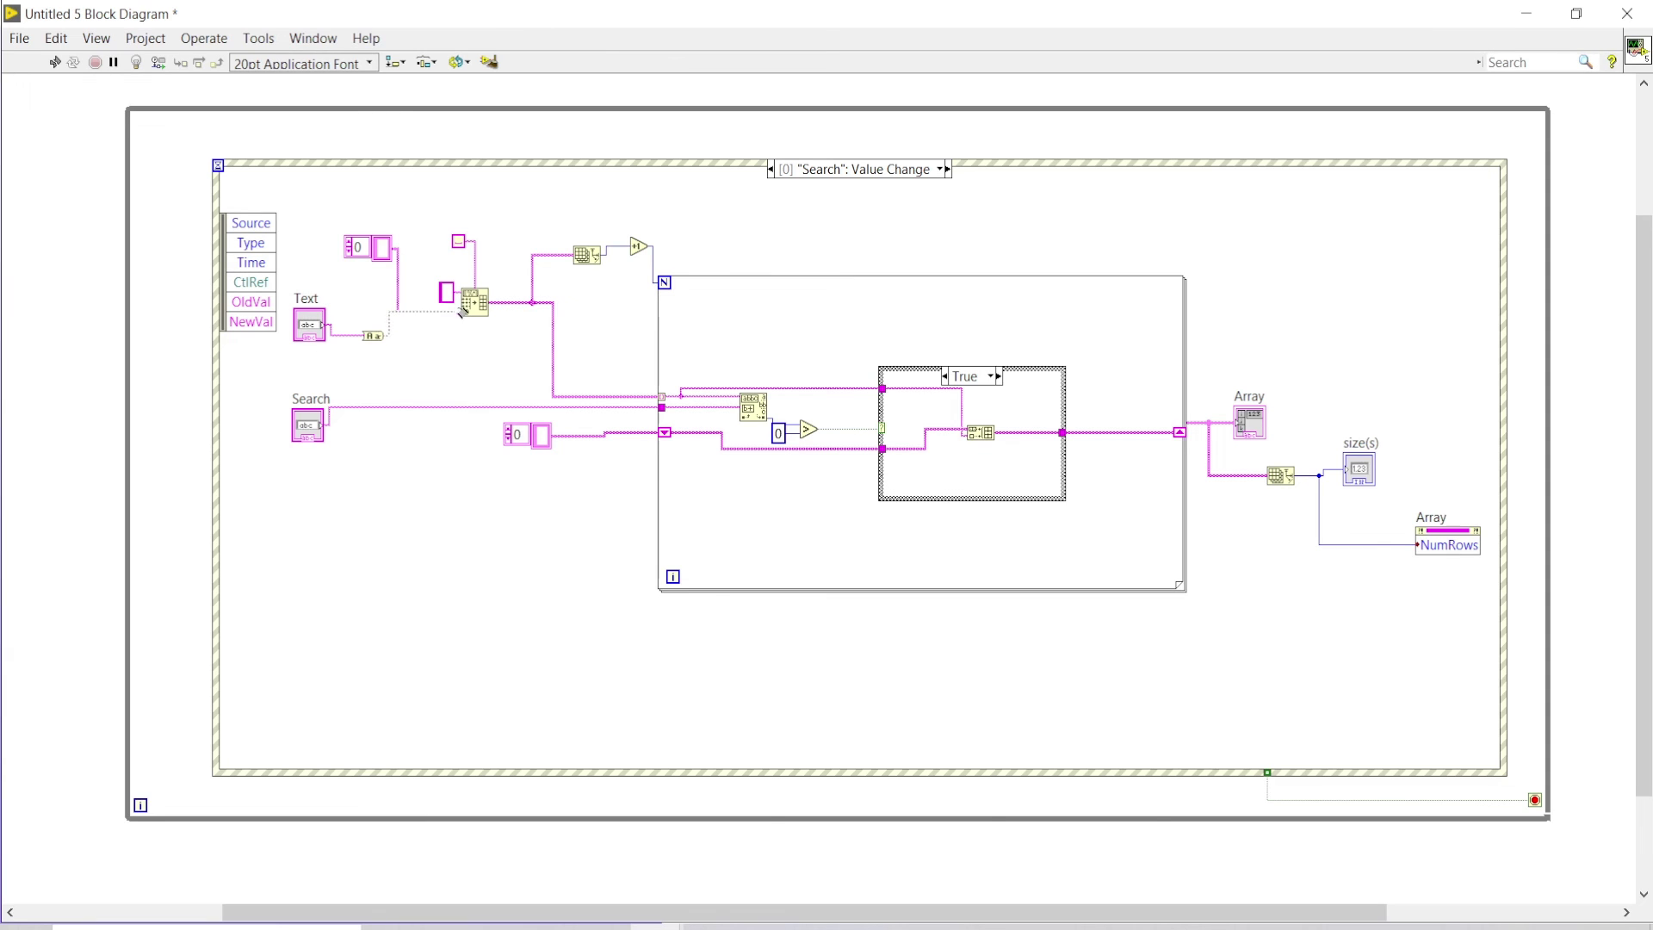
pyautogui.click(465, 306)
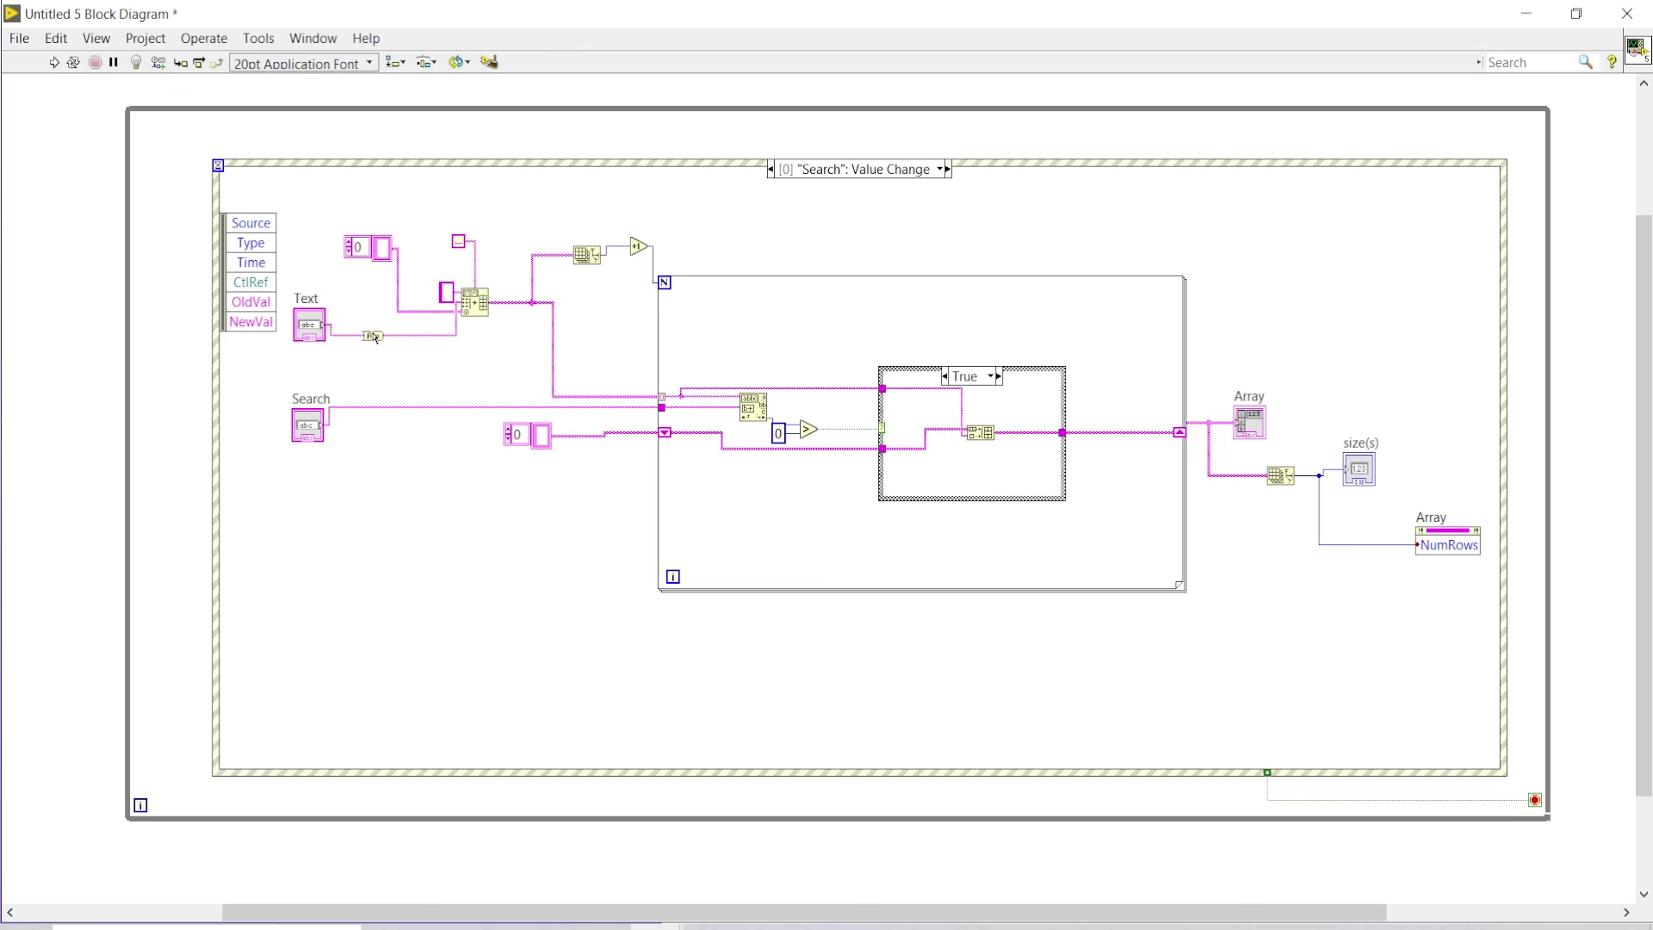
# Route the Search string through a copied To Lower Case node into the loop
pyautogui.moveTo(374, 339); pyautogui.dragTo(418, 445)
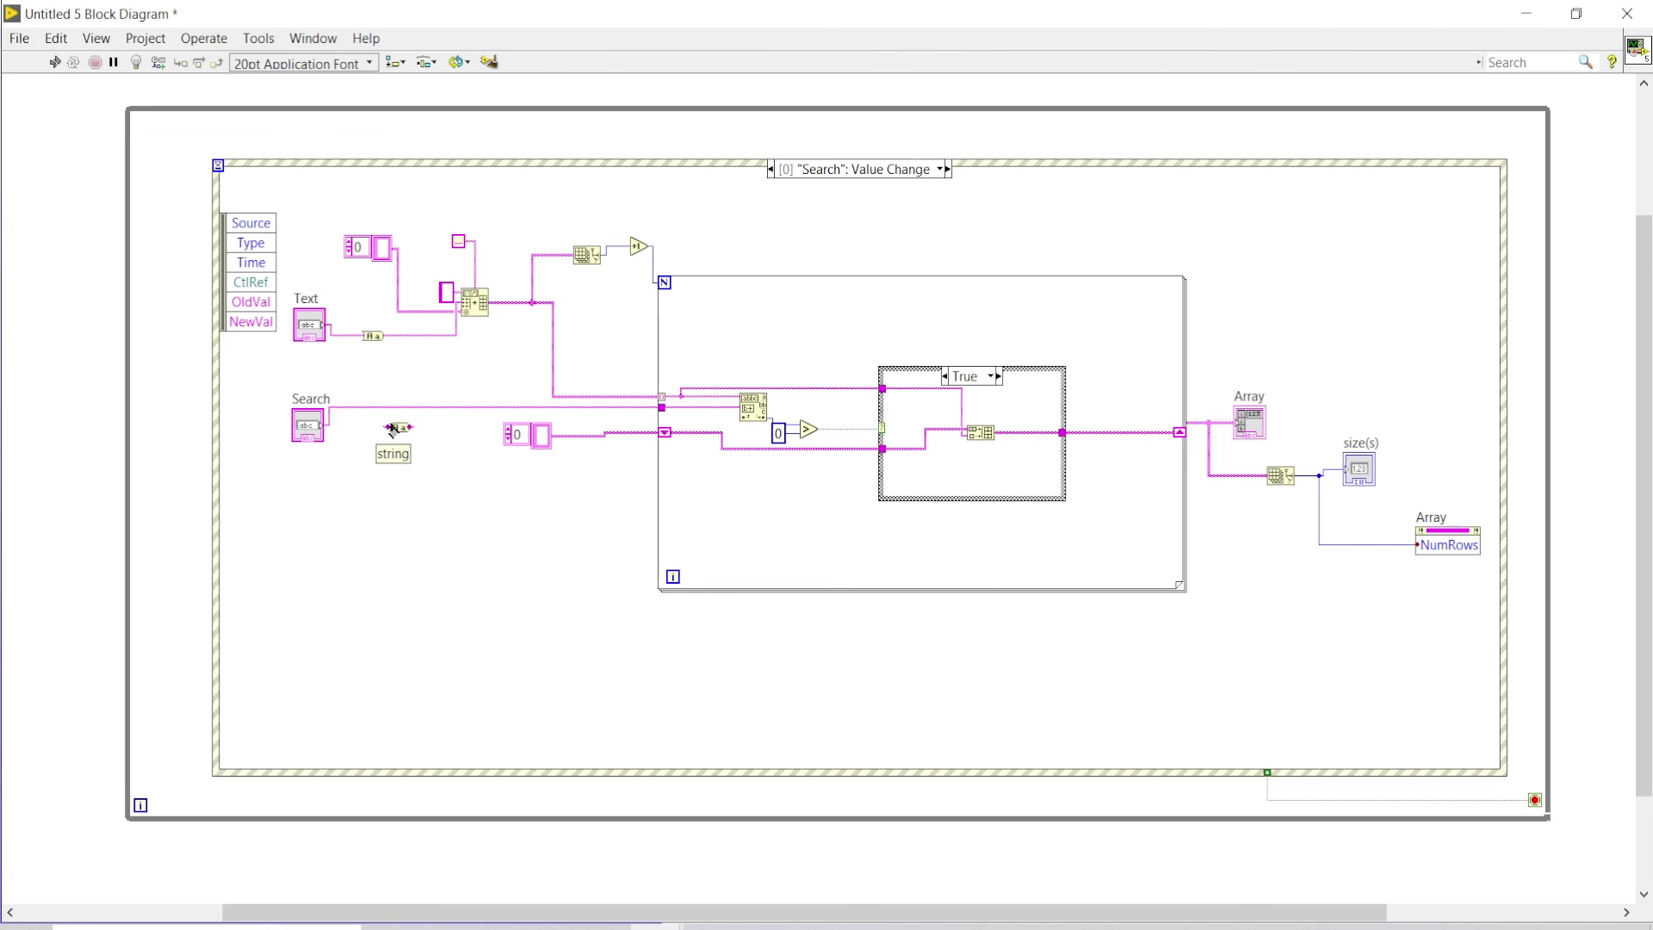
pyautogui.click(367, 409)
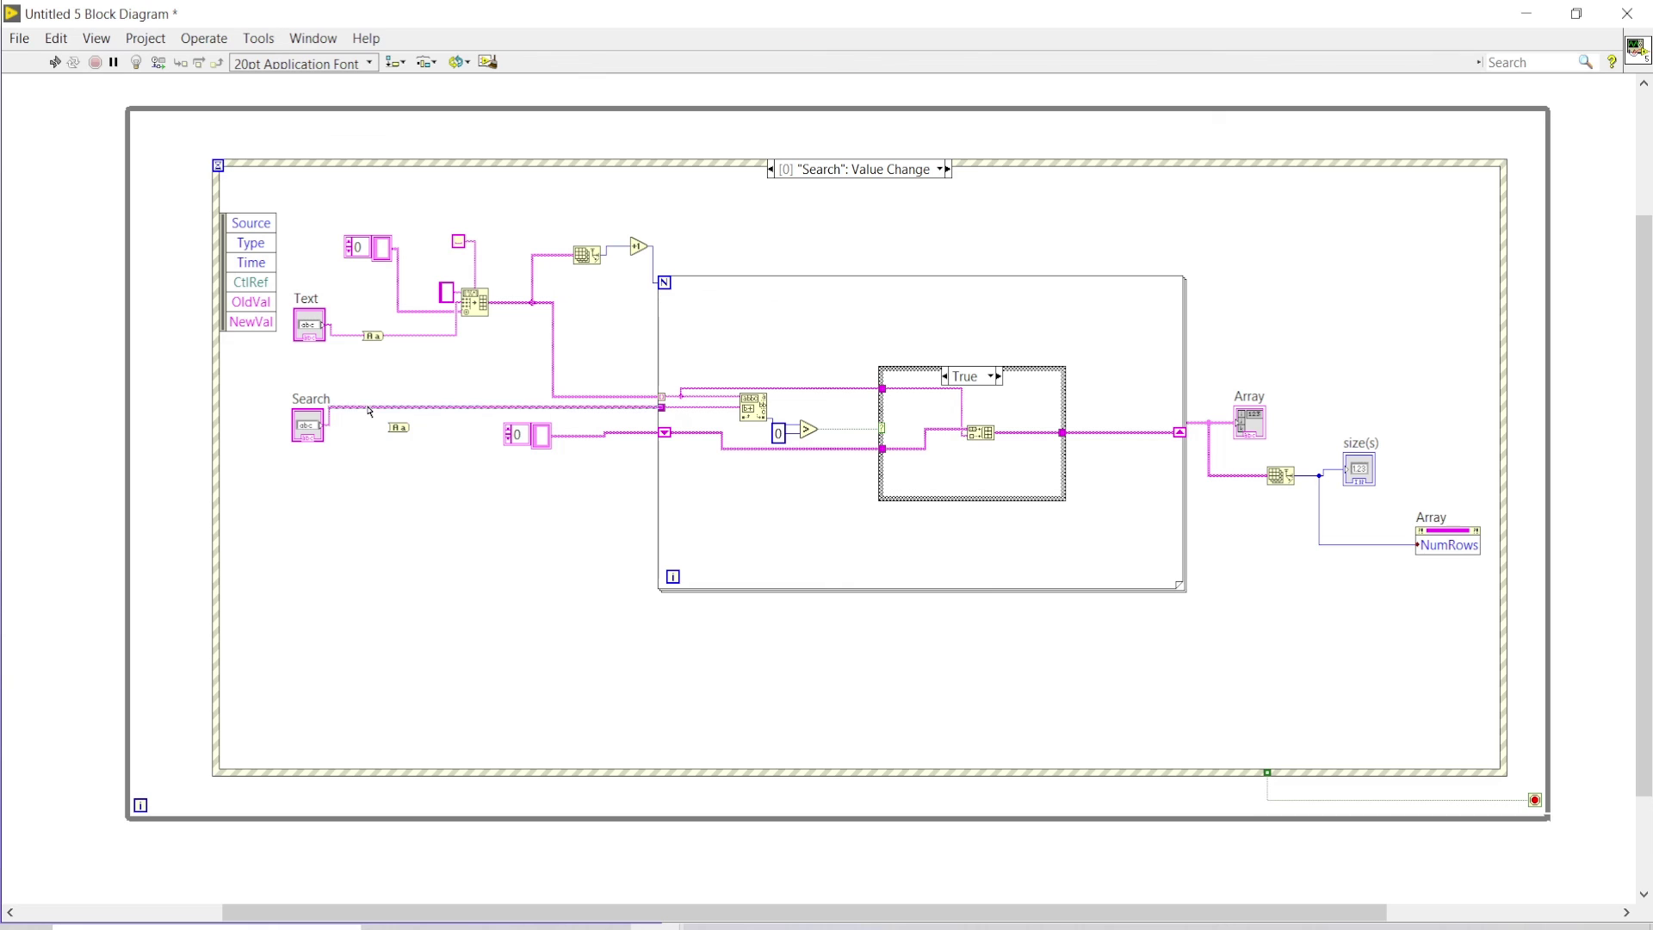
pyautogui.press('Delete')
pyautogui.click(327, 428)
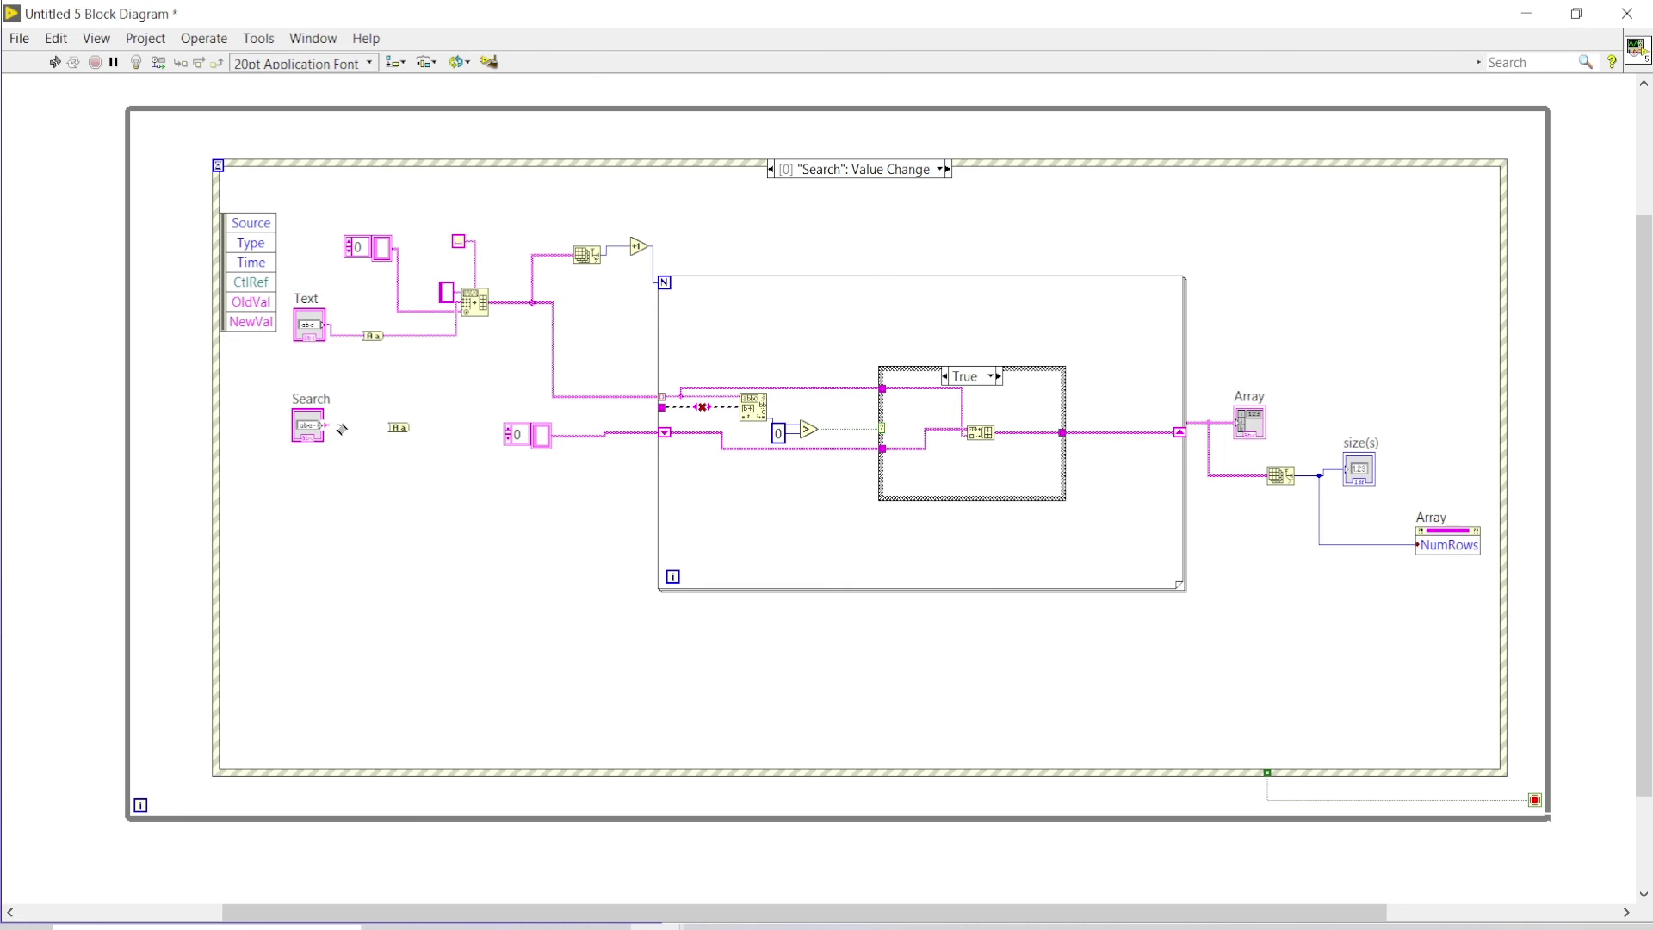
pyautogui.click(387, 428)
pyautogui.click(661, 408)
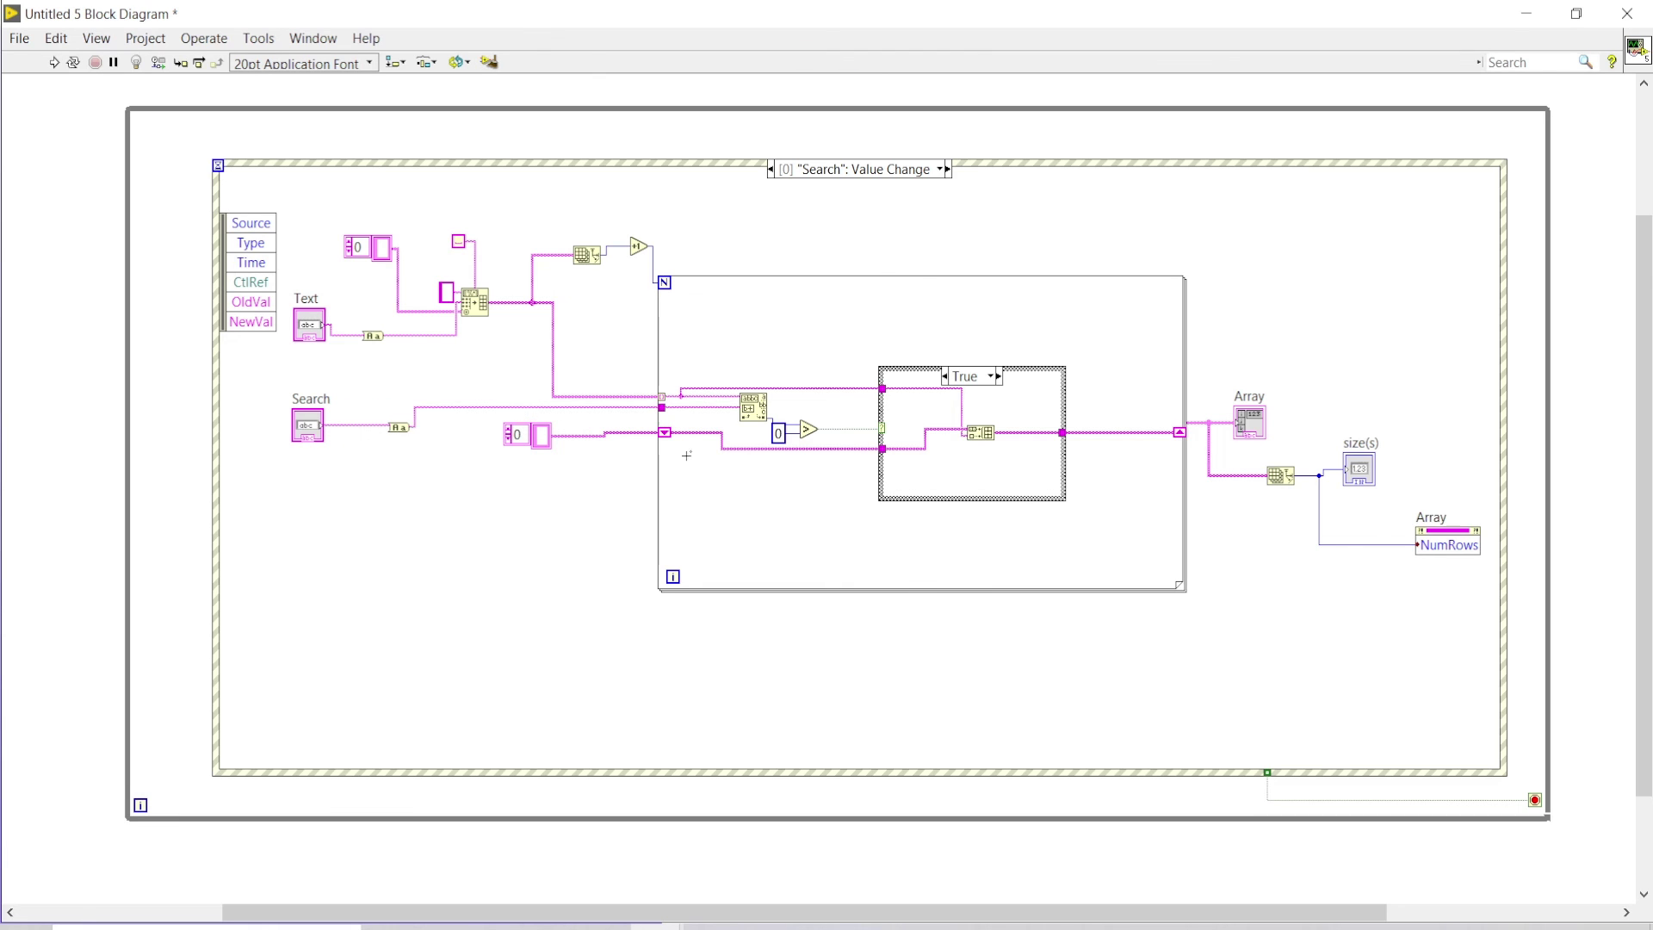
pyautogui.hotkey('ctrl', 'e')
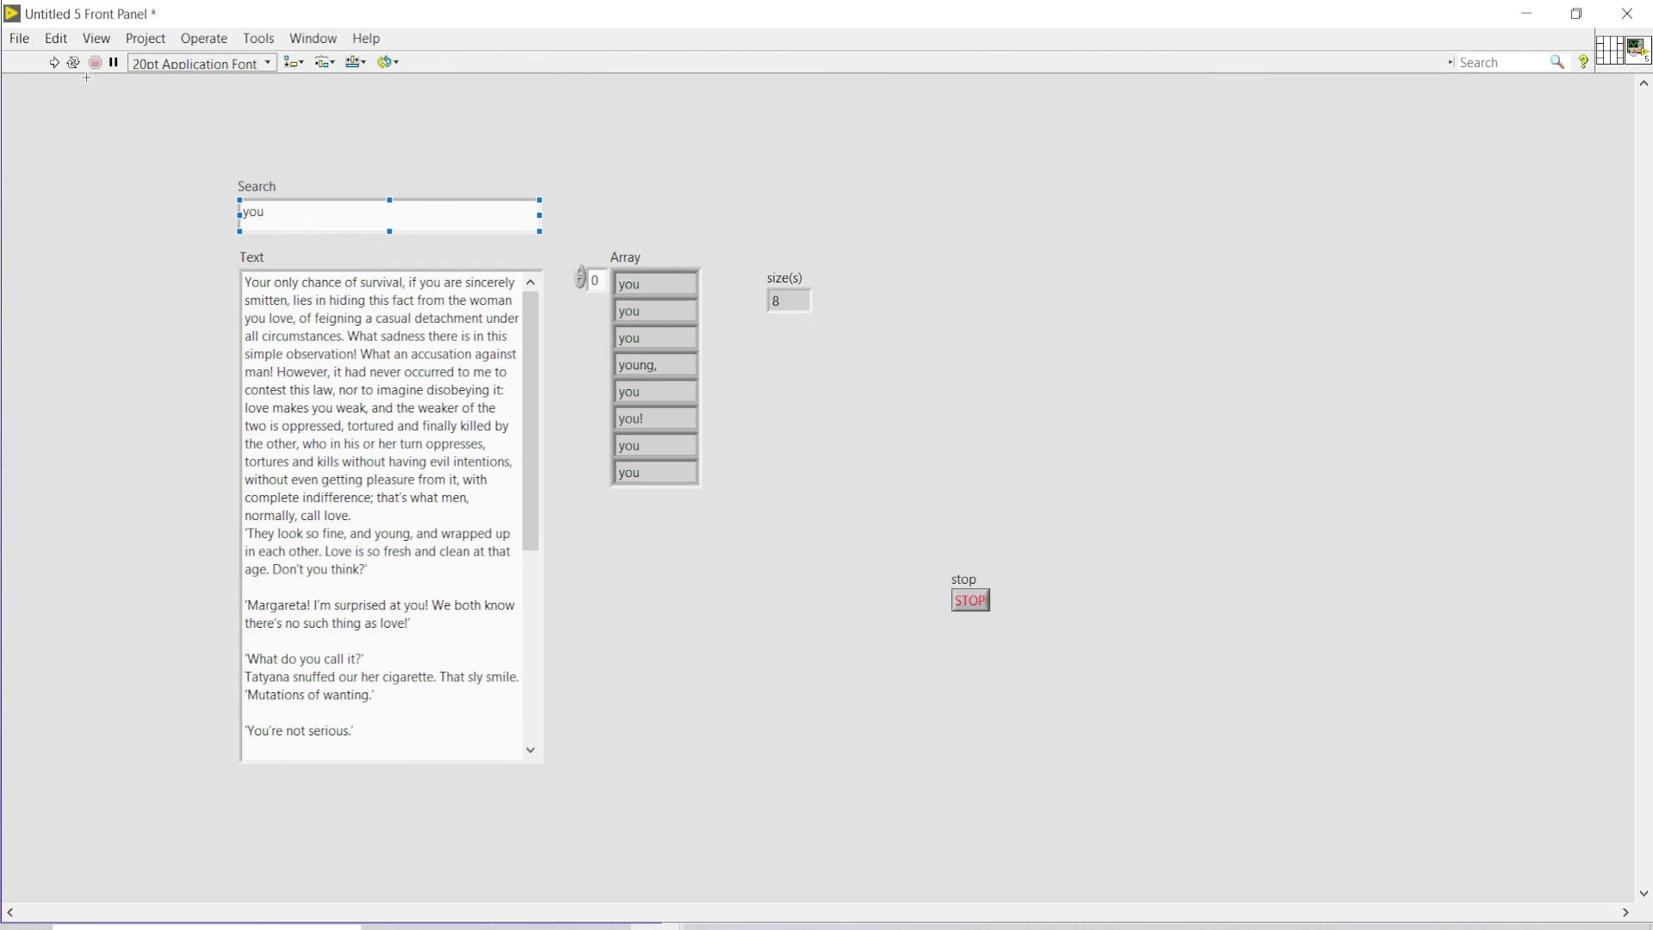
# Run the VI and search 'your', getting one match with size(s) 1
pyautogui.click(48, 60)
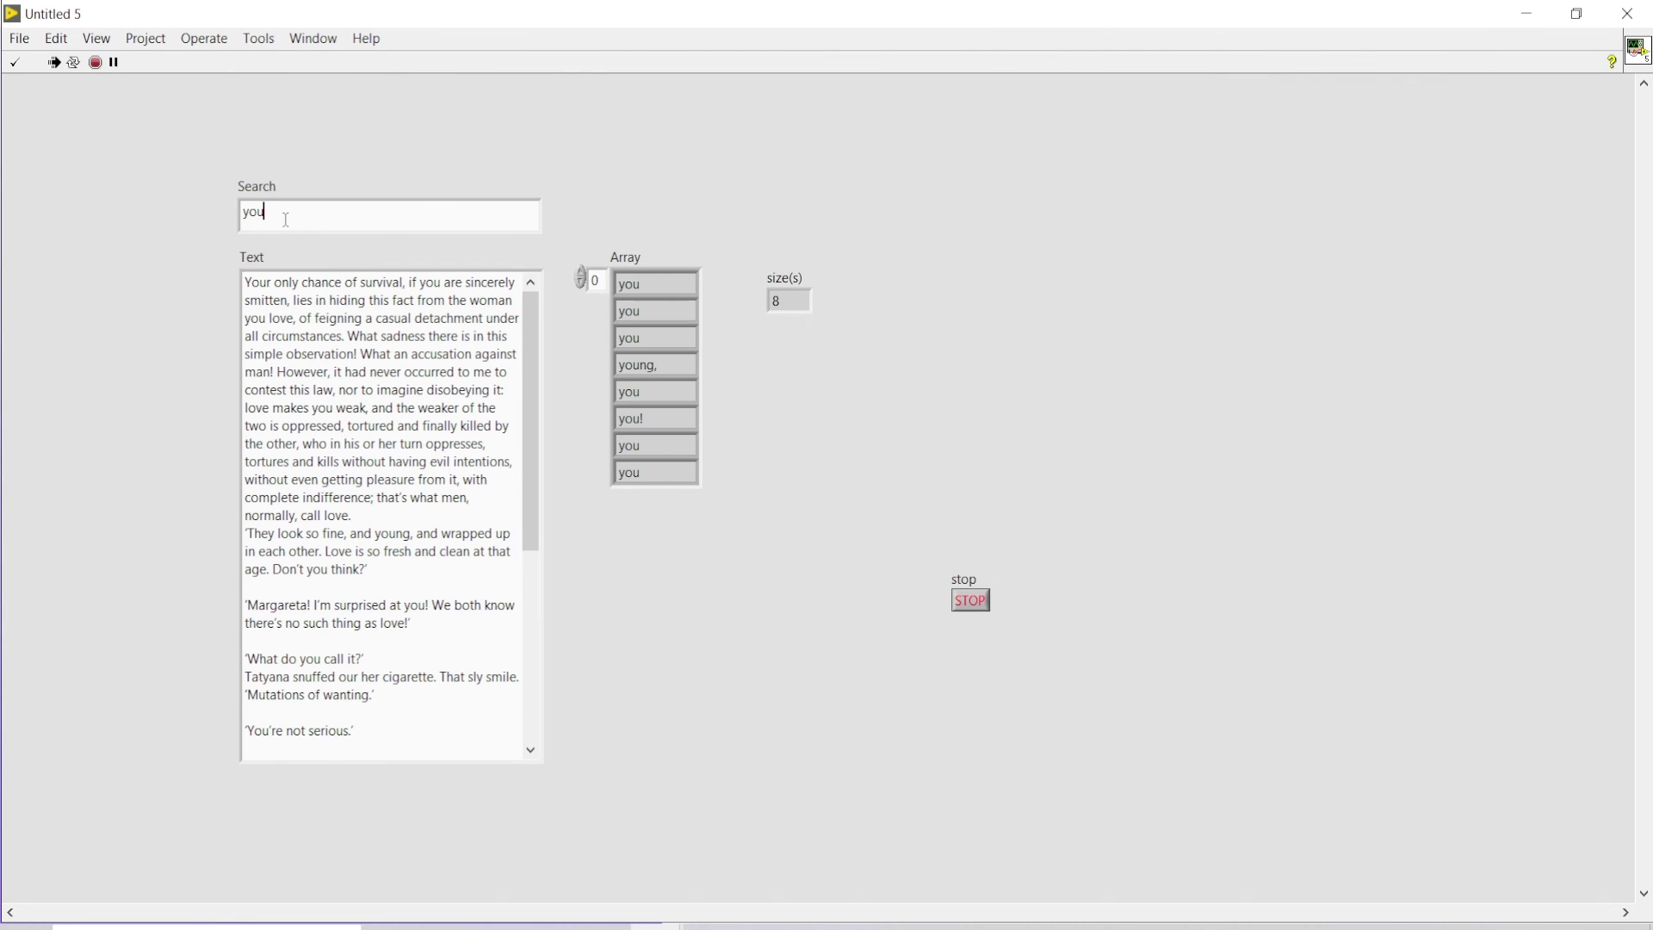
pyautogui.press('BackSpace')
pyautogui.press('BackSpace')
pyautogui.write('your')
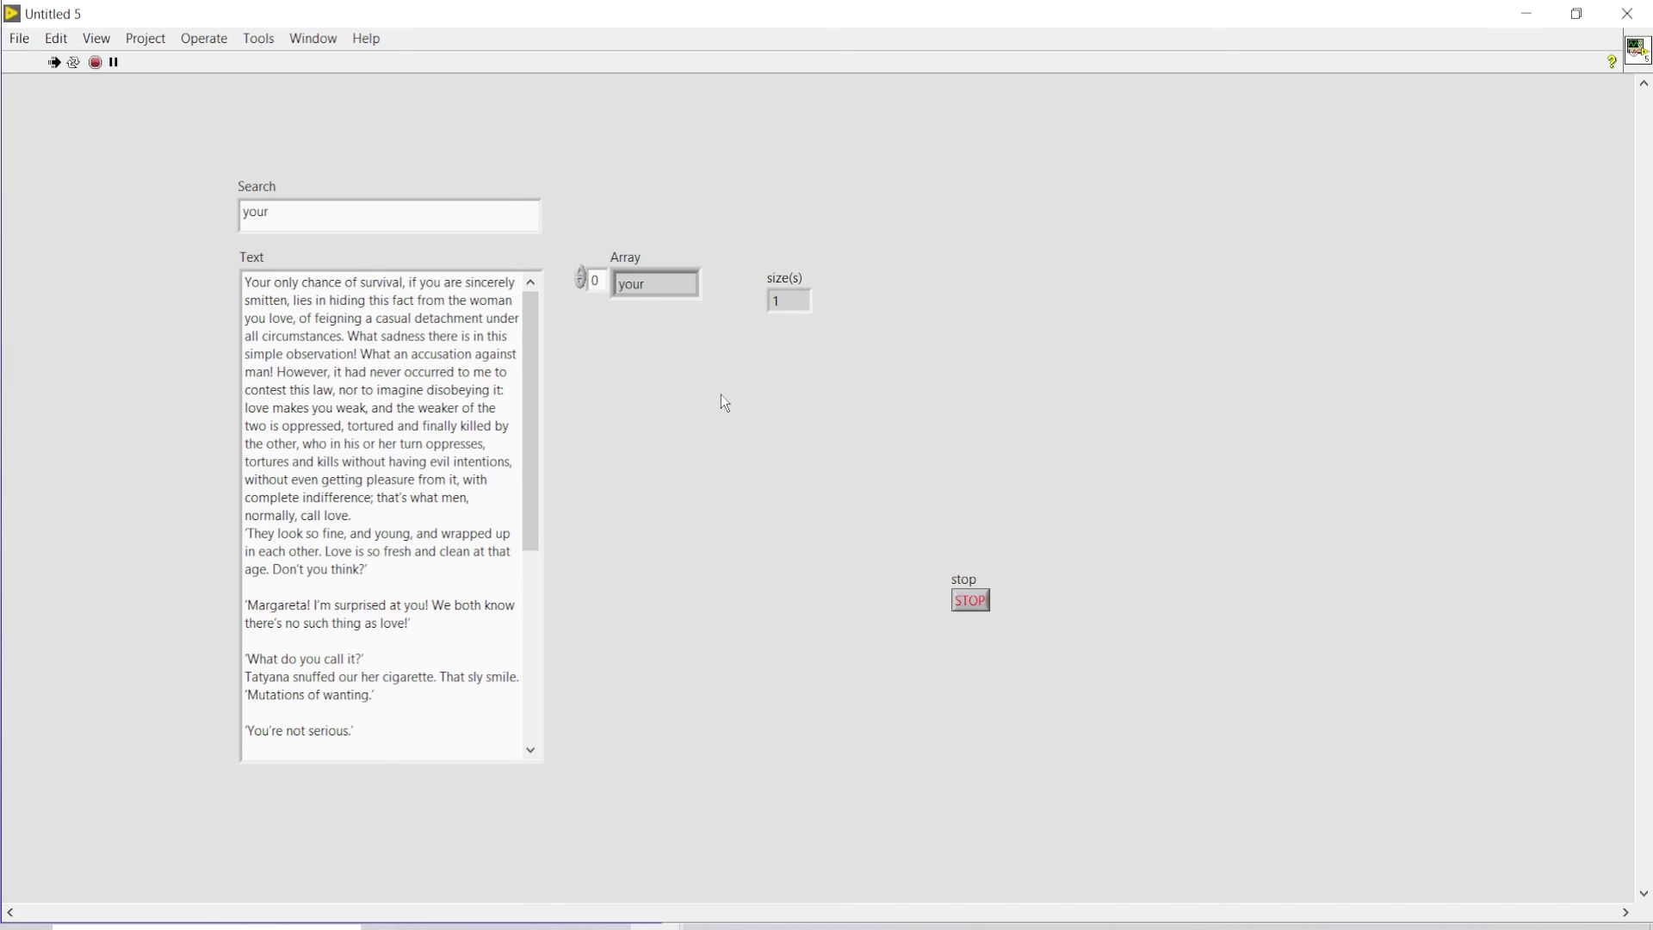
# Stop the VI and enable Update Value while Typing on the Search control
pyautogui.click(96, 62)
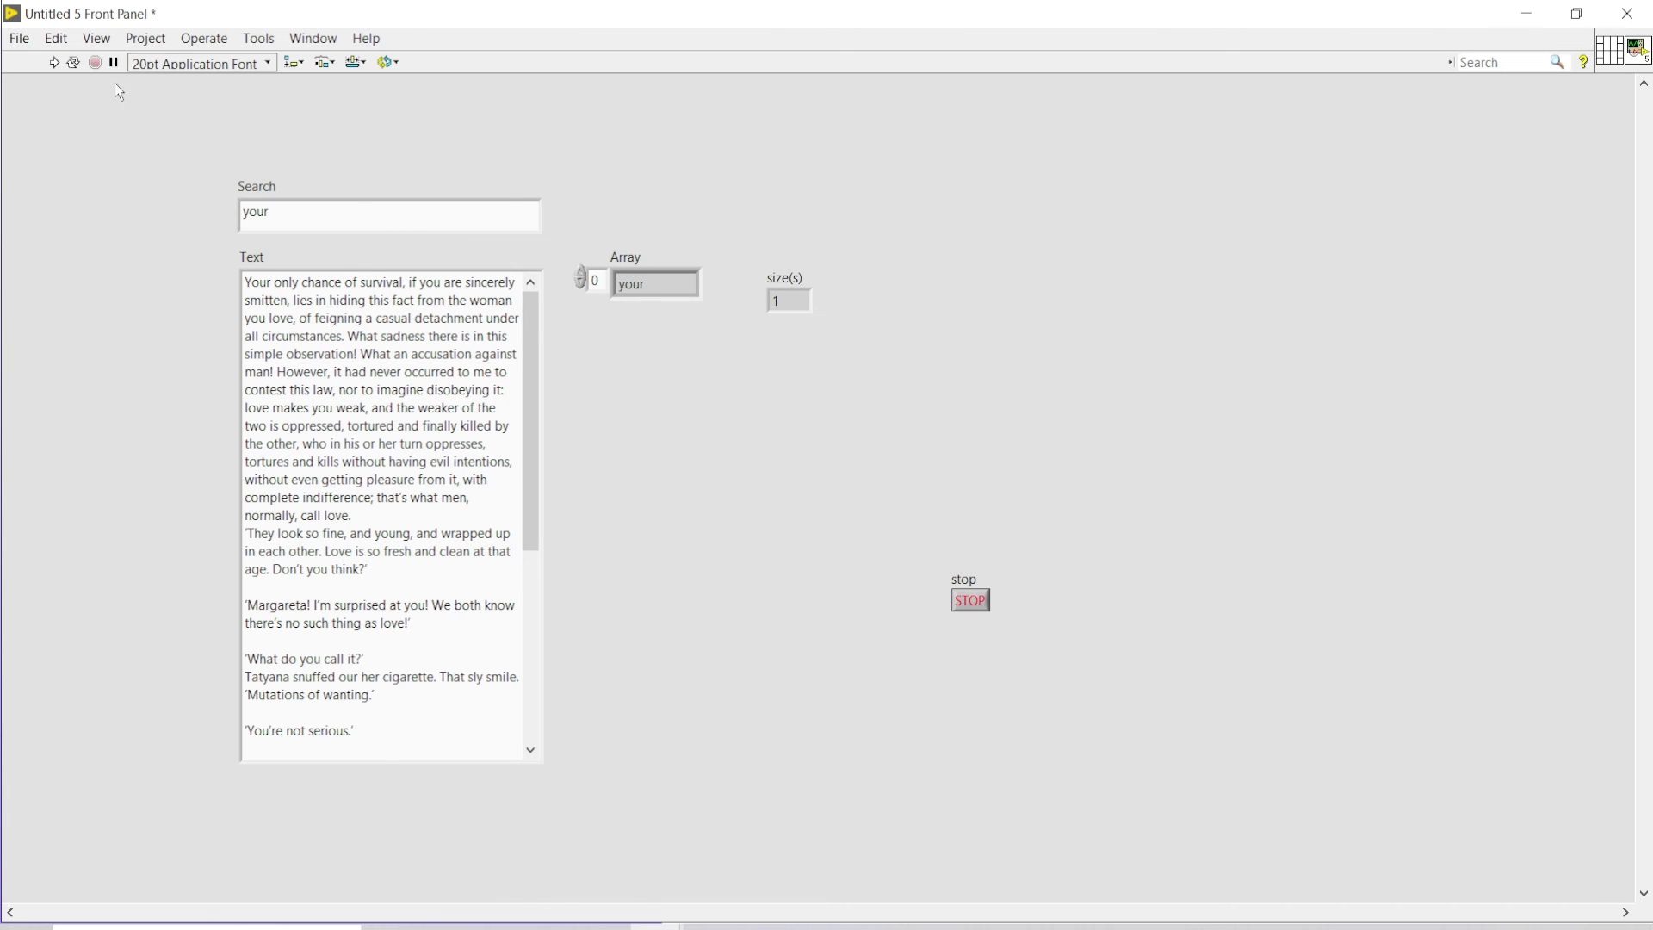
pyautogui.rightClick(327, 225)
pyautogui.moveTo(369, 388)
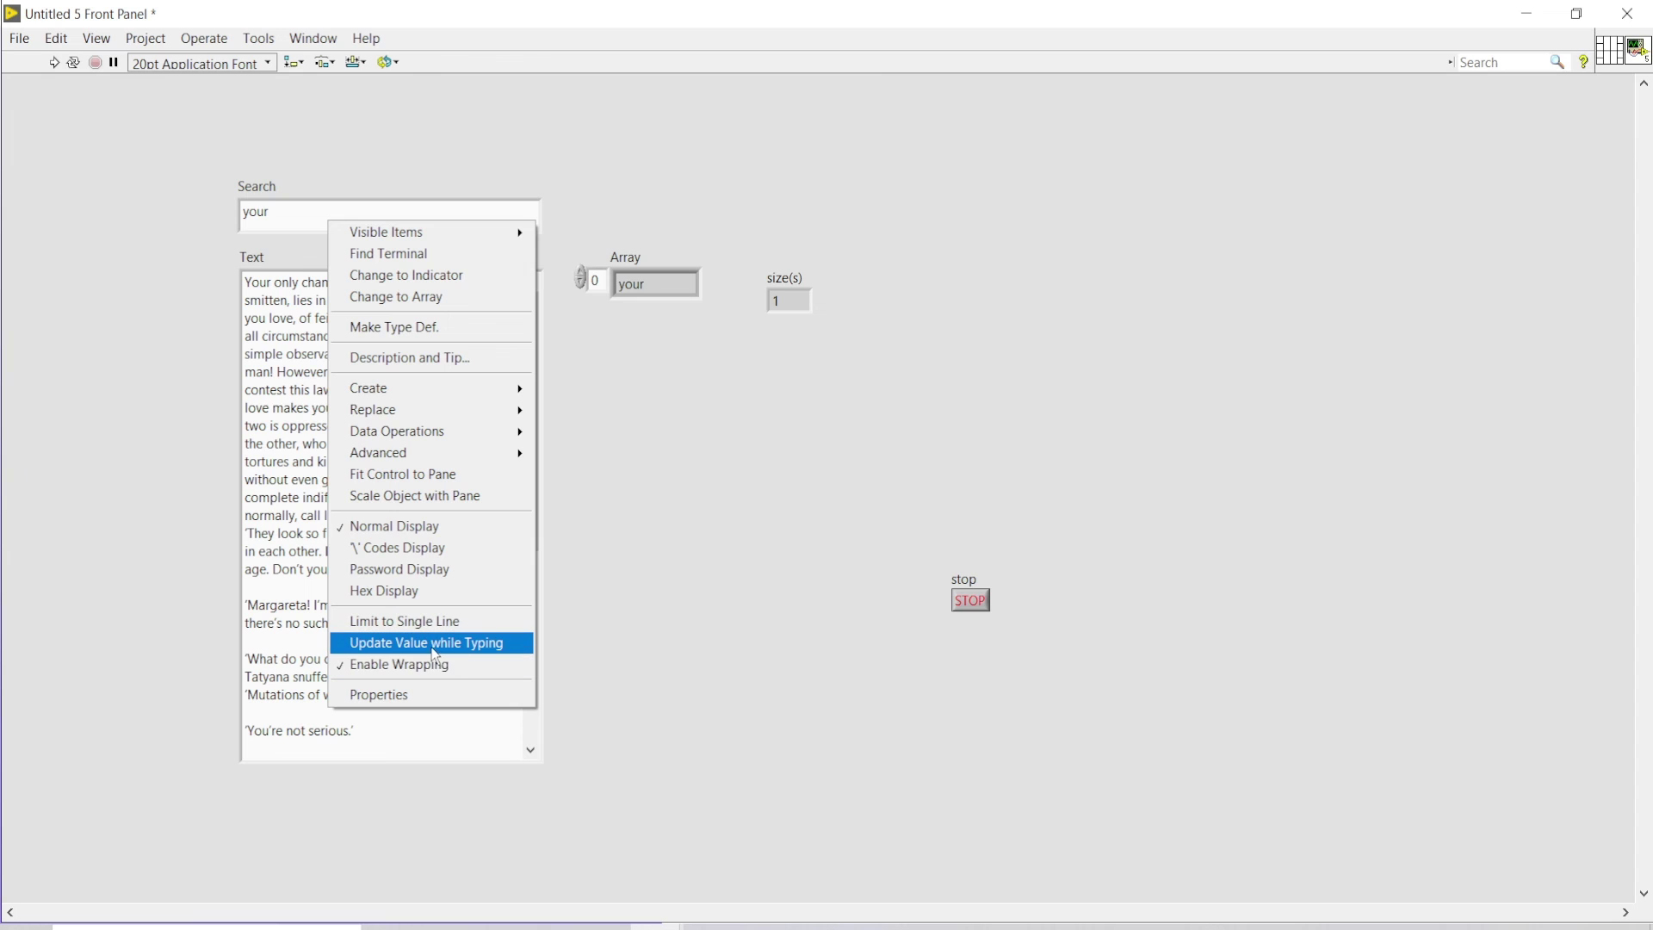
pyautogui.click(472, 645)
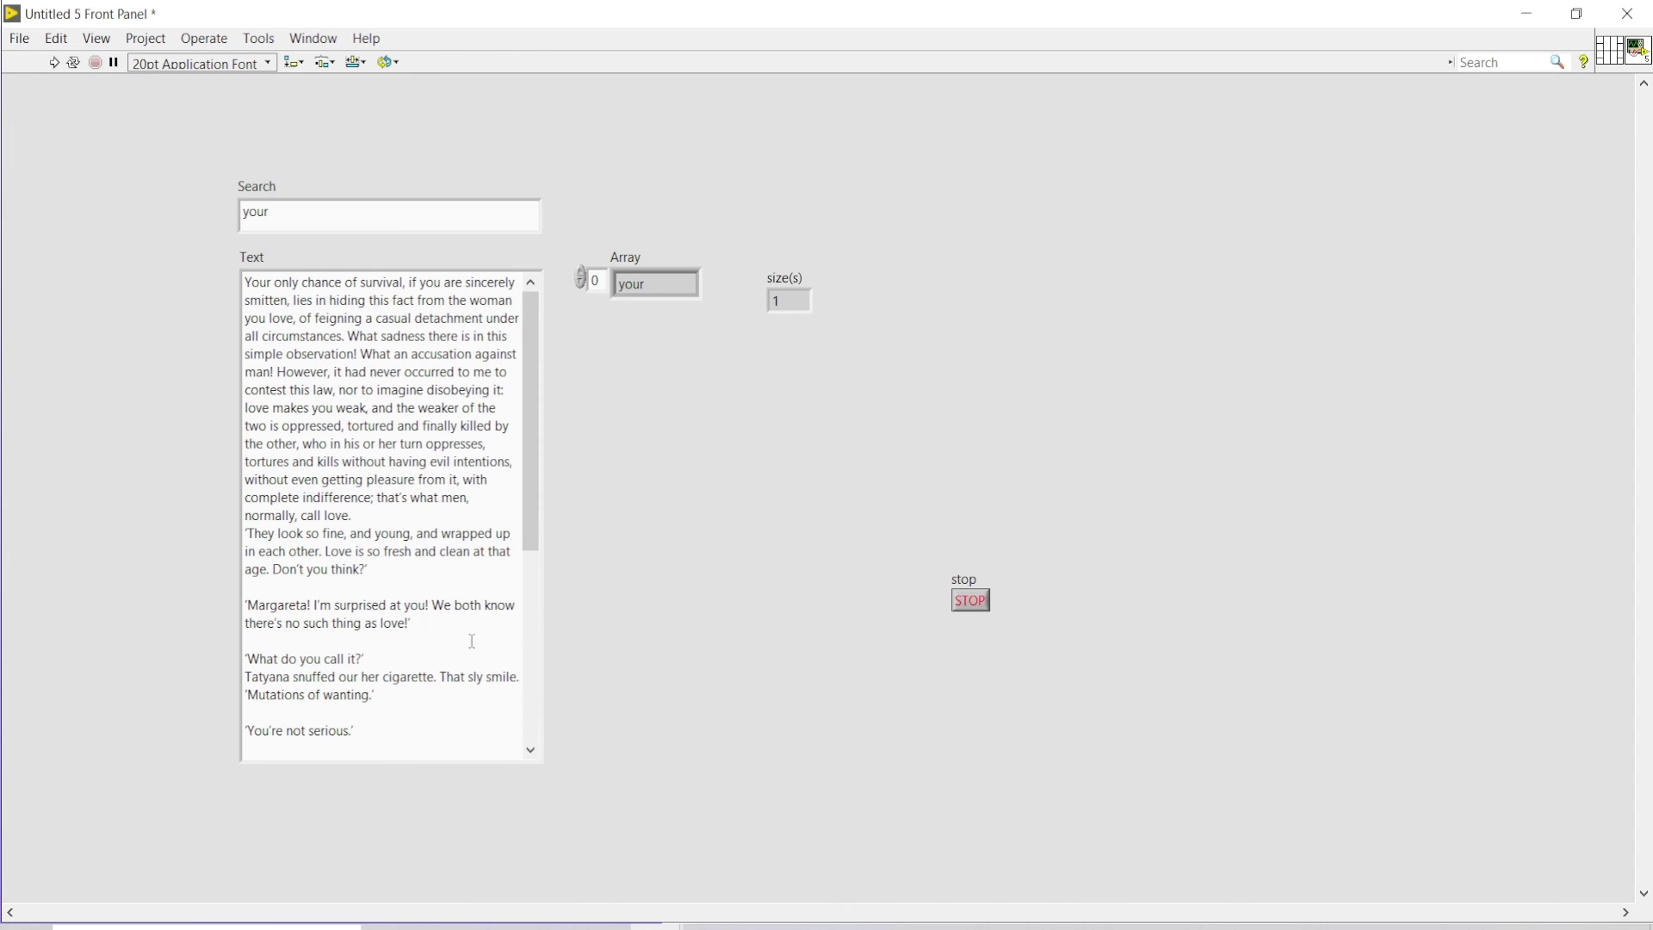
# Rerun and edit the search live: 'yo' gives 11 matches, 'y' 36, 'eve' 4
pyautogui.click(56, 59)
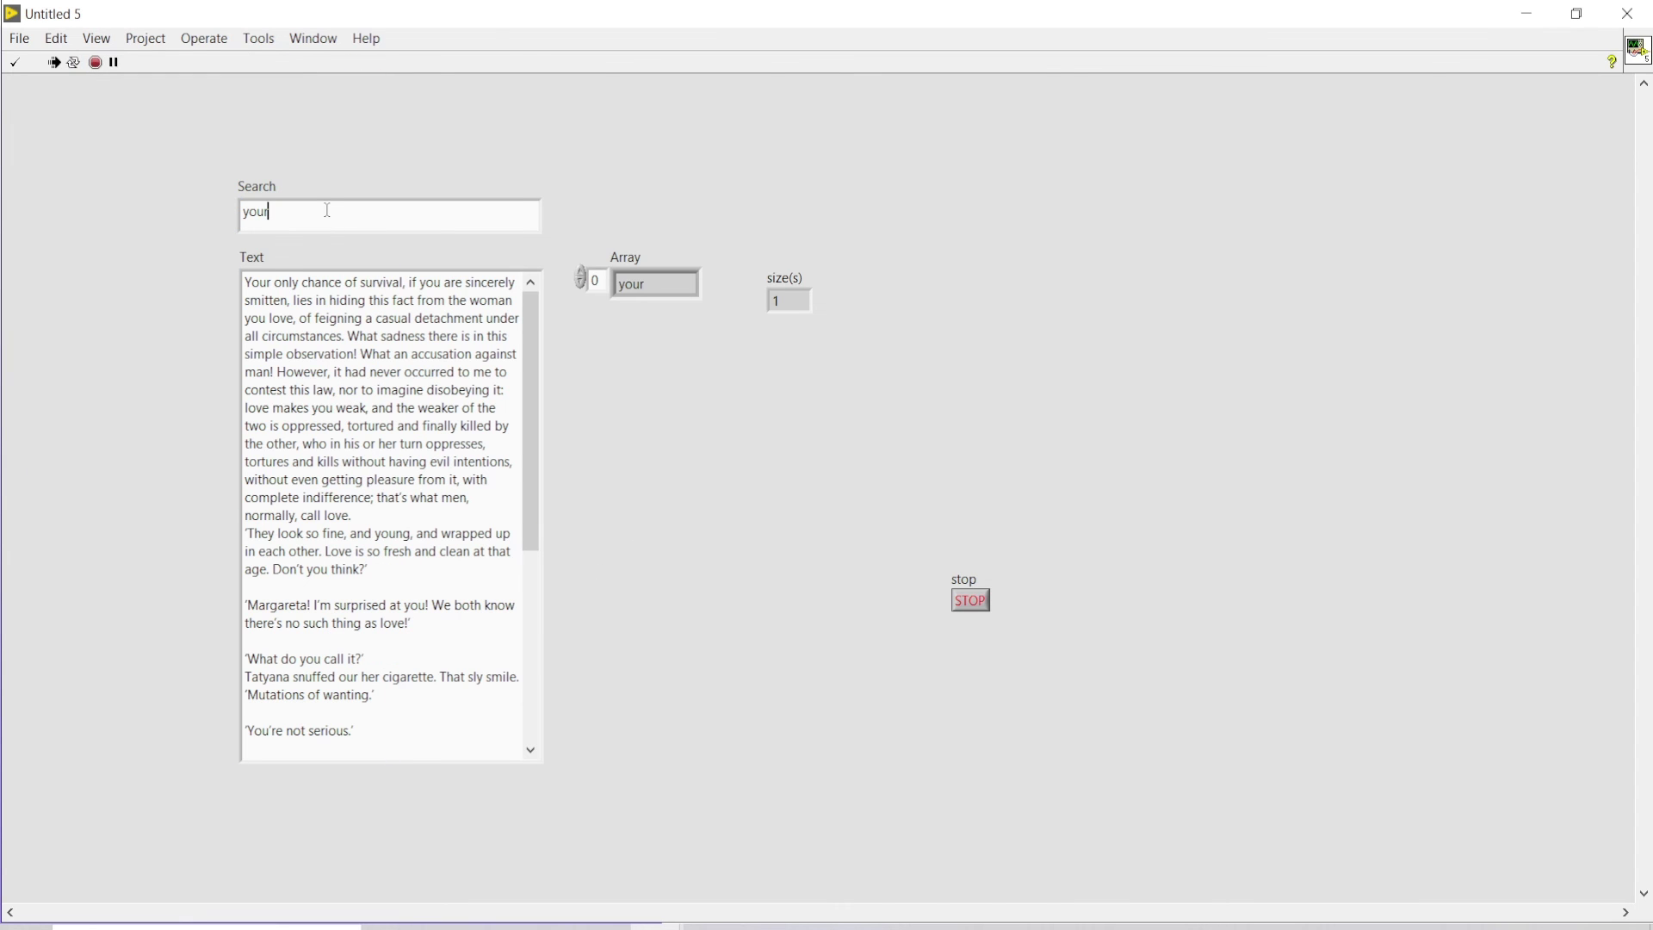
pyautogui.press('BackSpace')
pyautogui.press('BackSpace')
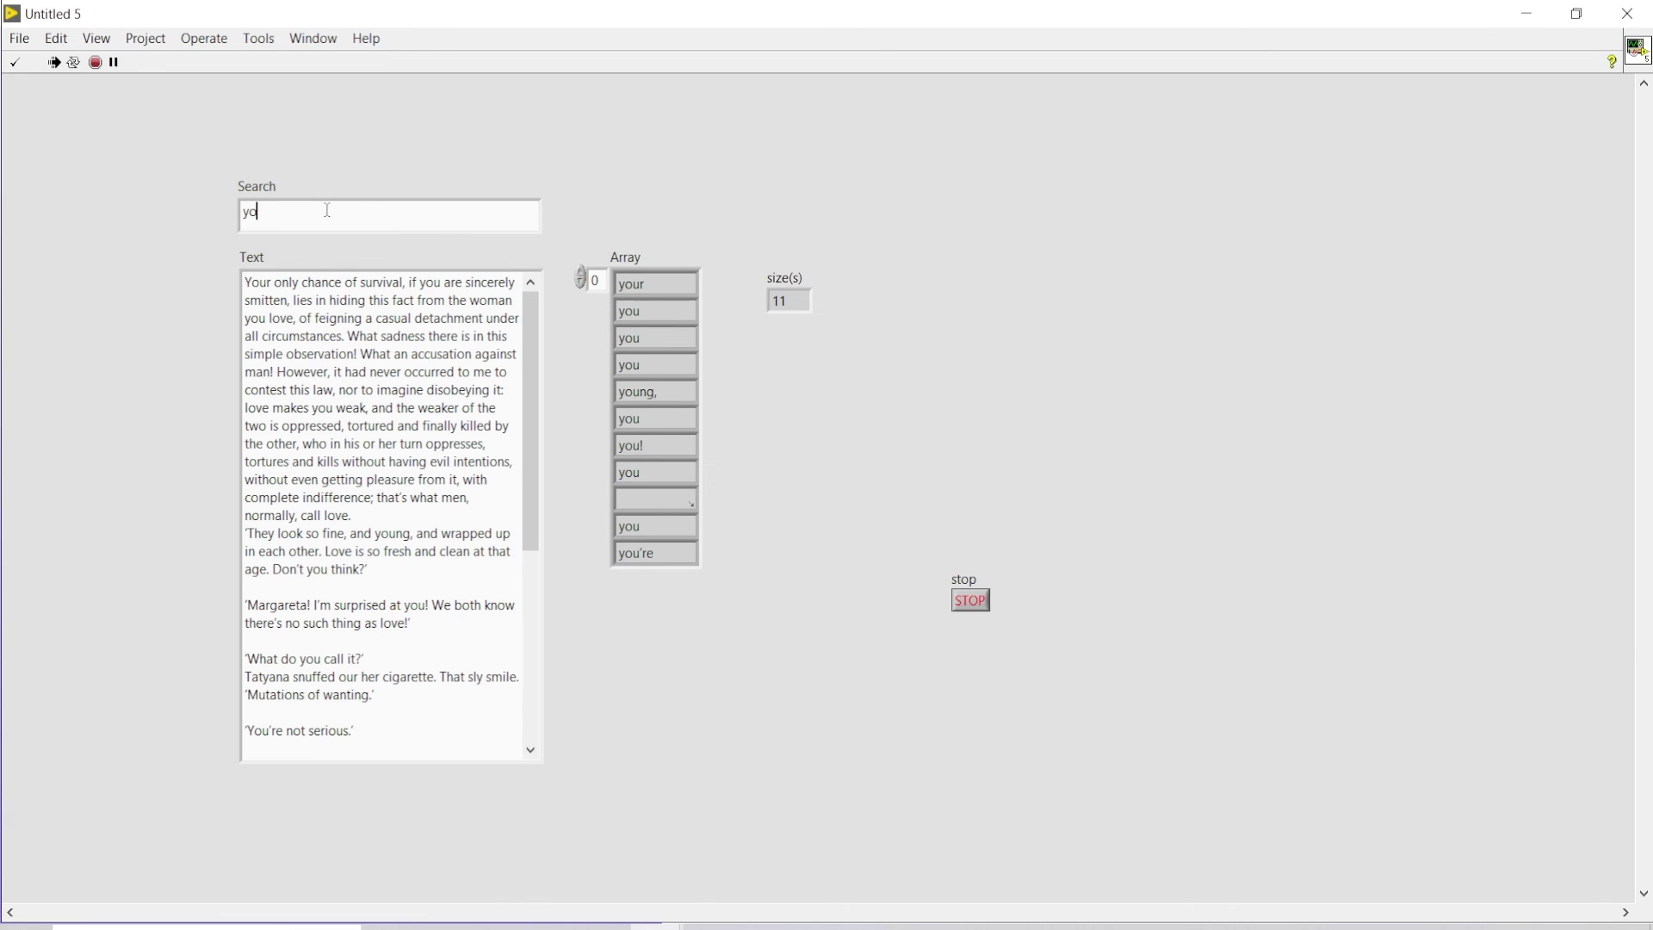
pyautogui.press('BackSpace')
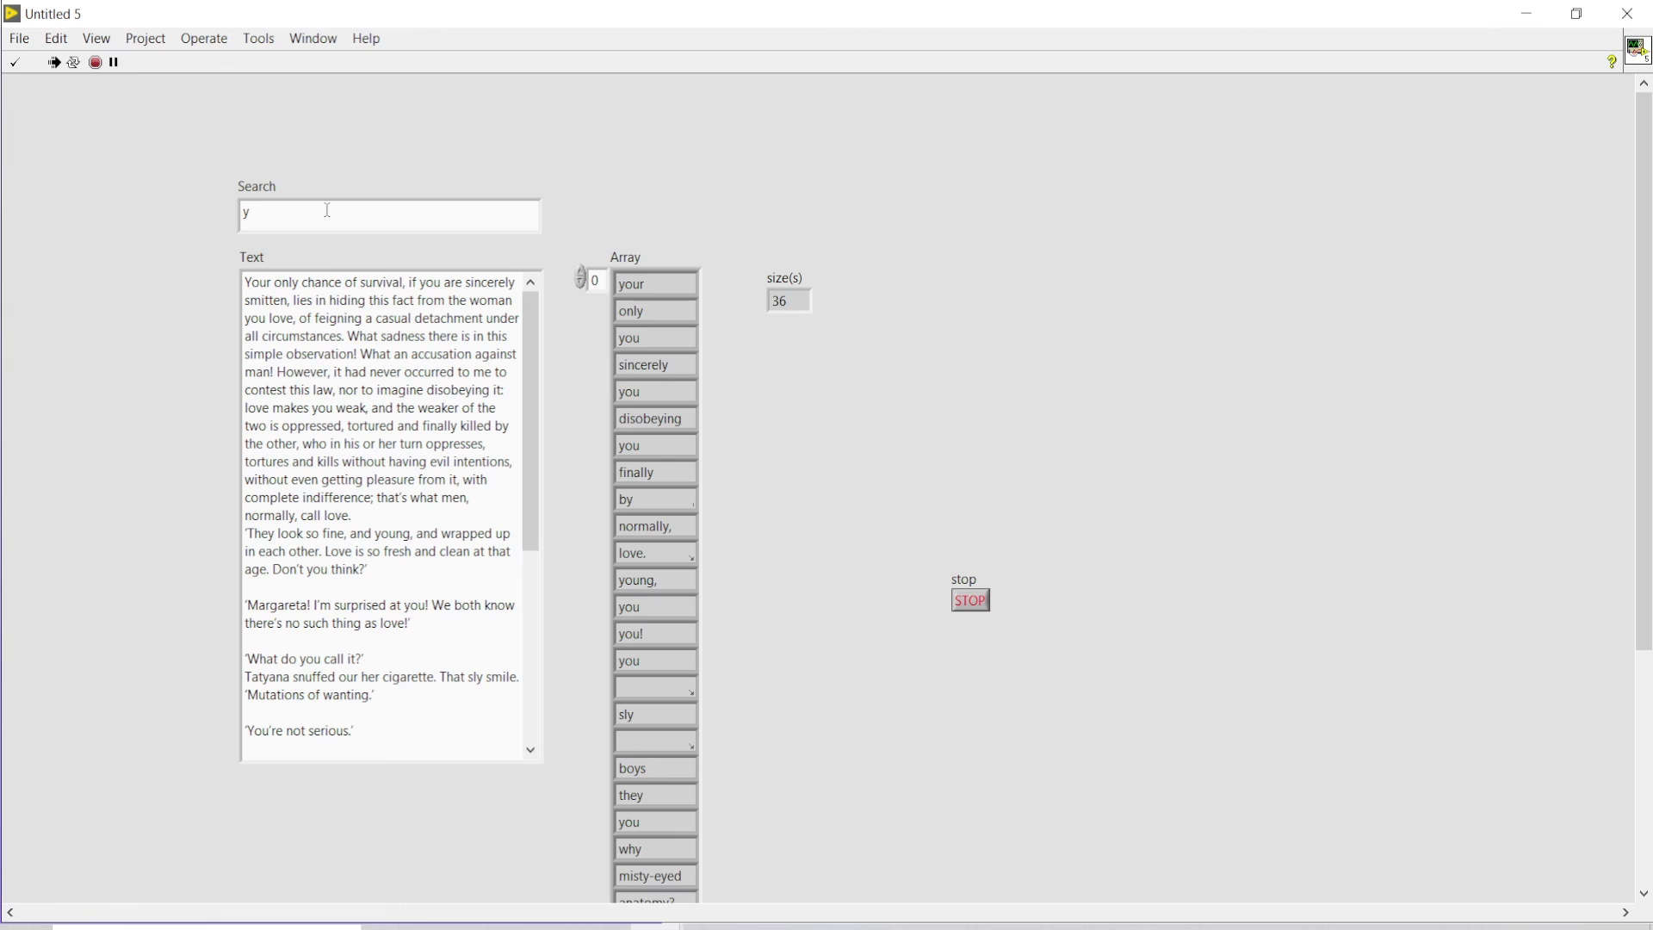
pyautogui.press('BackSpace')
pyautogui.write('eve')
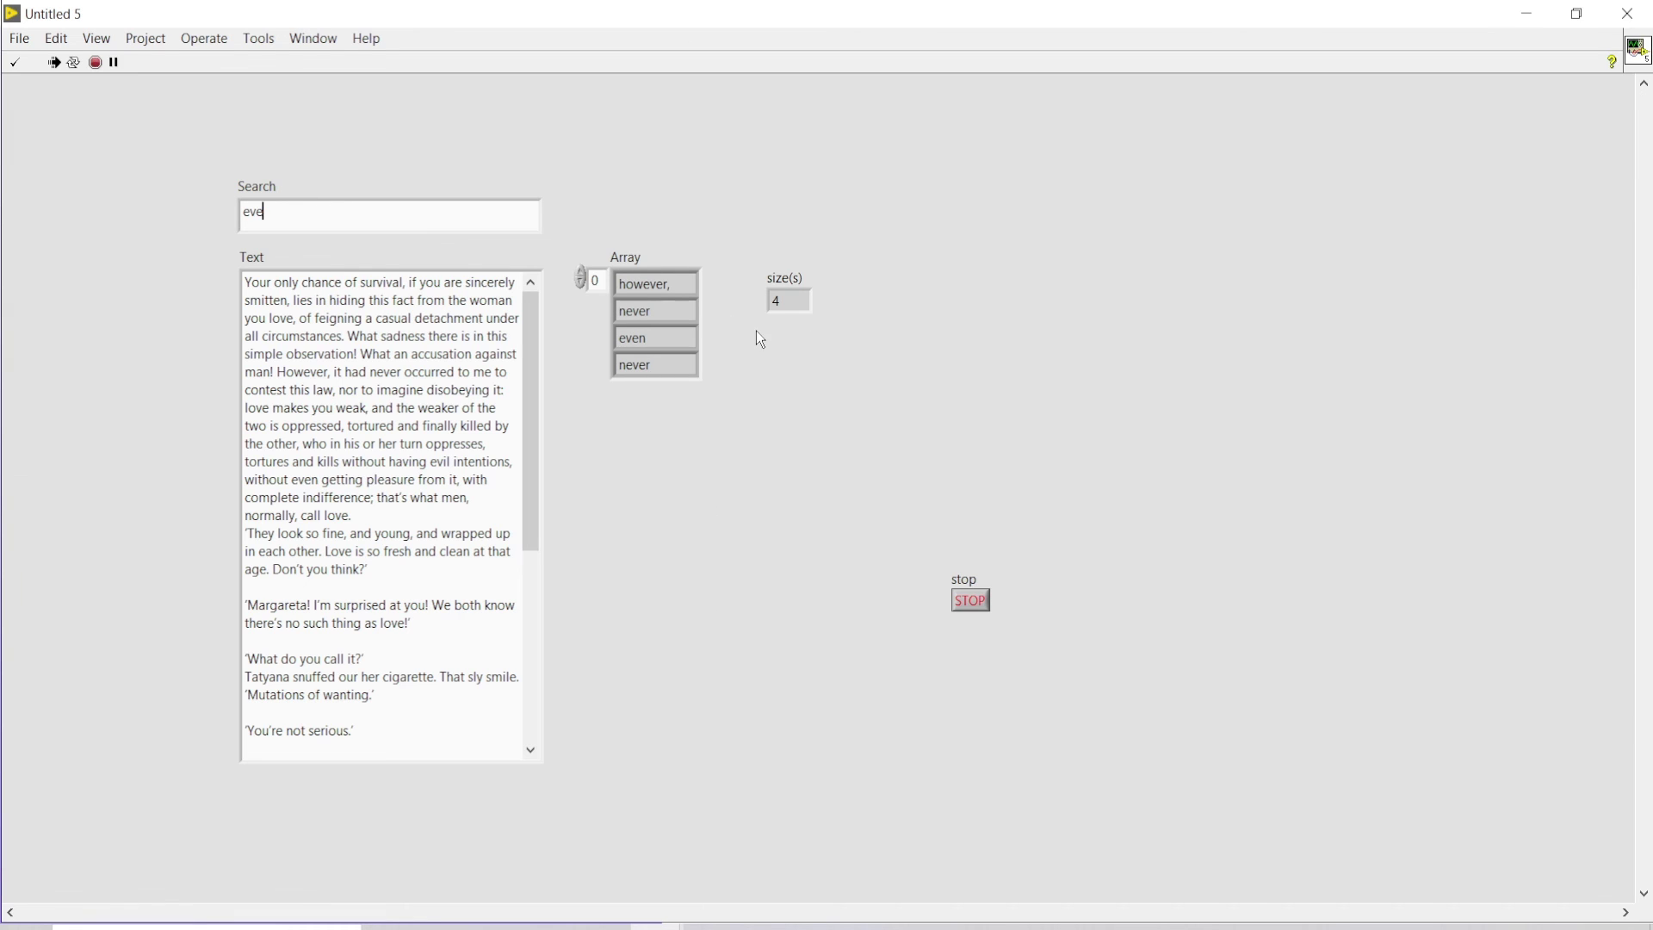
# Stop the VI and set the Search field text to 36 point
pyautogui.click(983, 607)
pyautogui.click(388, 213)
pyautogui.doubleClick(253, 212)
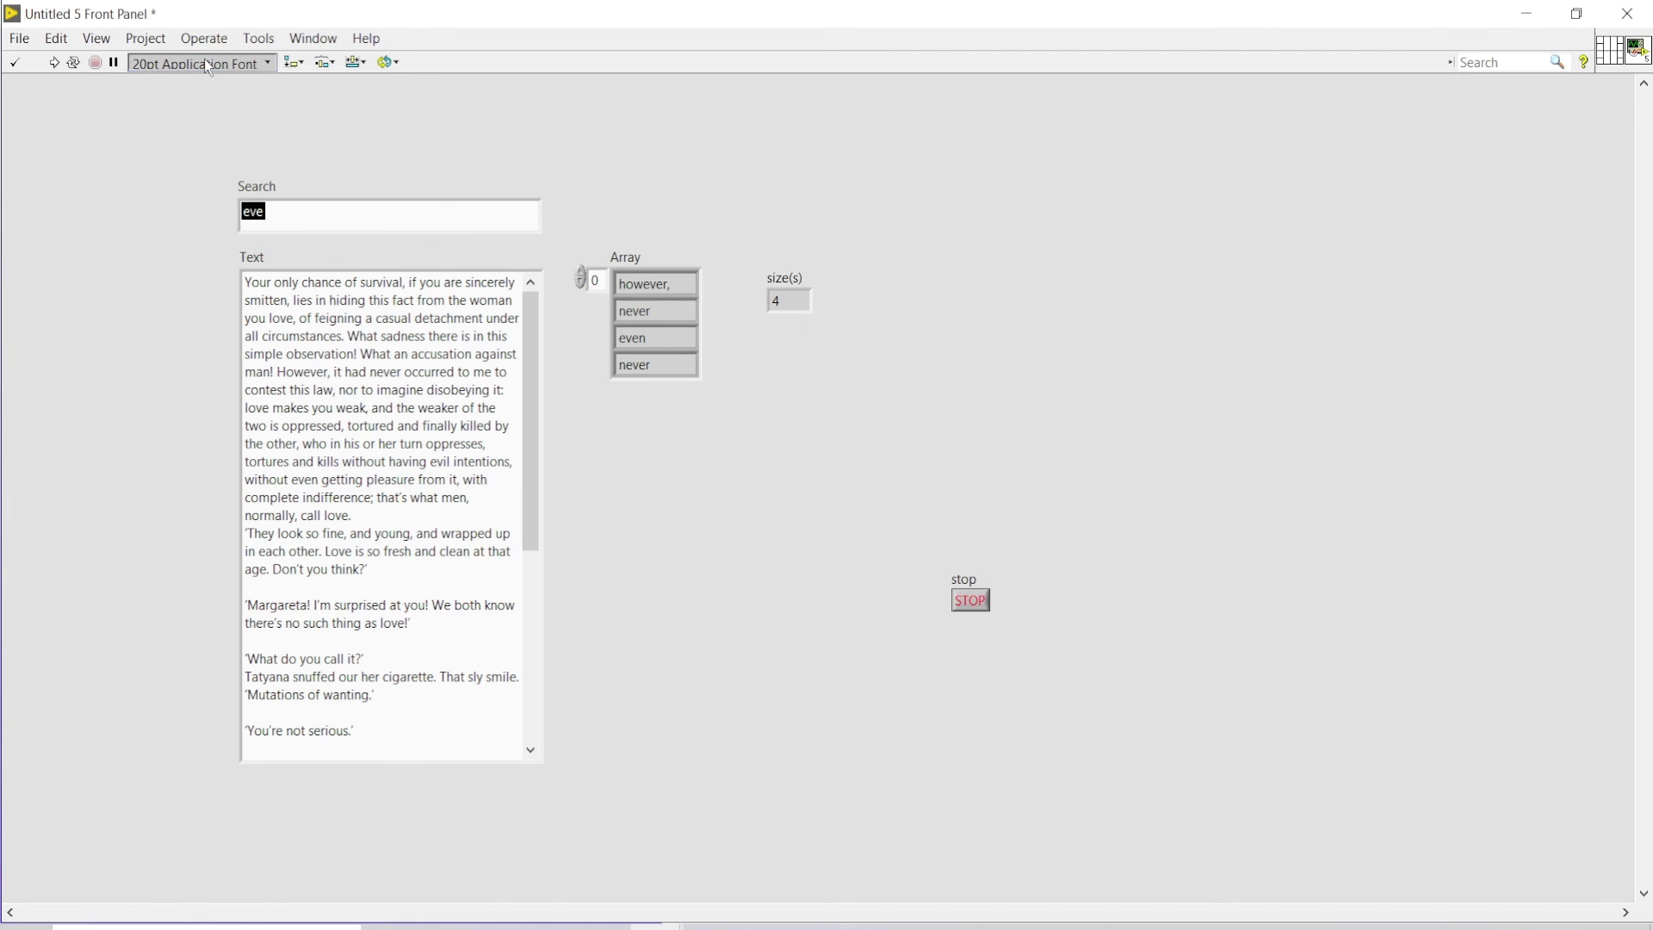
pyautogui.click(204, 62)
pyautogui.click(469, 319)
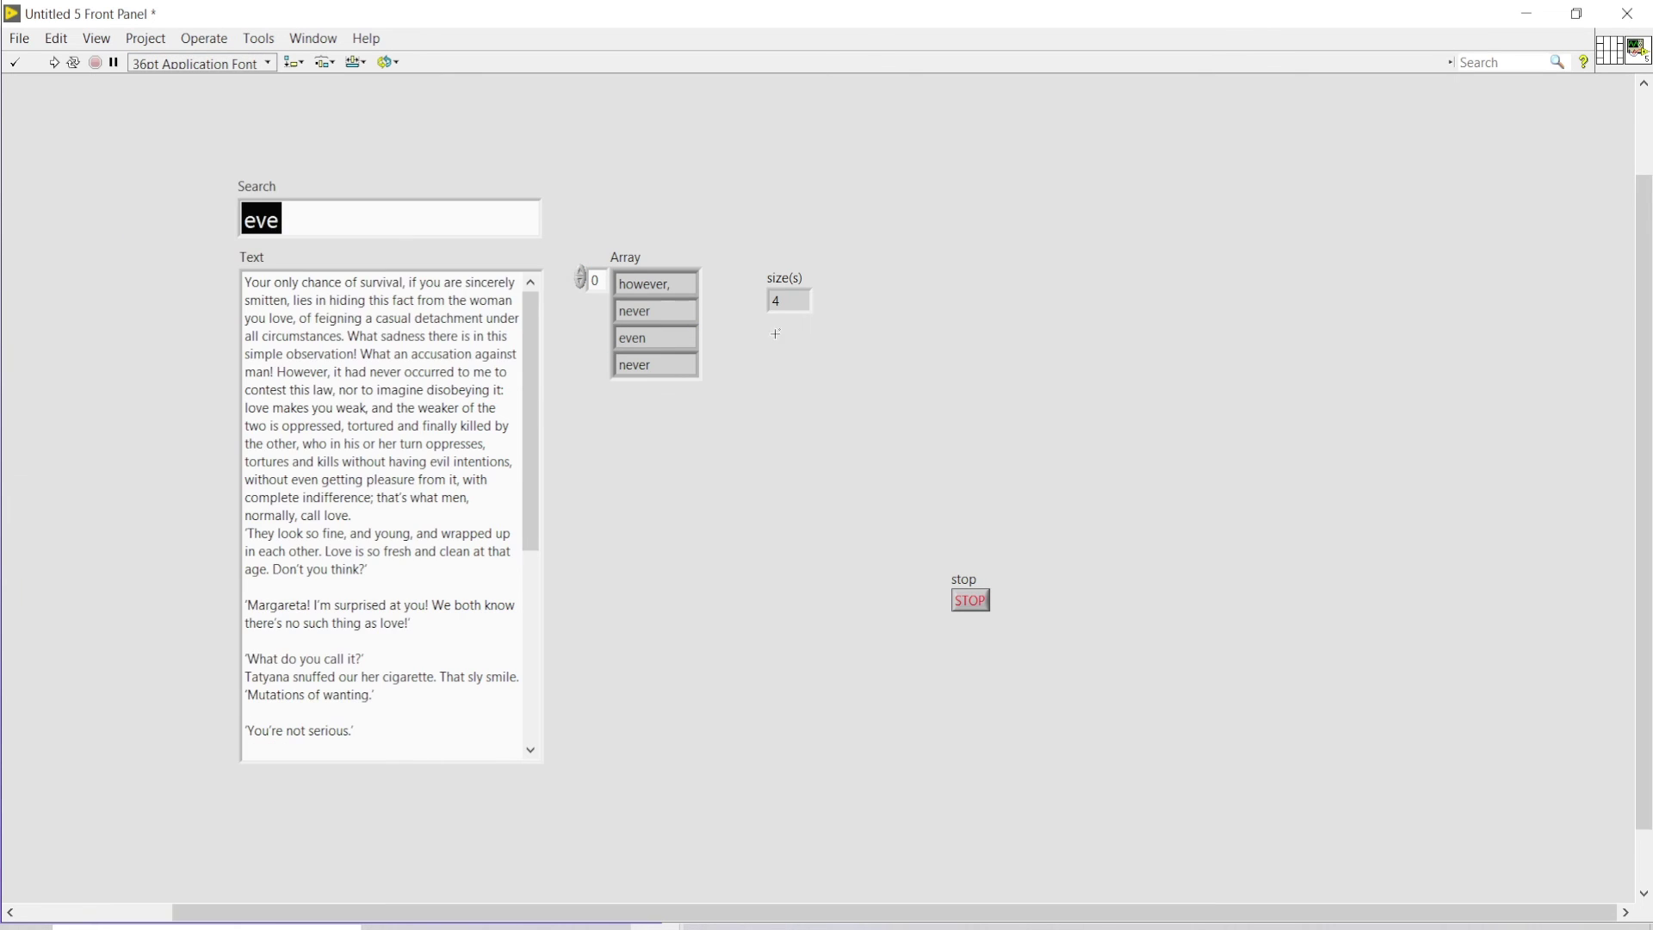
pyautogui.click(875, 340)
# Rerun the VI: 'onl' gives 2 matches, 'on' 11, and an empty search gives 0
pyautogui.hotkey('ctrl', 'r')
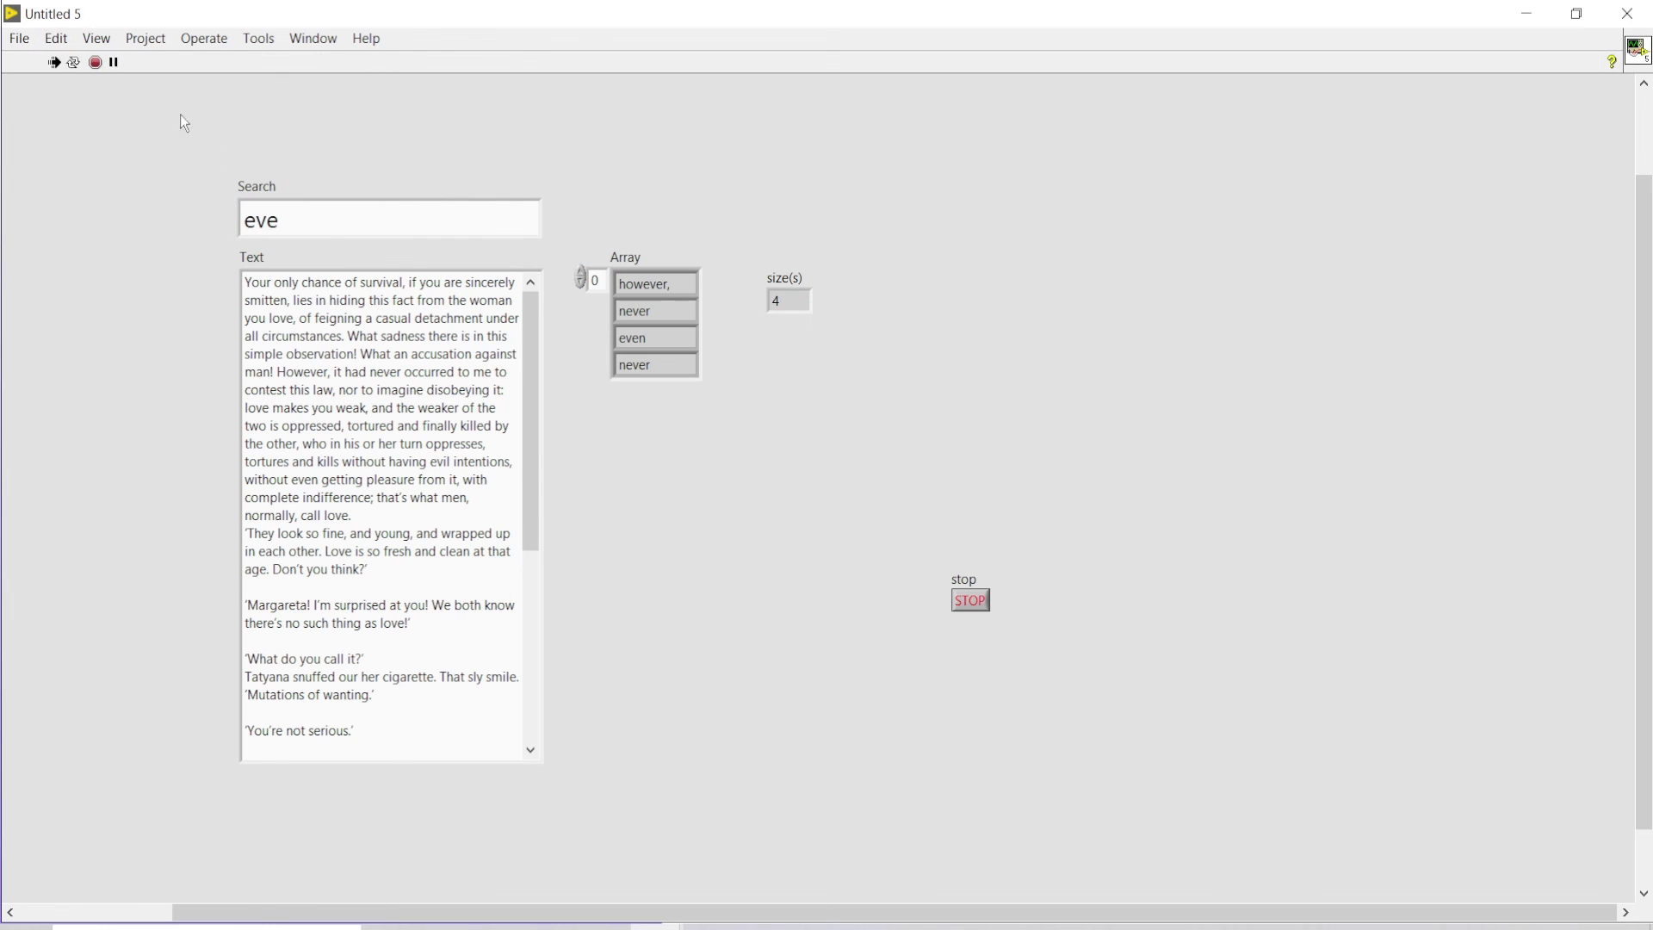
pyautogui.click(314, 222)
pyautogui.press('BackSpace')
pyautogui.press('BackSpace')
pyautogui.press('BackSpace')
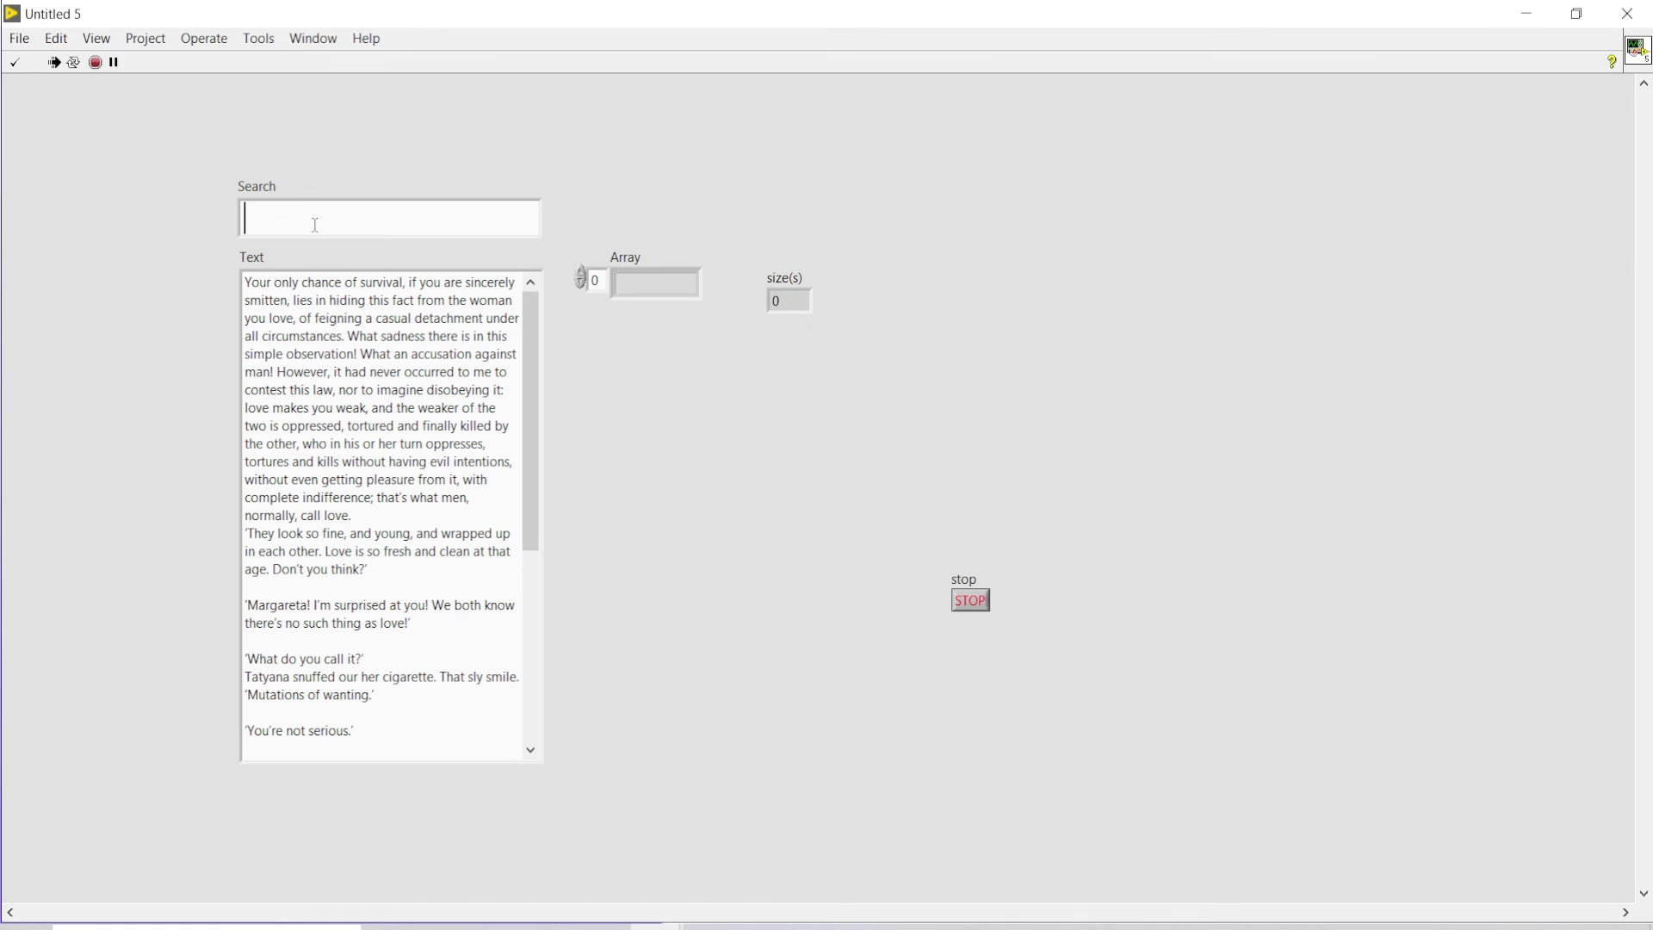
pyautogui.write('onl')
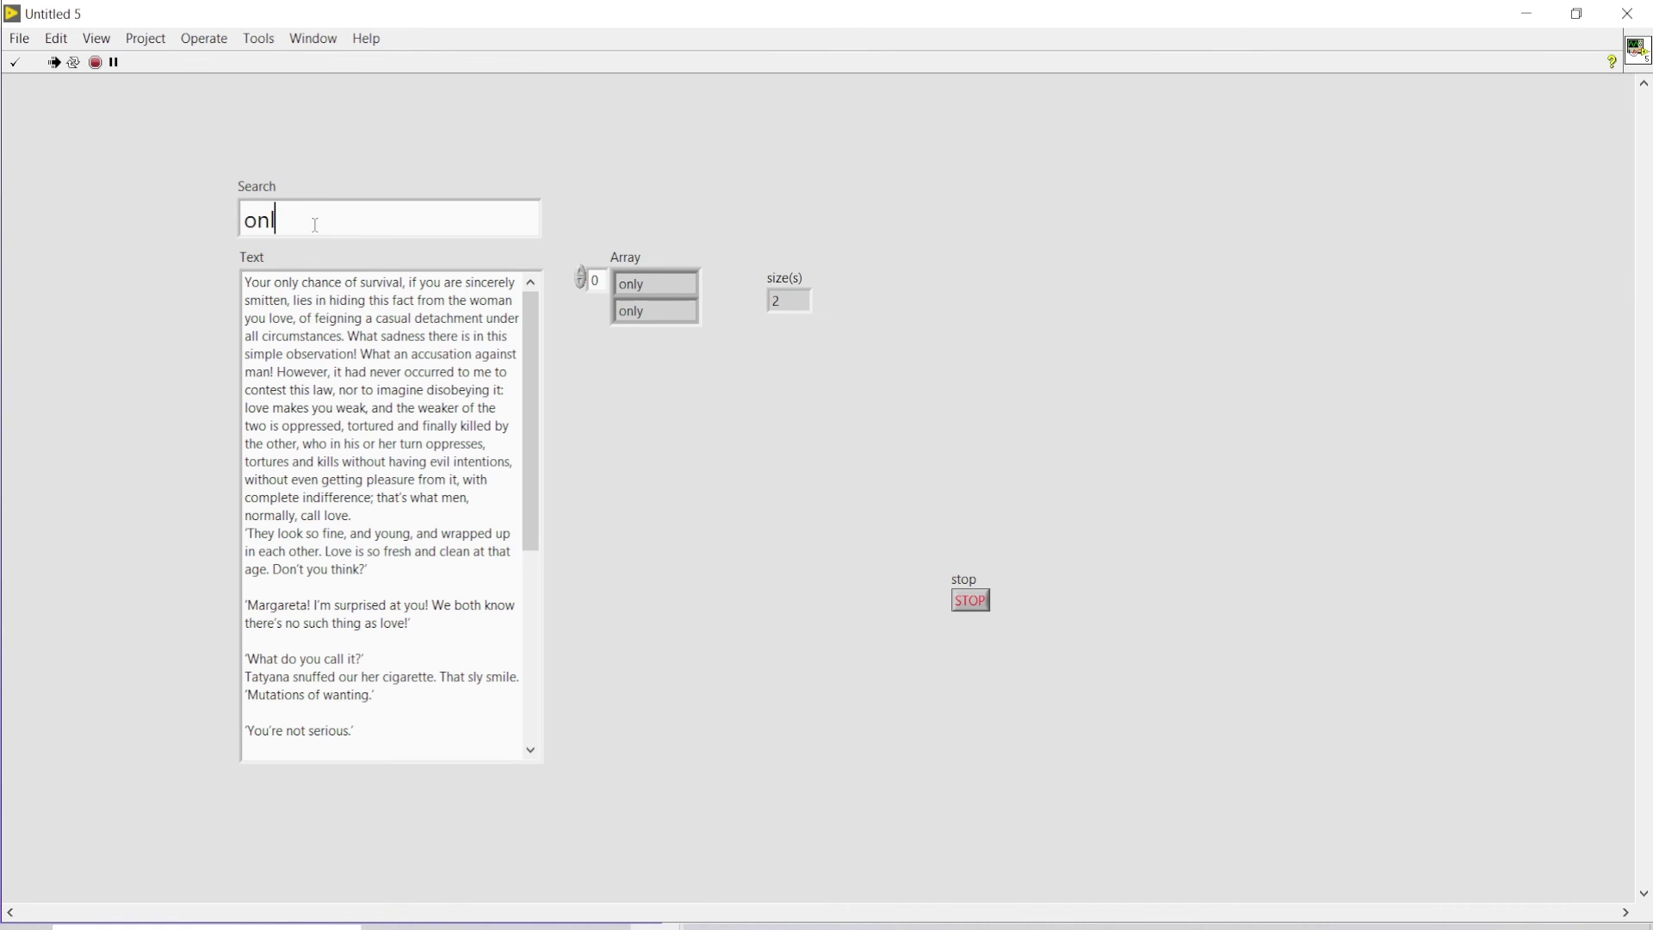
pyautogui.press('BackSpace')
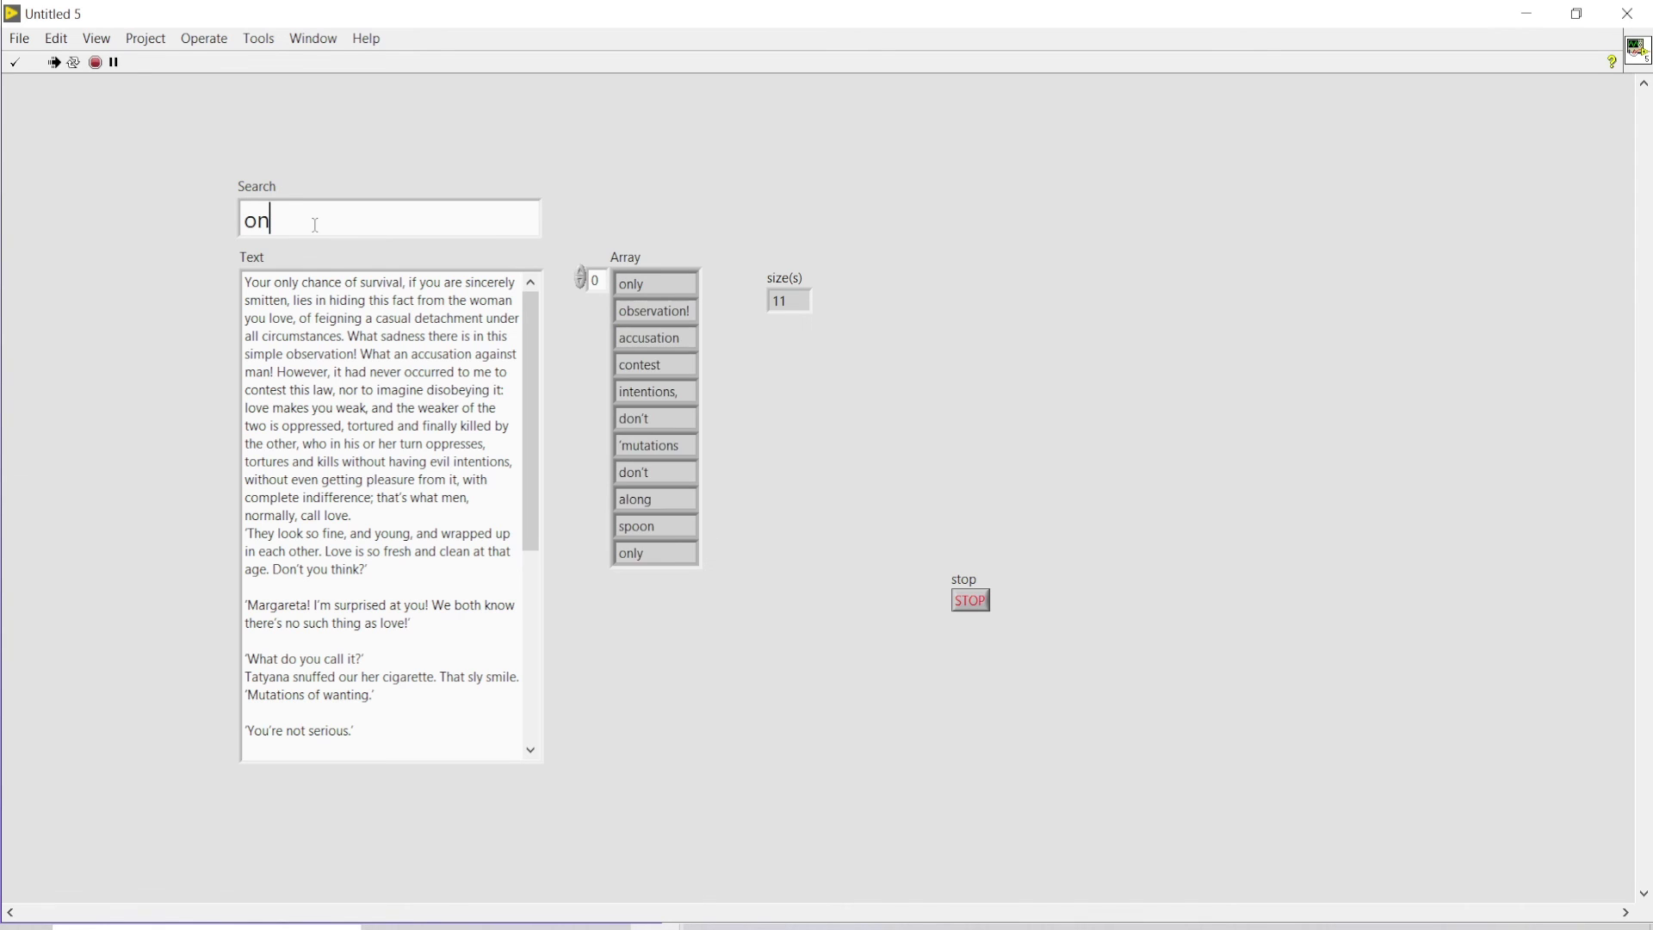
pyautogui.press('BackSpace')
pyautogui.press('BackSpace')
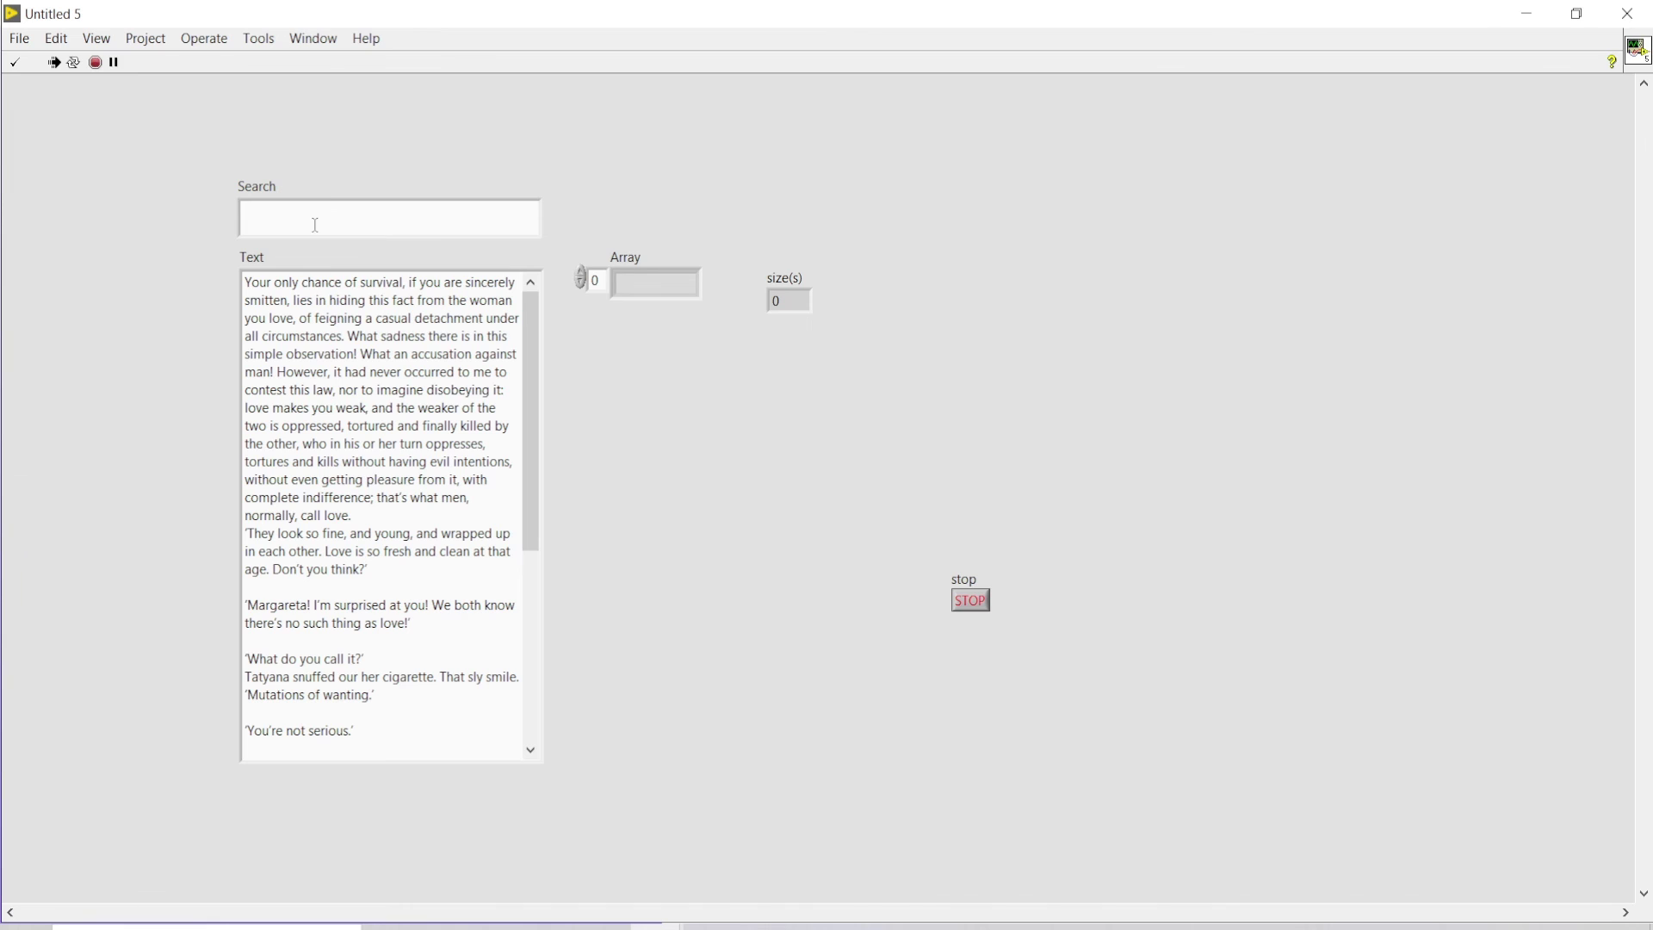